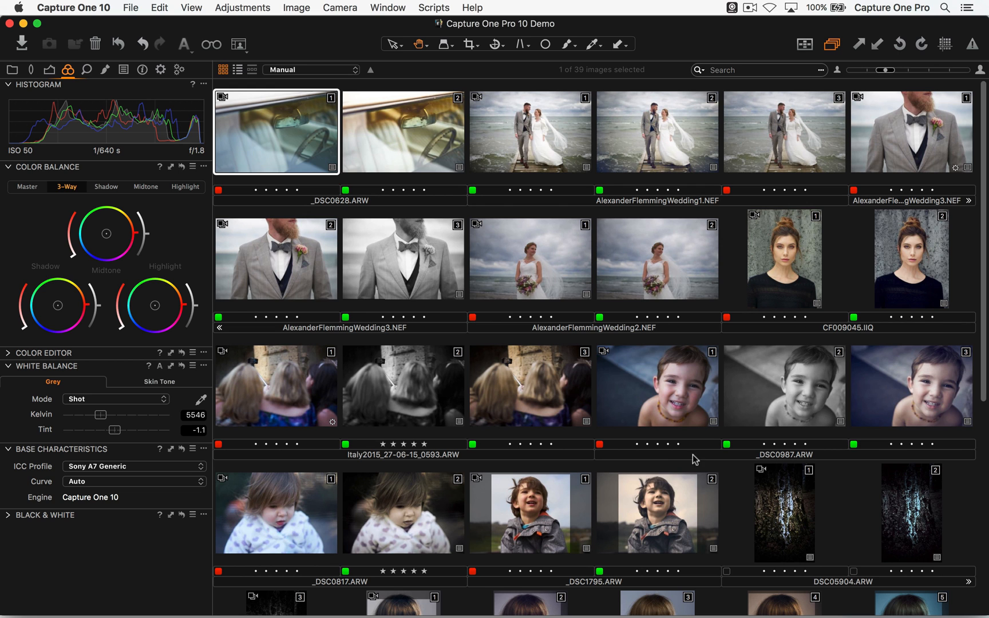
- Open the first variant of the car interior photo at full size in the viewer
{"action": "key", "text": "super+Tab"}
{"action": "left_click_drag", "start_coordinate": [241, 23], "coordinate": [988, 75]}
{"action": "double_click", "coordinate": [293, 140]}
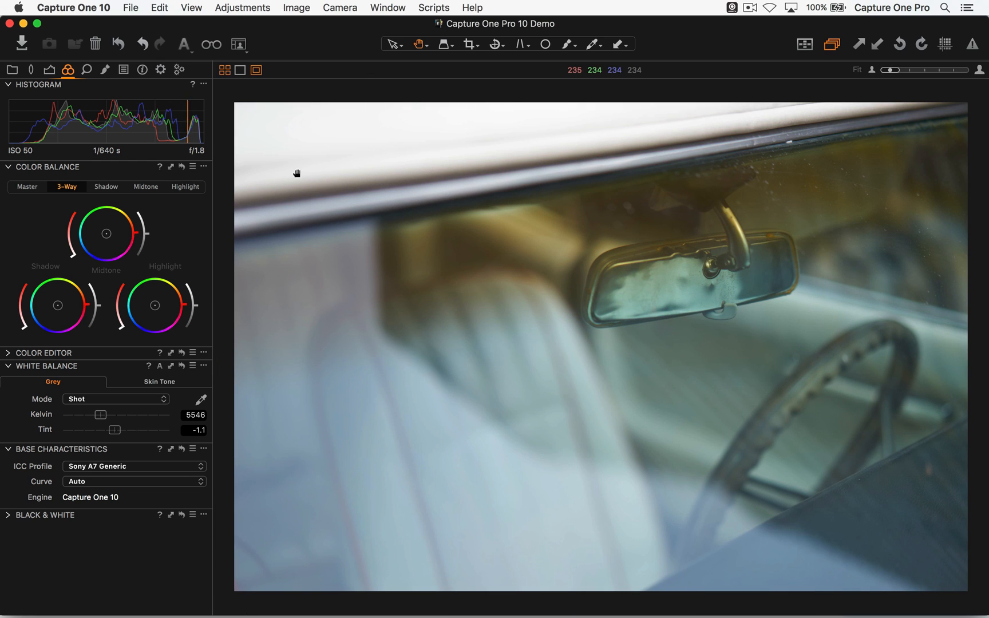
{"action": "left_click", "coordinate": [77, 86]}
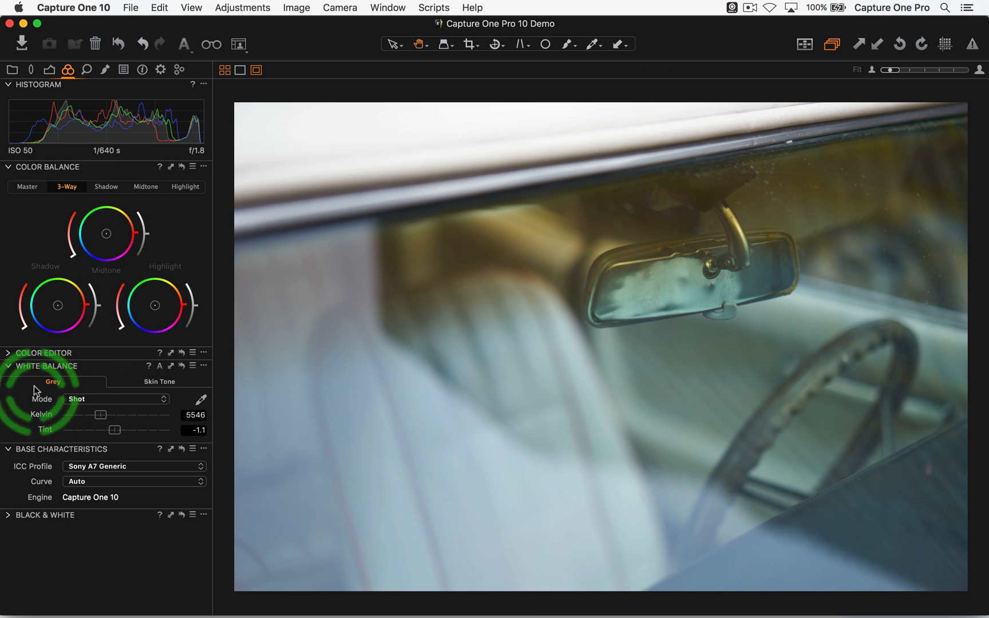
- Detach the Color Balance, White Balance and Color Editor tools and float them over the photo
{"action": "left_click_drag", "start_coordinate": [70, 171], "coordinate": [329, 105]}
{"action": "left_click_drag", "start_coordinate": [73, 181], "coordinate": [734, 161]}
{"action": "left_click_drag", "start_coordinate": [43, 166], "coordinate": [510, 114]}
{"action": "left_click", "coordinate": [514, 110]}
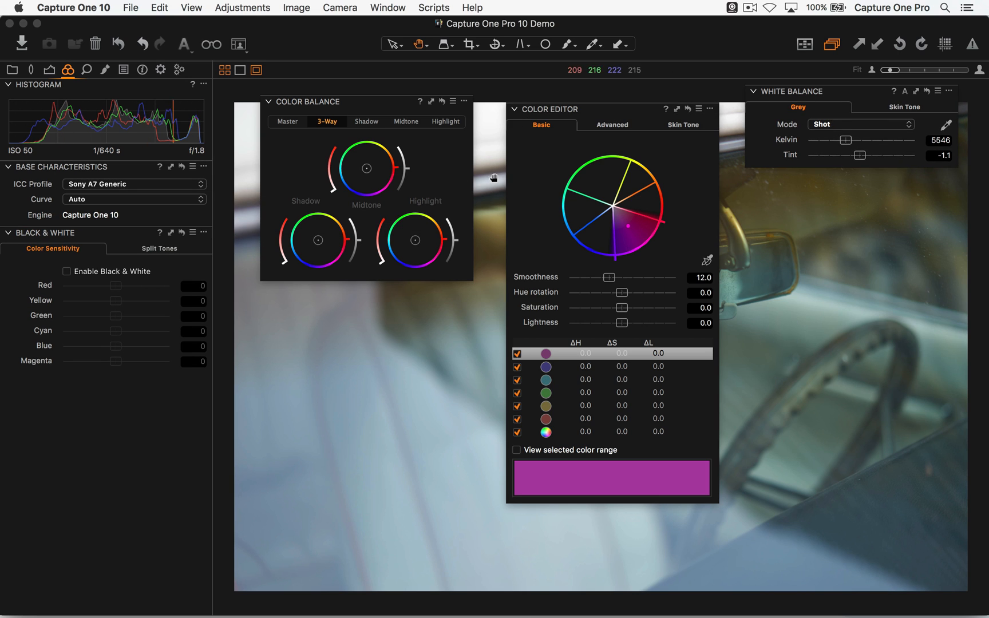
- Hide the docked tools and arrange the floating ones, with the Color Editor beside Color Balance and White Balance on the opposite side
{"action": "key", "text": "super+t"}
{"action": "left_click_drag", "start_coordinate": [376, 97], "coordinate": [153, 85]}
{"action": "left_click_drag", "start_coordinate": [606, 108], "coordinate": [110, 476]}
{"action": "left_click_drag", "start_coordinate": [837, 98], "coordinate": [851, 102]}
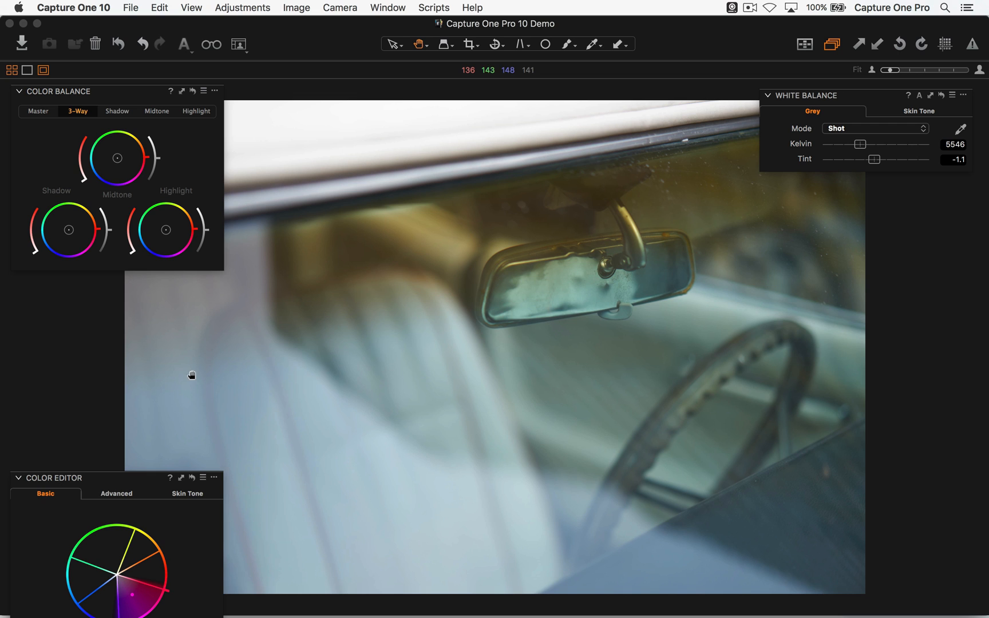
{"action": "left_click_drag", "start_coordinate": [101, 476], "coordinate": [322, 102]}
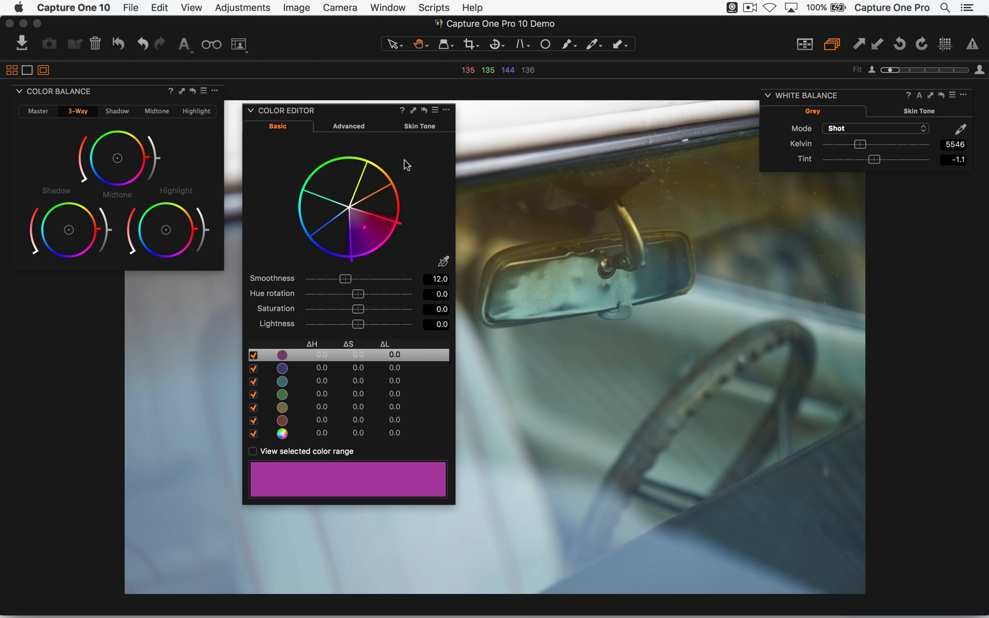
- In the Color Editor's Advanced mode, pick the dark yellow-brown area beside the mirror and set its saturation to 20
{"action": "left_click", "coordinate": [349, 126]}
{"action": "left_click", "coordinate": [443, 264]}
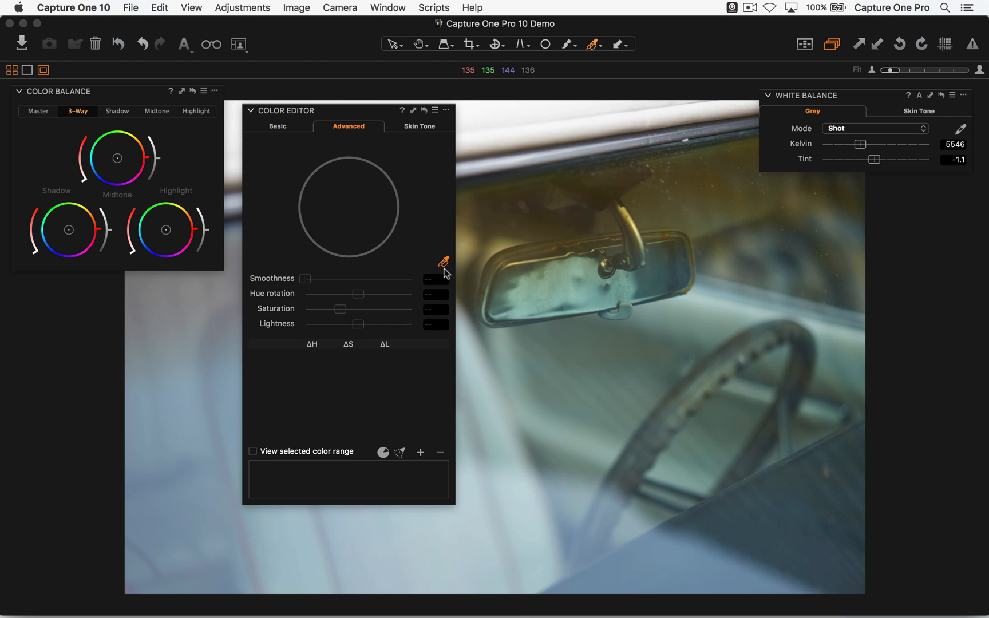
{"action": "left_click", "coordinate": [555, 217]}
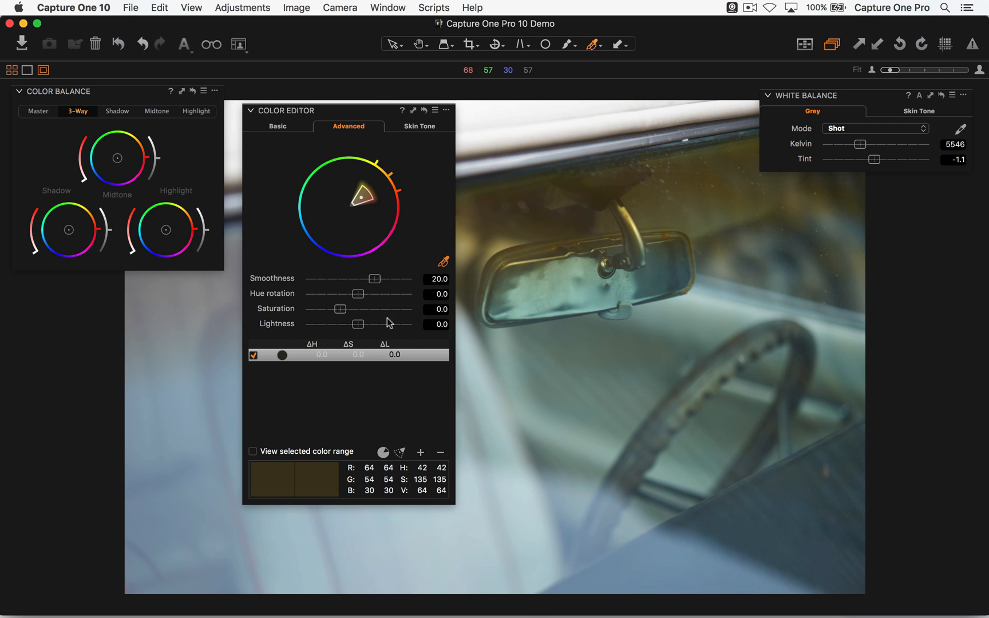
{"action": "mouse_move", "coordinate": [344, 314]}
{"action": "left_mouse_down"}
{"action": "mouse_move", "coordinate": [284, 318]}
{"action": "mouse_move", "coordinate": [419, 313]}
{"action": "mouse_move", "coordinate": [346, 309]}
{"action": "left_mouse_up"}
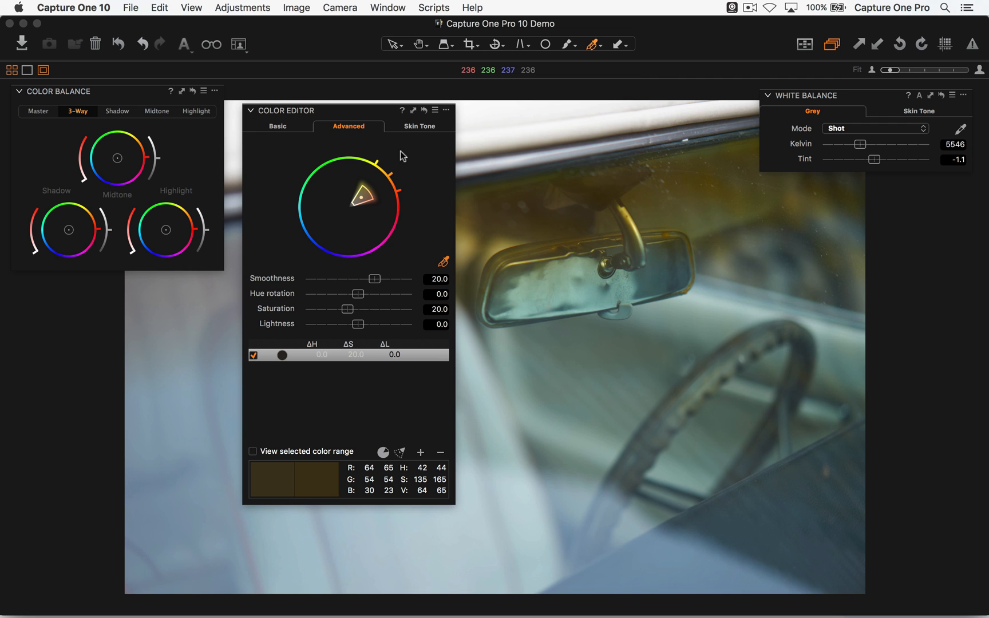
- On the photo of the women seen from behind, pick the blue dress and set its saturation to -100 and lightness to -15.5
{"action": "key", "text": "Right"}
{"action": "key", "text": "Right"}
{"action": "key", "text": "Right"}
{"action": "key", "text": "Right"}
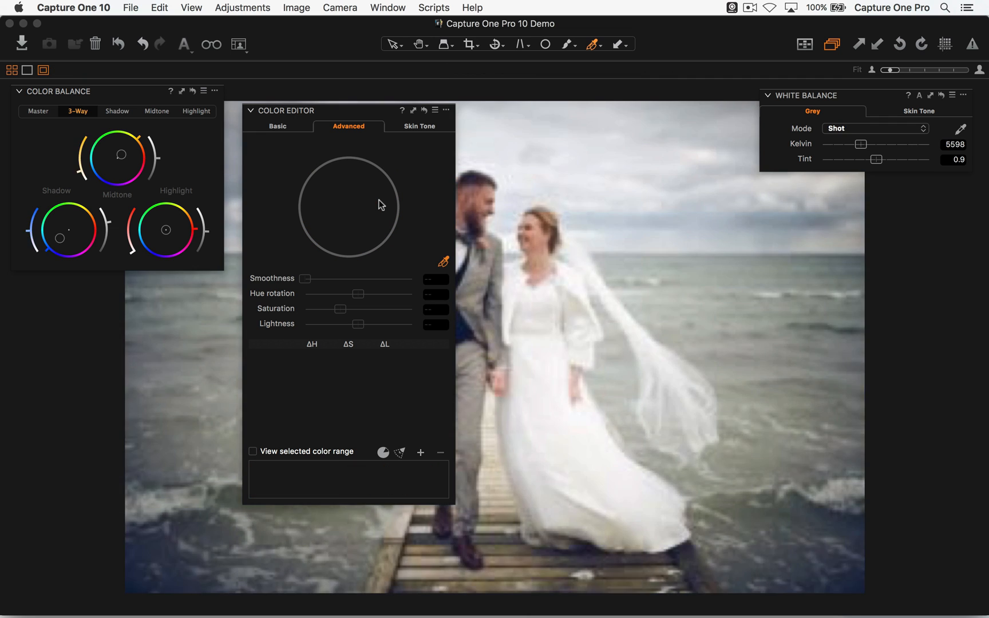
{"action": "key", "text": "Right"}
{"action": "key", "text": "Right"}
{"action": "key", "text": "Right"}
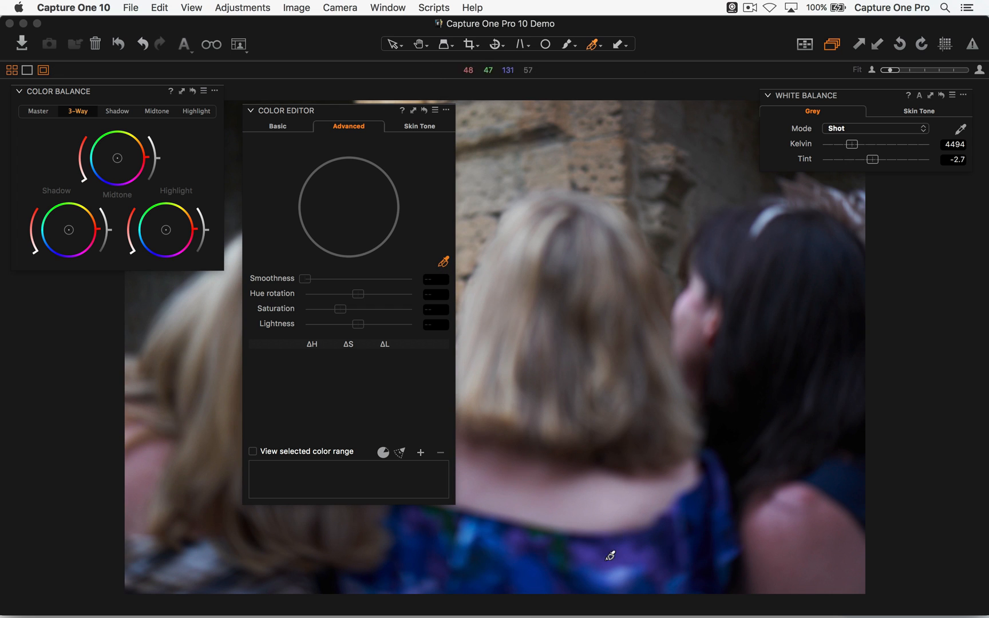
{"action": "left_click", "coordinate": [545, 574]}
{"action": "left_click_drag", "start_coordinate": [359, 324], "coordinate": [292, 316]}
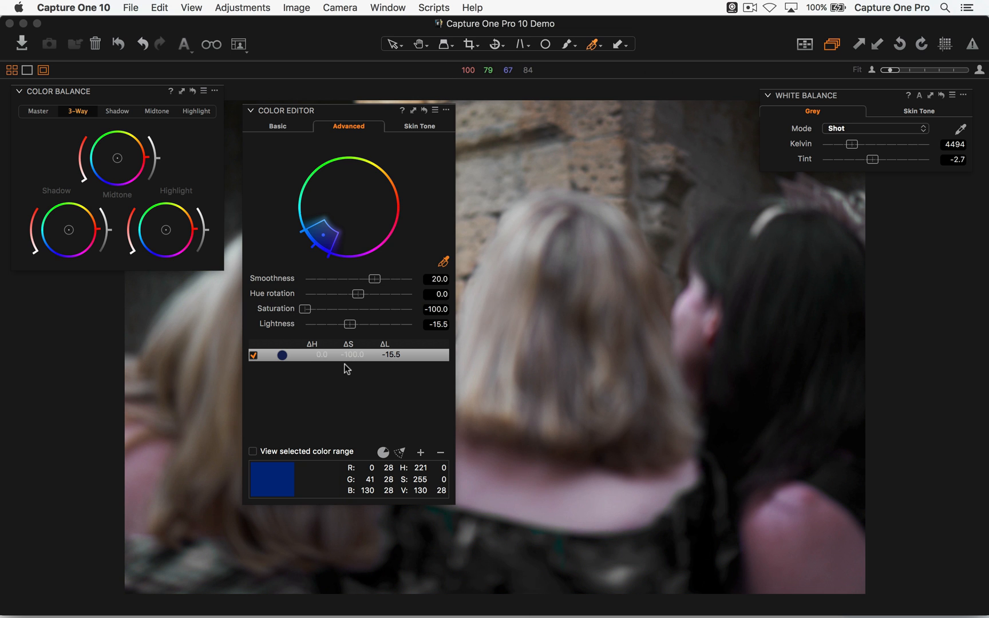
- Return to the car interior photo, reset its Color Editor adjustments and remove the floating Color Editor
{"action": "key", "text": "Right"}
{"action": "key", "text": "Right"}
{"action": "key", "text": "Right"}
{"action": "key", "text": "Right"}
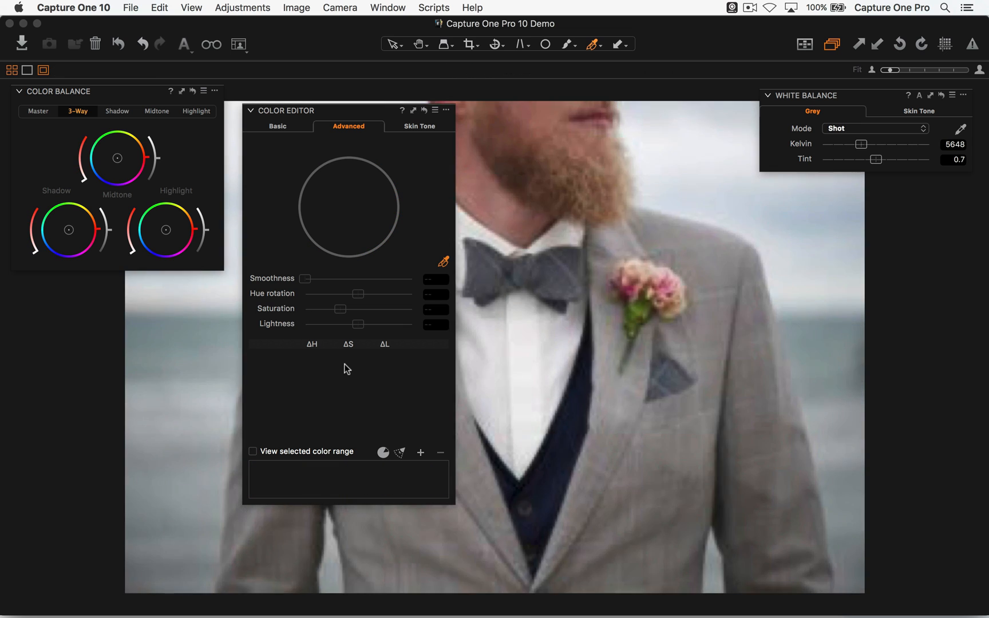
{"action": "key", "text": "Right"}
{"action": "key", "text": "Right"}
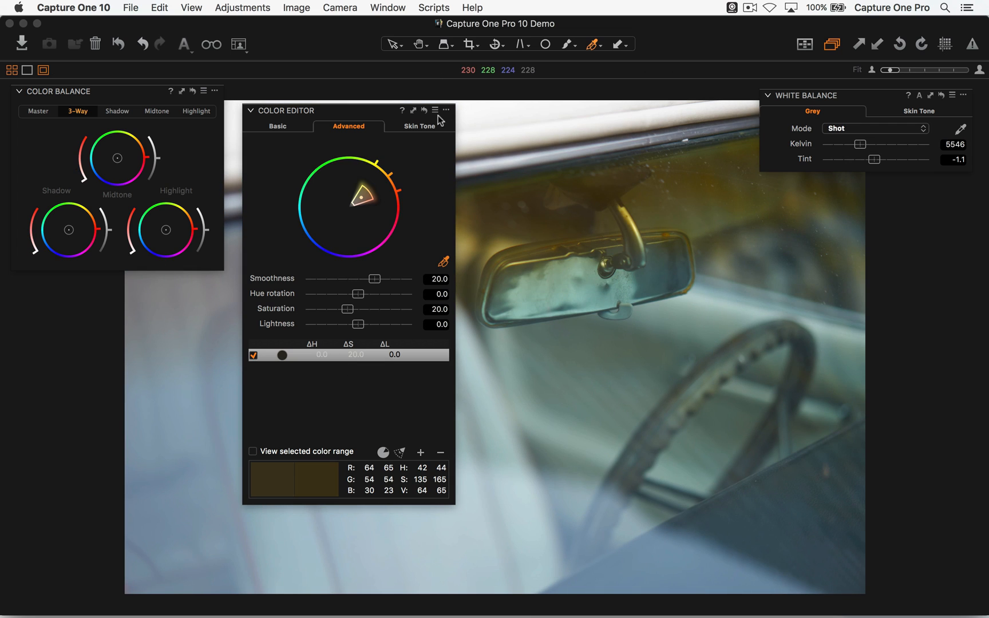
{"action": "left_click", "coordinate": [424, 110]}
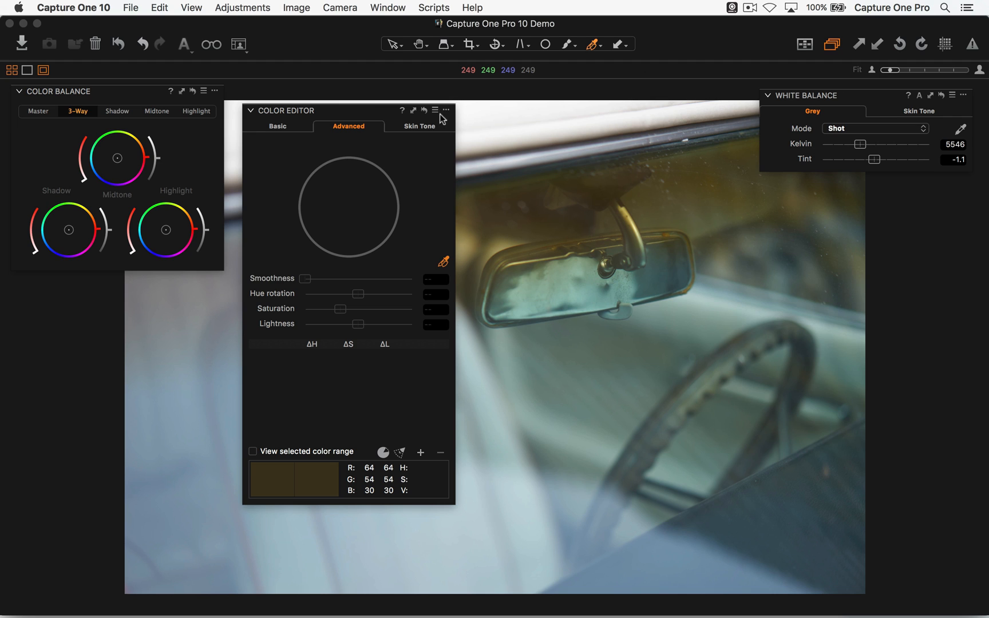
{"action": "left_click", "coordinate": [446, 110]}
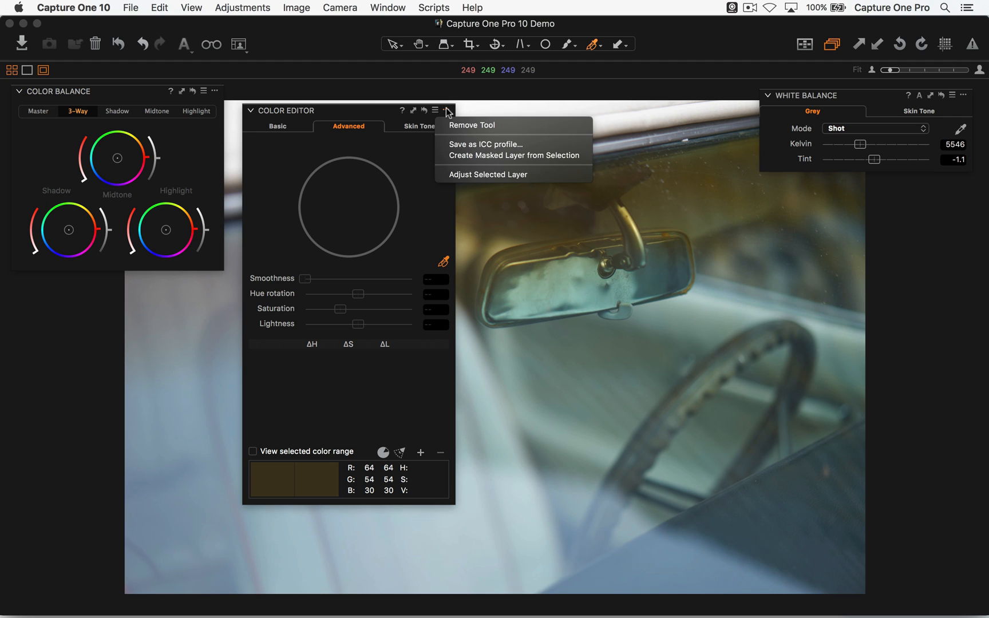
{"action": "left_click", "coordinate": [469, 125]}
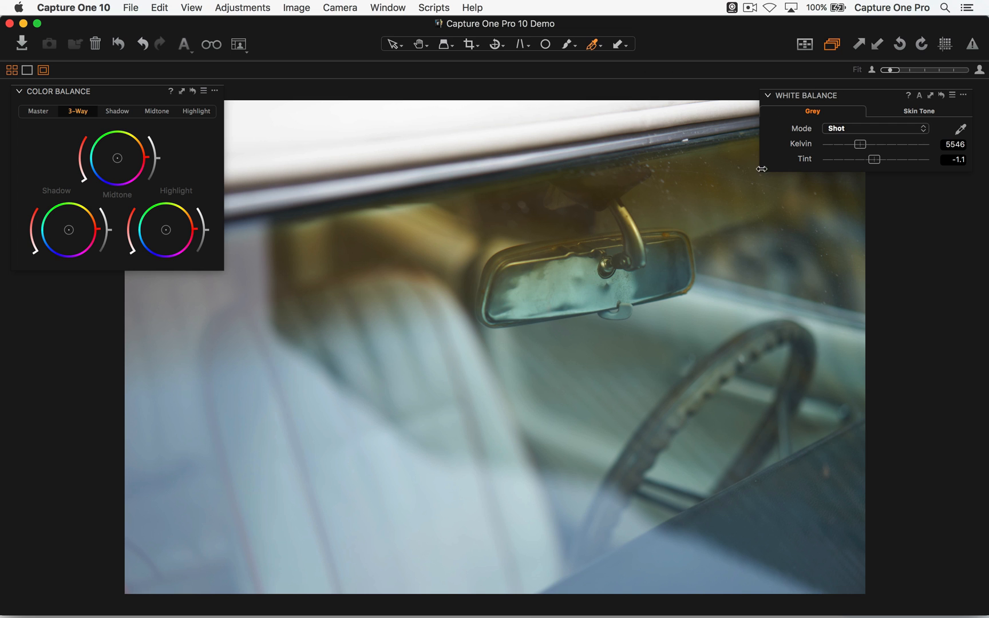
- Try white balance Kelvin 2311 with Tint 35.5 and a strong yellow Master color balance, and reset both tools
{"action": "left_click_drag", "start_coordinate": [859, 145], "coordinate": [870, 147]}
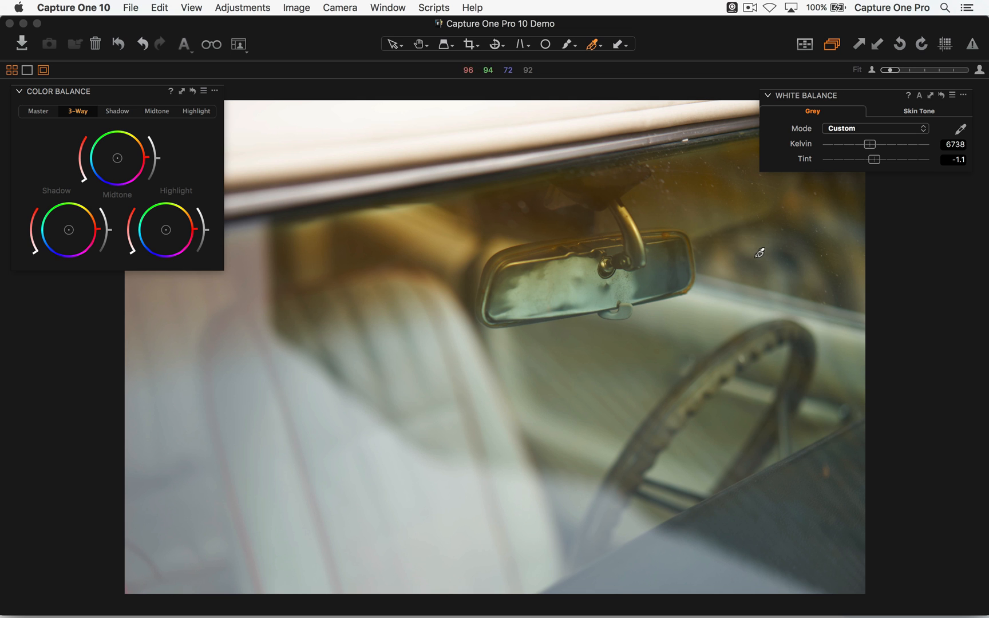
{"action": "left_click_drag", "start_coordinate": [870, 144], "coordinate": [834, 144]}
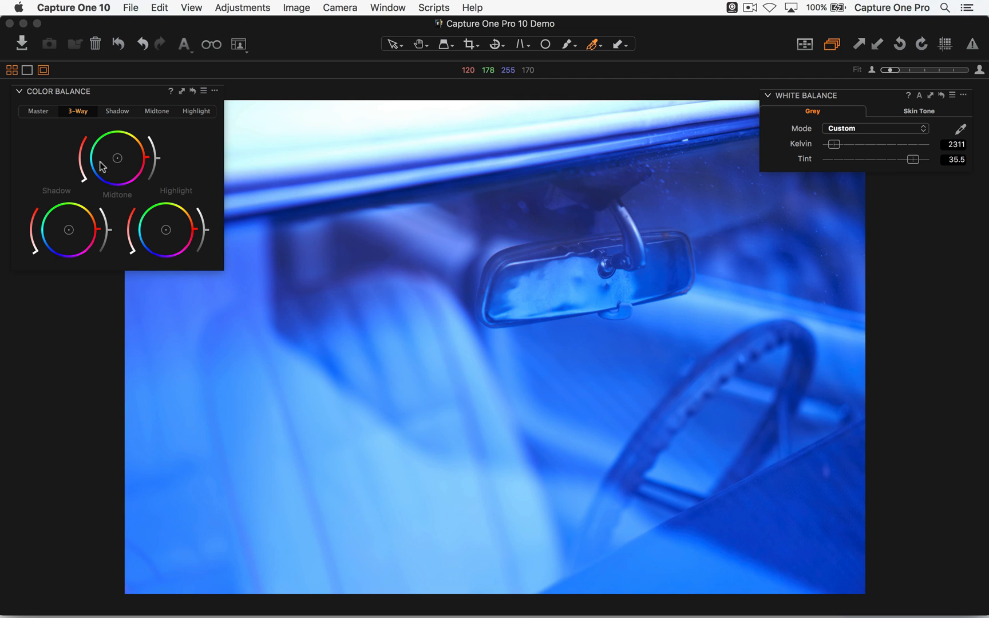
{"action": "left_click", "coordinate": [38, 110]}
{"action": "left_click_drag", "start_coordinate": [108, 190], "coordinate": [145, 139]}
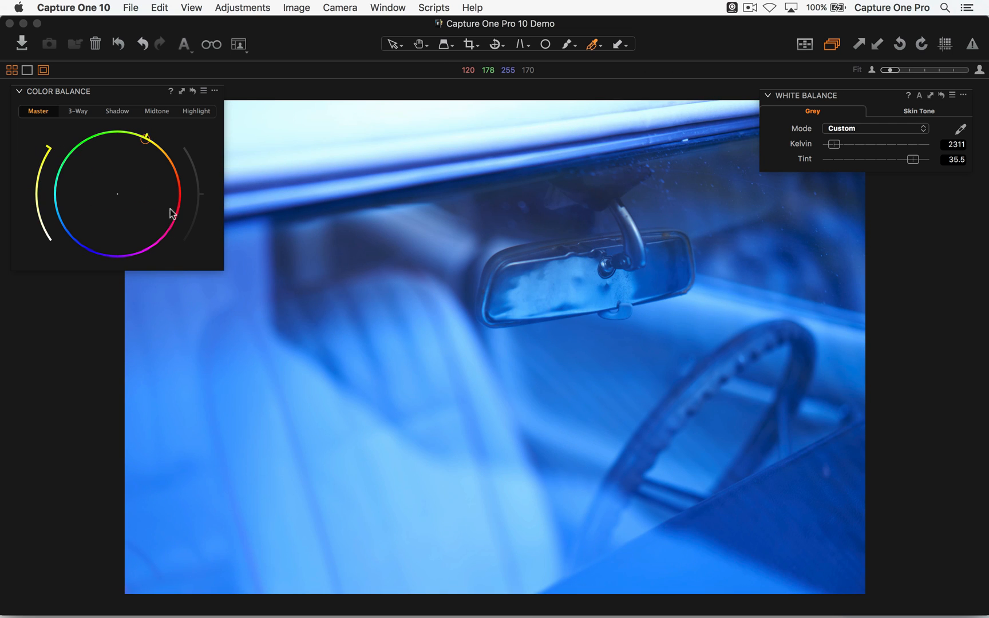
{"action": "left_click", "coordinate": [193, 92]}
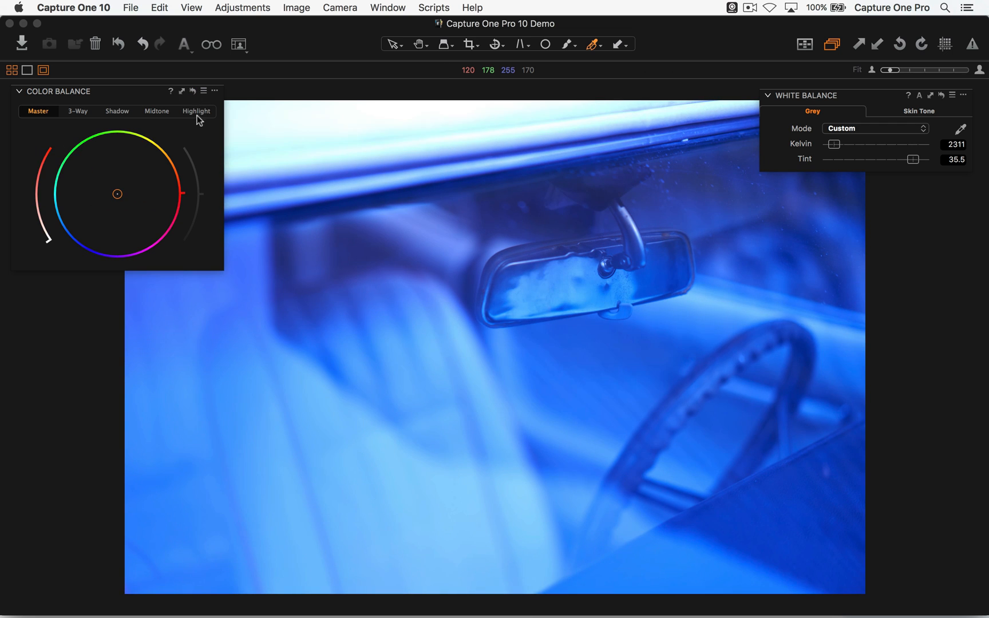
{"action": "left_click", "coordinate": [941, 95]}
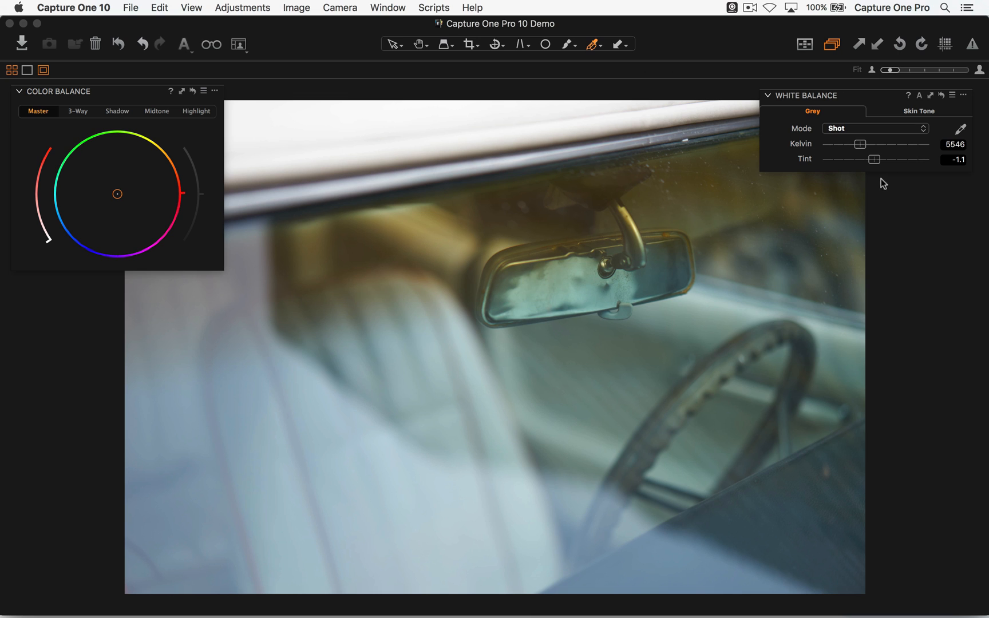
- Show the docked tools with Color Balance floating over the photo, hide them again and move Color Balance back
{"action": "left_click_drag", "start_coordinate": [145, 93], "coordinate": [504, 99]}
{"action": "key", "text": "super+t"}
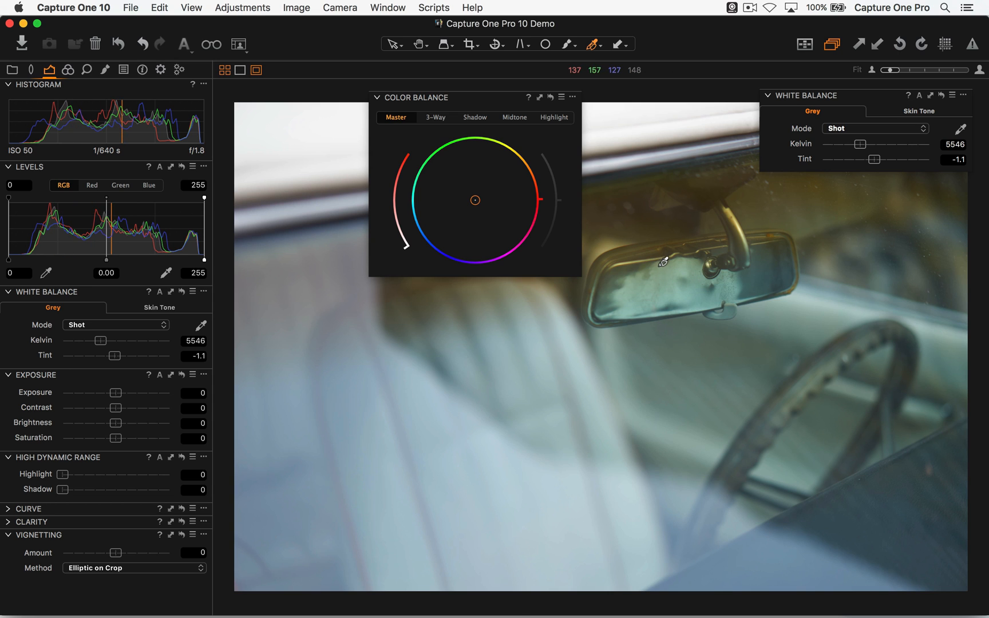
{"action": "key", "text": "super+t"}
{"action": "left_click_drag", "start_coordinate": [450, 102], "coordinate": [133, 101]}
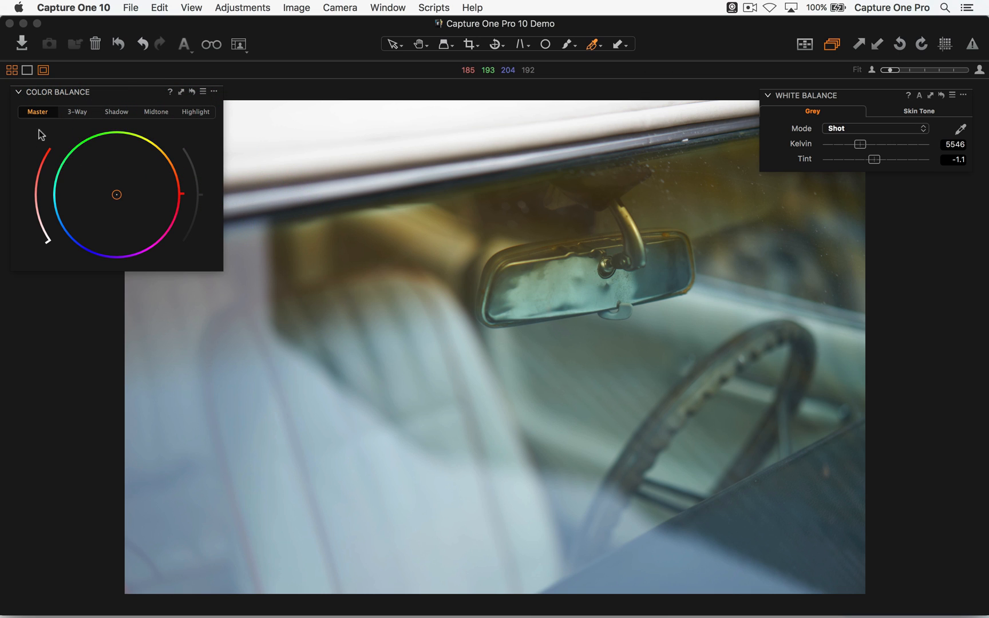
- Look through the 3-Way, Shadow, Midtone and Highlight views of Color Balance and return to 3-Way
{"action": "left_click", "coordinate": [79, 114]}
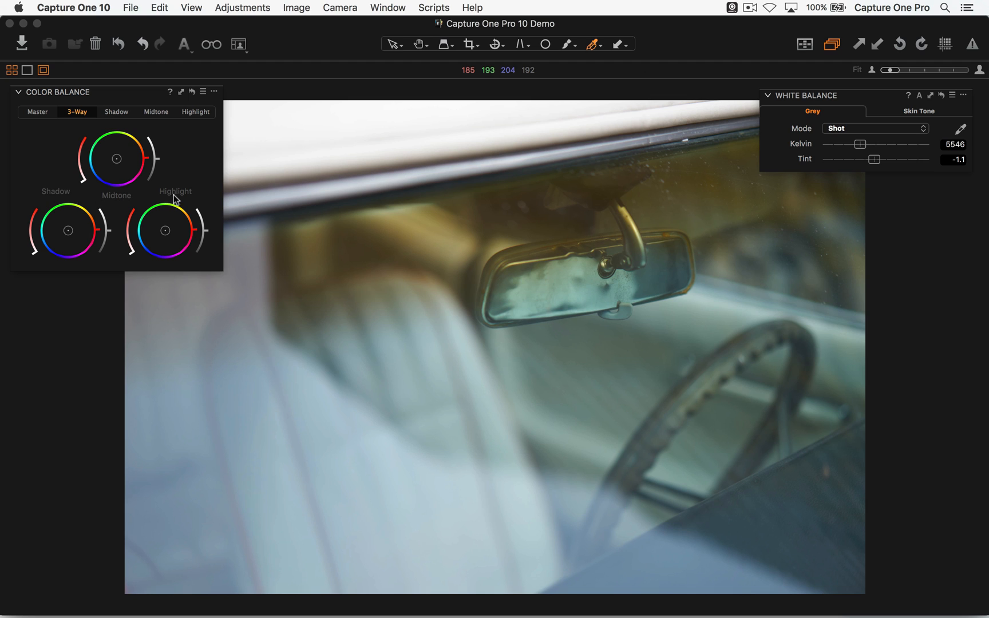
{"action": "left_click", "coordinate": [118, 112]}
{"action": "left_click", "coordinate": [156, 112]}
{"action": "left_click", "coordinate": [195, 112]}
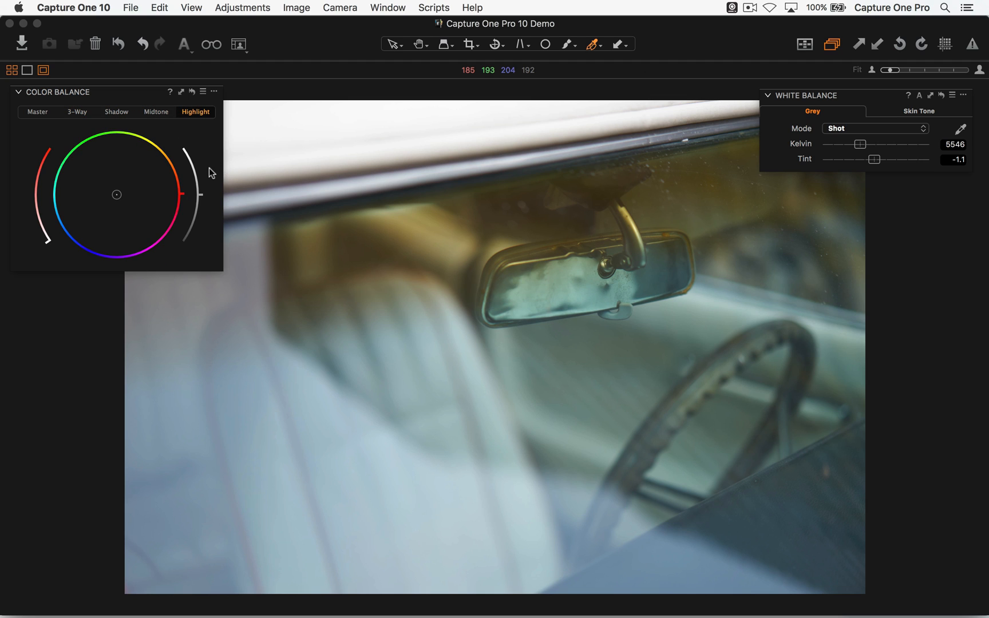
{"action": "left_click", "coordinate": [79, 112]}
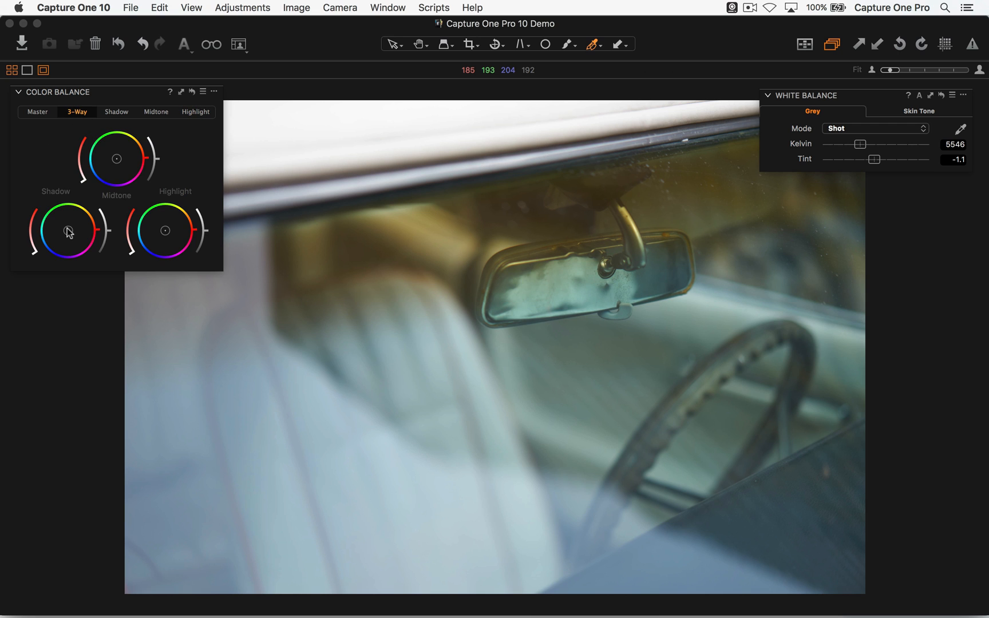
- Try a yellow-orange midtone tint, compare it in the Midtone and 3-Way views, and reset Color Balance
{"action": "left_click_drag", "start_coordinate": [117, 160], "coordinate": [130, 150]}
{"action": "left_click", "coordinate": [156, 112]}
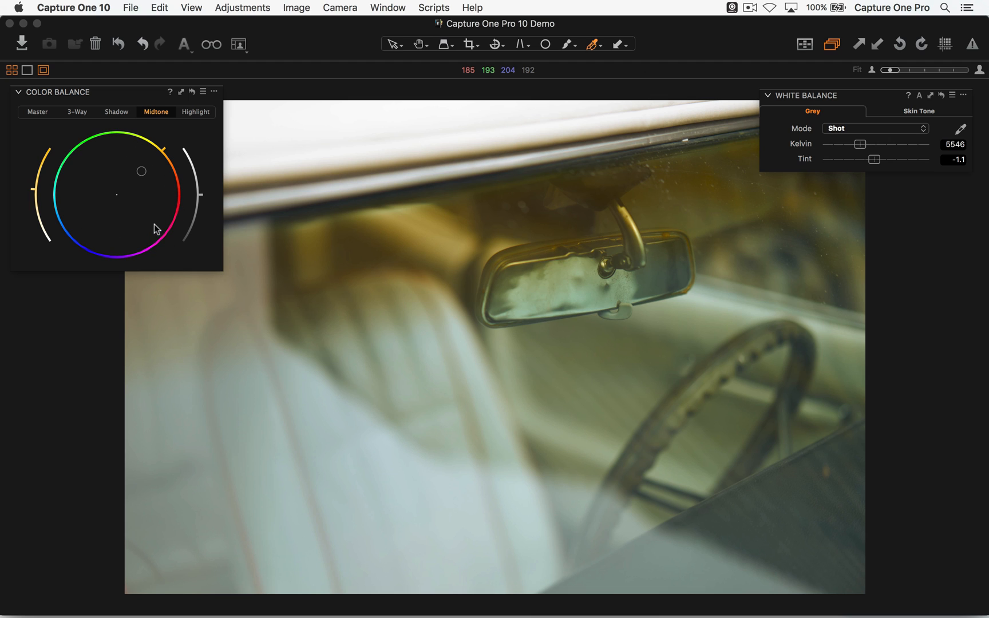
{"action": "left_click", "coordinate": [78, 113]}
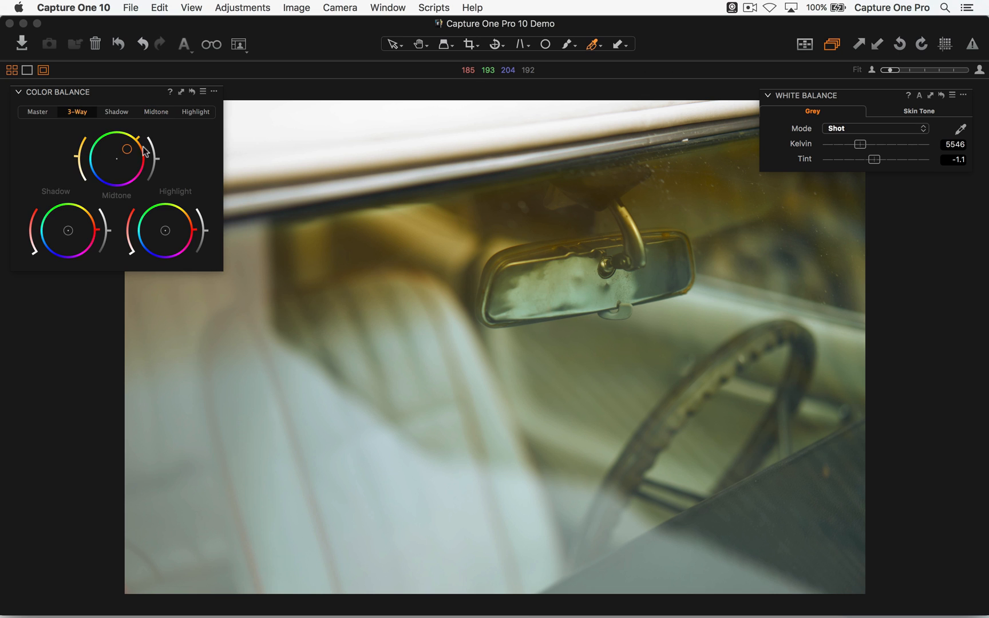
{"action": "left_click", "coordinate": [192, 92]}
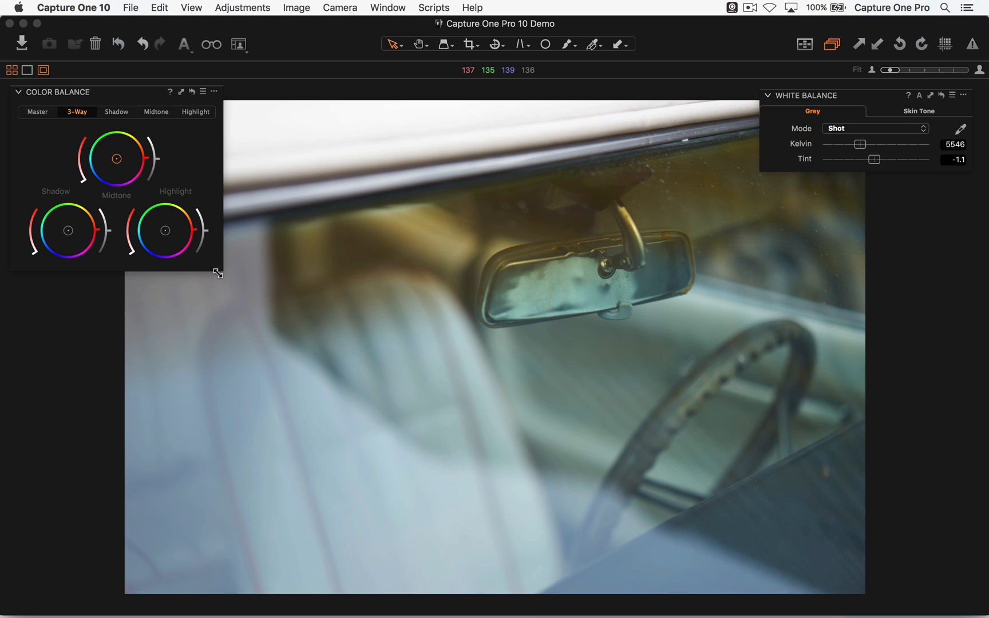
- Enlarge the floating Color Balance tool and check its Shadow view before returning to 3-Way
{"action": "left_click_drag", "start_coordinate": [221, 270], "coordinate": [325, 367]}
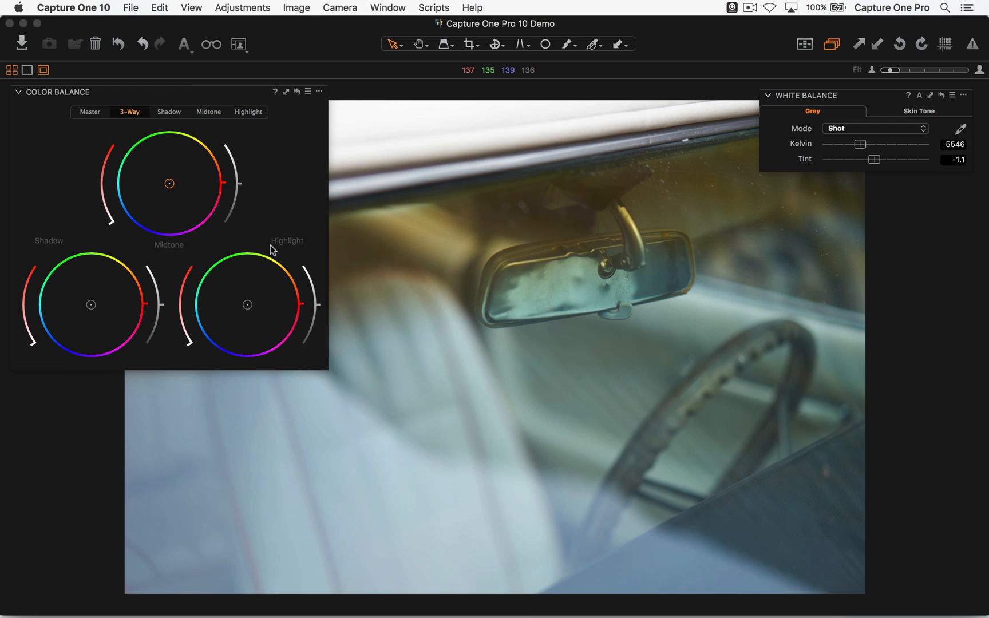
{"action": "left_click", "coordinate": [166, 112]}
{"action": "left_click", "coordinate": [128, 114]}
- Remove the floating White Balance tool and move Color Balance up to uncover more of the photo
{"action": "left_click", "coordinate": [963, 96]}
{"action": "left_click", "coordinate": [947, 110]}
{"action": "left_click_drag", "start_coordinate": [240, 87], "coordinate": [235, 24]}
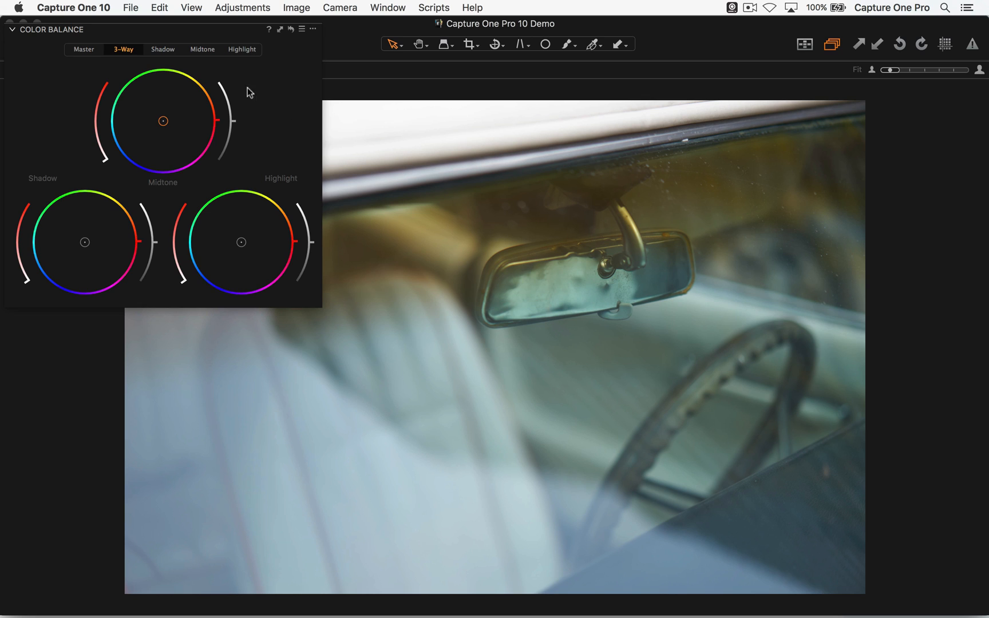
- Try orange tints of different strengths on the whole photo with the Master color balance wheel
{"action": "left_click", "coordinate": [91, 50]}
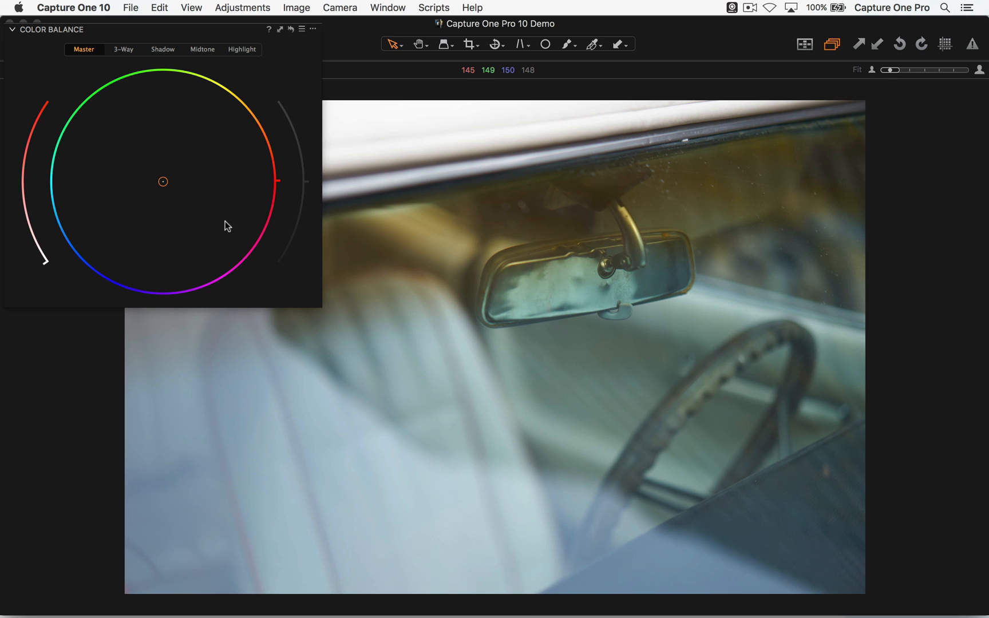
{"action": "mouse_move", "coordinate": [164, 182]}
{"action": "left_mouse_down"}
{"action": "mouse_move", "coordinate": [88, 260]}
{"action": "mouse_move", "coordinate": [222, 90]}
{"action": "mouse_move", "coordinate": [75, 114]}
{"action": "mouse_move", "coordinate": [271, 155]}
{"action": "mouse_move", "coordinate": [274, 178]}
{"action": "mouse_move", "coordinate": [279, 168]}
{"action": "mouse_move", "coordinate": [275, 155]}
{"action": "mouse_move", "coordinate": [177, 177]}
{"action": "mouse_move", "coordinate": [260, 150]}
{"action": "mouse_move", "coordinate": [164, 186]}
{"action": "mouse_move", "coordinate": [261, 136]}
{"action": "left_mouse_up"}
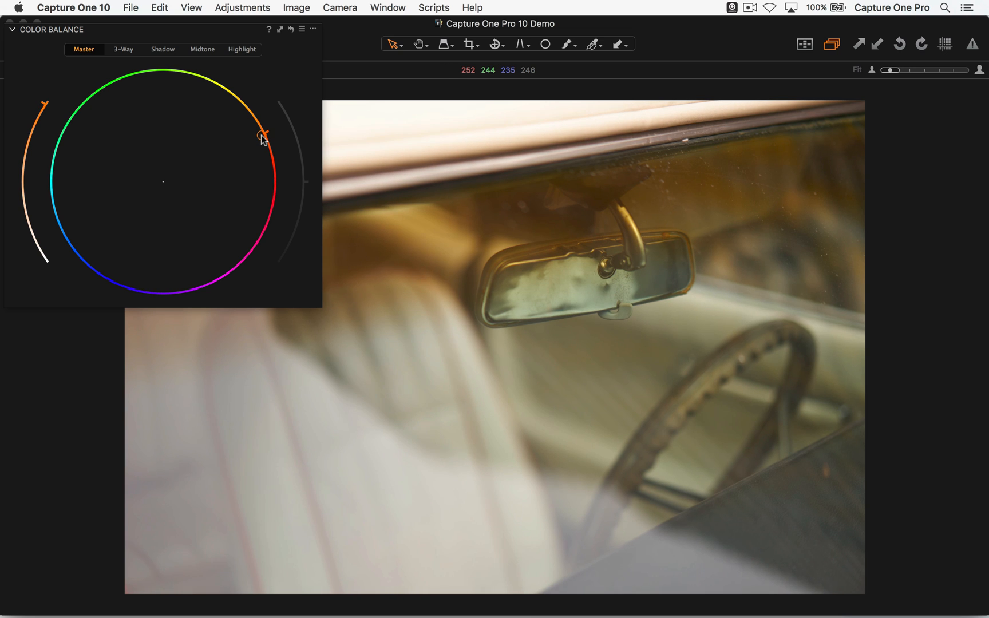
{"action": "mouse_move", "coordinate": [261, 135]}
{"action": "left_mouse_down"}
{"action": "mouse_move", "coordinate": [194, 172]}
{"action": "mouse_move", "coordinate": [261, 137]}
{"action": "left_mouse_up"}
{"action": "left_click_drag", "start_coordinate": [260, 137], "coordinate": [179, 177]}
{"action": "mouse_move", "coordinate": [229, 149]}
{"action": "left_mouse_down"}
{"action": "mouse_move", "coordinate": [254, 136]}
{"action": "mouse_move", "coordinate": [247, 142]}
{"action": "left_mouse_up"}
- Vary the Master tint's saturation and shift its hue to a strong yellow-orange
{"action": "mouse_move", "coordinate": [32, 129]}
{"action": "left_mouse_down"}
{"action": "mouse_move", "coordinate": [28, 222]}
{"action": "mouse_move", "coordinate": [26, 106]}
{"action": "mouse_move", "coordinate": [37, 106]}
{"action": "mouse_move", "coordinate": [15, 176]}
{"action": "mouse_move", "coordinate": [32, 241]}
{"action": "mouse_move", "coordinate": [15, 126]}
{"action": "mouse_move", "coordinate": [31, 226]}
{"action": "mouse_move", "coordinate": [30, 135]}
{"action": "mouse_move", "coordinate": [24, 147]}
{"action": "left_mouse_up"}
{"action": "scroll", "coordinate": [211, 165], "scroll_direction": "down", "scroll_amount": 2}
{"action": "scroll", "coordinate": [210, 166], "scroll_direction": "up", "scroll_amount": 5}
{"action": "left_click_drag", "start_coordinate": [210, 165], "coordinate": [245, 121]}
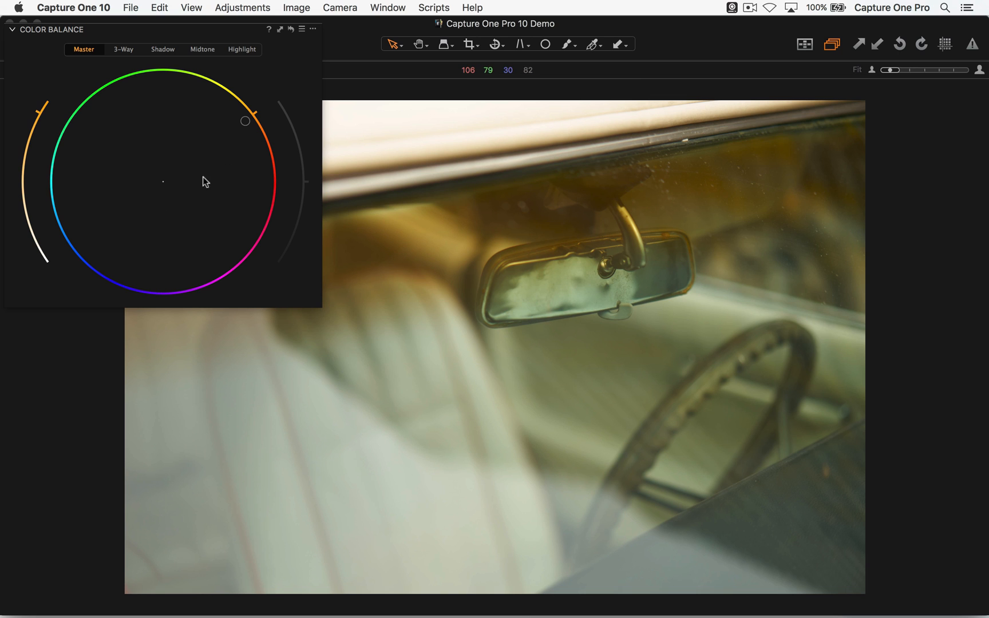
- Reset the Master color balance wheel to neutral and switch Color Balance to 3-Way
{"action": "double_click", "coordinate": [179, 218]}
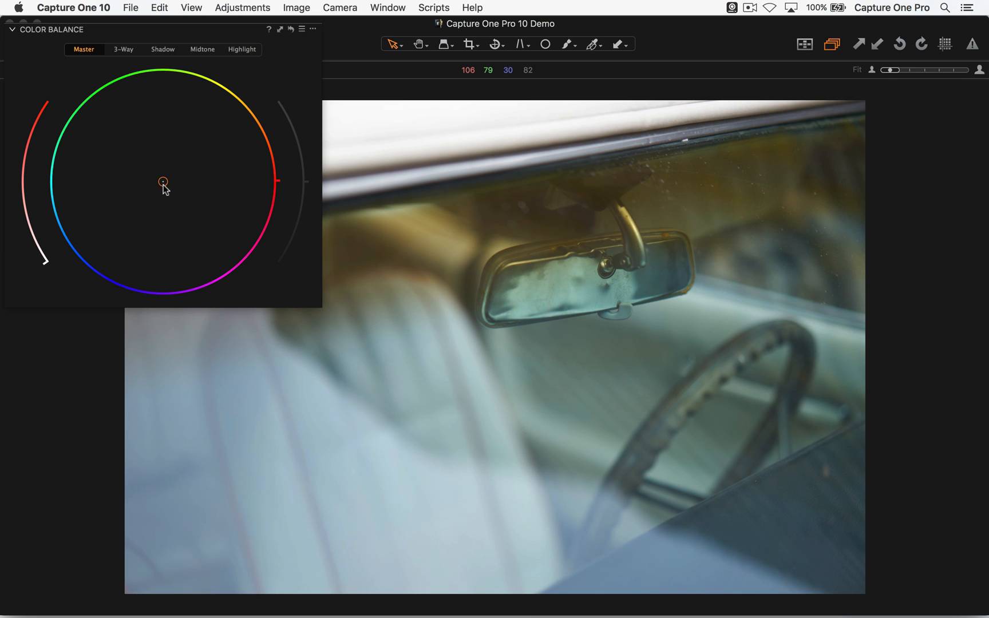
{"action": "mouse_move", "coordinate": [161, 182]}
{"action": "left_mouse_down"}
{"action": "mouse_move", "coordinate": [170, 155]}
{"action": "mouse_move", "coordinate": [142, 206]}
{"action": "mouse_move", "coordinate": [181, 234]}
{"action": "mouse_move", "coordinate": [162, 185]}
{"action": "left_mouse_up"}
{"action": "mouse_move", "coordinate": [177, 237]}
{"action": "left_mouse_down"}
{"action": "mouse_move", "coordinate": [181, 217]}
{"action": "mouse_move", "coordinate": [191, 235]}
{"action": "left_mouse_up"}
{"action": "left_click", "coordinate": [124, 49]}
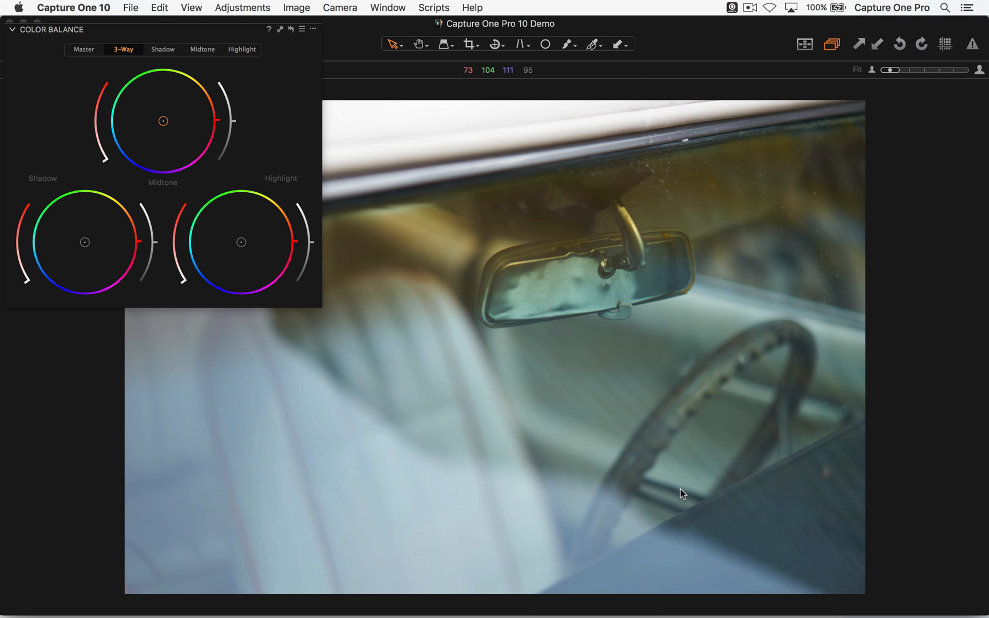
- Try a blue shadow tint with yellow-orange midtones and highlights on the 3-Way wheels, and compare with the unadjusted photo
{"action": "left_click", "coordinate": [667, 561]}
{"action": "left_click_drag", "start_coordinate": [82, 244], "coordinate": [46, 279]}
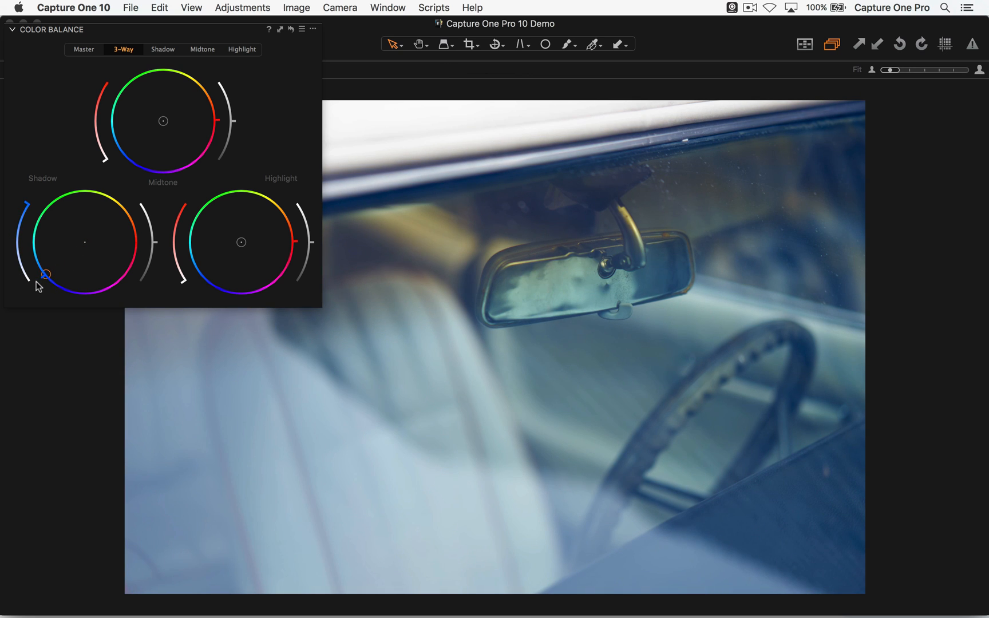
{"action": "left_click_drag", "start_coordinate": [36, 283], "coordinate": [56, 278]}
{"action": "mouse_move", "coordinate": [165, 123]}
{"action": "left_mouse_down"}
{"action": "mouse_move", "coordinate": [204, 94]}
{"action": "mouse_move", "coordinate": [178, 106]}
{"action": "left_mouse_up"}
{"action": "left_click_drag", "start_coordinate": [241, 242], "coordinate": [251, 233]}
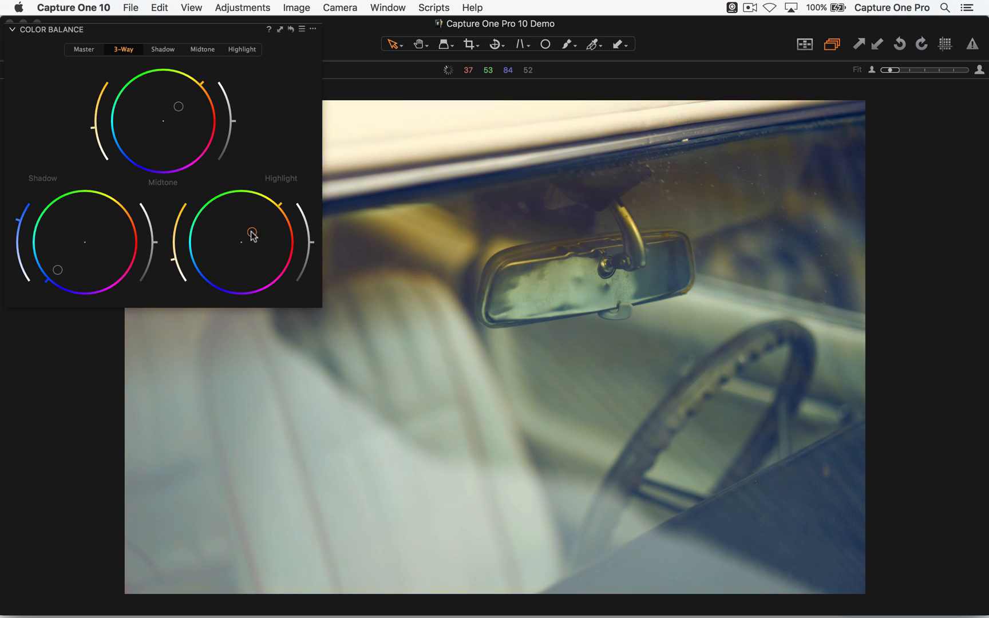
{"action": "mouse_move", "coordinate": [56, 269]}
{"action": "left_mouse_down"}
{"action": "mouse_move", "coordinate": [92, 235]}
{"action": "mouse_move", "coordinate": [41, 289]}
{"action": "mouse_move", "coordinate": [90, 250]}
{"action": "mouse_move", "coordinate": [47, 296]}
{"action": "mouse_move", "coordinate": [95, 231]}
{"action": "mouse_move", "coordinate": [48, 277]}
{"action": "left_mouse_up"}
{"action": "left_click", "coordinate": [292, 32]}
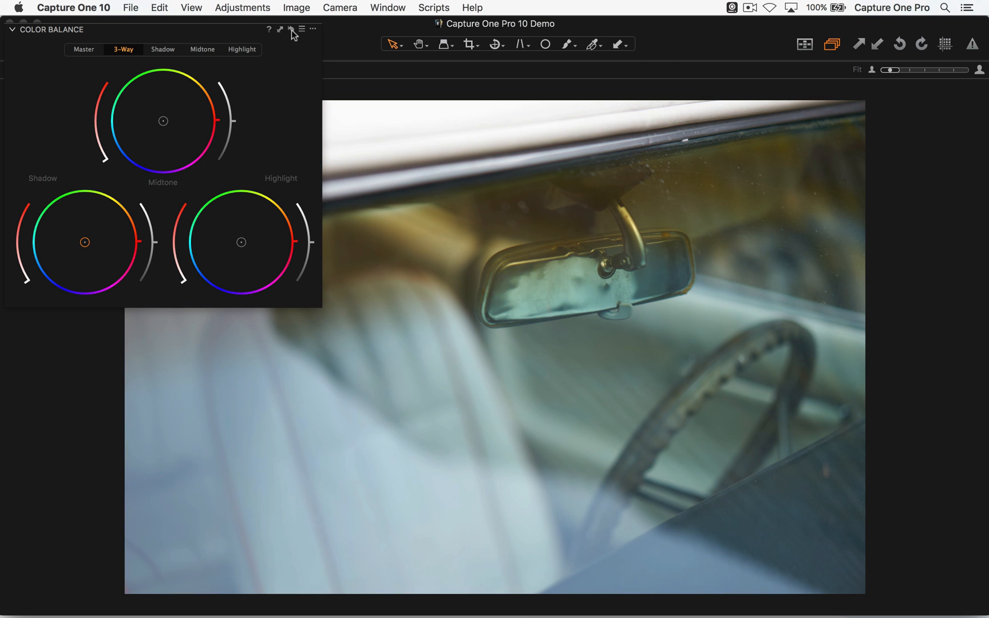
{"action": "left_click", "coordinate": [291, 29], "text": "alt"}
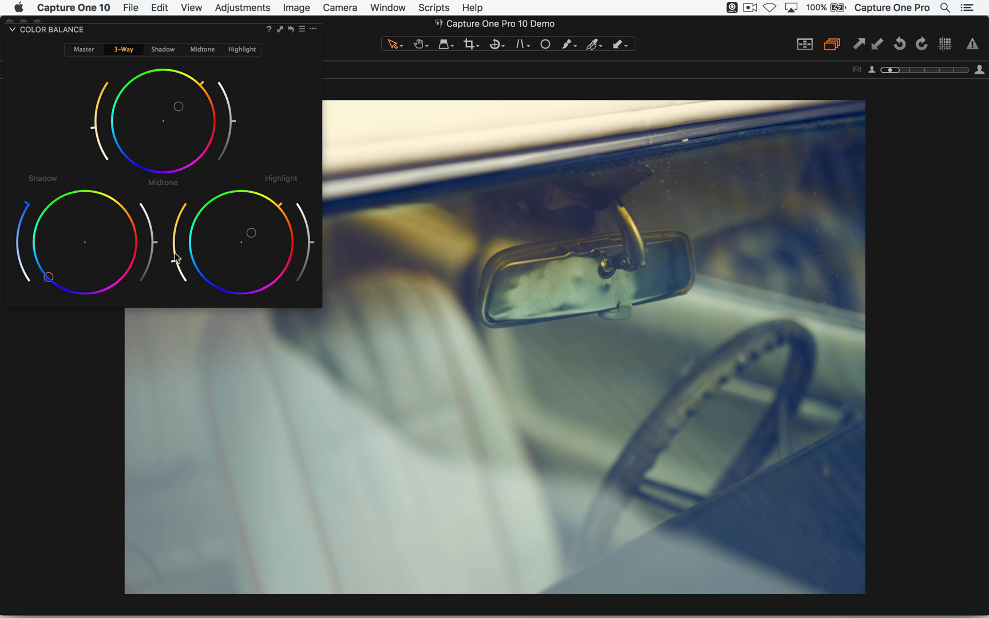
- Soften the grade to a weaker blue shadow tint and weaker orange midtone and highlight tints
{"action": "double_click", "coordinate": [92, 220]}
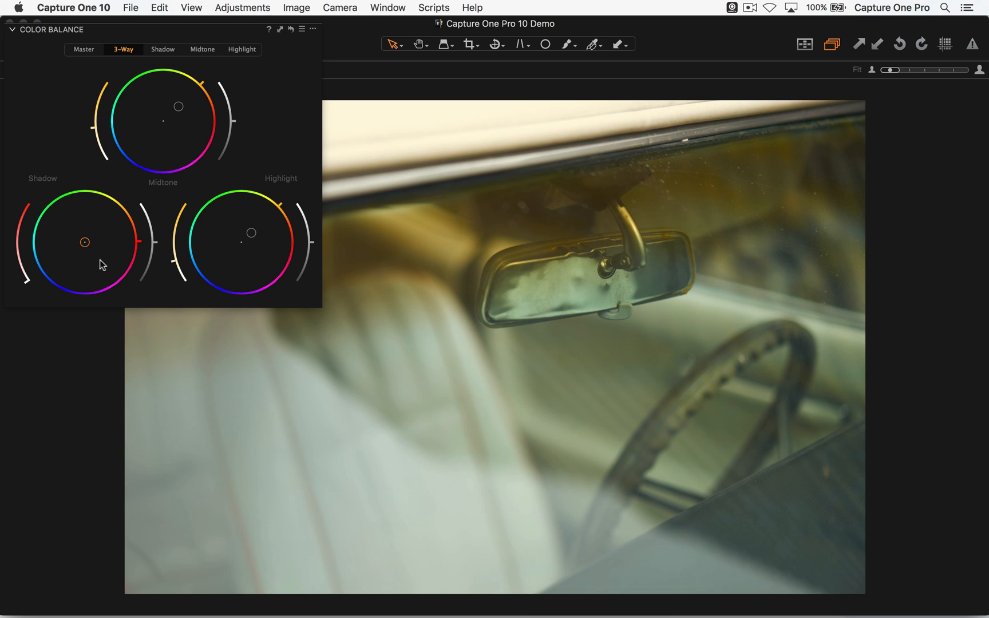
{"action": "left_click_drag", "start_coordinate": [83, 241], "coordinate": [73, 254]}
{"action": "left_click_drag", "start_coordinate": [178, 107], "coordinate": [173, 113]}
{"action": "left_click_drag", "start_coordinate": [251, 233], "coordinate": [249, 237]}
- Darken the shadows to the minimum, brighten the midtones slightly and lower the highlights with the 3-Way lightness sliders
{"action": "left_click_drag", "start_coordinate": [157, 245], "coordinate": [144, 309]}
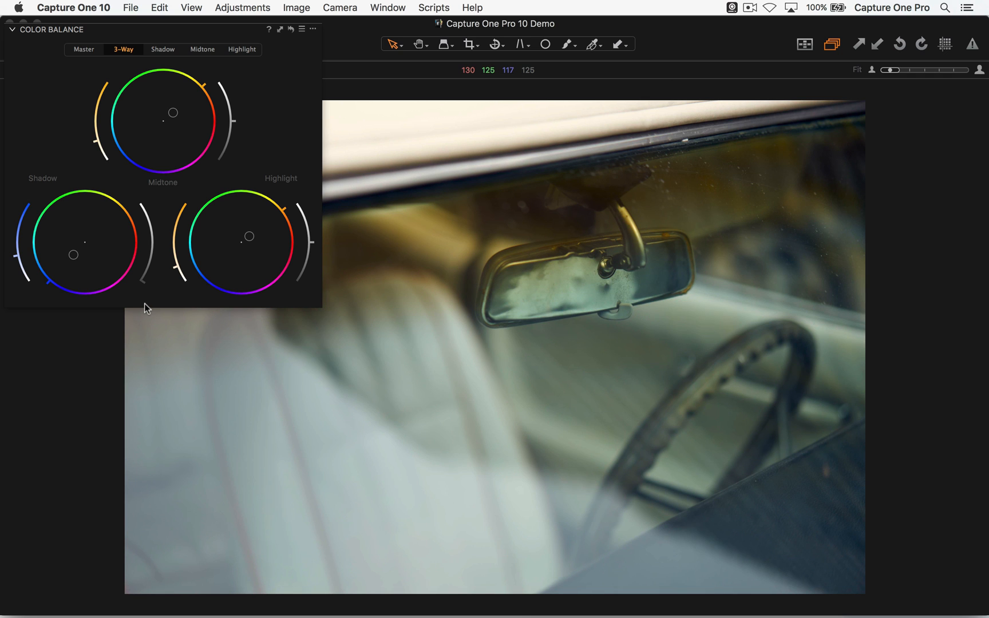
{"action": "left_click_drag", "start_coordinate": [235, 125], "coordinate": [247, 104]}
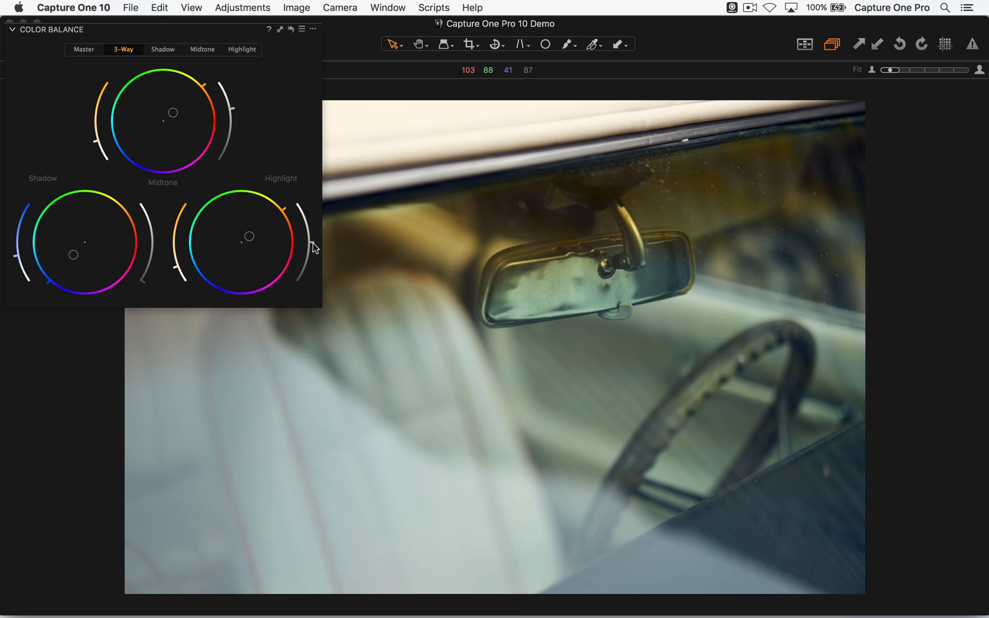
{"action": "left_click_drag", "start_coordinate": [311, 241], "coordinate": [312, 270]}
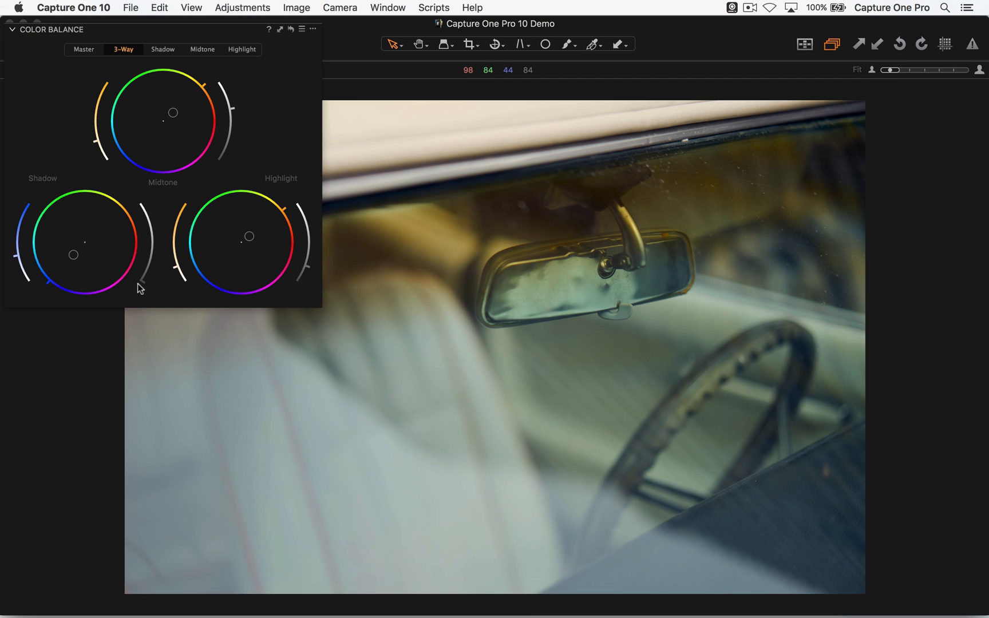
{"action": "left_click_drag", "start_coordinate": [154, 278], "coordinate": [128, 298]}
- Try the extremes of highlight and shadow lightness, settling on moderately darker shadows and brighter highlights
{"action": "left_click_drag", "start_coordinate": [310, 264], "coordinate": [304, 189]}
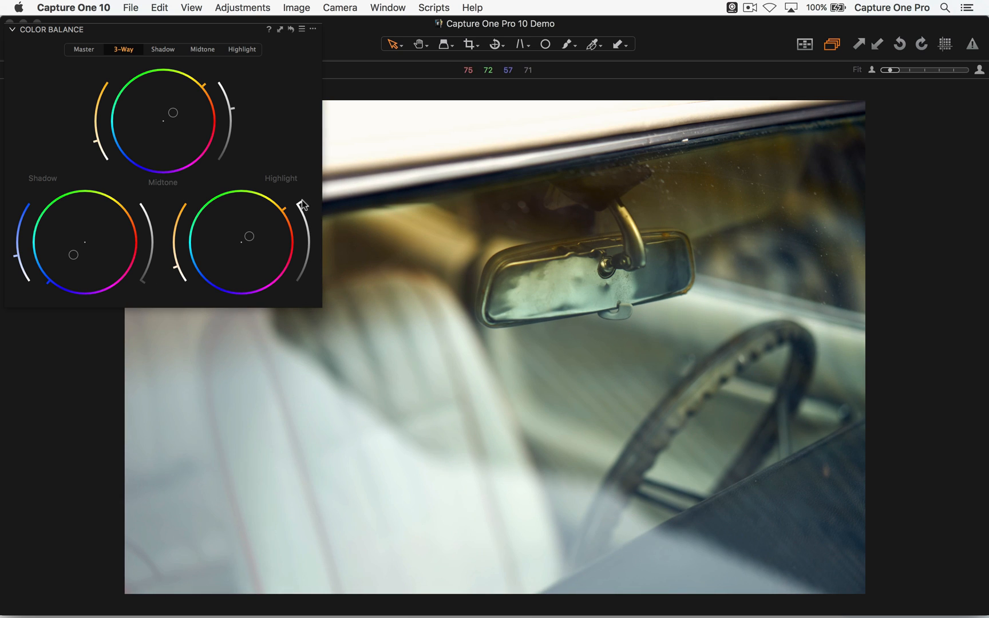
{"action": "left_click_drag", "start_coordinate": [299, 203], "coordinate": [284, 293]}
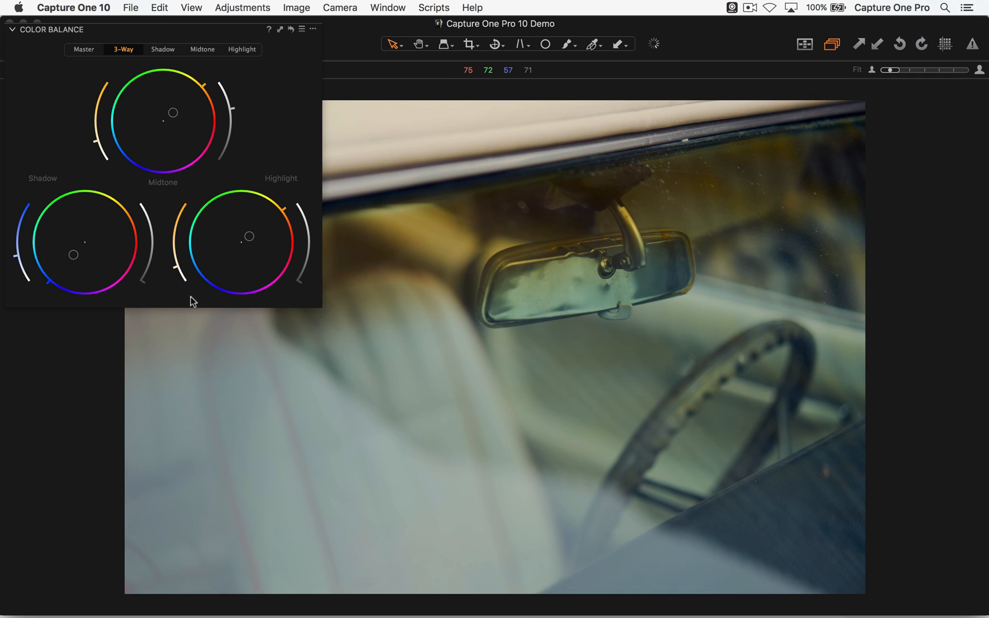
{"action": "left_click_drag", "start_coordinate": [141, 282], "coordinate": [130, 166]}
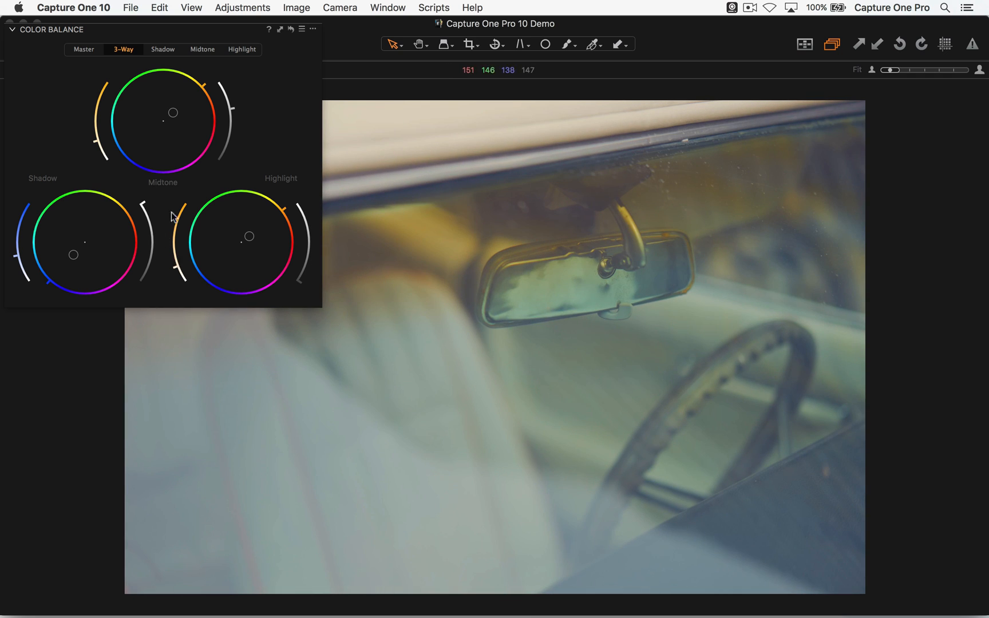
{"action": "left_click_drag", "start_coordinate": [144, 201], "coordinate": [151, 267]}
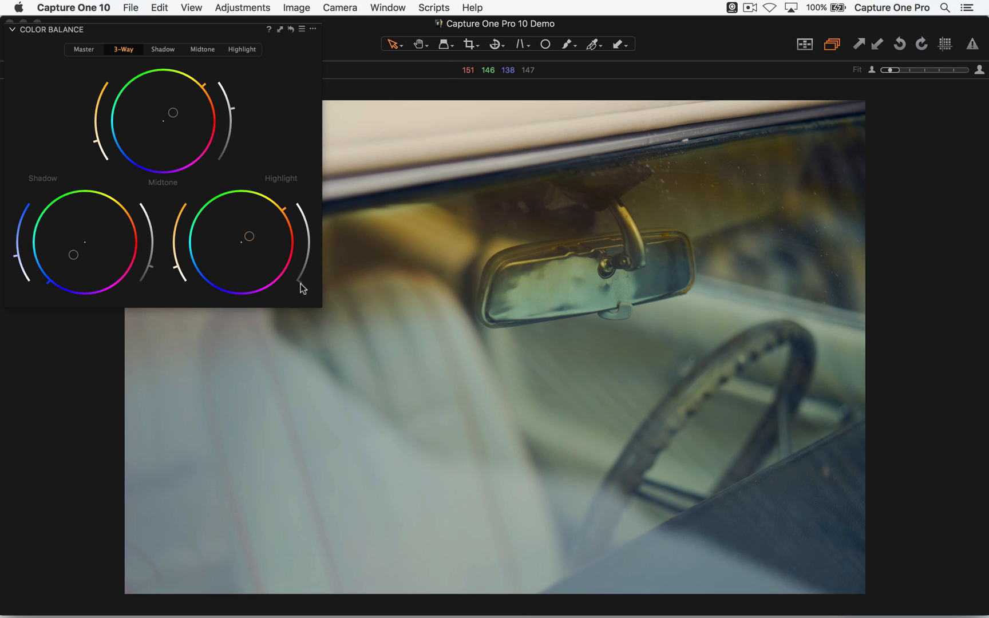
{"action": "left_click_drag", "start_coordinate": [297, 279], "coordinate": [309, 216]}
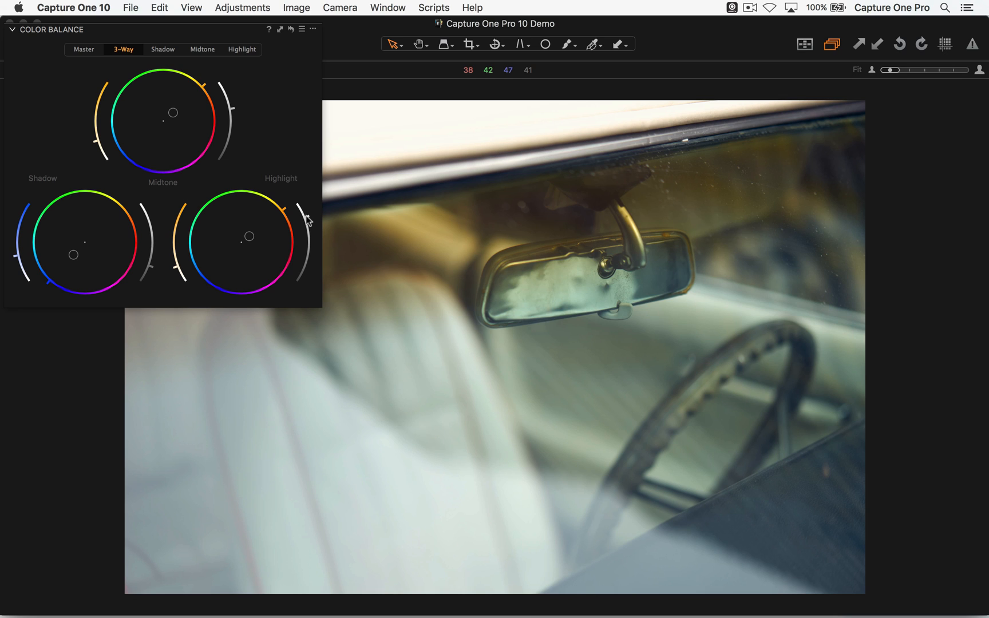
- Clear the color tints from all three wheels and fine-tune the shadow and highlight lightness
{"action": "left_click_drag", "start_coordinate": [70, 221], "coordinate": [88, 231]}
{"action": "double_click", "coordinate": [190, 123]}
{"action": "left_click_drag", "start_coordinate": [256, 243], "coordinate": [250, 220]}
{"action": "double_click", "coordinate": [250, 220]}
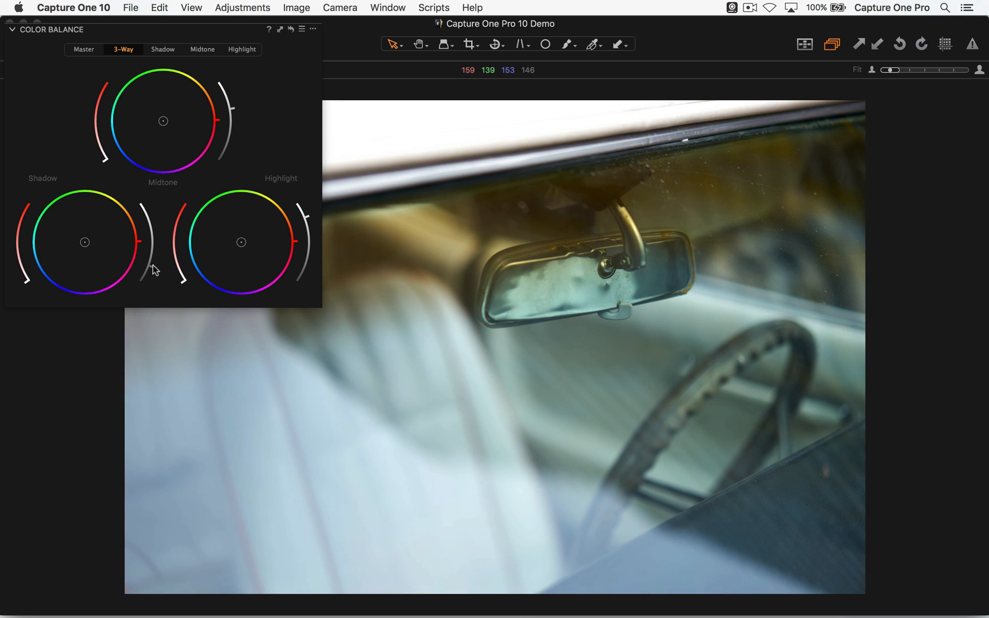
{"action": "left_click_drag", "start_coordinate": [155, 269], "coordinate": [152, 274]}
{"action": "left_click_drag", "start_coordinate": [307, 217], "coordinate": [306, 210]}
- Create a floating Curve tool and dock it beneath Color Balance
{"action": "left_click", "coordinate": [390, 7]}
{"action": "mouse_move", "coordinate": [388, 7]}
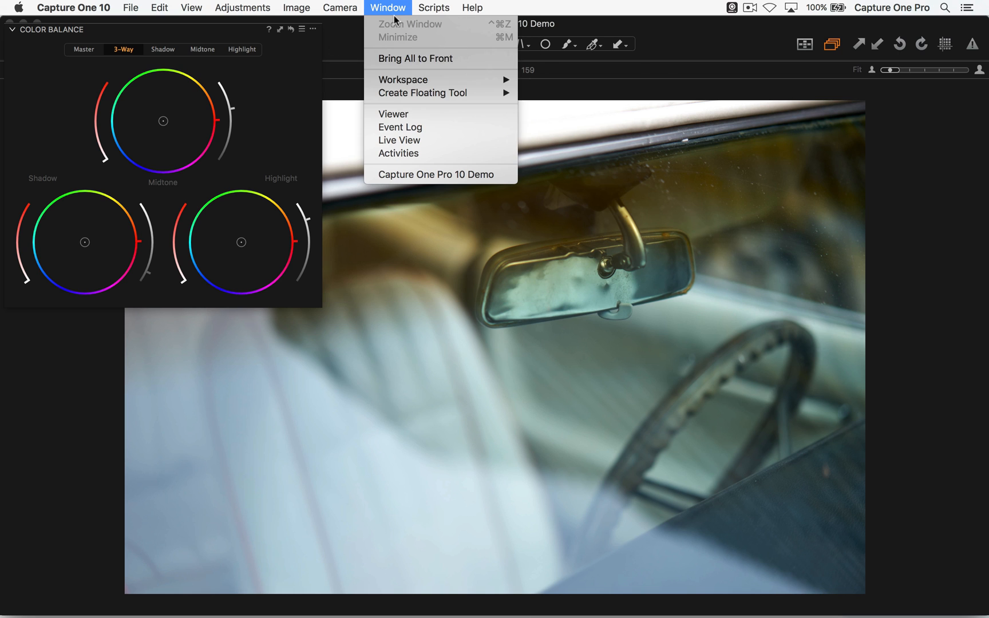
{"action": "mouse_move", "coordinate": [474, 82]}
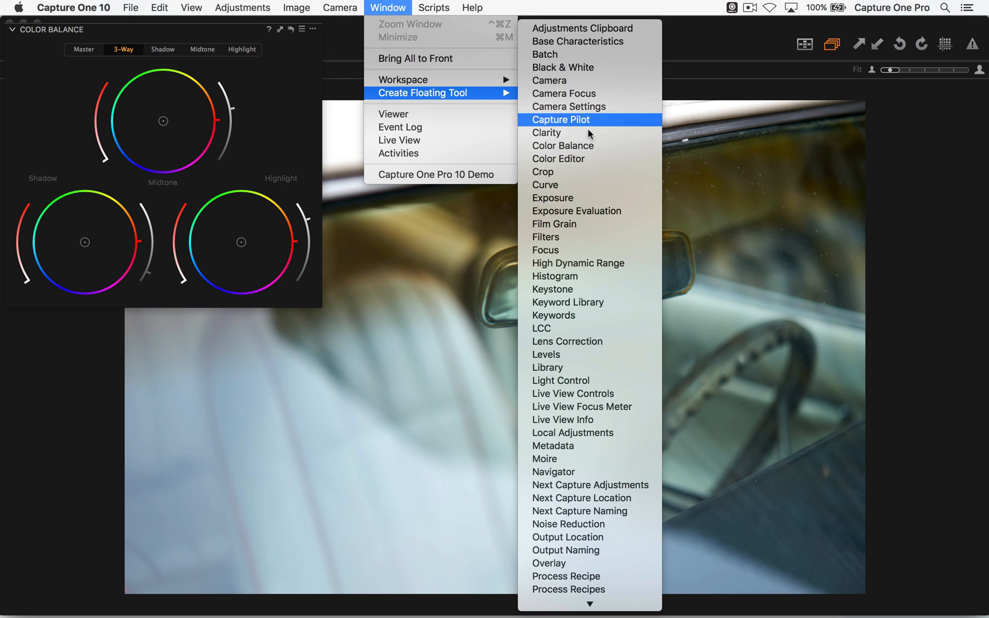
{"action": "left_click", "coordinate": [586, 191]}
{"action": "mouse_move", "coordinate": [585, 90]}
{"action": "left_mouse_down"}
{"action": "mouse_move", "coordinate": [590, 114]}
{"action": "mouse_move", "coordinate": [147, 321]}
{"action": "left_mouse_up"}
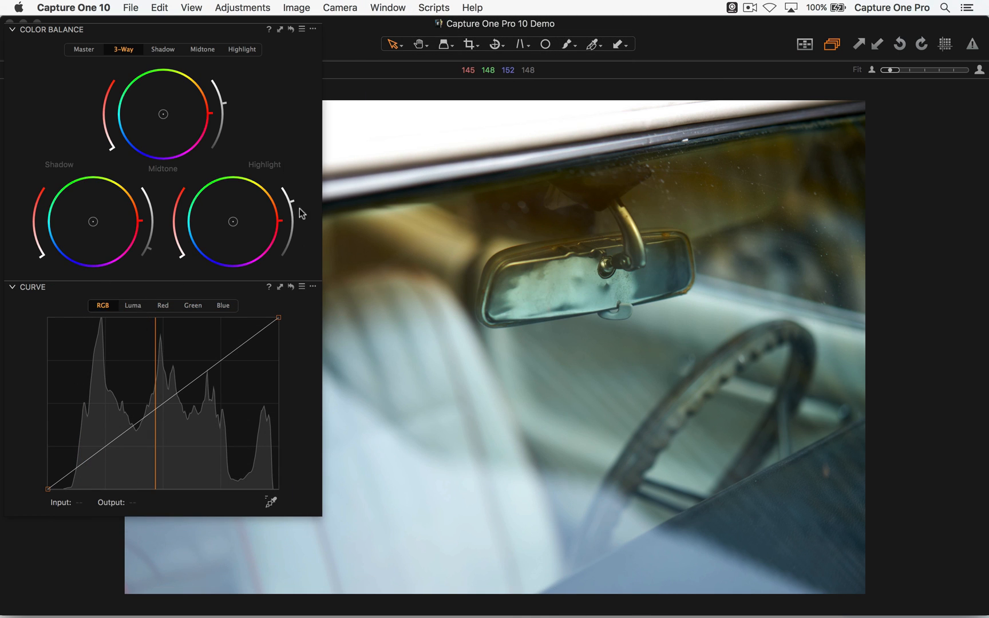
- Try raising and lowering the middle of the Blue channel curve, and pull the Green channel curve down
{"action": "left_click", "coordinate": [165, 306]}
{"action": "left_click", "coordinate": [193, 306]}
{"action": "left_click", "coordinate": [223, 305]}
{"action": "left_click_drag", "start_coordinate": [137, 423], "coordinate": [141, 413]}
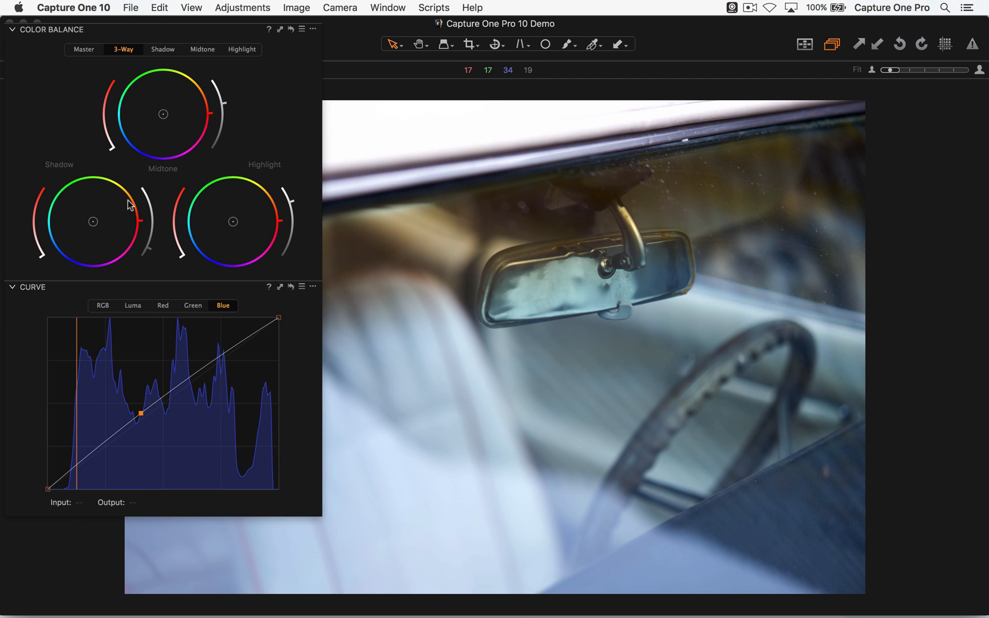
{"action": "mouse_move", "coordinate": [140, 416]}
{"action": "left_mouse_down"}
{"action": "mouse_move", "coordinate": [139, 408]}
{"action": "mouse_move", "coordinate": [153, 432]}
{"action": "mouse_move", "coordinate": [141, 405]}
{"action": "left_mouse_up"}
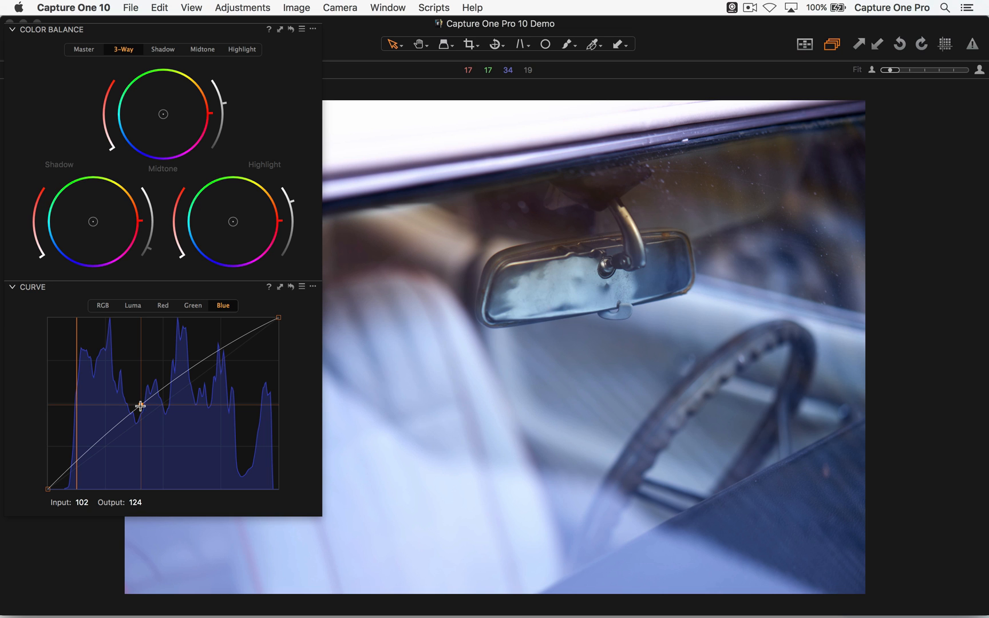
{"action": "left_click_drag", "start_coordinate": [136, 401], "coordinate": [154, 423]}
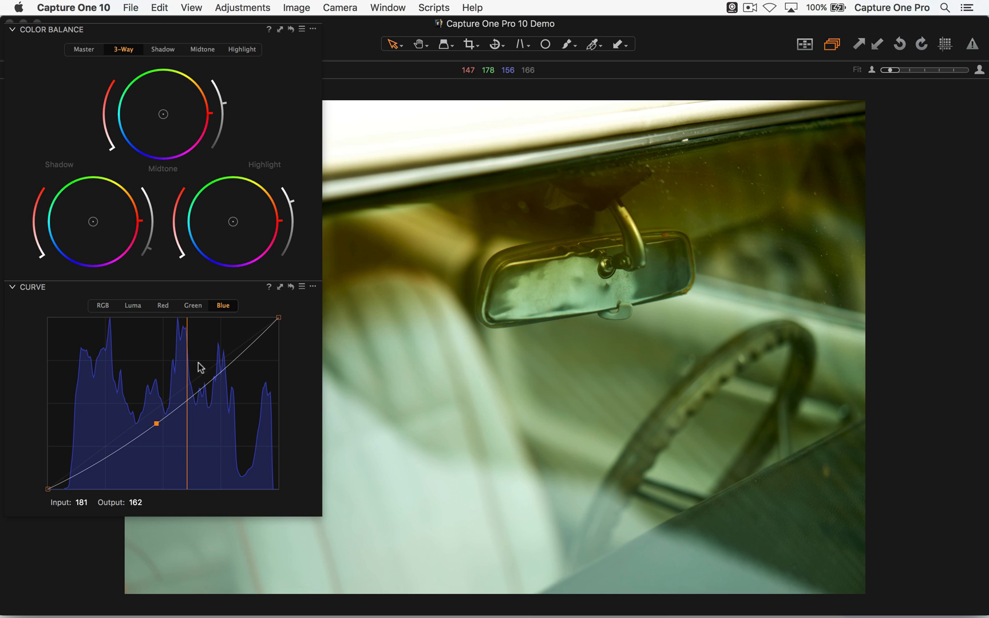
{"action": "left_click", "coordinate": [193, 306]}
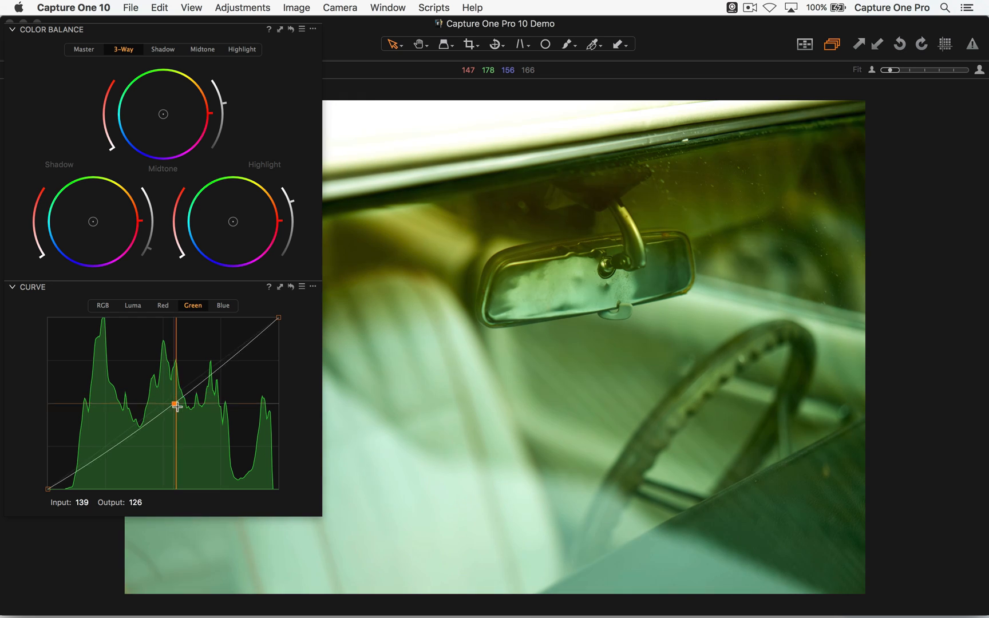
{"action": "left_click", "coordinate": [183, 412]}
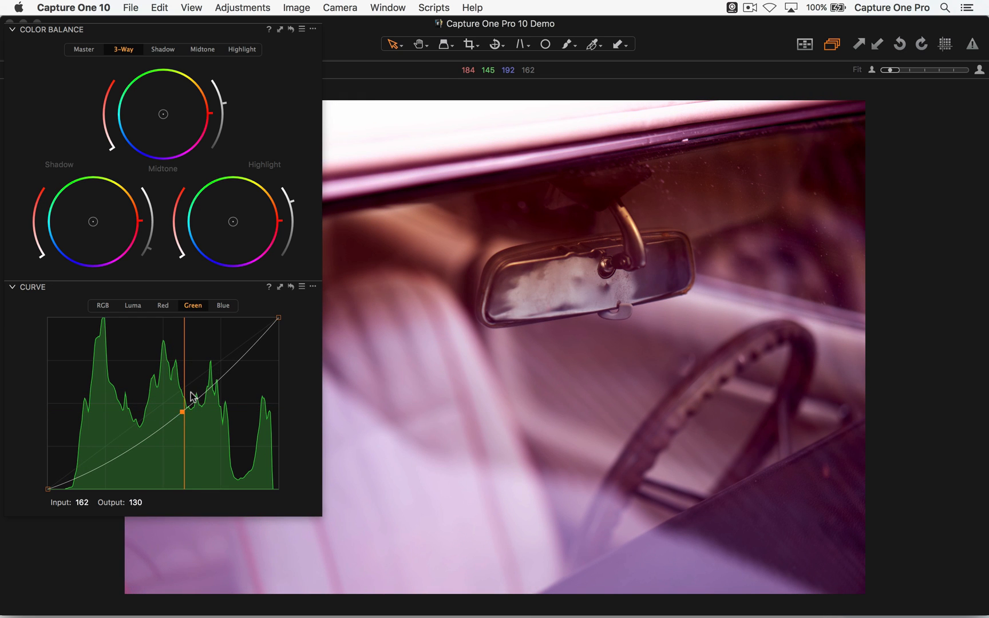
- Reset the curve adjustments, detach the Curve tool from Color Balance and remove it
{"action": "left_click", "coordinate": [291, 286]}
{"action": "left_click_drag", "start_coordinate": [227, 297], "coordinate": [467, 304]}
{"action": "left_click", "coordinate": [553, 293]}
{"action": "left_click", "coordinate": [576, 310]}
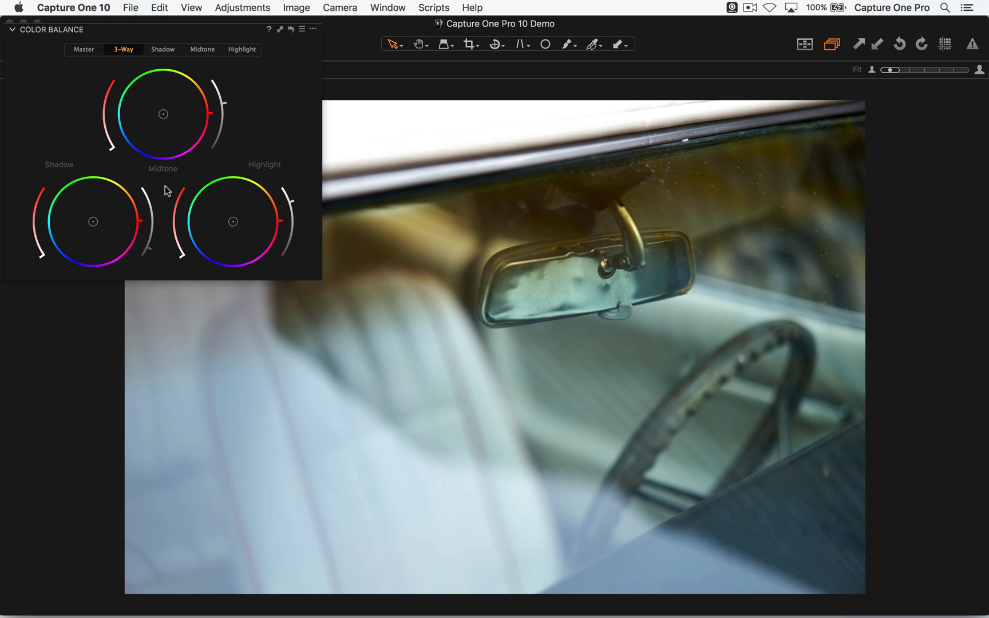
- Nudge the shadow wheel to a very faint purple tint and lighten the shadows slightly
{"action": "mouse_move", "coordinate": [93, 222]}
{"action": "left_mouse_down"}
{"action": "mouse_move", "coordinate": [110, 207]}
{"action": "mouse_move", "coordinate": [94, 222]}
{"action": "left_mouse_up"}
{"action": "mouse_move", "coordinate": [150, 242]}
{"action": "left_mouse_down"}
{"action": "mouse_move", "coordinate": [161, 221]}
{"action": "mouse_move", "coordinate": [155, 236]}
{"action": "left_mouse_up"}
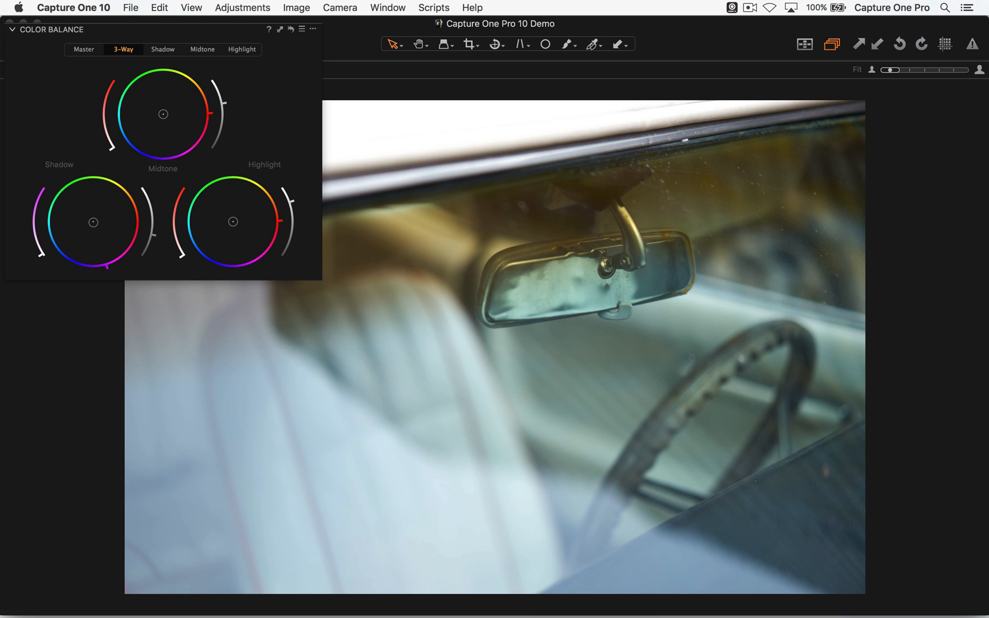
- Create a floating White Balance tool, move it off the rearview mirror area and warm the photo to 6829 Kelvin
{"action": "left_click", "coordinate": [388, 8]}
{"action": "mouse_move", "coordinate": [439, 89]}
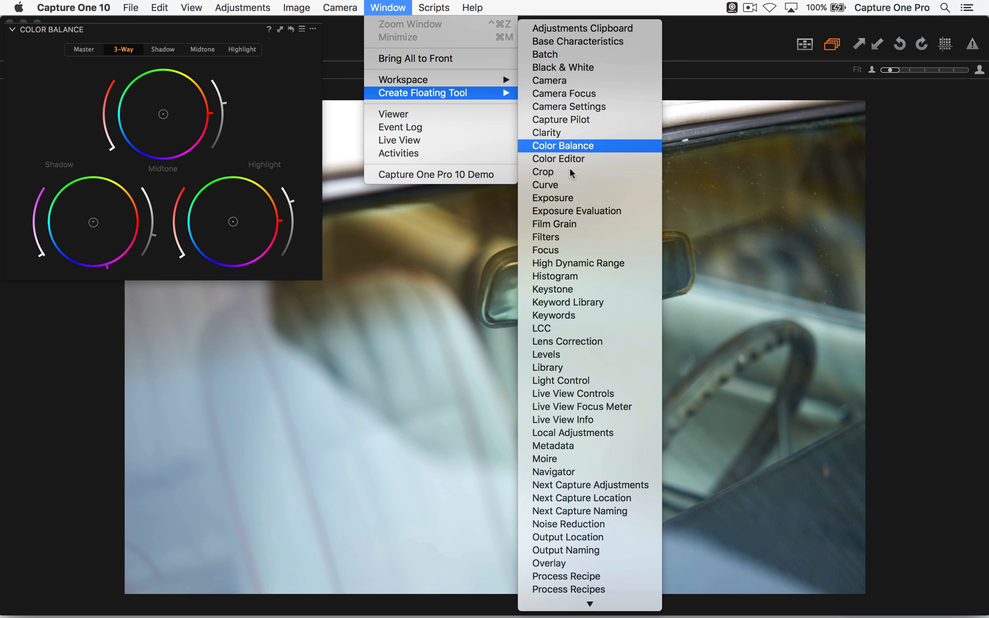
{"action": "left_click", "coordinate": [598, 602]}
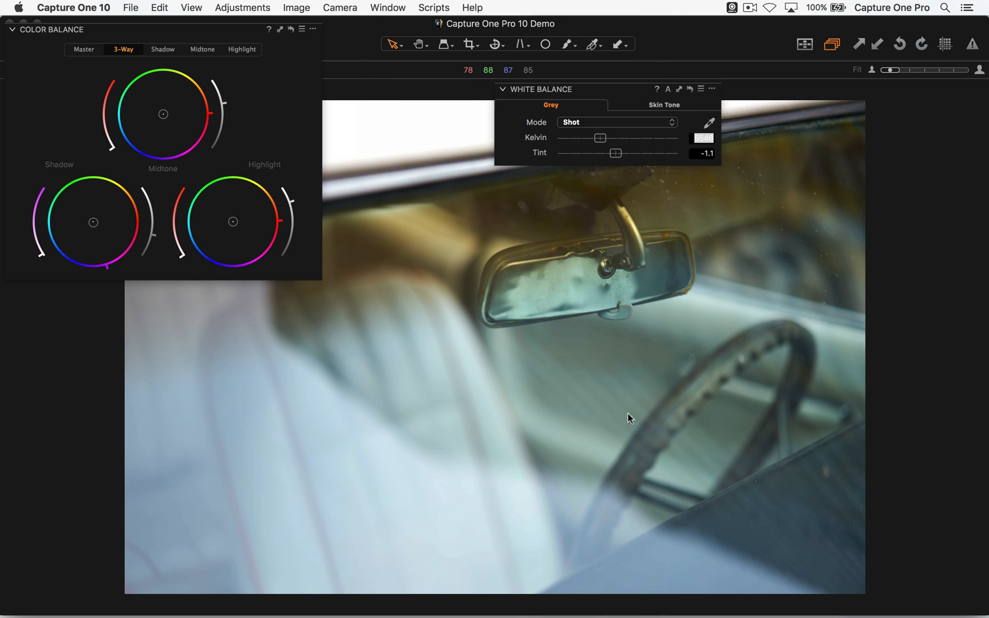
{"action": "left_click_drag", "start_coordinate": [610, 92], "coordinate": [800, 58]}
{"action": "mouse_move", "coordinate": [802, 104]}
{"action": "left_mouse_down"}
{"action": "mouse_move", "coordinate": [813, 104]}
{"action": "mouse_move", "coordinate": [786, 103]}
{"action": "mouse_move", "coordinate": [824, 103]}
{"action": "mouse_move", "coordinate": [811, 104]}
{"action": "left_mouse_up"}
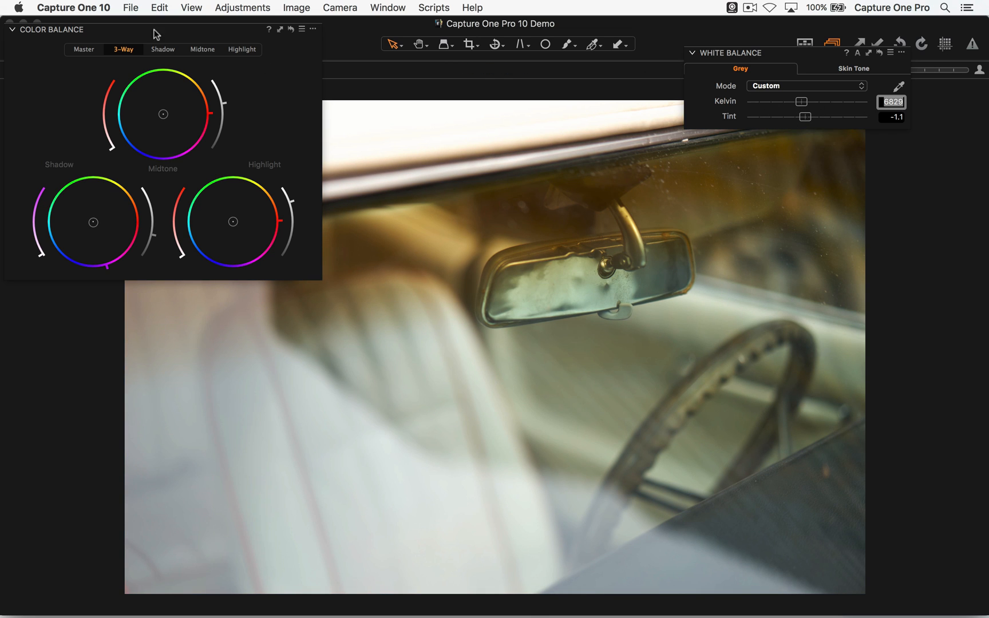
- Try a tint on the Master color balance wheel, return it to neutral and remove the White Balance tool
{"action": "left_click", "coordinate": [93, 53]}
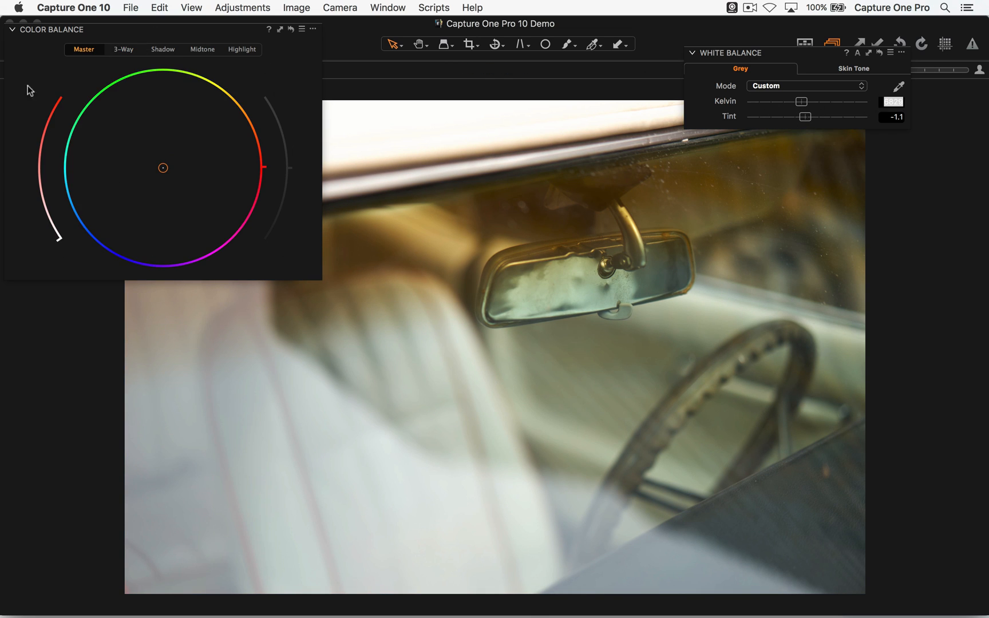
{"action": "left_click_drag", "start_coordinate": [144, 186], "coordinate": [162, 168]}
{"action": "left_click", "coordinate": [901, 53]}
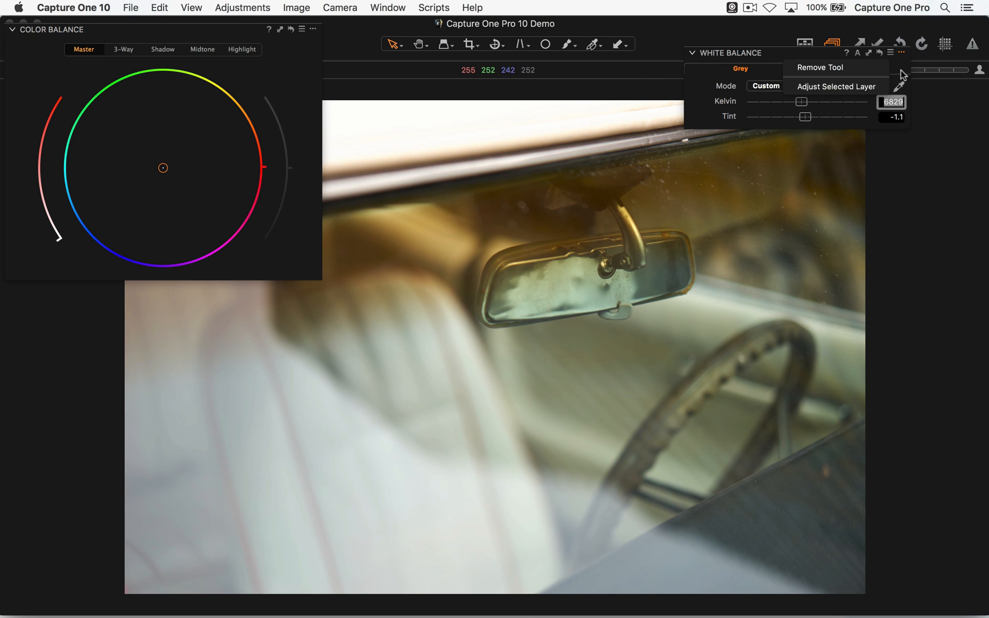
{"action": "left_click", "coordinate": [867, 68]}
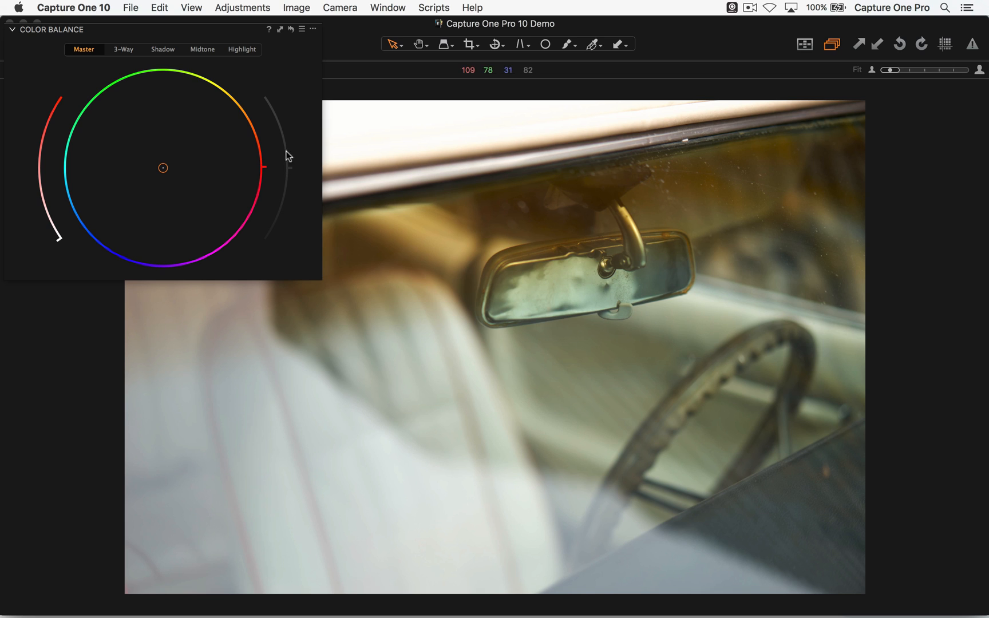
- Switch Color Balance back to 3-Way and return the shadow lightness to about its middle position
{"action": "left_click", "coordinate": [124, 50]}
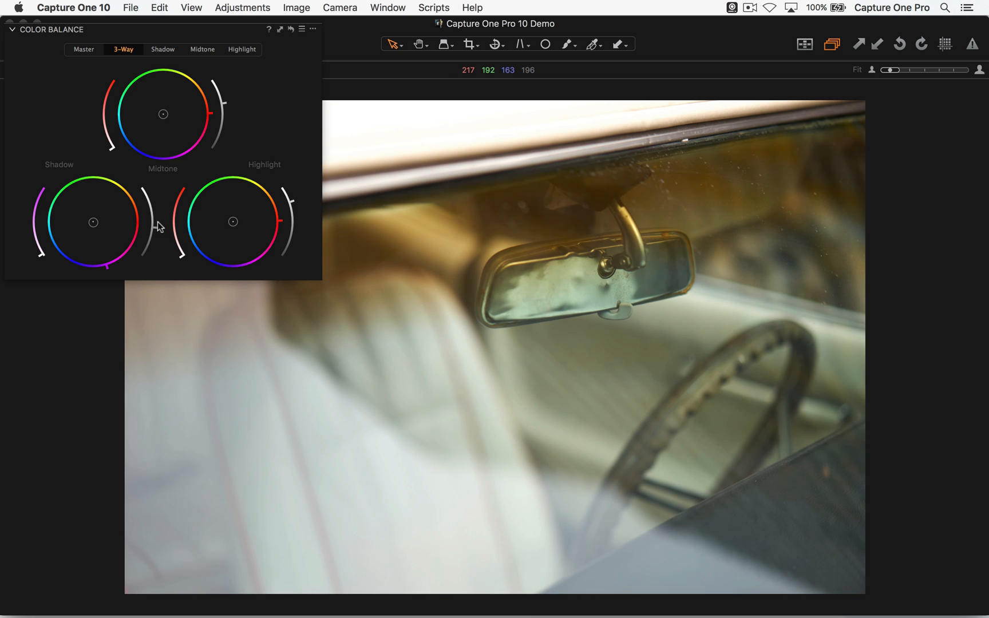
{"action": "mouse_move", "coordinate": [157, 220]}
{"action": "left_mouse_down"}
{"action": "mouse_move", "coordinate": [157, 200]}
{"action": "mouse_move", "coordinate": [158, 225]}
{"action": "left_mouse_up"}
- Create a floating High Dynamic Range tool and dock it beneath Color Balance
{"action": "left_click", "coordinate": [394, 7]}
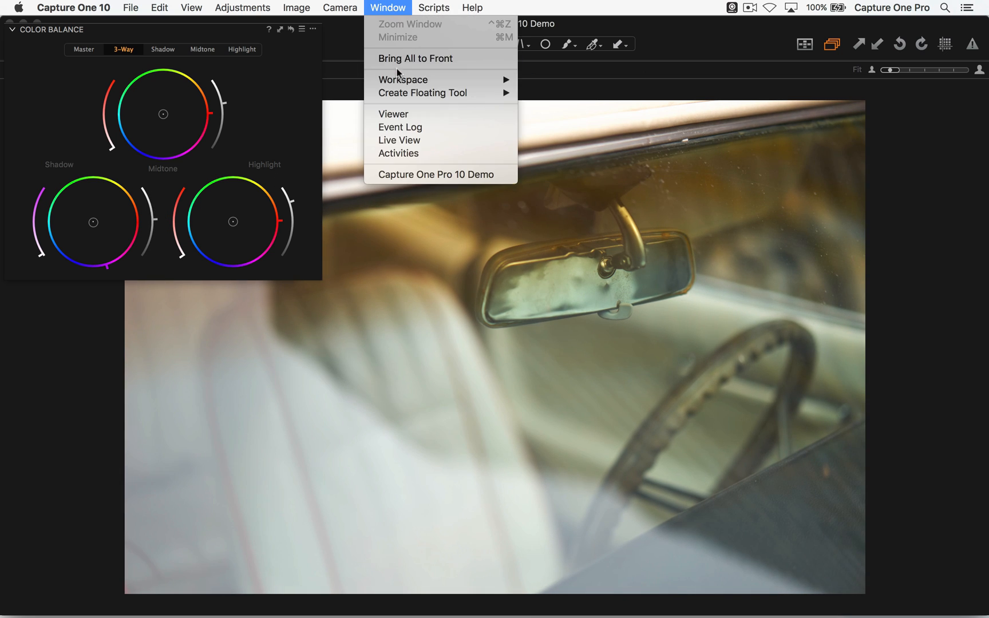
{"action": "mouse_move", "coordinate": [435, 83]}
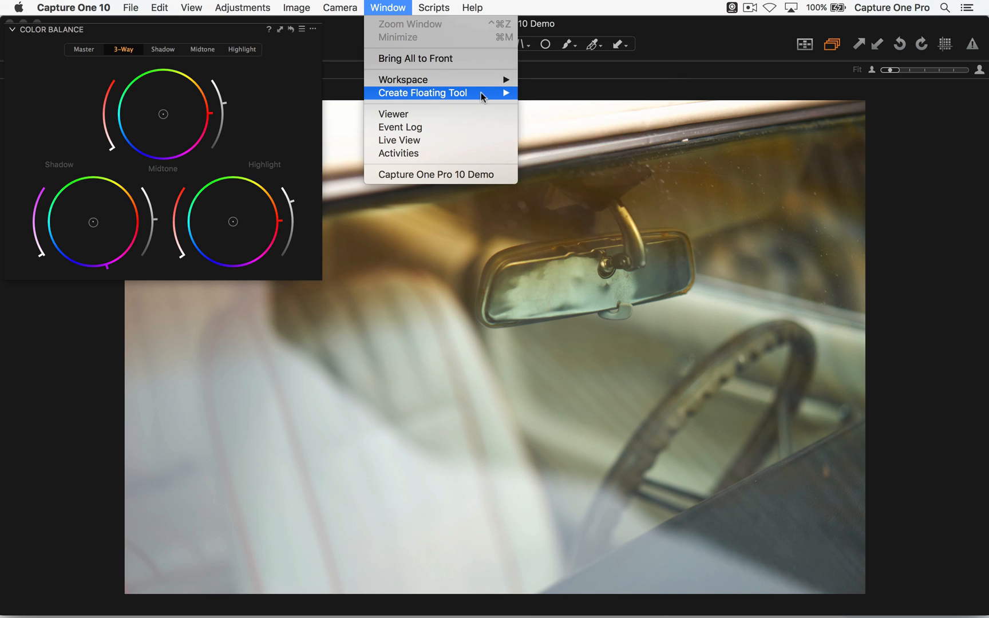
{"action": "mouse_move", "coordinate": [486, 93]}
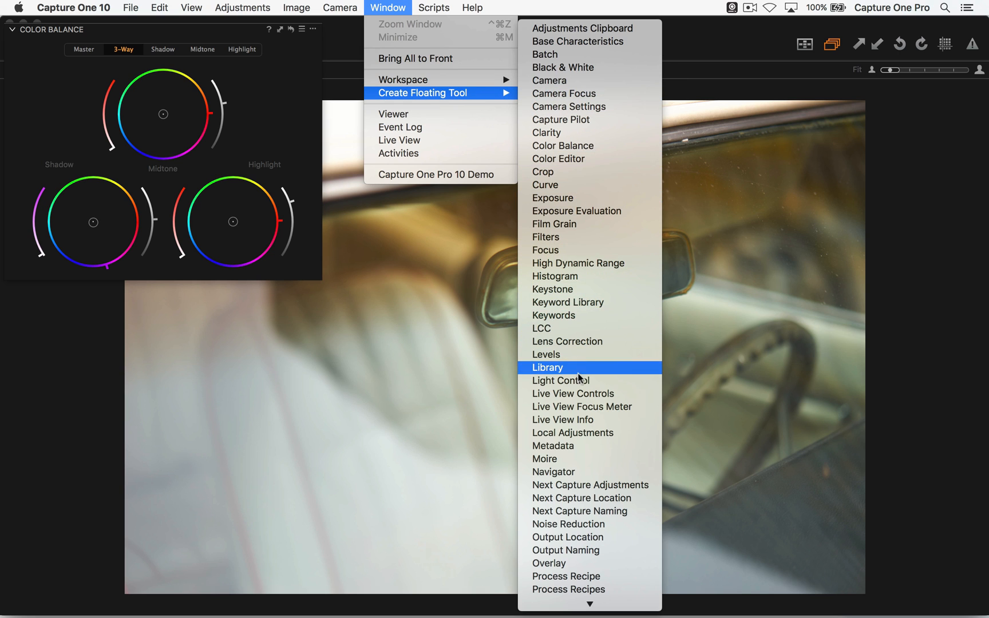
{"action": "left_click", "coordinate": [597, 265]}
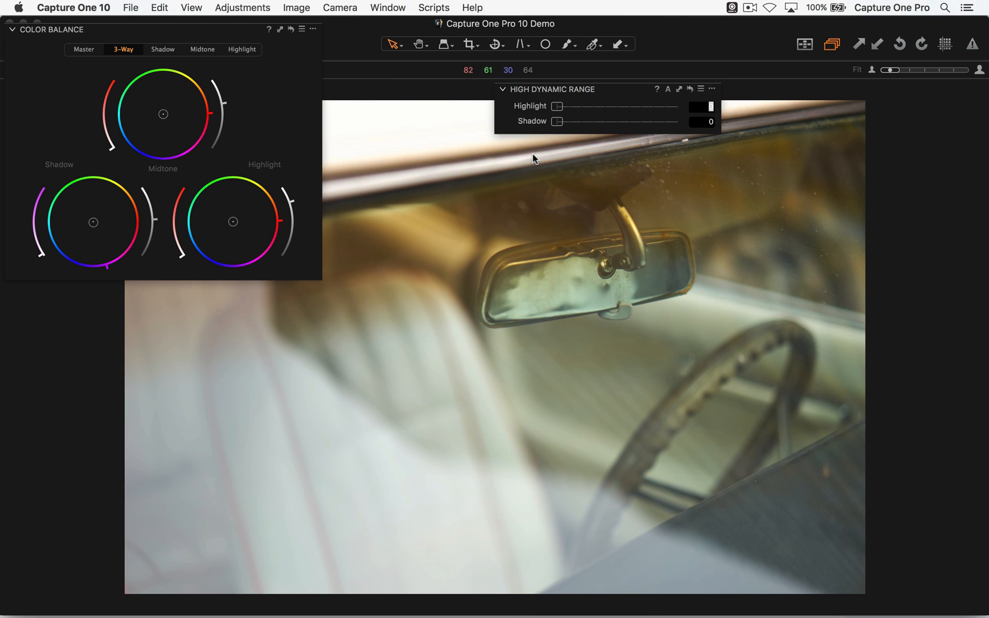
{"action": "left_click_drag", "start_coordinate": [562, 95], "coordinate": [118, 313]}
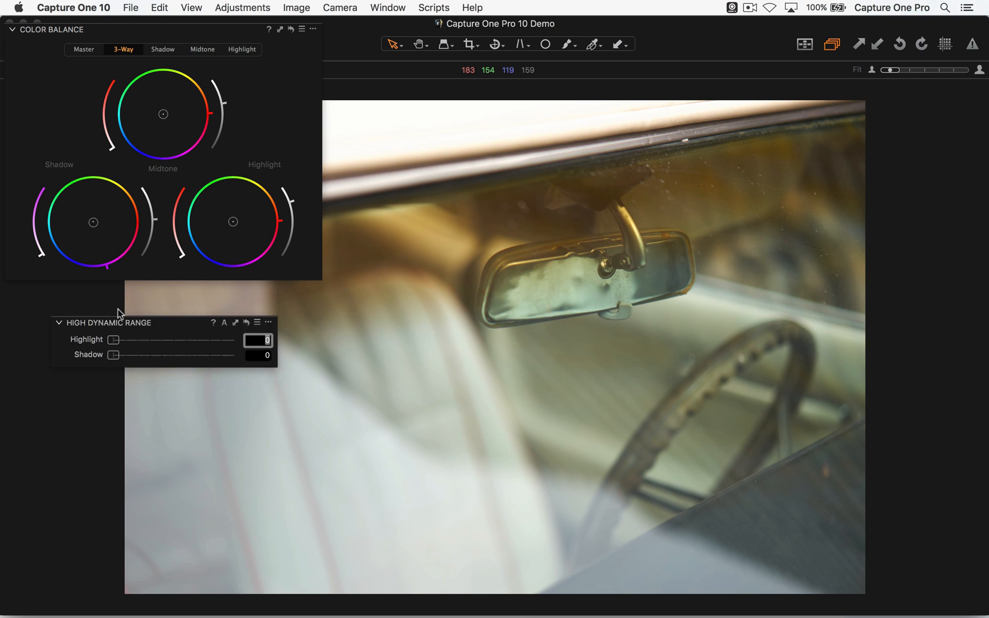
- Reset all Color Balance adjustments and test the High Dynamic Range Shadow slider, leaving it at 0
{"action": "left_click", "coordinate": [293, 29]}
{"action": "left_click_drag", "start_coordinate": [65, 319], "coordinate": [42, 331]}
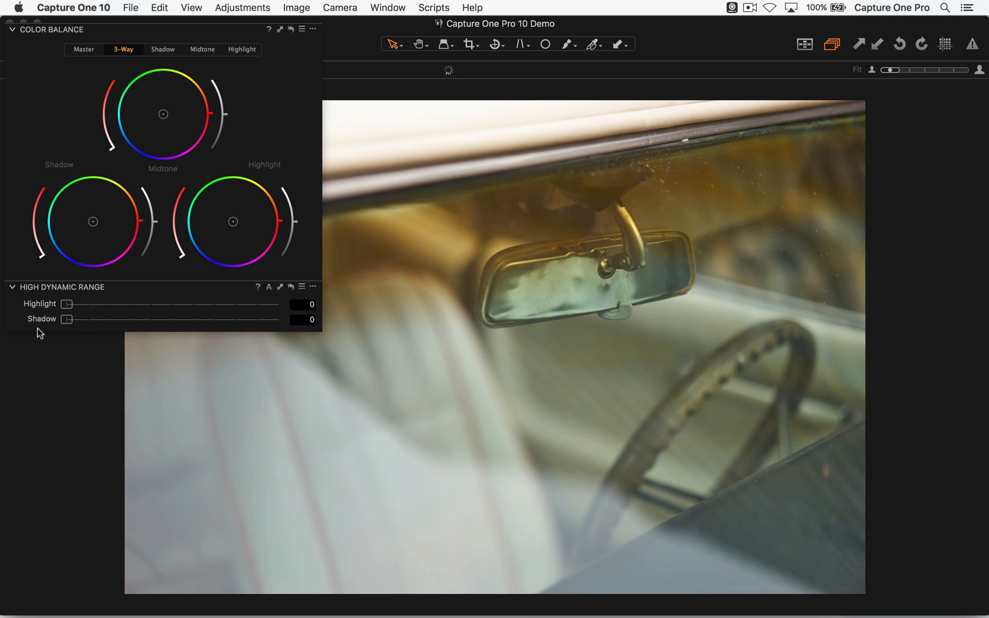
- Try the Color Balance shadow lightness against the High Dynamic Range Shadow slider, resetting both to neutral
{"action": "mouse_move", "coordinate": [156, 223]}
{"action": "left_mouse_down"}
{"action": "mouse_move", "coordinate": [142, 188]}
{"action": "mouse_move", "coordinate": [153, 227]}
{"action": "left_mouse_up"}
{"action": "double_click", "coordinate": [147, 242]}
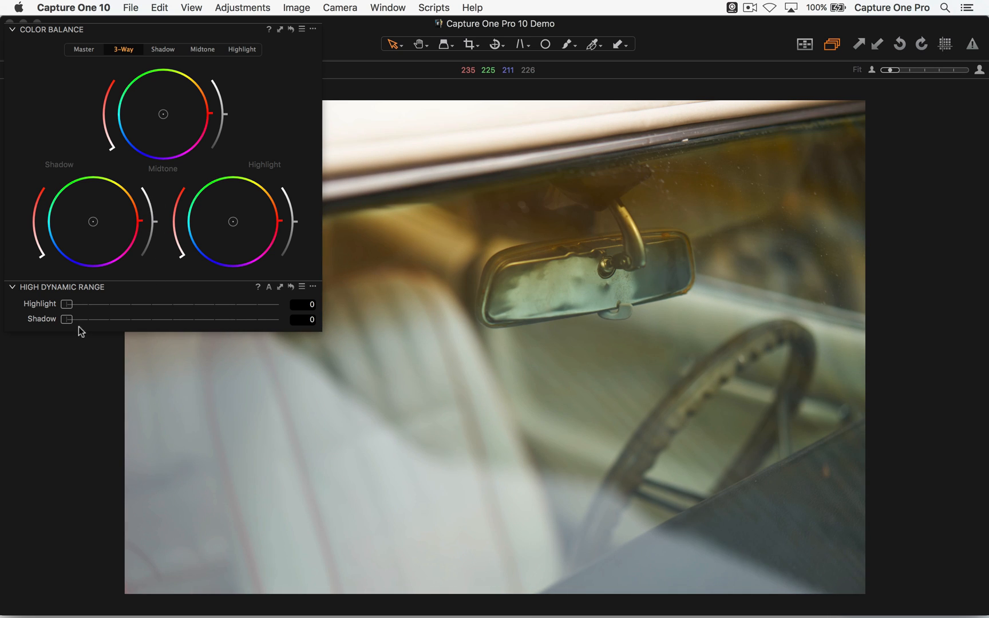
{"action": "left_click_drag", "start_coordinate": [70, 321], "coordinate": [121, 322]}
{"action": "double_click", "coordinate": [51, 319]}
{"action": "left_click_drag", "start_coordinate": [154, 221], "coordinate": [151, 194]}
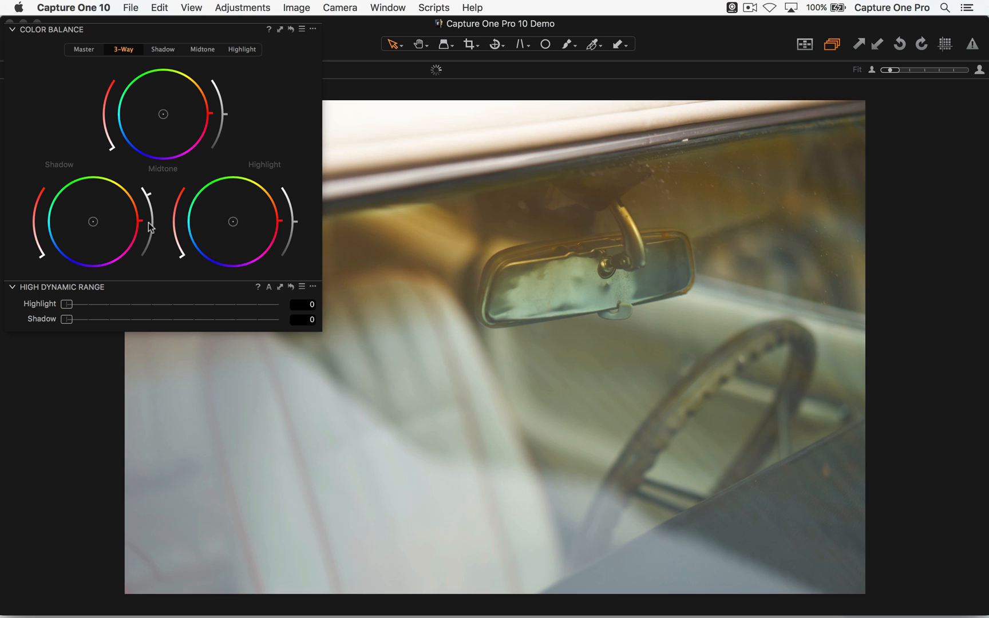
{"action": "double_click", "coordinate": [150, 240]}
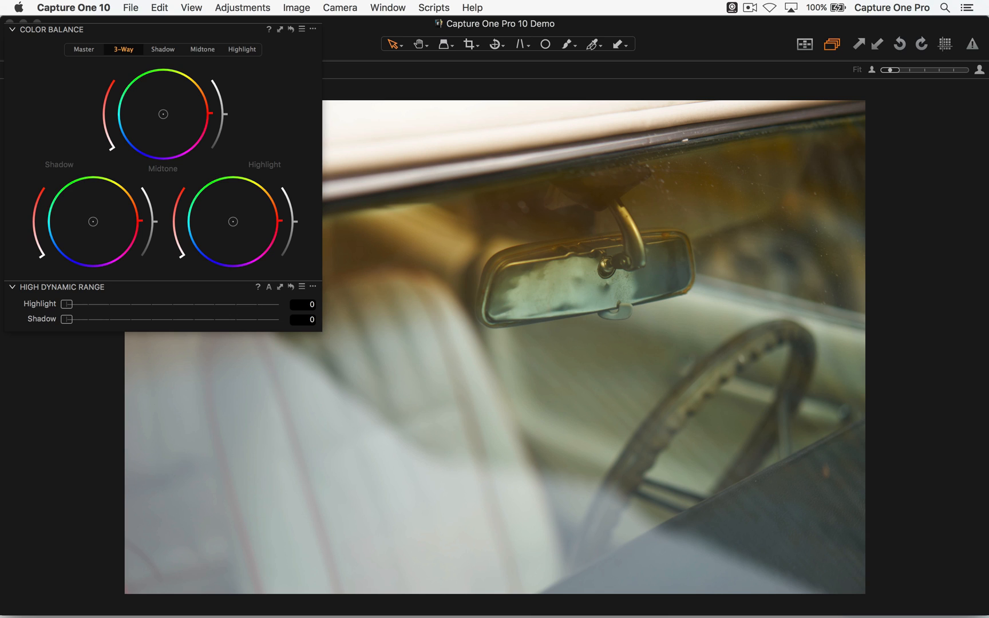
- Try a tint on the shadow wheel with the tool panel temporarily shown, and move the floating tools clear of the photo
{"action": "left_click_drag", "start_coordinate": [201, 30], "coordinate": [525, 71]}
{"action": "key", "text": "super+t"}
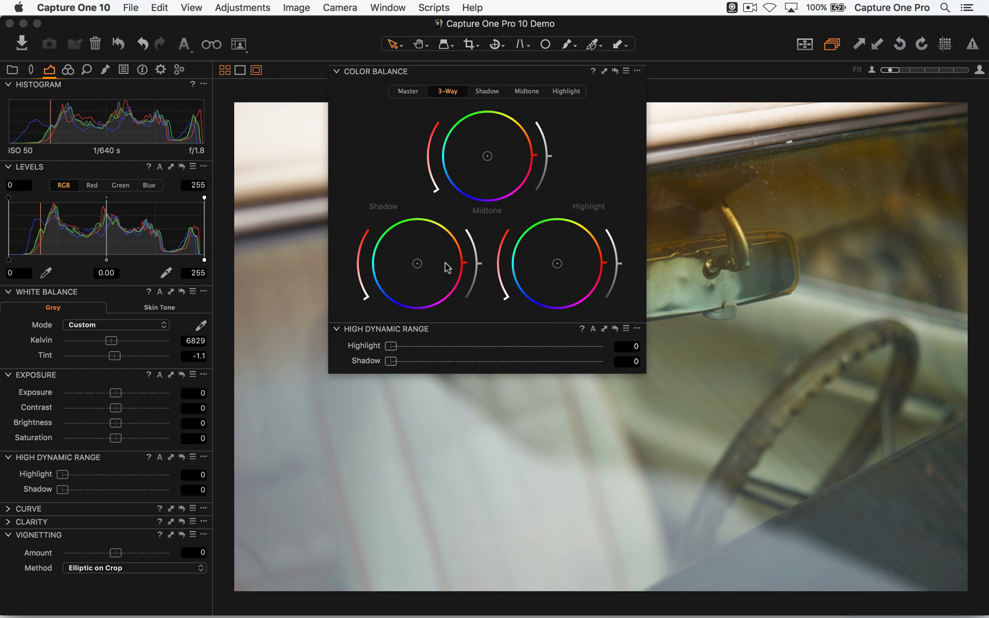
{"action": "left_click_drag", "start_coordinate": [415, 260], "coordinate": [441, 229]}
{"action": "key", "text": "super+t"}
{"action": "left_click_drag", "start_coordinate": [382, 71], "coordinate": [58, 29]}
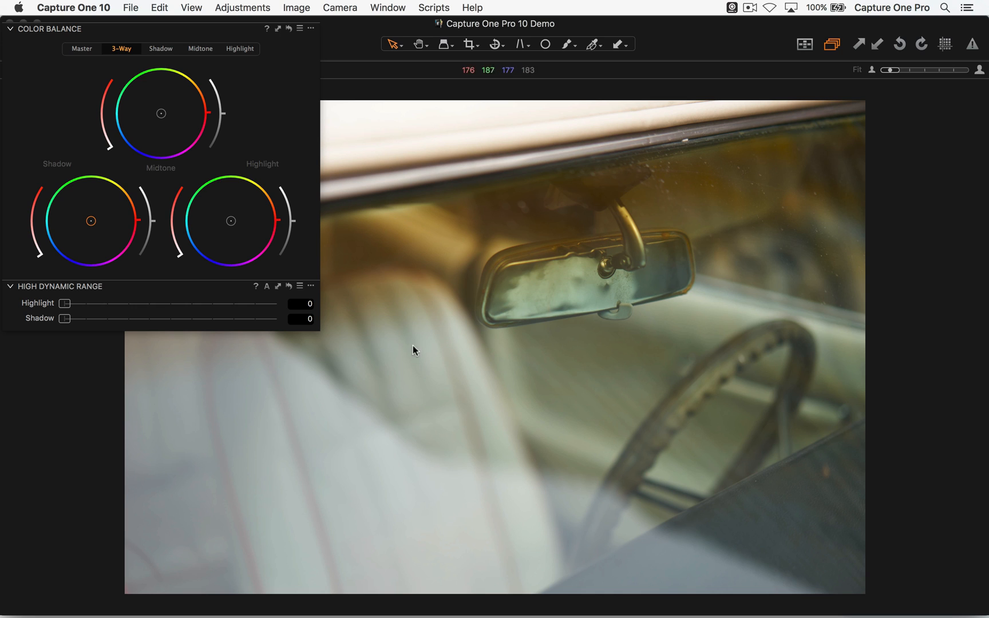
- Detach the floating High Dynamic Range tool from Color Balance and remove it
{"action": "left_click_drag", "start_coordinate": [193, 291], "coordinate": [253, 331]}
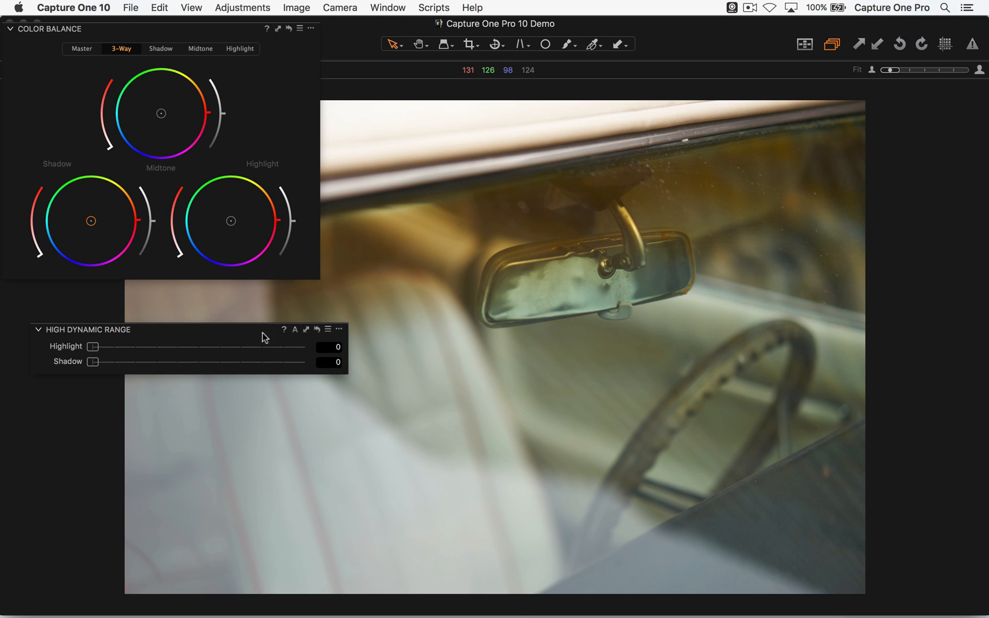
{"action": "left_click", "coordinate": [340, 329]}
{"action": "left_click", "coordinate": [348, 344]}
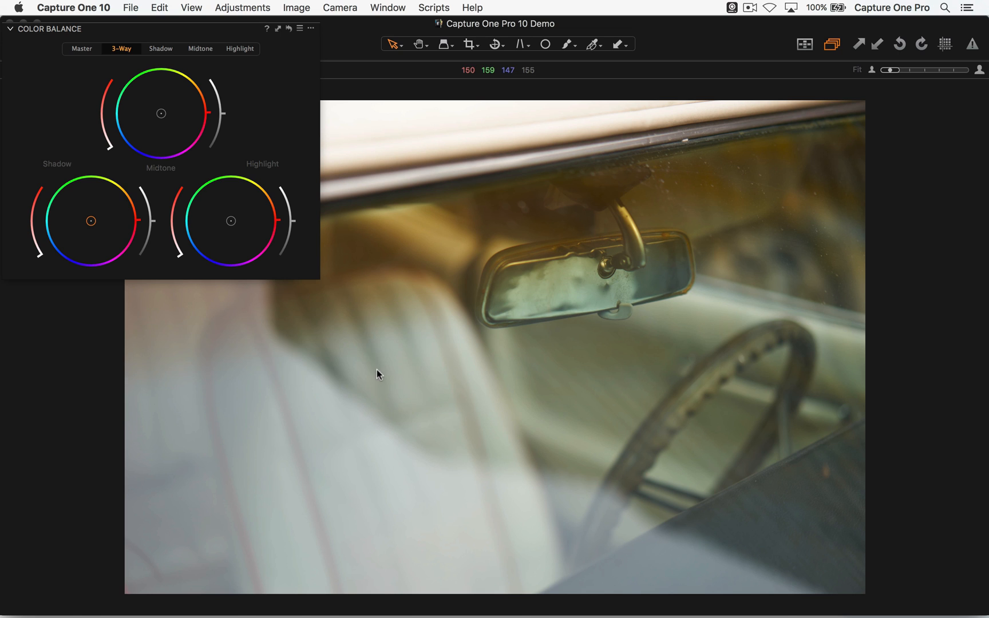
- Open the first variant of the bearded groom's grey suit photo in the viewer
{"action": "key", "text": "alt+super+v"}
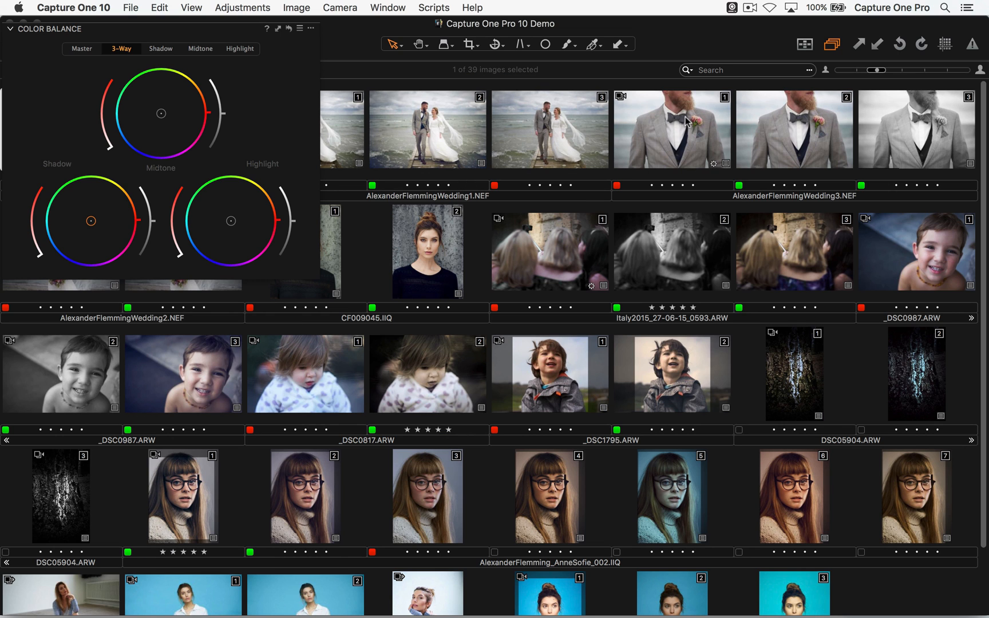
{"action": "double_click", "coordinate": [666, 140]}
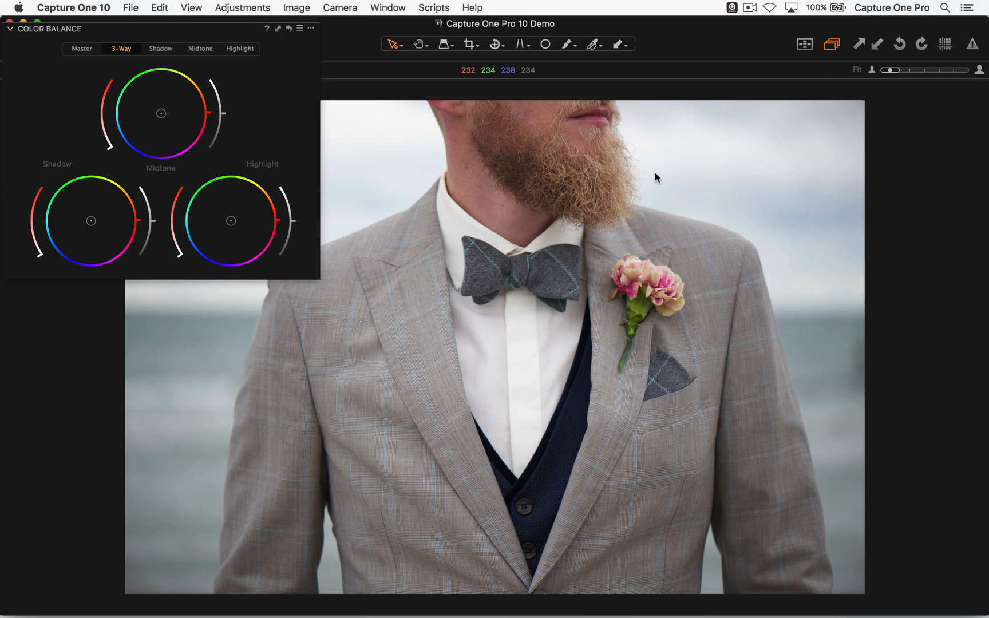
{"action": "double_click", "coordinate": [727, 262]}
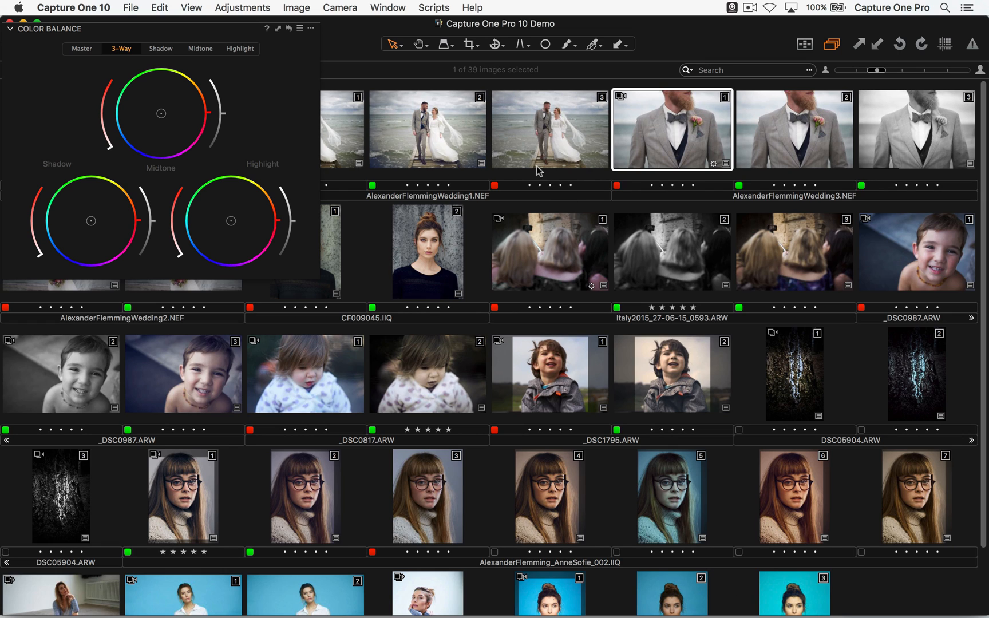
{"action": "key", "text": "super+alt+v"}
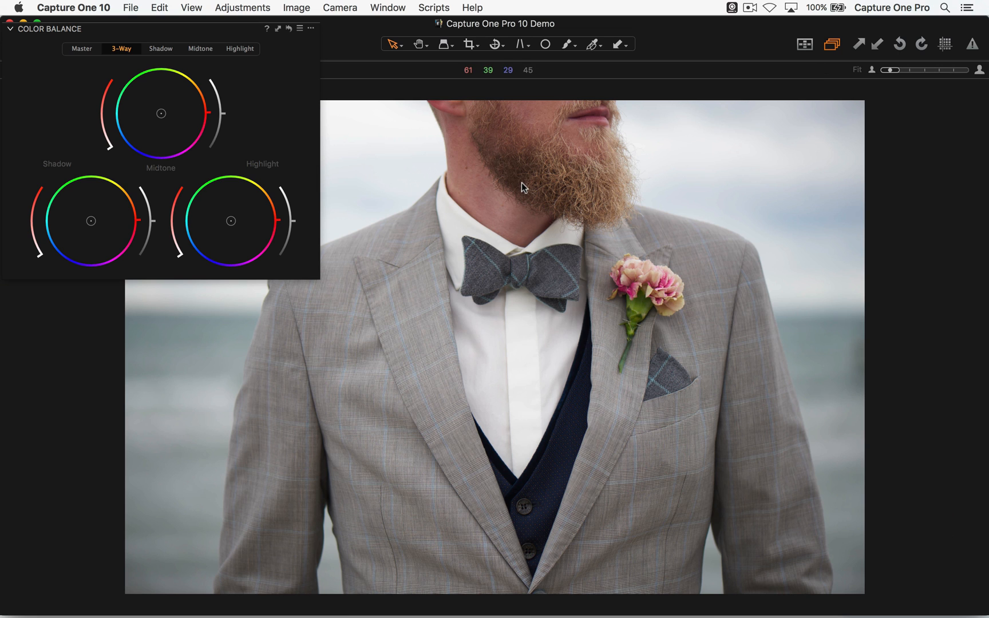
- Show the tool panel and dock the floating Color Balance tool above the Histogram among the color tools
{"action": "left_click_drag", "start_coordinate": [198, 30], "coordinate": [457, 79]}
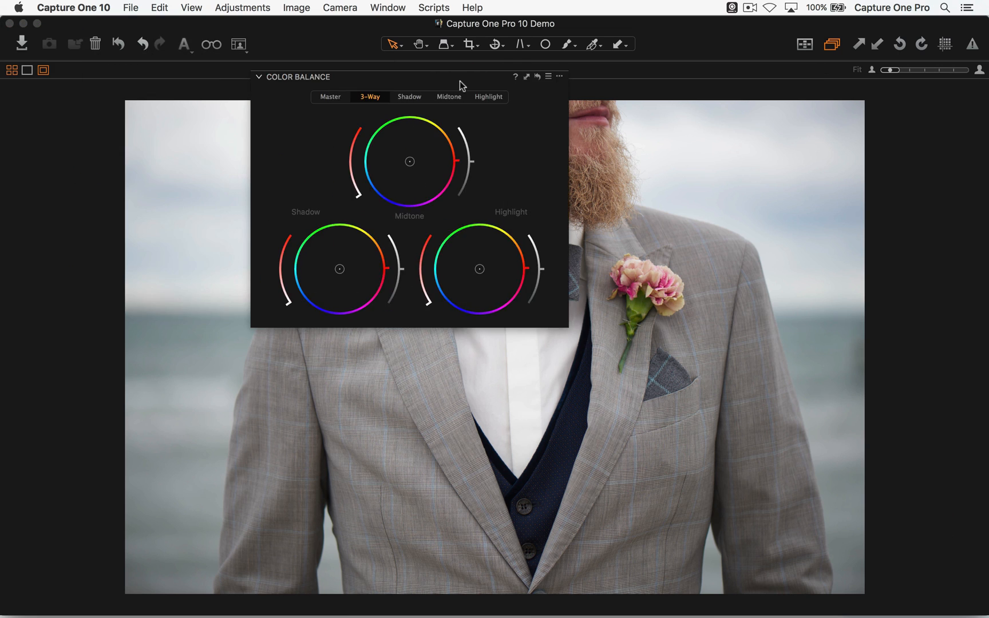
{"action": "key", "text": "super+alt+t"}
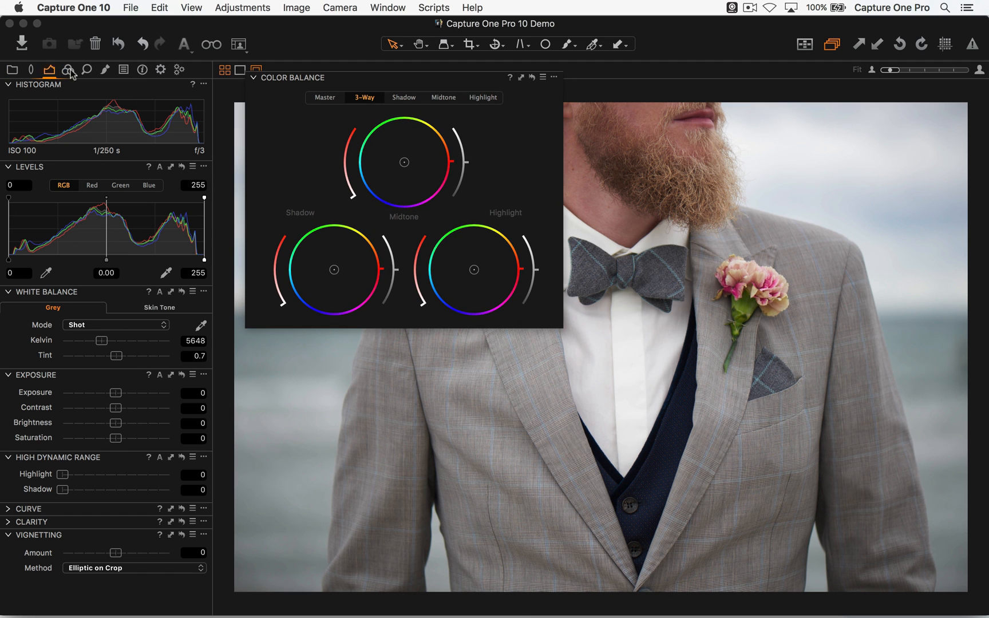
{"action": "left_click", "coordinate": [68, 70]}
{"action": "left_click_drag", "start_coordinate": [313, 76], "coordinate": [156, 92]}
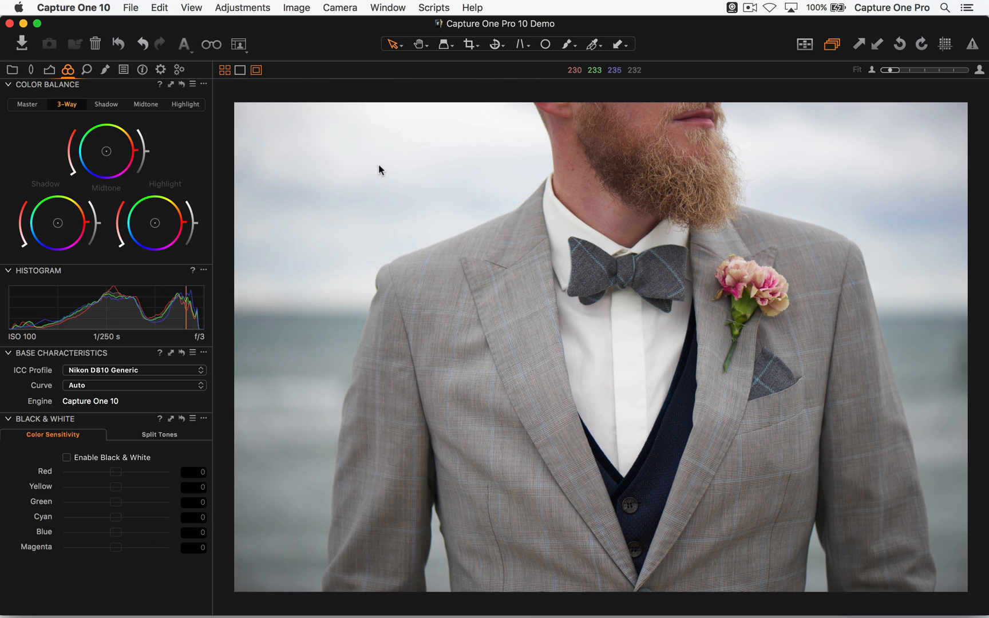
- Set the RGB Levels white point to 247 and the midtone to -0.13 on the suit photo
{"action": "left_click", "coordinate": [50, 70]}
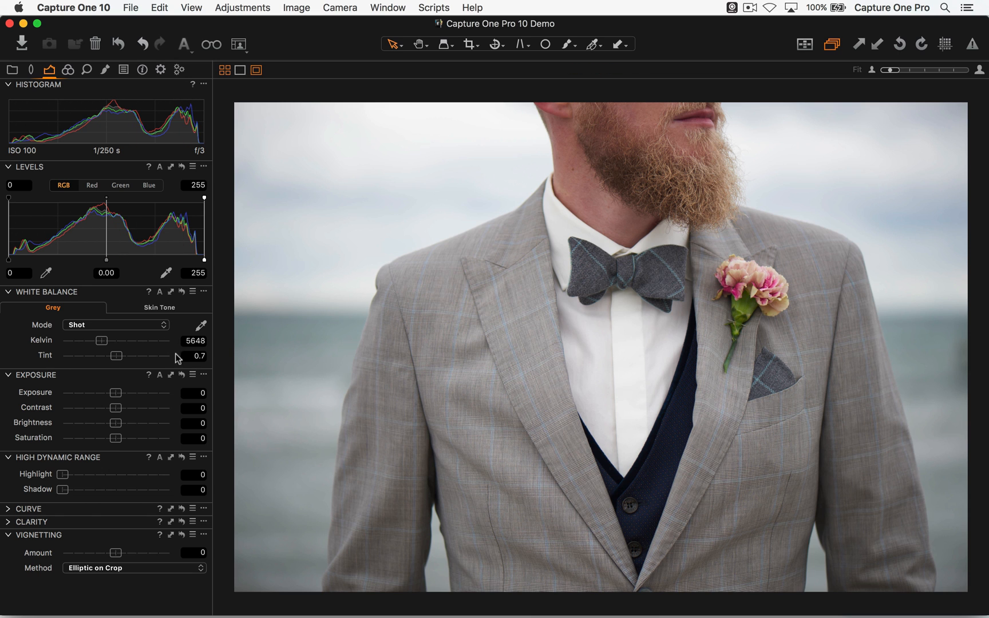
{"action": "left_click_drag", "start_coordinate": [205, 260], "coordinate": [198, 259]}
{"action": "left_click_drag", "start_coordinate": [106, 260], "coordinate": [114, 262]}
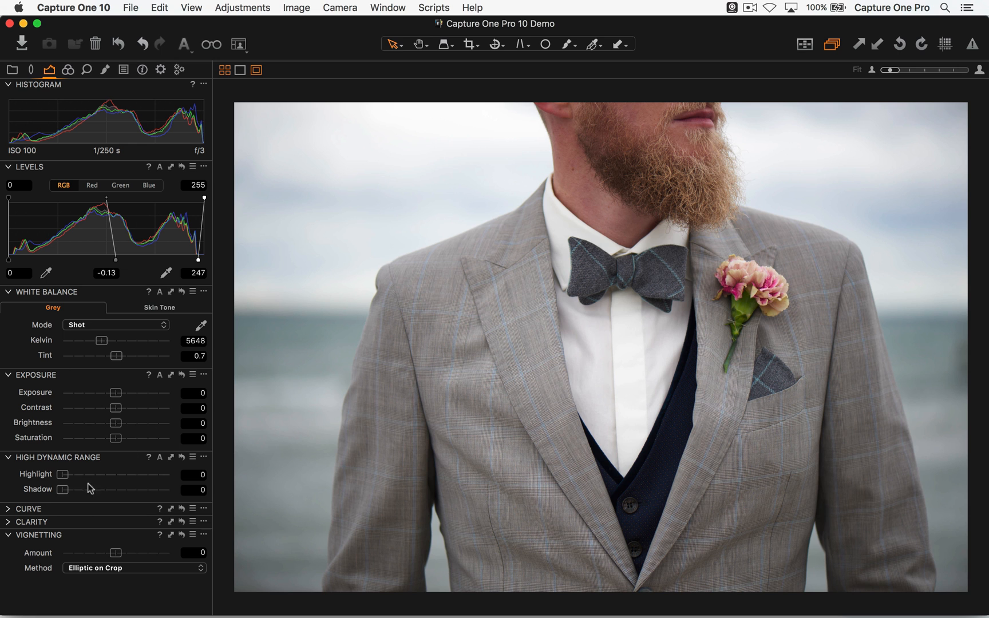
- Set Contrast to 5, High Dynamic Range Shadow to 25 and the Vignetting amount to -1.08
{"action": "left_click_drag", "start_coordinate": [115, 408], "coordinate": [122, 408]}
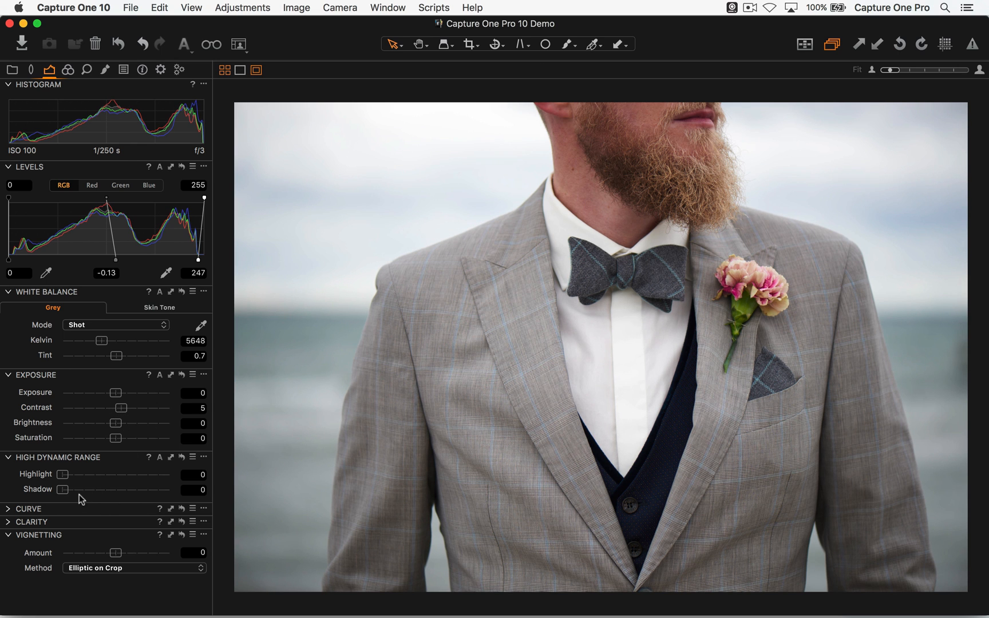
{"action": "left_click_drag", "start_coordinate": [63, 490], "coordinate": [90, 491]}
{"action": "left_click_drag", "start_coordinate": [115, 552], "coordinate": [103, 553]}
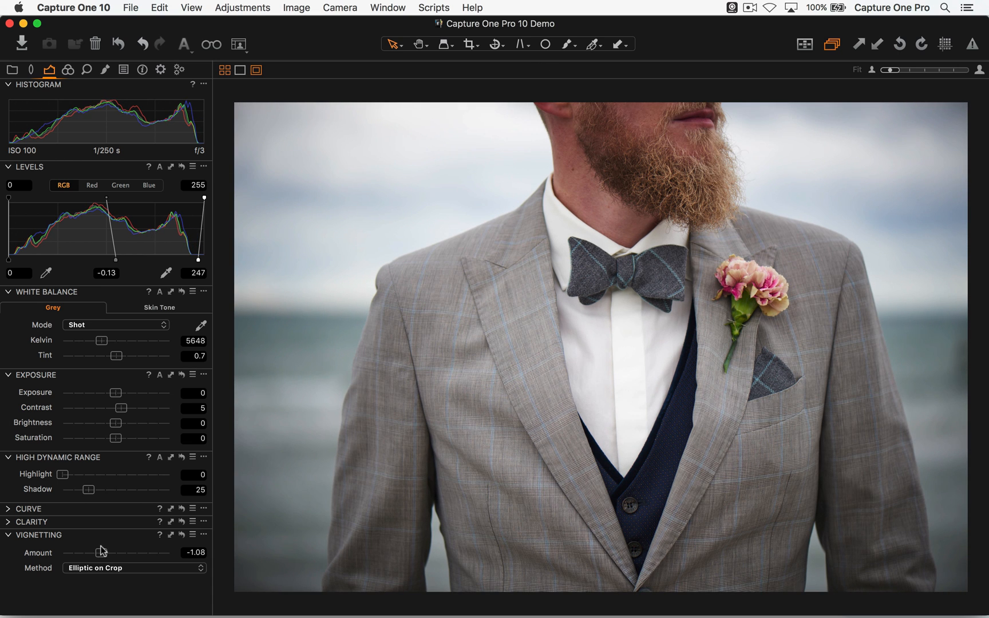
- Tint the shadows slightly blue and the highlights warm orange in 3-Way Color Balance, keeping the midtones neutral
{"action": "left_click", "coordinate": [68, 70]}
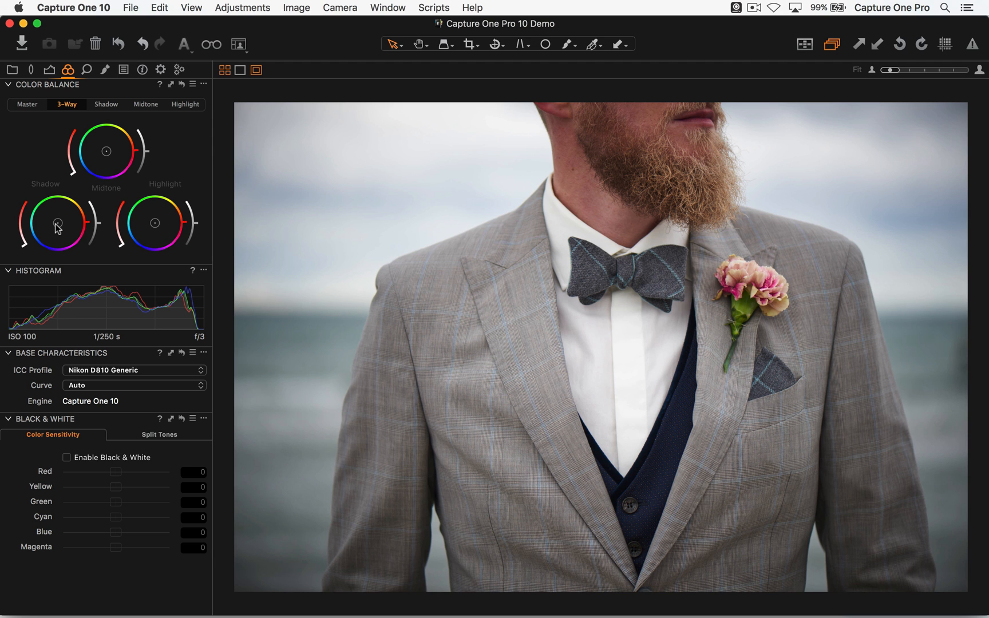
{"action": "left_click_drag", "start_coordinate": [56, 226], "coordinate": [53, 227]}
{"action": "mouse_move", "coordinate": [106, 151]}
{"action": "left_mouse_down"}
{"action": "mouse_move", "coordinate": [125, 140]}
{"action": "mouse_move", "coordinate": [124, 154]}
{"action": "left_mouse_up"}
{"action": "double_click", "coordinate": [124, 154]}
{"action": "left_click_drag", "start_coordinate": [156, 221], "coordinate": [162, 218]}
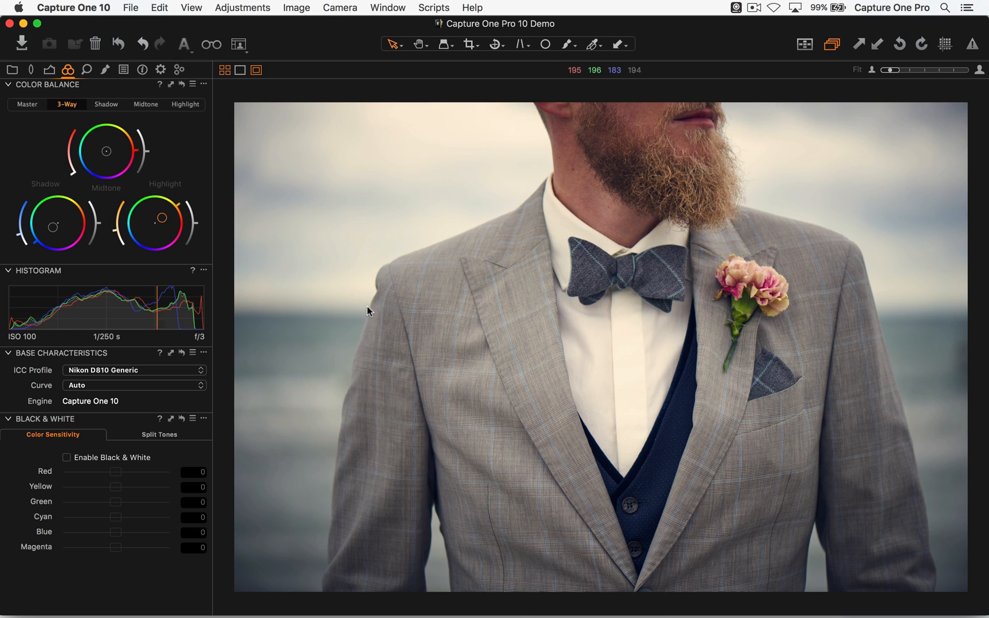
- Compare the suit photo with and without its Color Balance tints
{"action": "left_click", "coordinate": [181, 85]}
{"action": "left_click", "coordinate": [181, 85], "text": "alt"}
{"action": "left_click", "coordinate": [181, 84], "text": "alt"}
- Raise the shadow lightness slightly and lower the midtone and highlight lightness slightly in Color Balance
{"action": "left_click_drag", "start_coordinate": [99, 222], "coordinate": [91, 199]}
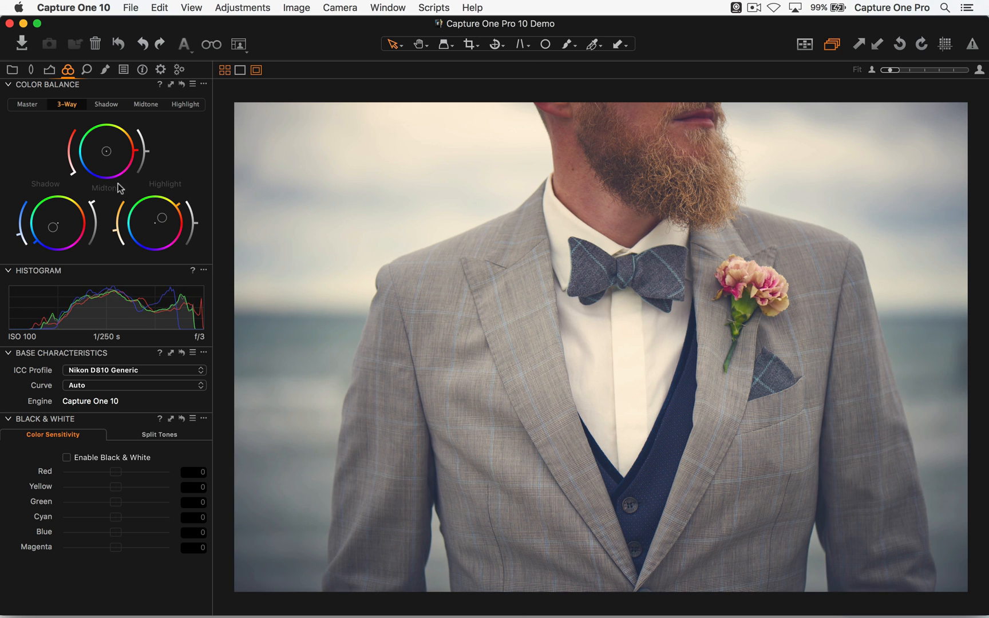
{"action": "mouse_move", "coordinate": [150, 154]}
{"action": "left_mouse_down"}
{"action": "mouse_move", "coordinate": [144, 175]}
{"action": "mouse_move", "coordinate": [146, 139]}
{"action": "left_mouse_up"}
{"action": "left_click_drag", "start_coordinate": [96, 217], "coordinate": [102, 213]}
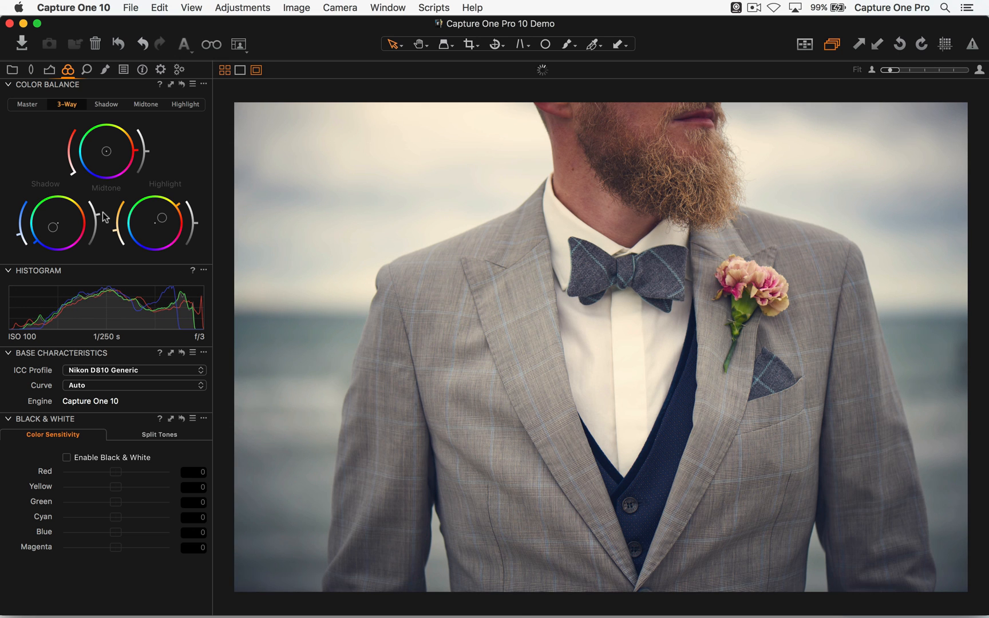
{"action": "left_click_drag", "start_coordinate": [148, 156], "coordinate": [147, 161]}
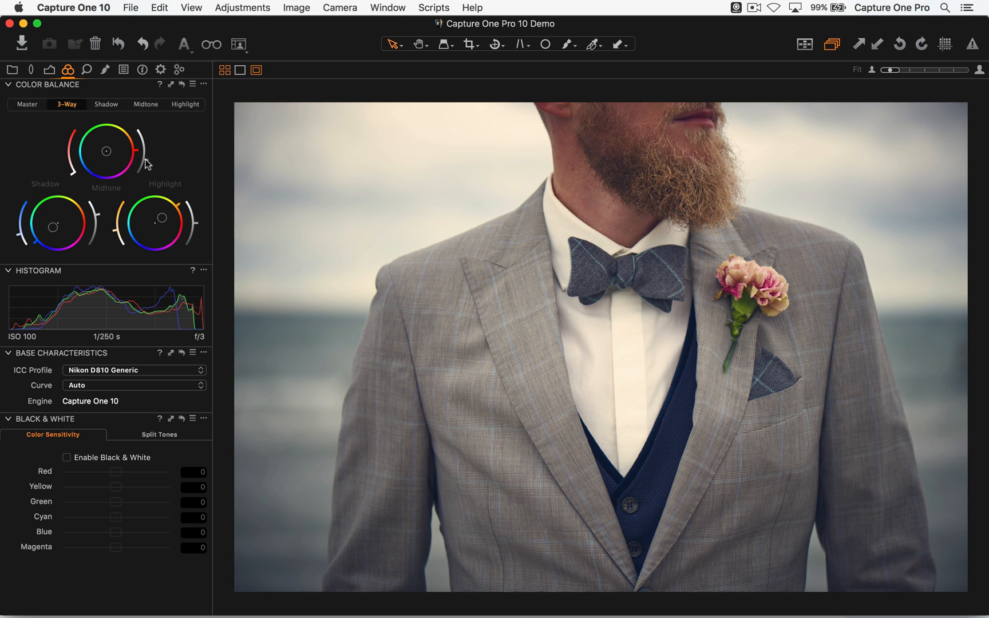
{"action": "mouse_move", "coordinate": [197, 226]}
{"action": "left_mouse_down"}
{"action": "mouse_move", "coordinate": [195, 239]}
{"action": "mouse_move", "coordinate": [196, 227]}
{"action": "left_mouse_up"}
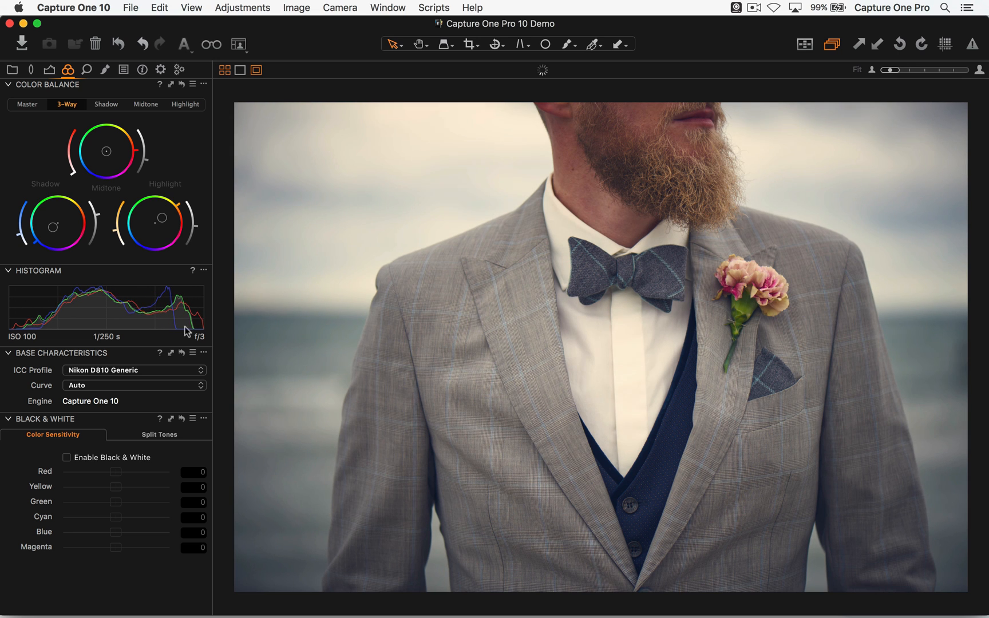
- Temporarily reset Color Balance to check the finished grade against the original, and restore the adjustments
{"action": "left_click_drag", "start_coordinate": [182, 84], "coordinate": [183, 84]}
{"action": "left_click", "coordinate": [182, 86]}
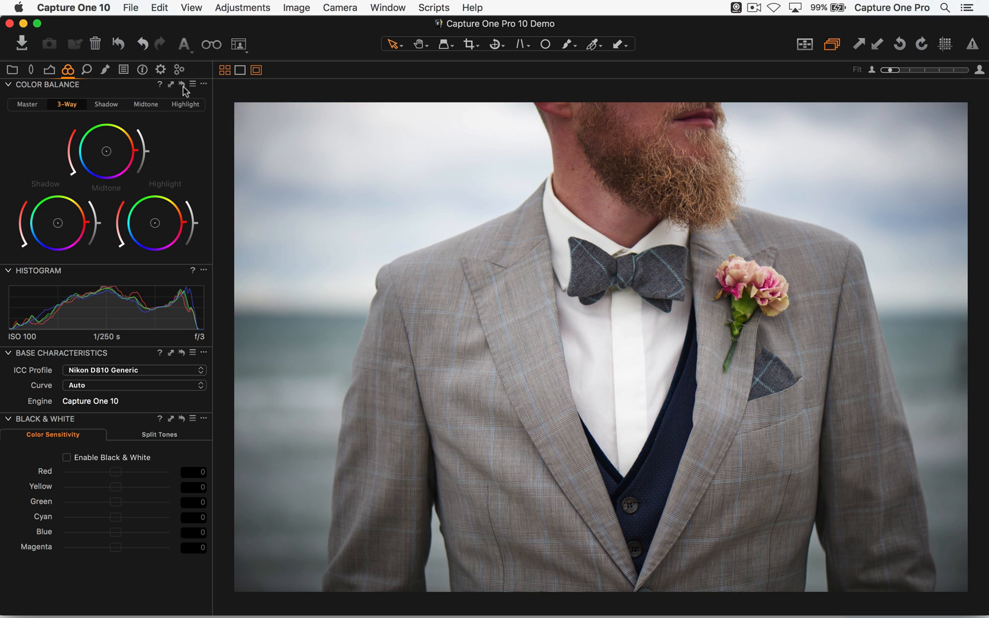
{"action": "key", "text": "super+z"}
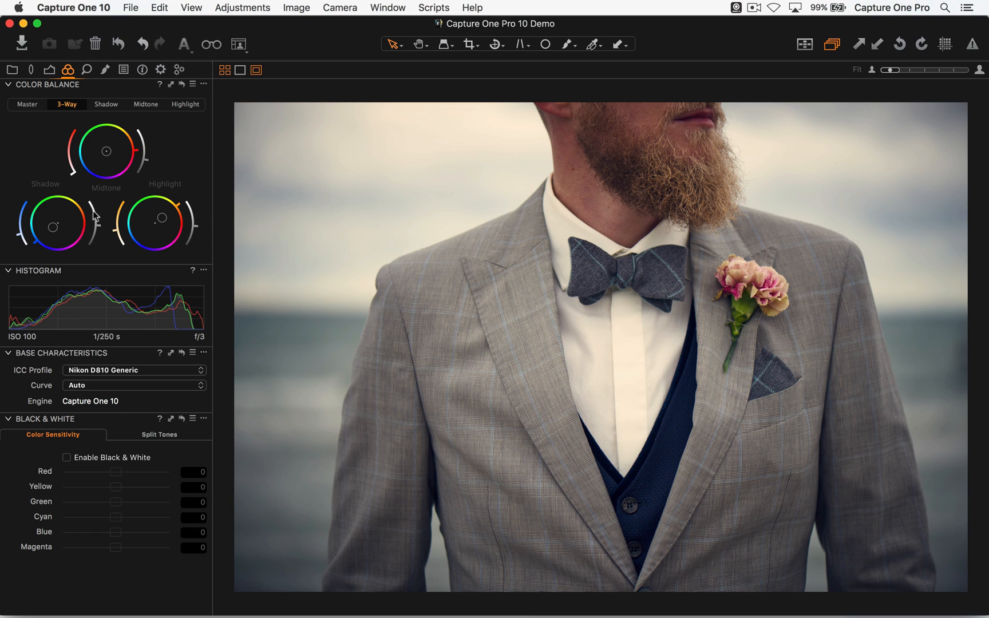
- Open the first variant of _DSC0987.ARW, the smiling boy, from the browser and display the exposure tools
{"action": "key", "text": "alt+super+n"}
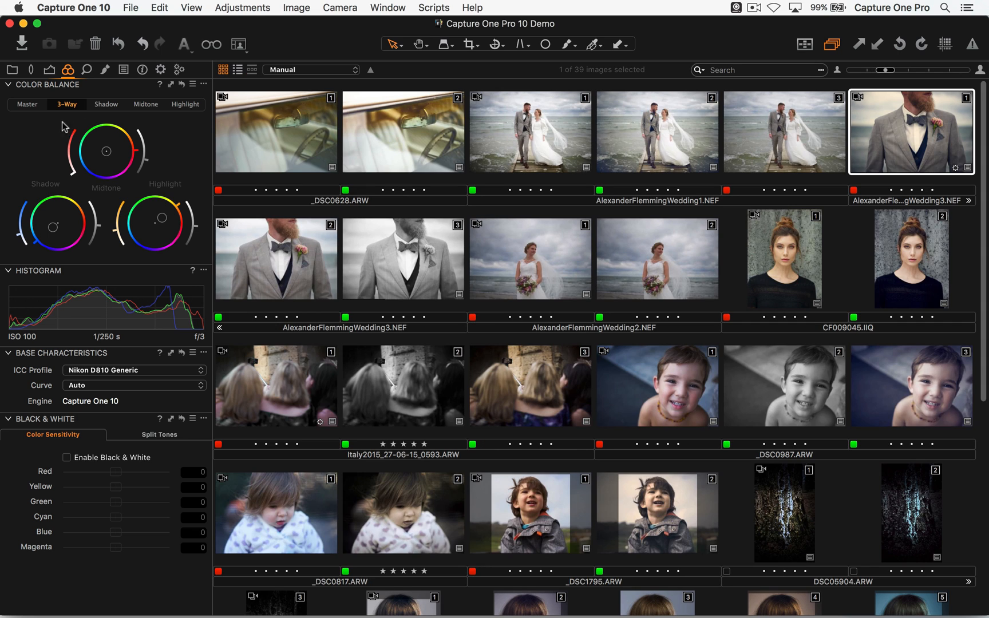
{"action": "scroll", "coordinate": [421, 234], "scroll_direction": "down", "scroll_amount": 5}
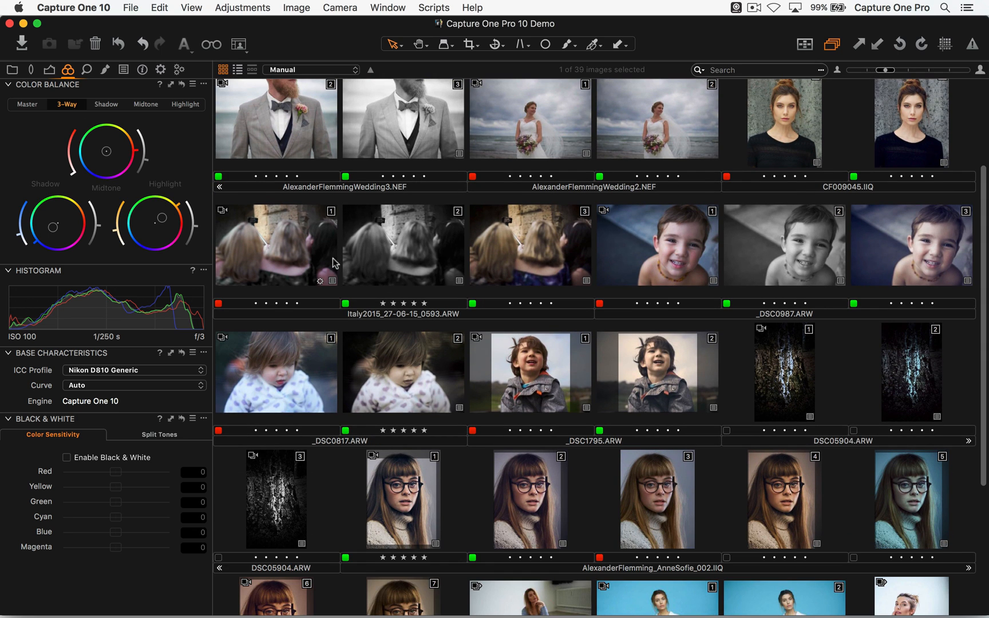
{"action": "scroll", "coordinate": [349, 286], "scroll_direction": "up", "scroll_amount": 2}
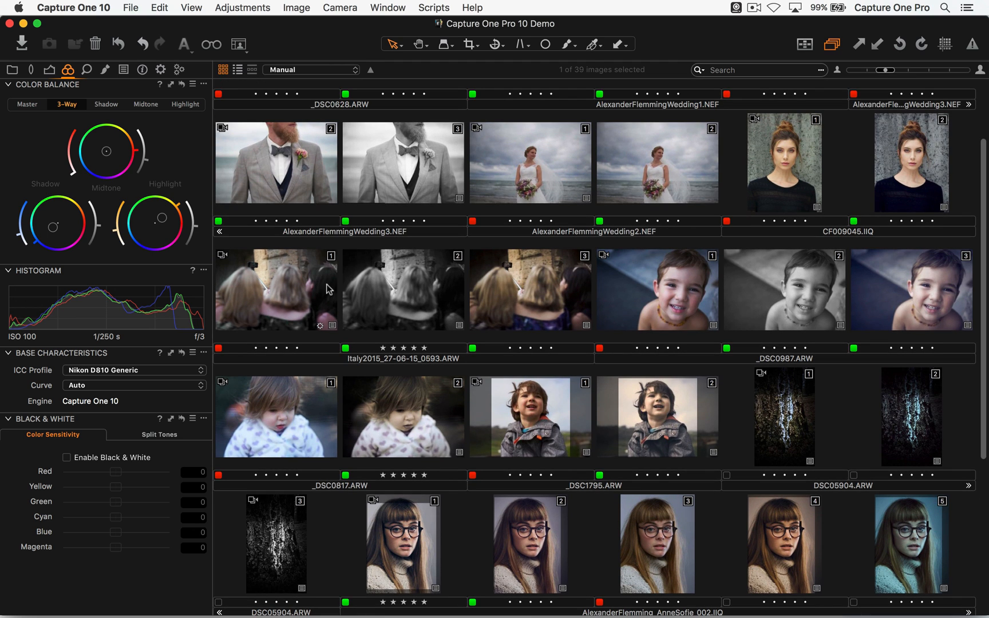
{"action": "double_click", "coordinate": [670, 298]}
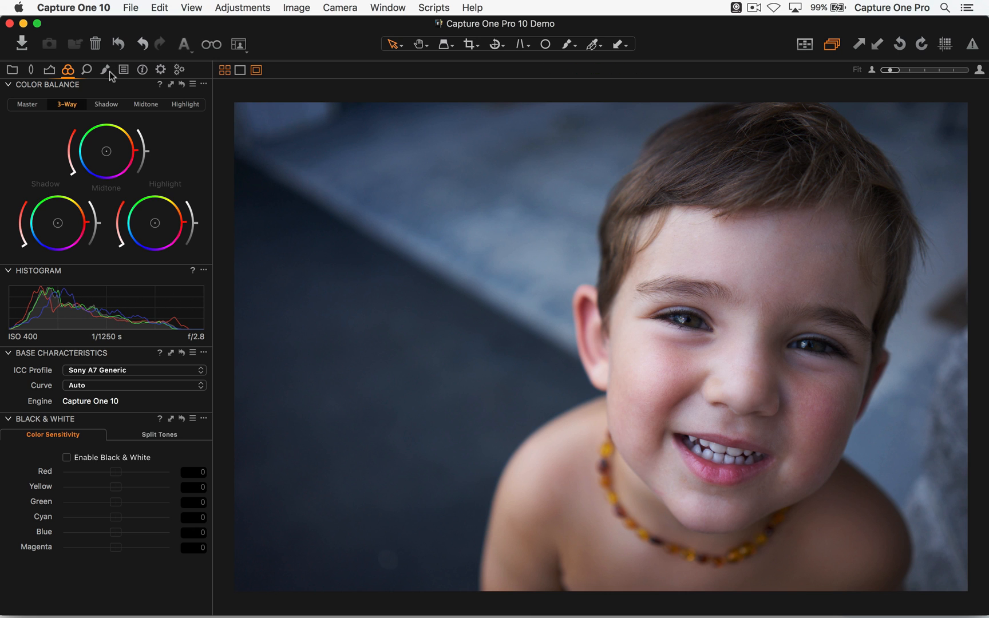
{"action": "left_click", "coordinate": [50, 70]}
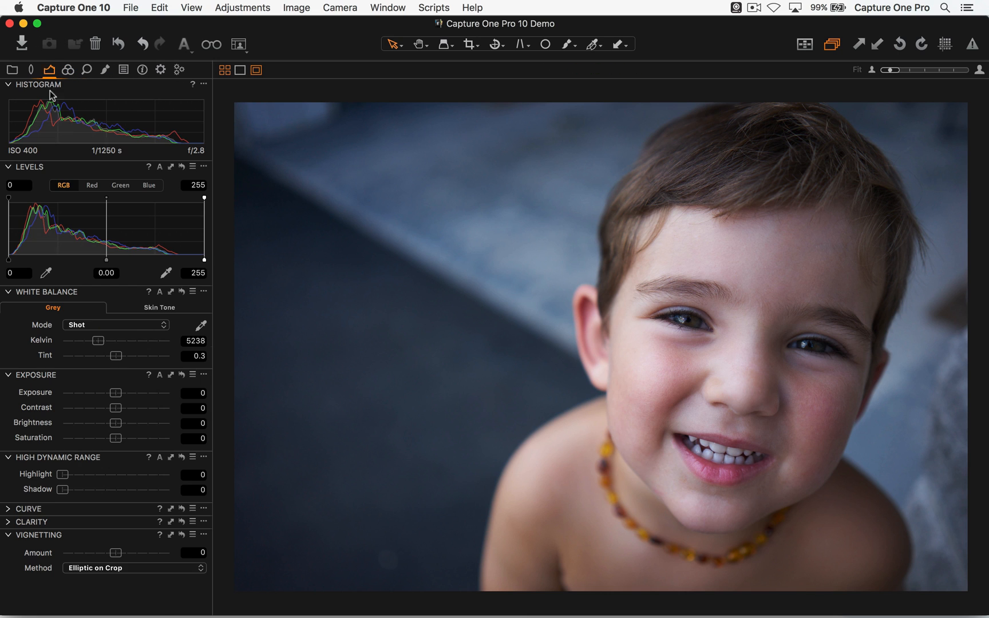
- Review the black-and-white and graded color variants of _DSC0987.ARW in the viewer
{"action": "key", "text": "alt+super+v"}
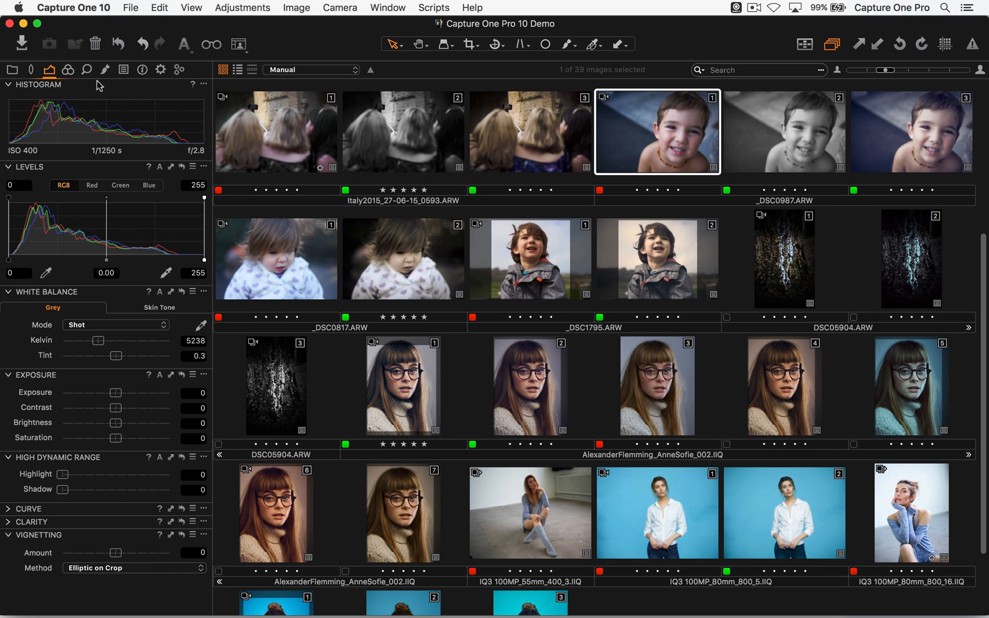
{"action": "double_click", "coordinate": [706, 151]}
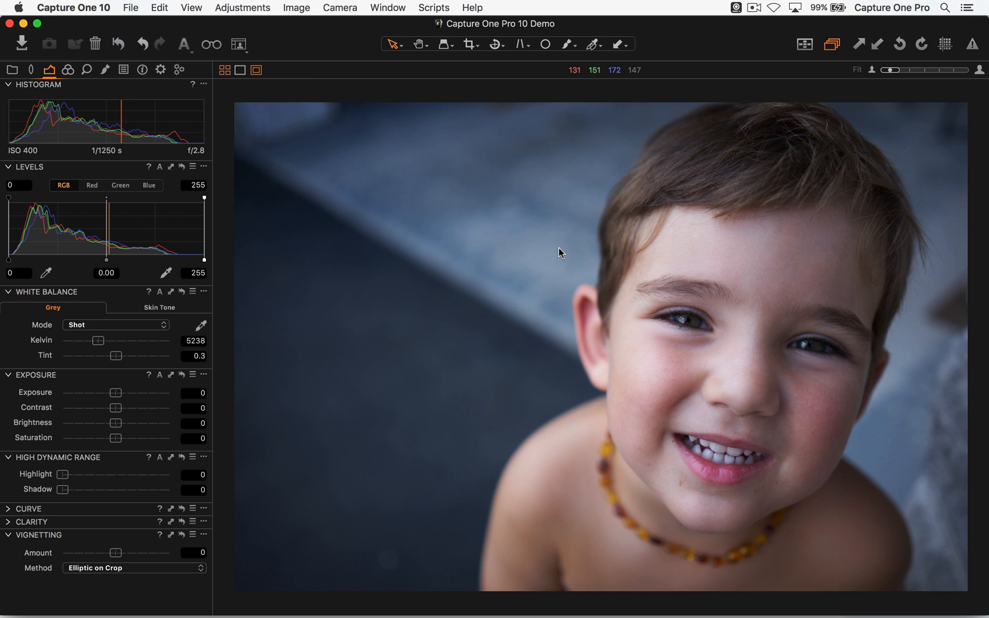
{"action": "key", "text": "Right"}
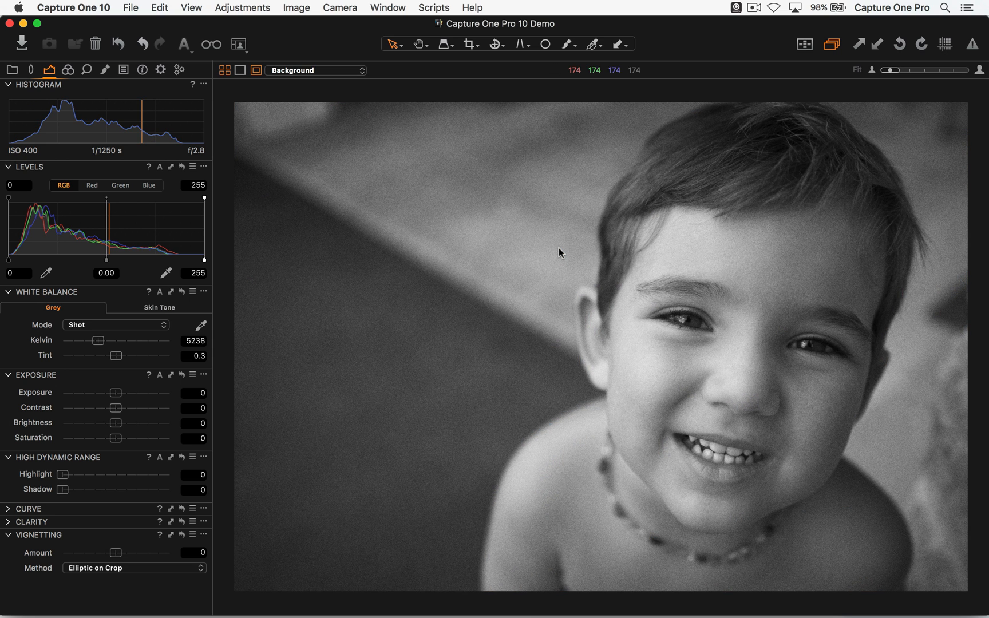
{"action": "key", "text": "Right"}
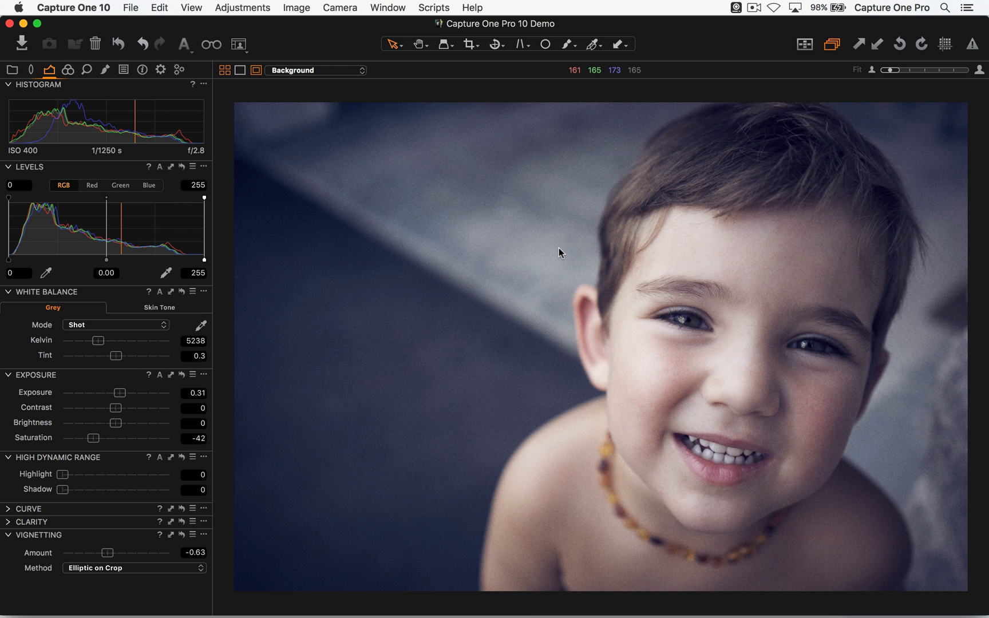
- Compare the ungraded, black-and-white and graded variants of the boy's photo, finishing on the graded one
{"action": "key", "text": "Left"}
{"action": "key", "text": "Right"}
{"action": "key", "text": "Left"}
{"action": "key", "text": "Right"}
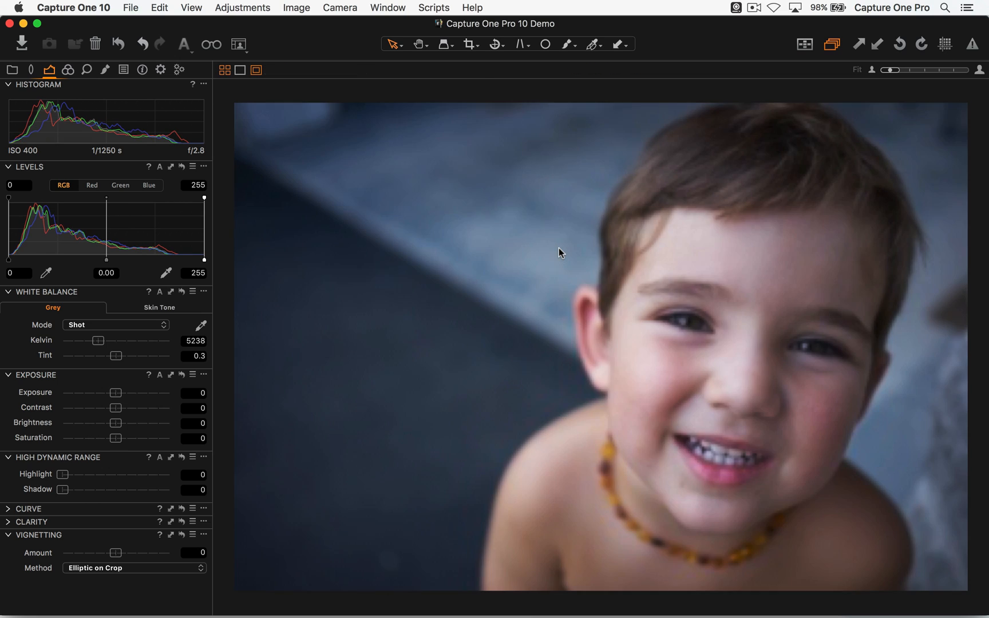
{"action": "key", "text": "Left"}
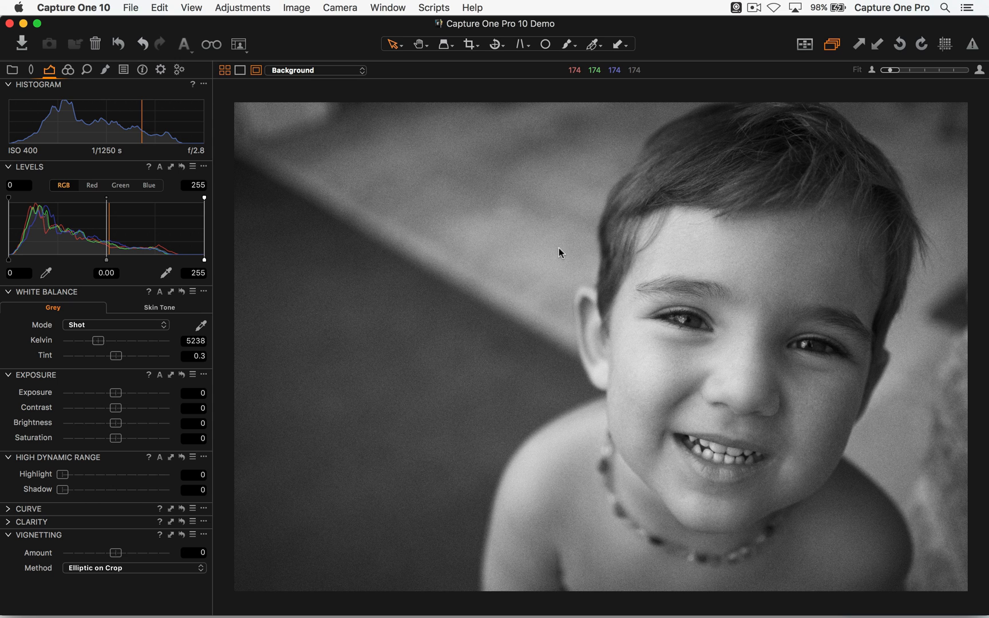
{"action": "key", "text": "Right"}
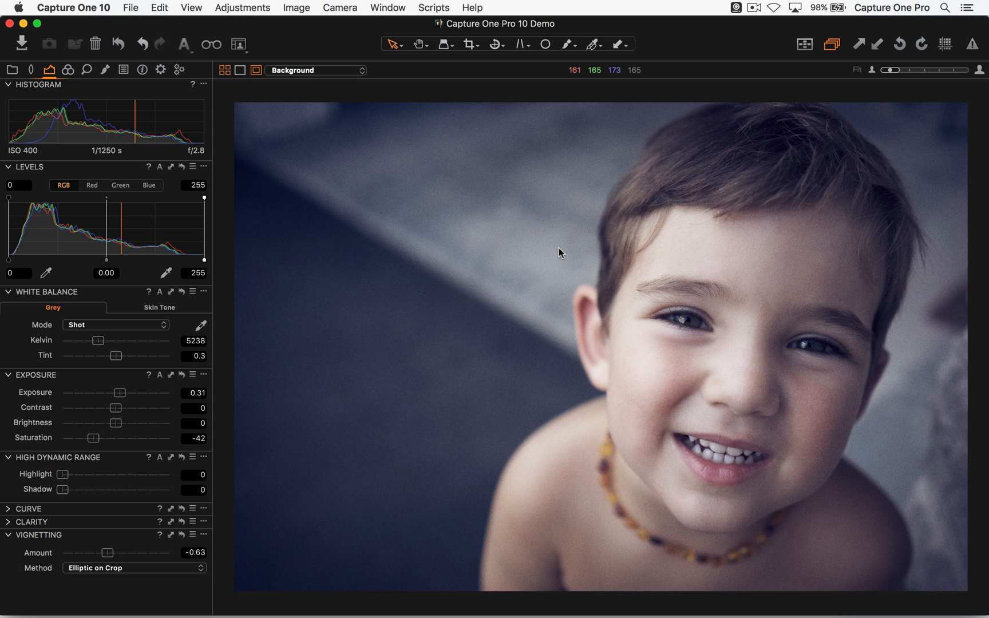
- Float the Color Balance and Exposure tools over the image as one joined palette and hide the docked tools
{"action": "left_click", "coordinate": [68, 70]}
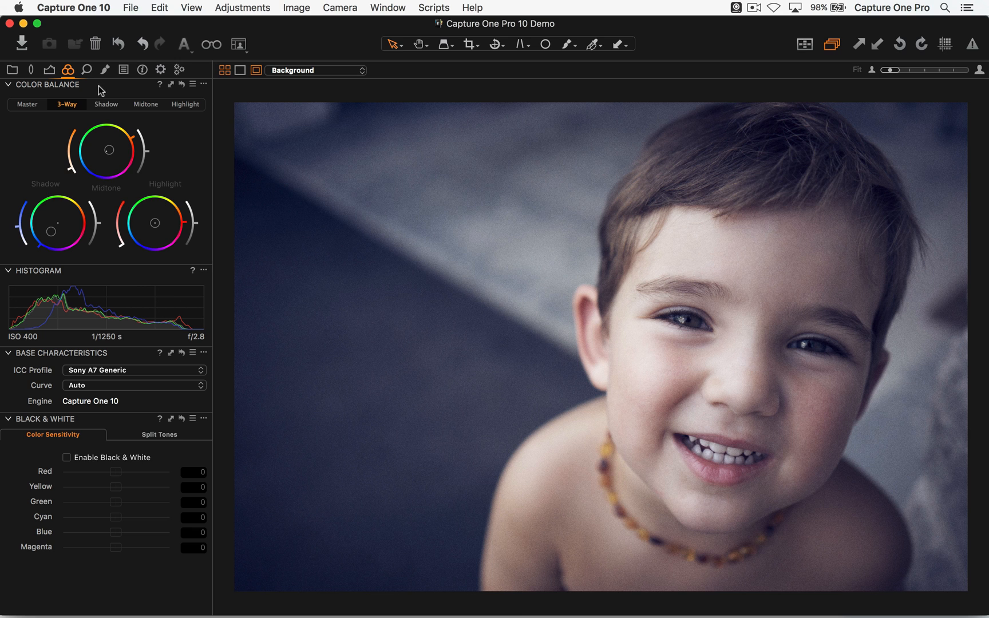
{"action": "left_click_drag", "start_coordinate": [98, 89], "coordinate": [359, 114]}
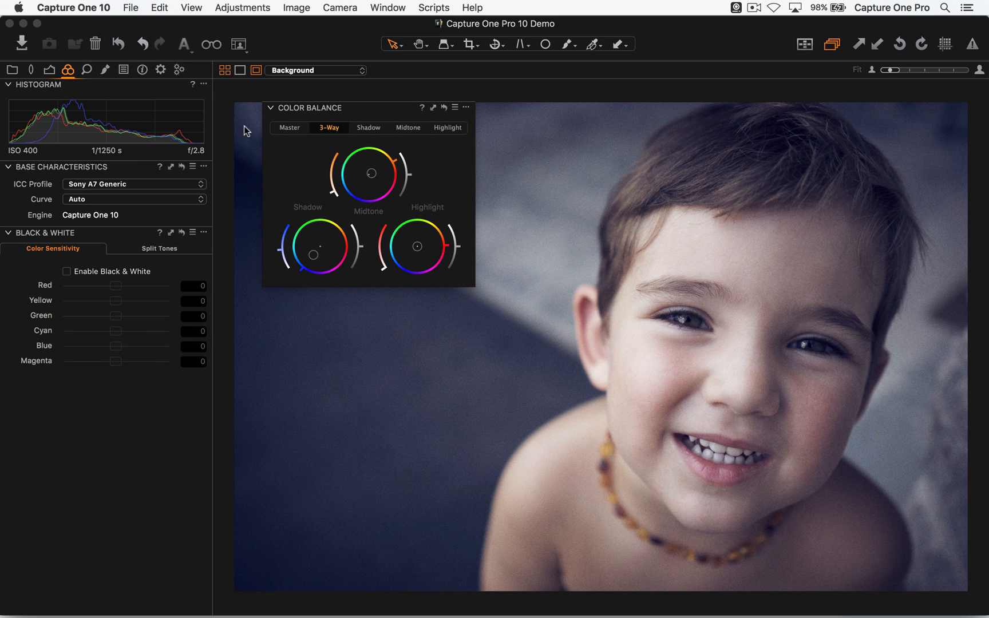
{"action": "left_click", "coordinate": [52, 71]}
{"action": "left_click_drag", "start_coordinate": [65, 379], "coordinate": [339, 310]}
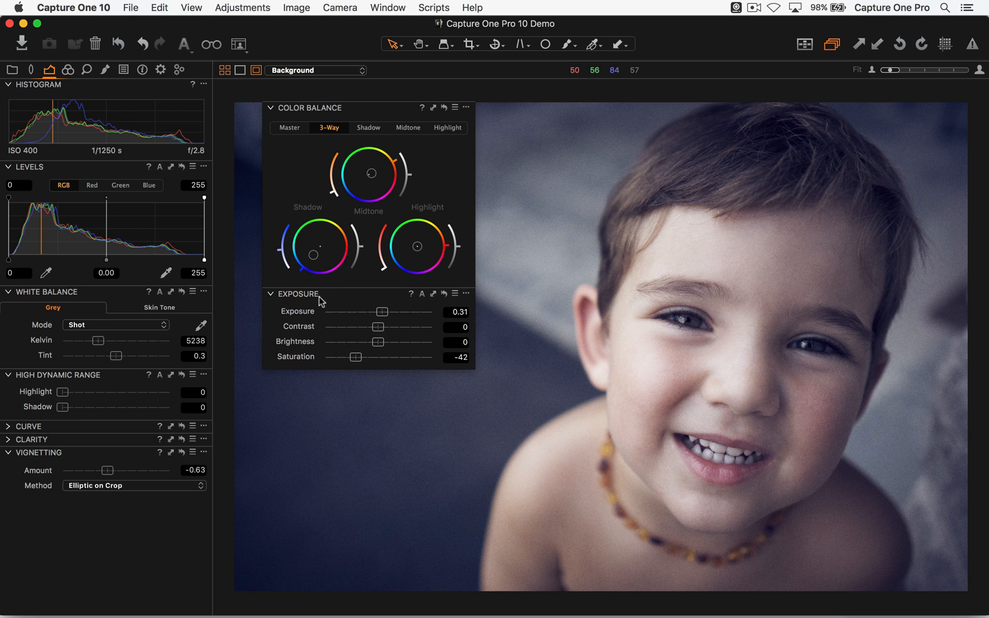
{"action": "key", "text": "super+t"}
{"action": "left_click_drag", "start_coordinate": [360, 108], "coordinate": [123, 158]}
- Create a second floating Color Balance tool and join it above the existing Color Balance and Exposure palette
{"action": "left_click", "coordinate": [389, 8]}
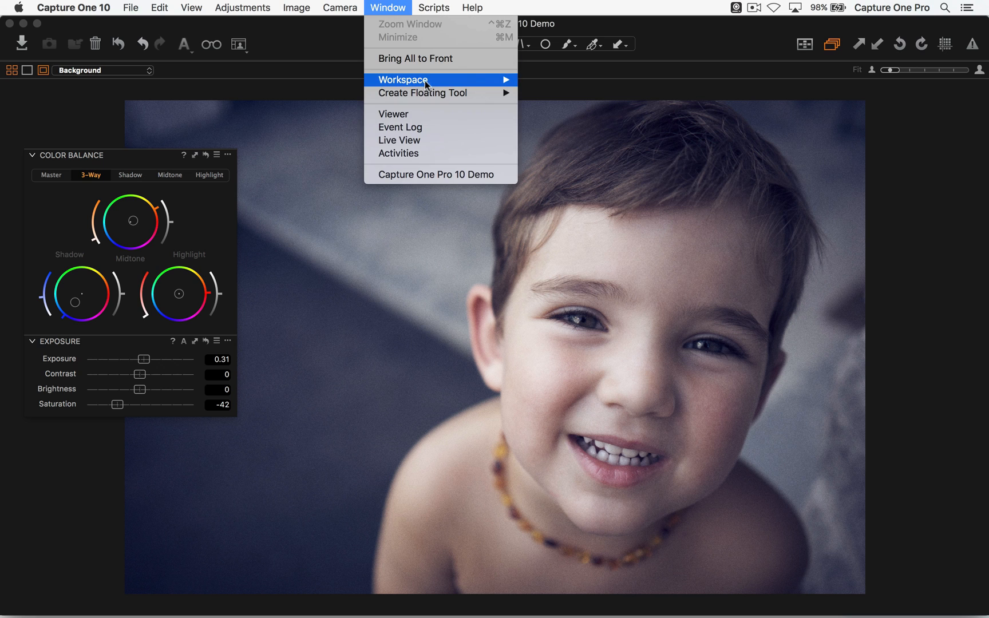
{"action": "mouse_move", "coordinate": [460, 94]}
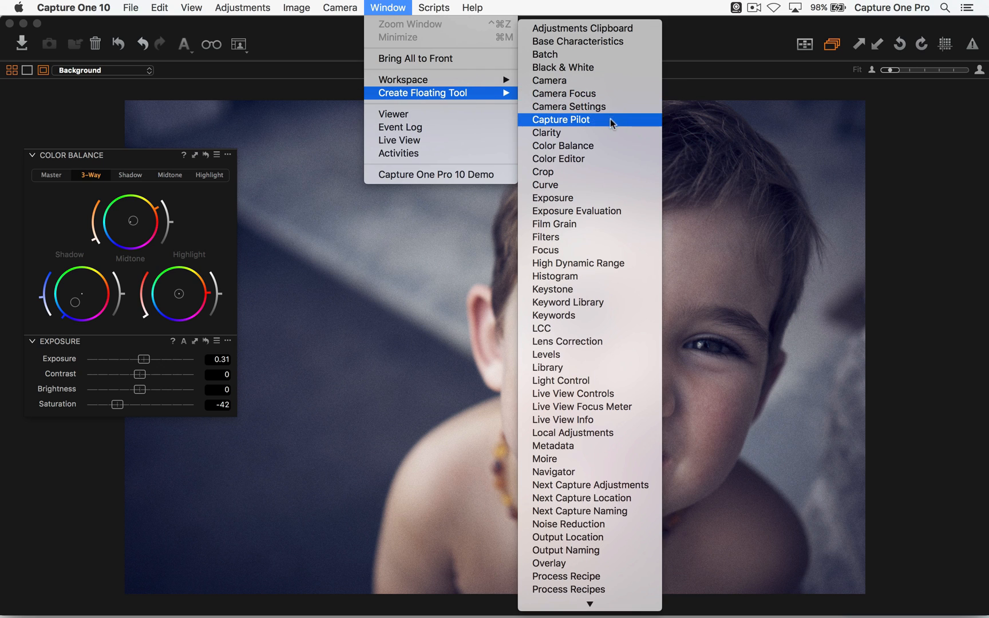
{"action": "left_click", "coordinate": [604, 147]}
{"action": "left_click_drag", "start_coordinate": [156, 155], "coordinate": [161, 228]}
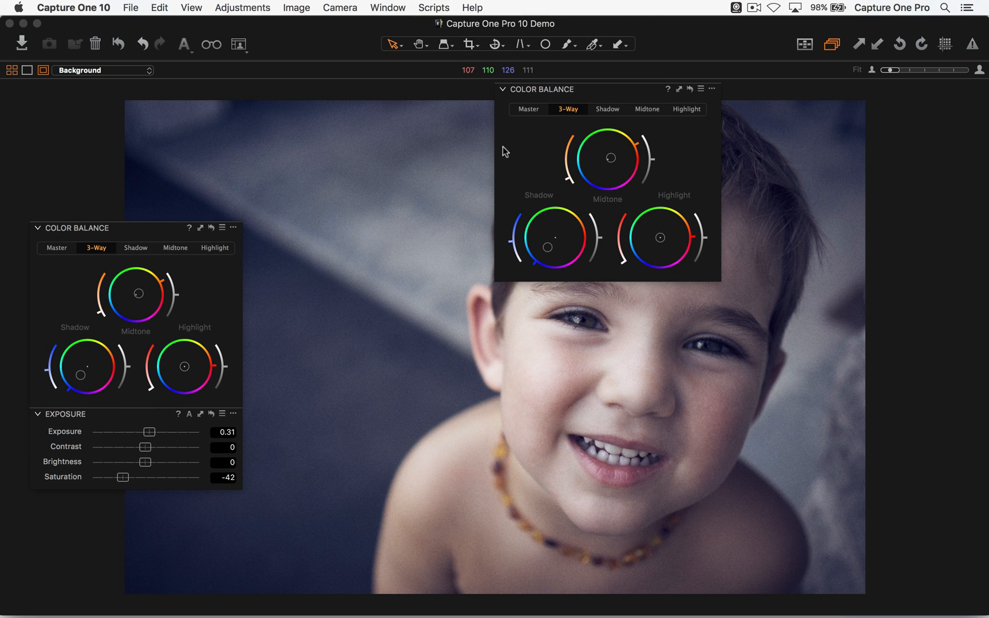
{"action": "left_click_drag", "start_coordinate": [620, 92], "coordinate": [150, 29]}
{"action": "left_click_drag", "start_coordinate": [142, 231], "coordinate": [146, 235]}
- Set the upper Color Balance tool to the Master wheel and fit the joined palette into the screen corner
{"action": "left_click", "coordinate": [73, 48]}
{"action": "left_click_drag", "start_coordinate": [112, 28], "coordinate": [106, 39]}
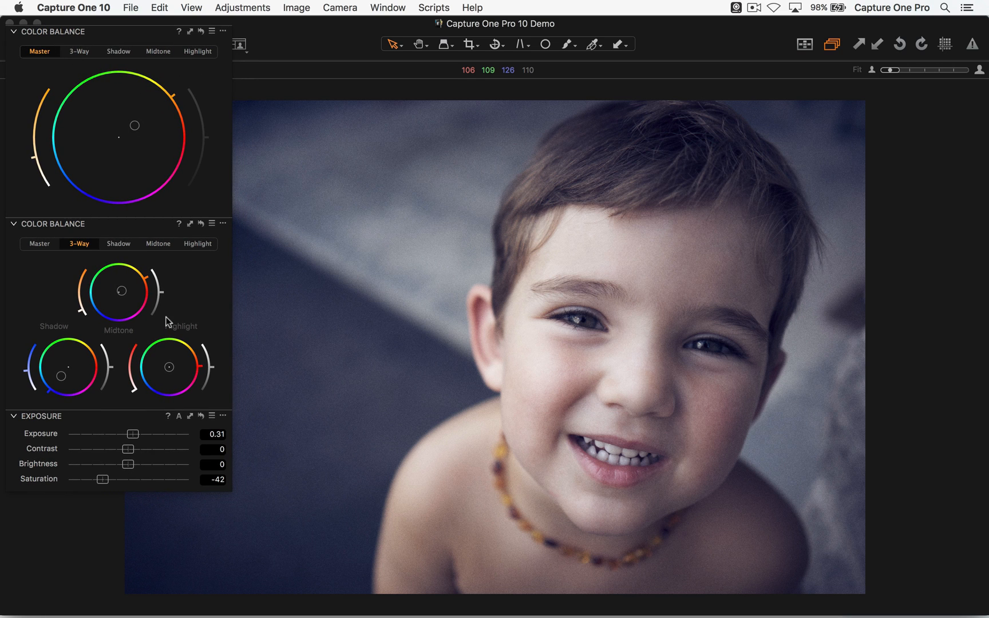
{"action": "mouse_move", "coordinate": [152, 33]}
{"action": "left_mouse_down"}
{"action": "mouse_move", "coordinate": [196, 44]}
{"action": "mouse_move", "coordinate": [175, 47]}
{"action": "mouse_move", "coordinate": [154, 39]}
{"action": "mouse_move", "coordinate": [988, 132]}
{"action": "mouse_move", "coordinate": [668, 135]}
{"action": "mouse_move", "coordinate": [133, 31]}
{"action": "mouse_move", "coordinate": [139, 24]}
{"action": "left_mouse_up"}
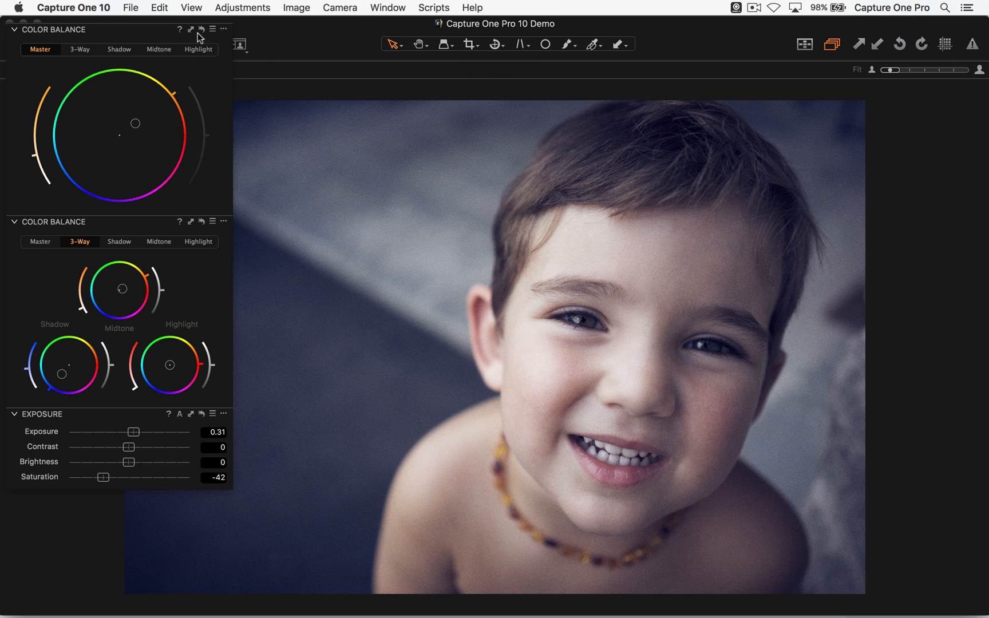
{"action": "left_click_drag", "start_coordinate": [195, 26], "coordinate": [135, 21]}
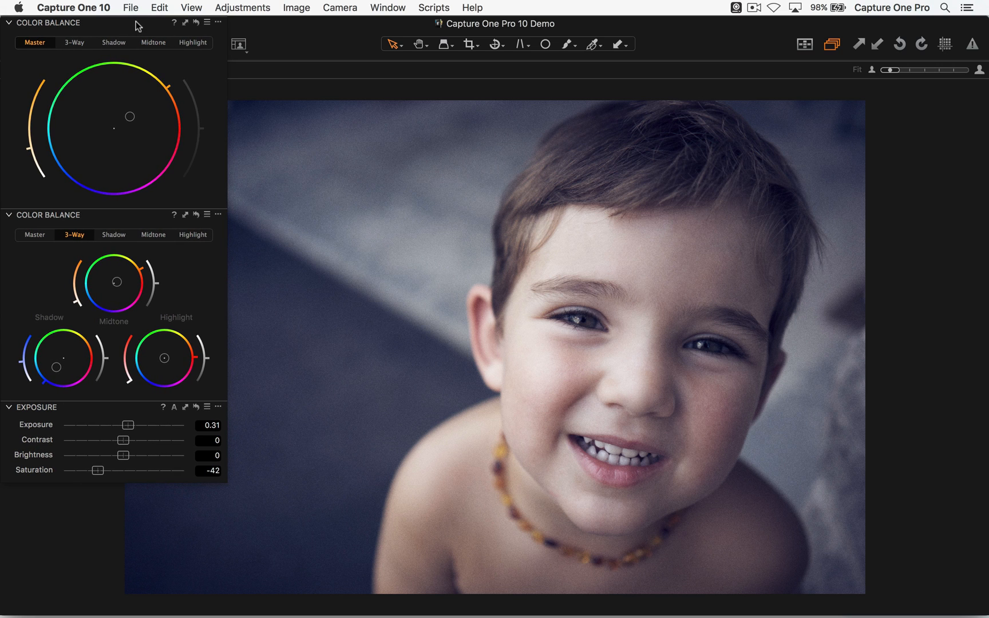
- Save the current layout as a workspace named Color Grading
{"action": "left_click", "coordinate": [388, 6]}
{"action": "mouse_move", "coordinate": [425, 80]}
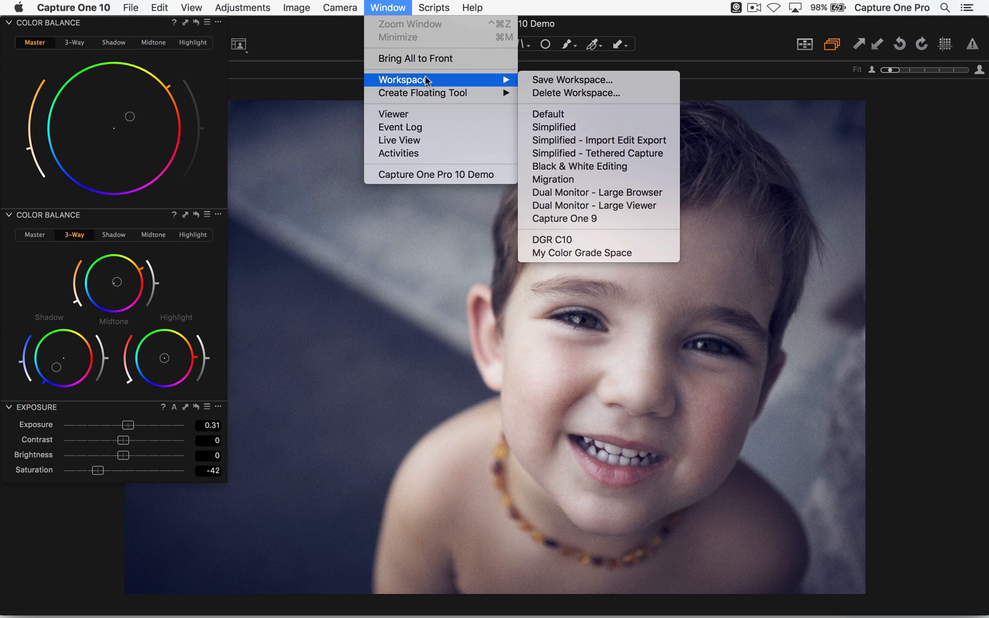
{"action": "left_click", "coordinate": [590, 83]}
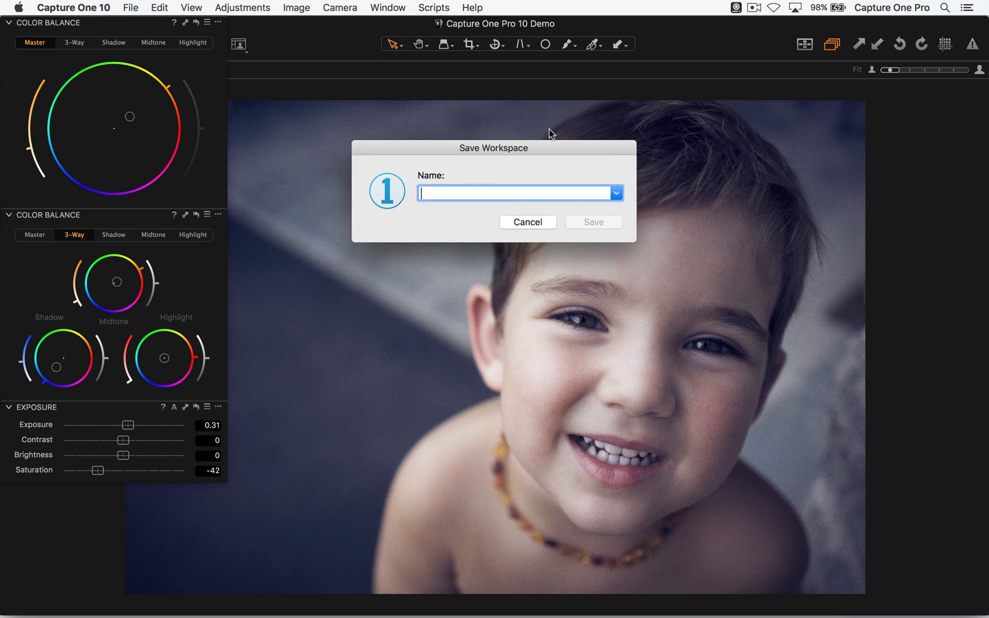
{"action": "type", "text": "Color Grading"}
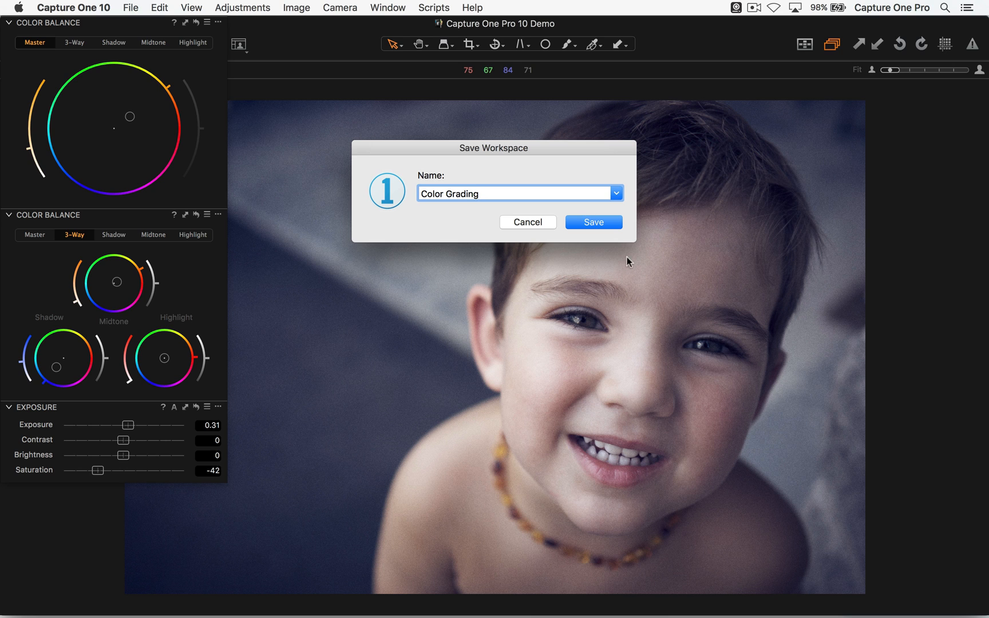
{"action": "left_click", "coordinate": [605, 222]}
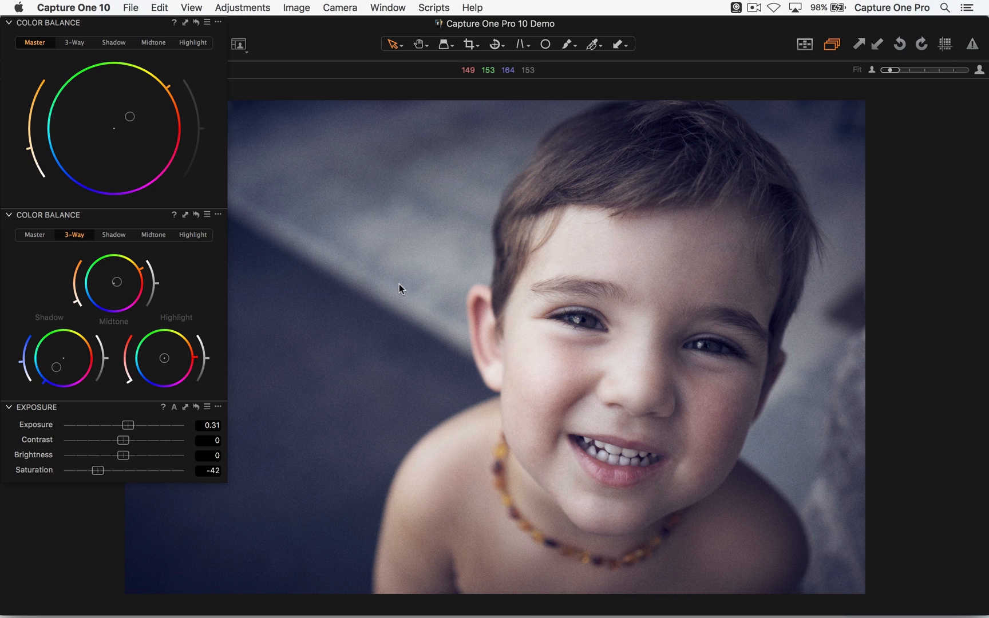
- Test the saved workspace by loading Color Grading, switching to DGR C10 and returning to Color Grading
{"action": "left_click", "coordinate": [401, 7]}
{"action": "mouse_move", "coordinate": [427, 81]}
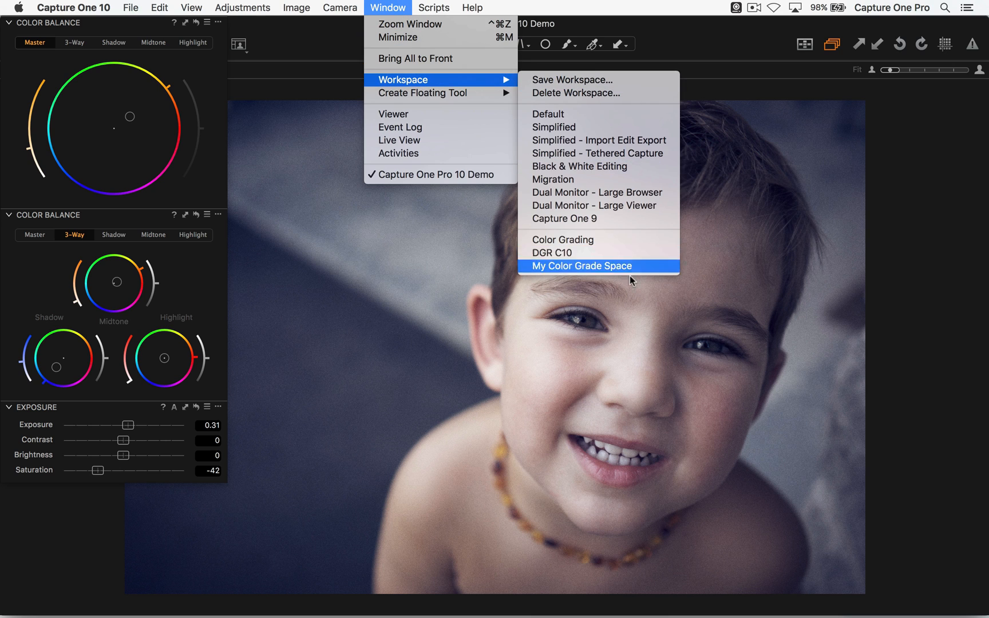
{"action": "left_click", "coordinate": [623, 241]}
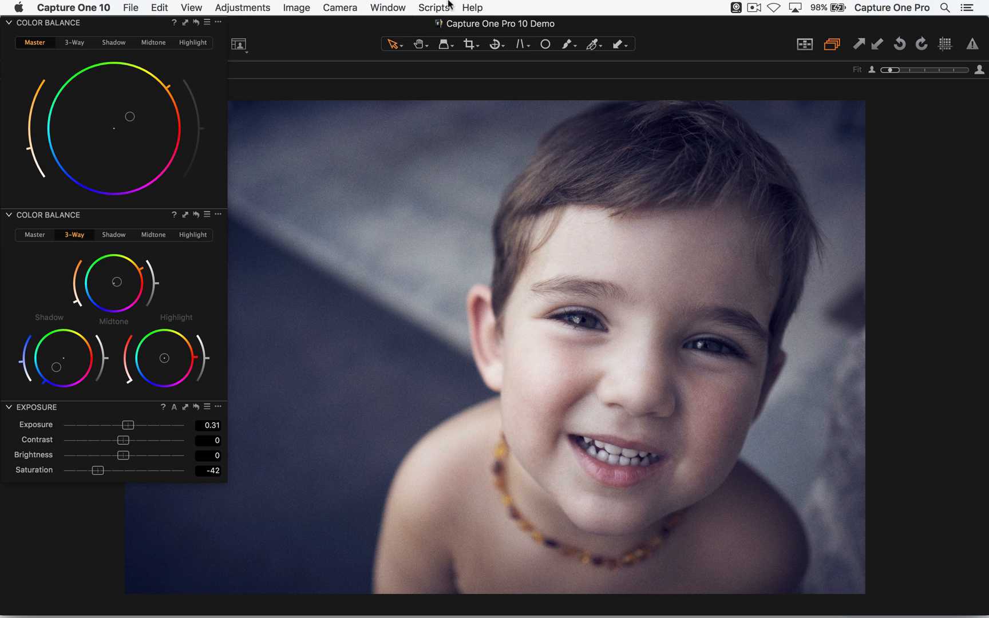
{"action": "left_click", "coordinate": [388, 7]}
{"action": "mouse_move", "coordinate": [439, 81]}
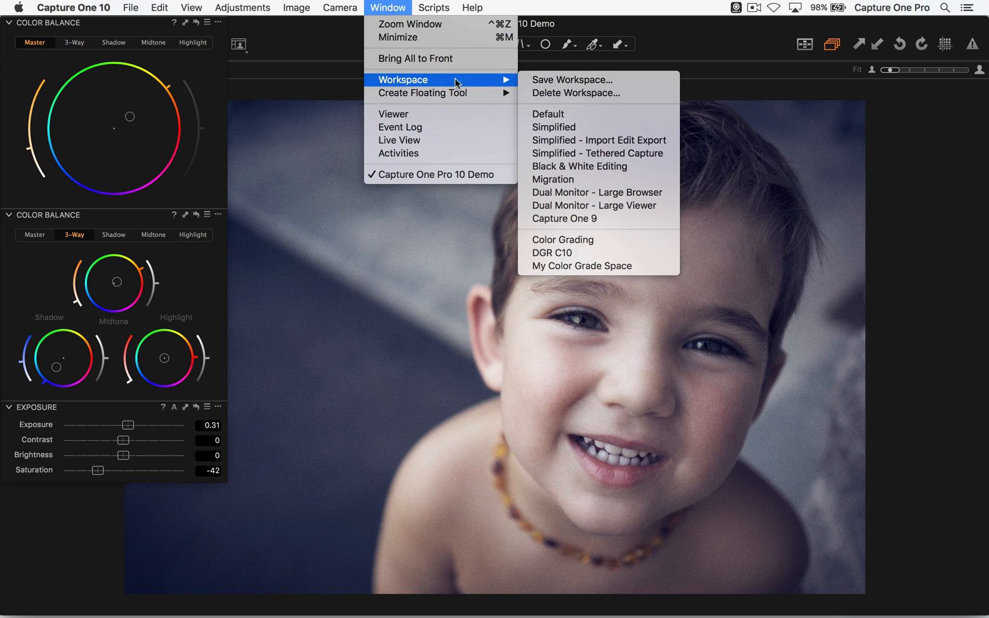
{"action": "left_click", "coordinate": [572, 256]}
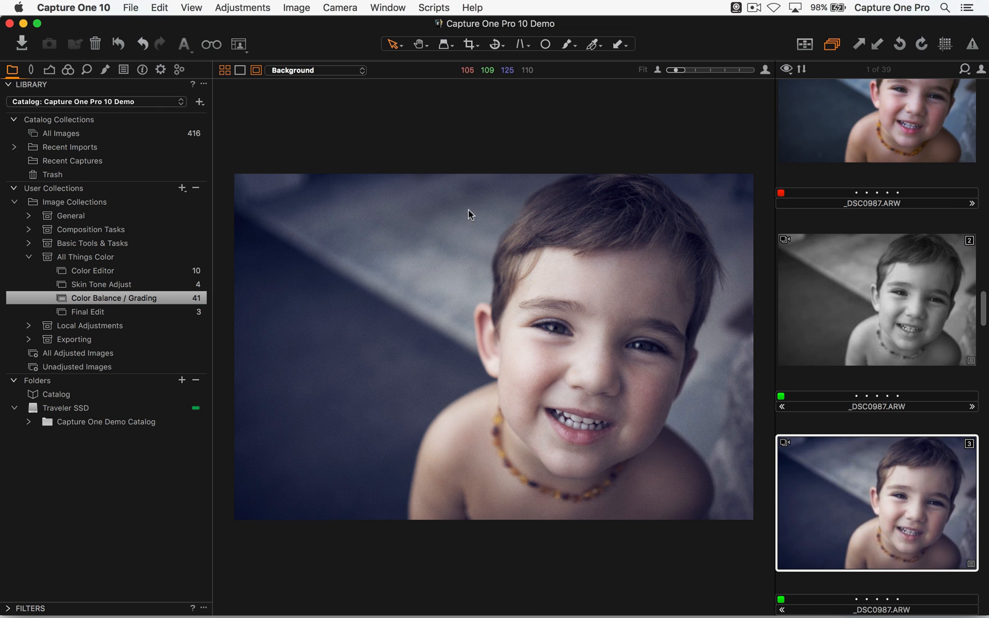
{"action": "left_click", "coordinate": [388, 7]}
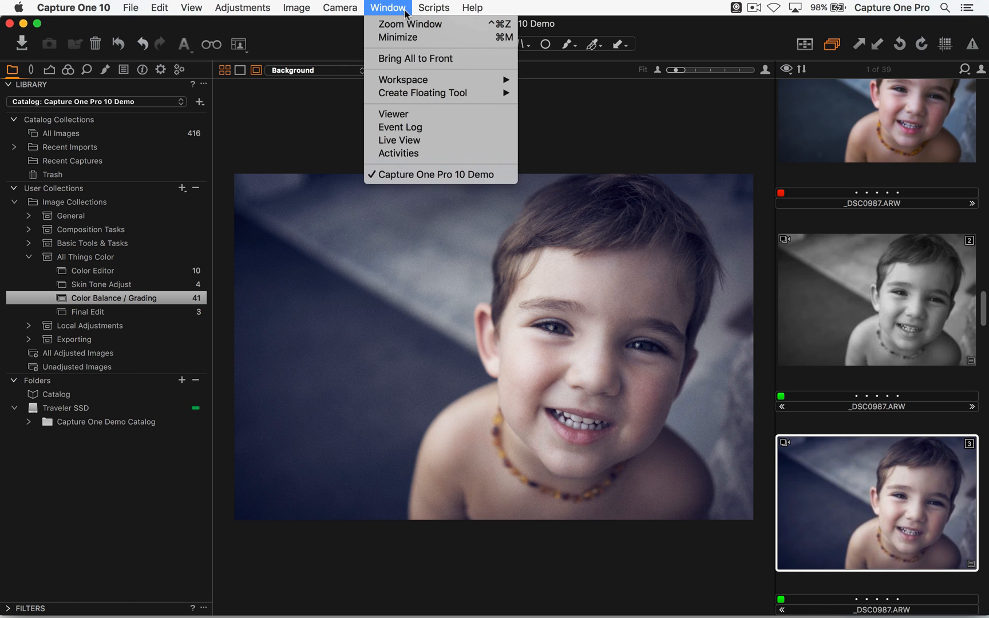
{"action": "mouse_move", "coordinate": [432, 81]}
{"action": "left_click", "coordinate": [564, 240]}
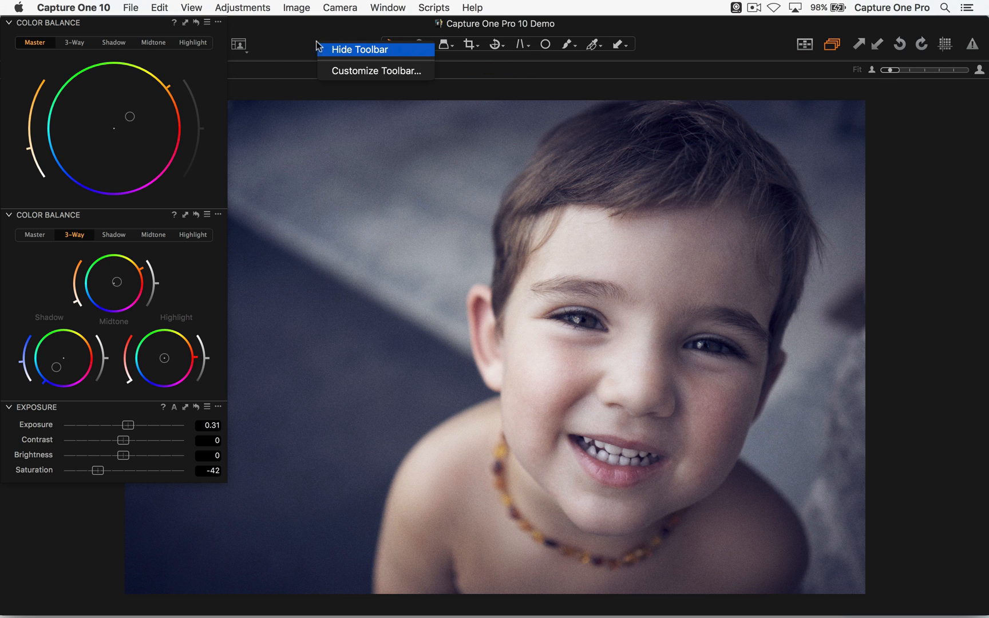
- Try to add the Workspaces item while customizing the toolbar, and return the floating palette to its corner
{"action": "left_click", "coordinate": [335, 71]}
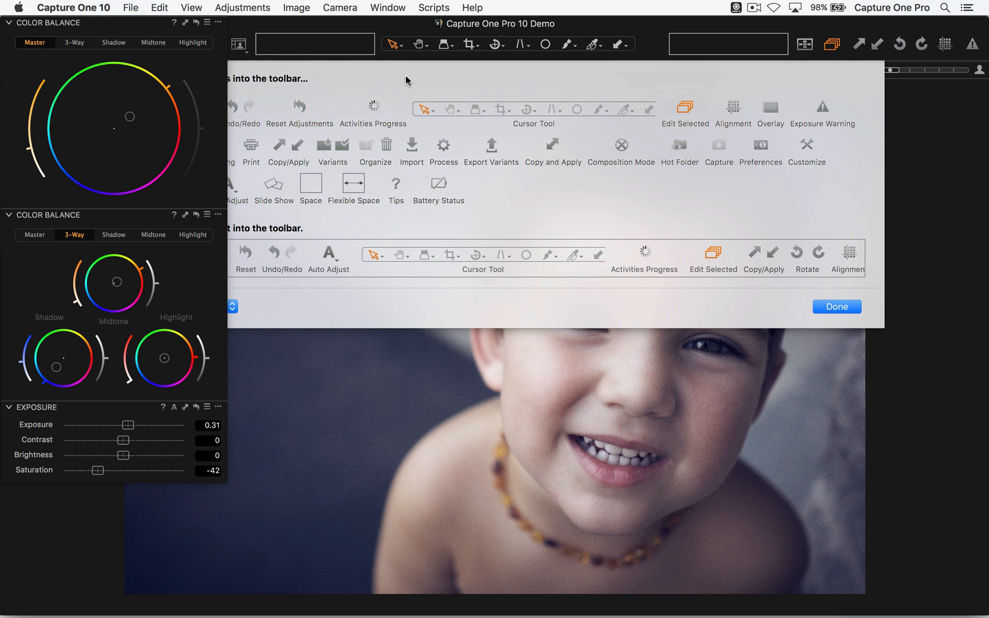
{"action": "left_click_drag", "start_coordinate": [151, 38], "coordinate": [148, 314]}
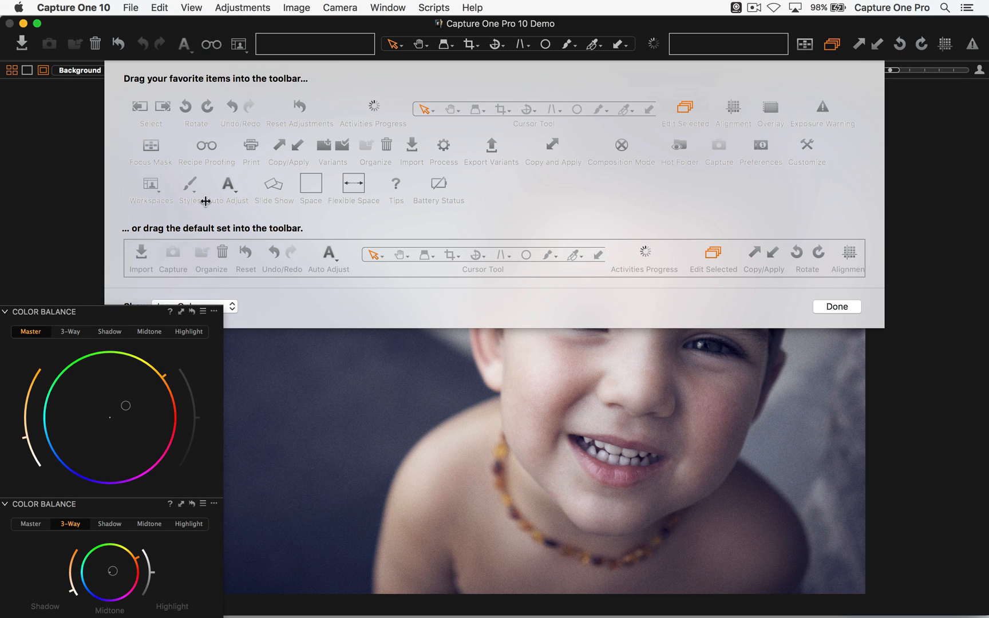
{"action": "left_click_drag", "start_coordinate": [150, 186], "coordinate": [248, 47]}
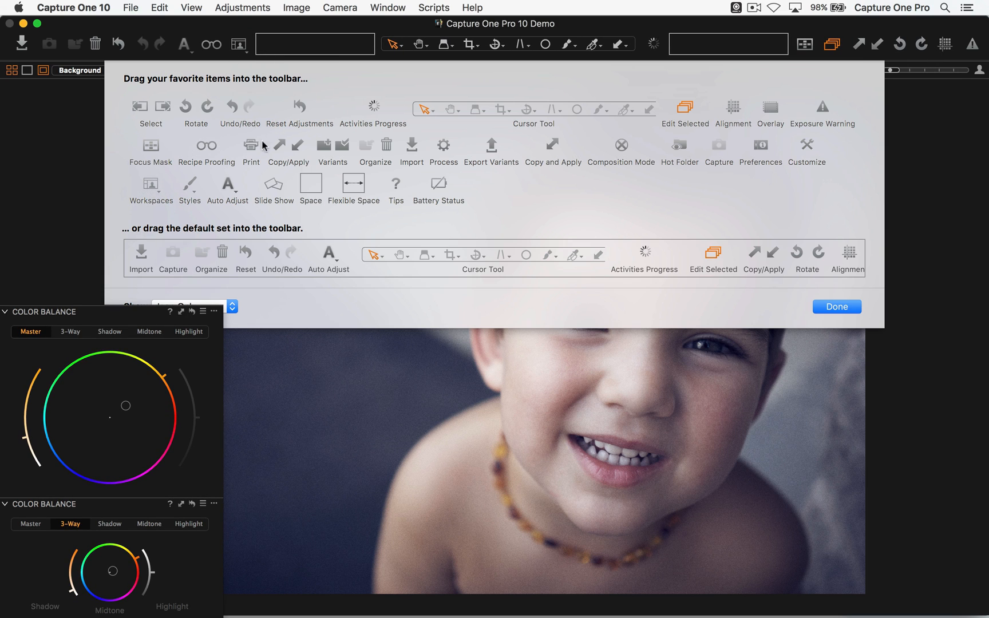
{"action": "left_click", "coordinate": [827, 307]}
{"action": "left_click_drag", "start_coordinate": [125, 314], "coordinate": [128, 24]}
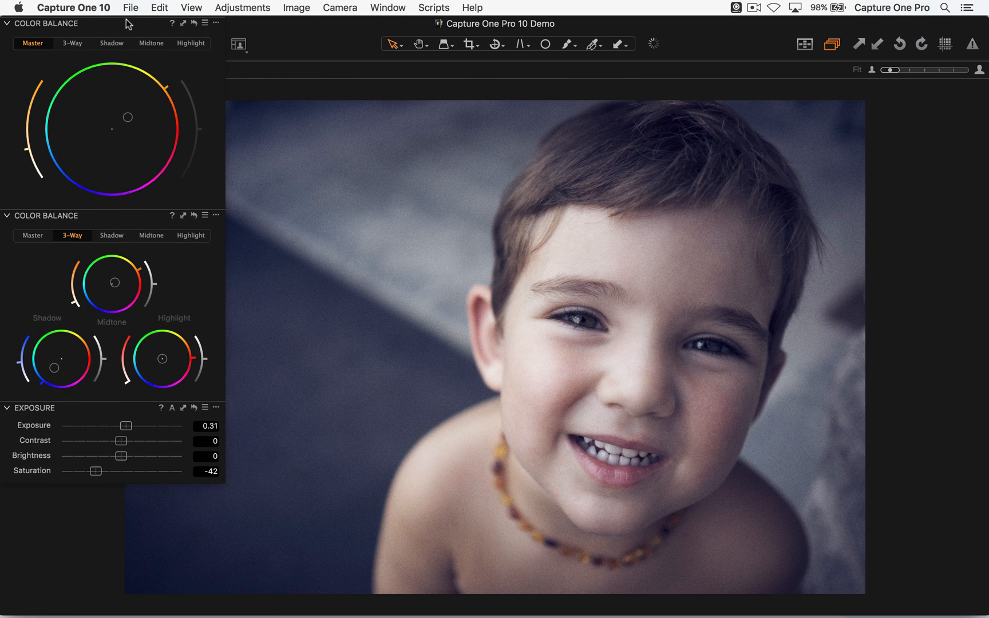
- Switch briefly to the DGR C10 workspace and restore the Color Grading workspace
{"action": "left_click", "coordinate": [240, 44]}
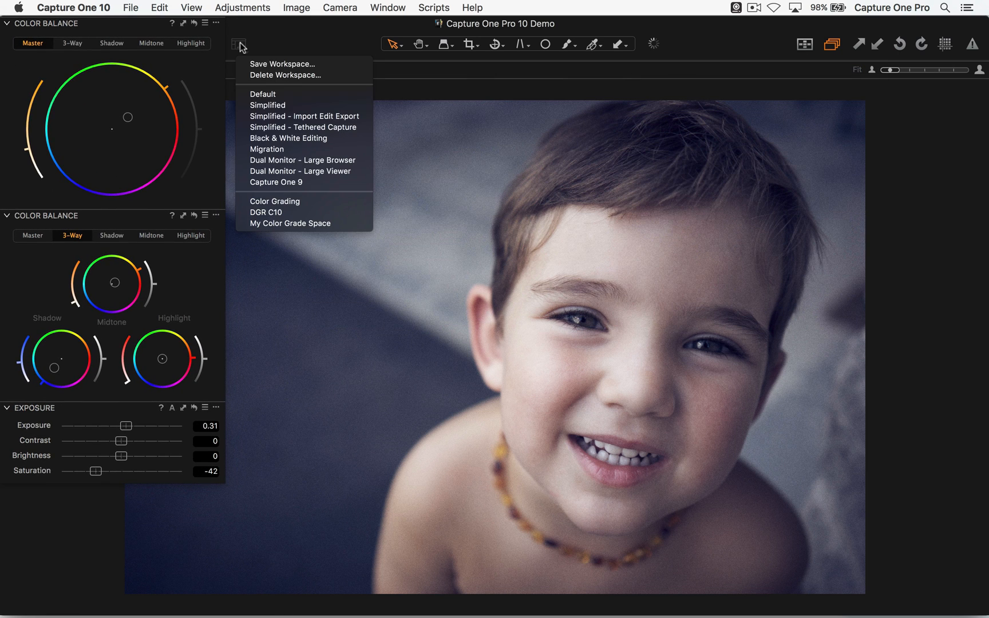
{"action": "left_click", "coordinate": [278, 212]}
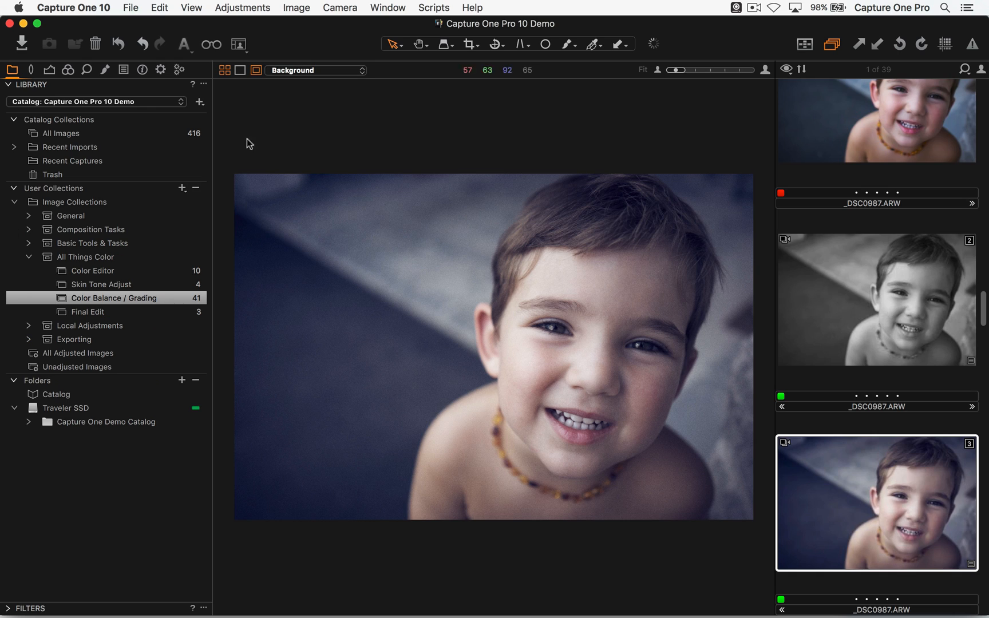
{"action": "left_click", "coordinate": [239, 44]}
{"action": "left_click", "coordinate": [268, 200]}
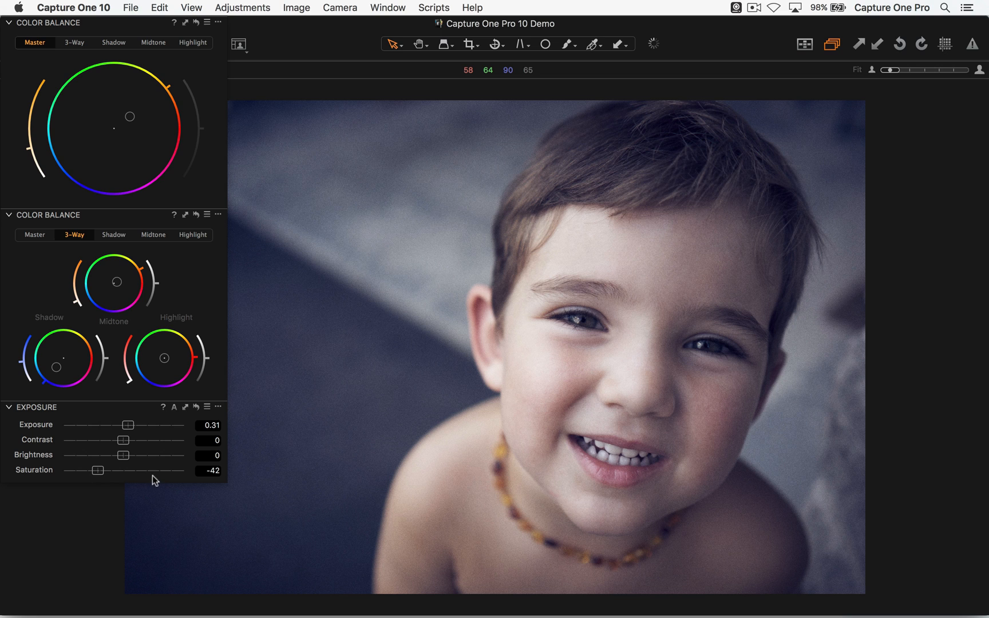
- Reset Saturation to 0 and review the separate Shadow, Midtone and Highlight wheels in the lower Color Balance tool
{"action": "double_click", "coordinate": [136, 471]}
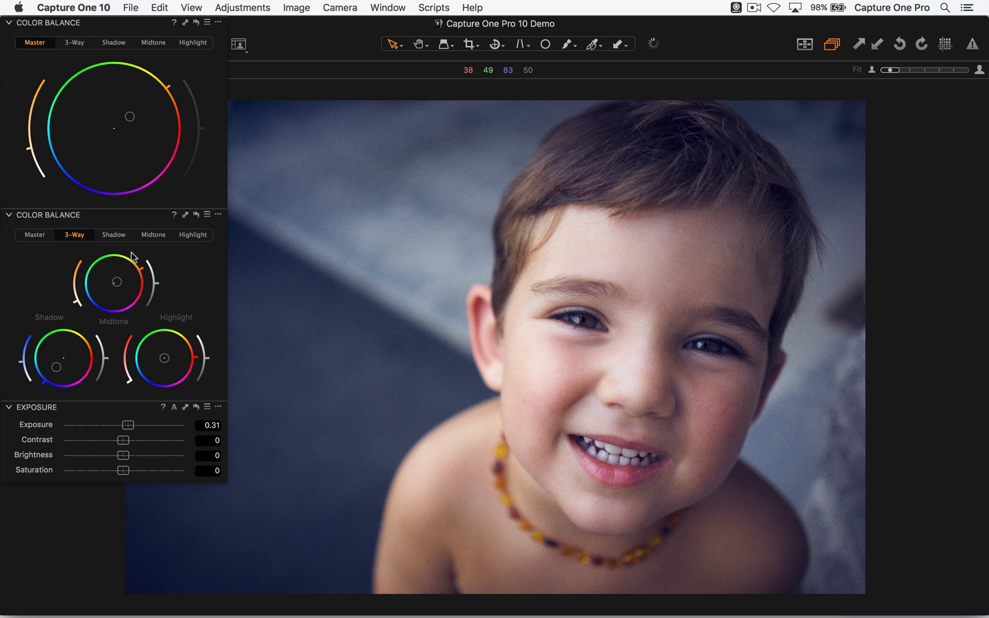
{"action": "left_click", "coordinate": [122, 234]}
{"action": "left_click", "coordinate": [155, 234]}
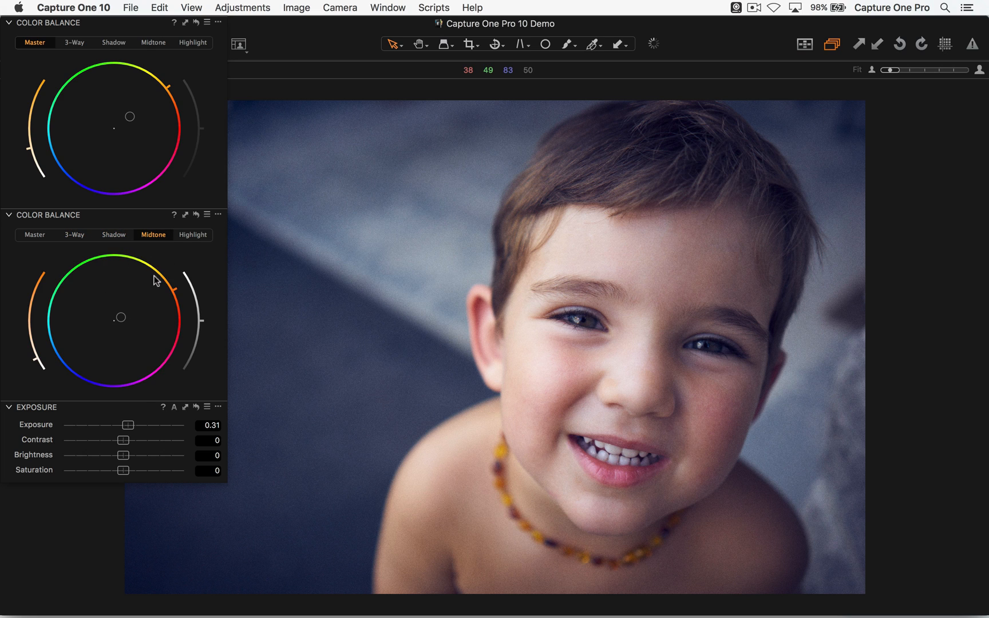
{"action": "left_click", "coordinate": [192, 235]}
- Set Saturation to -40 and push the shadow tint slightly further toward blue on the Shadow wheel
{"action": "left_click", "coordinate": [115, 235]}
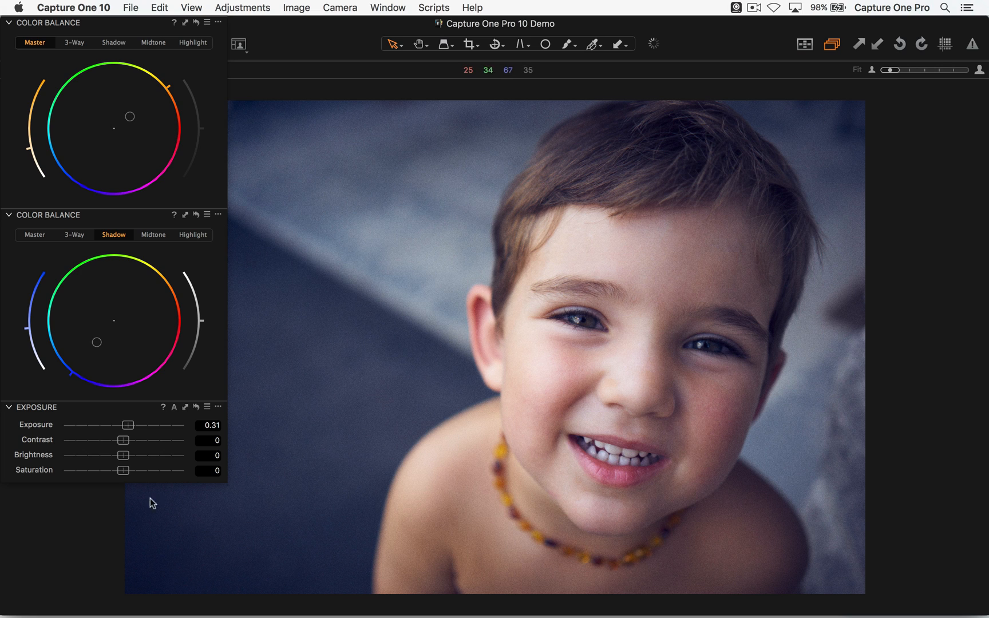
{"action": "left_click_drag", "start_coordinate": [123, 470], "coordinate": [98, 472]}
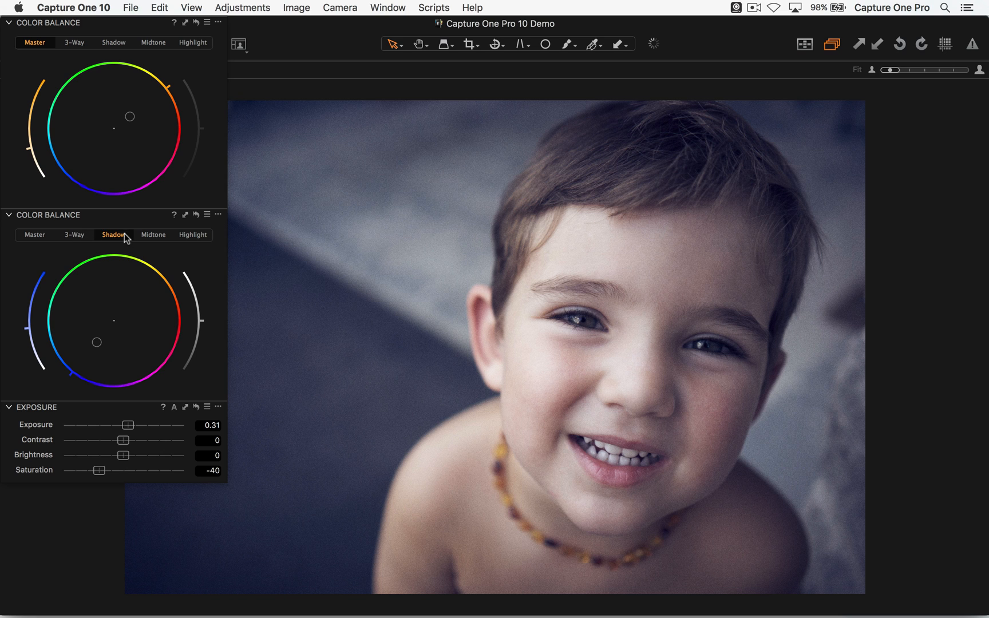
{"action": "mouse_move", "coordinate": [96, 343]}
{"action": "left_mouse_down"}
{"action": "mouse_move", "coordinate": [73, 366]}
{"action": "mouse_move", "coordinate": [96, 345]}
{"action": "left_mouse_up"}
- Create a floating Black & White tool, move it clear of the boy's face and show its Split Tones settings
{"action": "left_click", "coordinate": [387, 8]}
{"action": "mouse_move", "coordinate": [423, 81]}
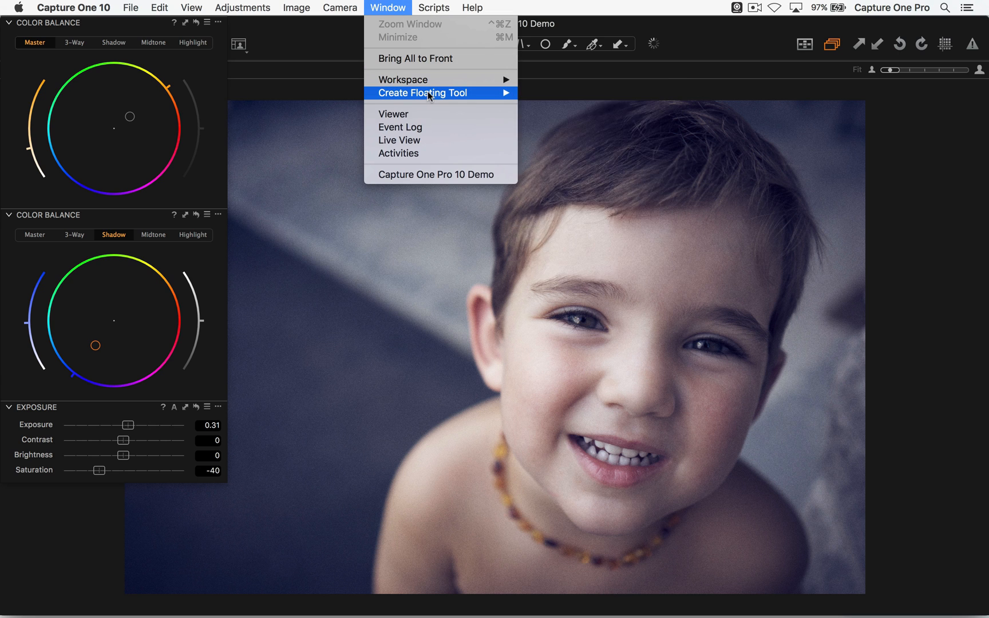
{"action": "left_click", "coordinate": [617, 68]}
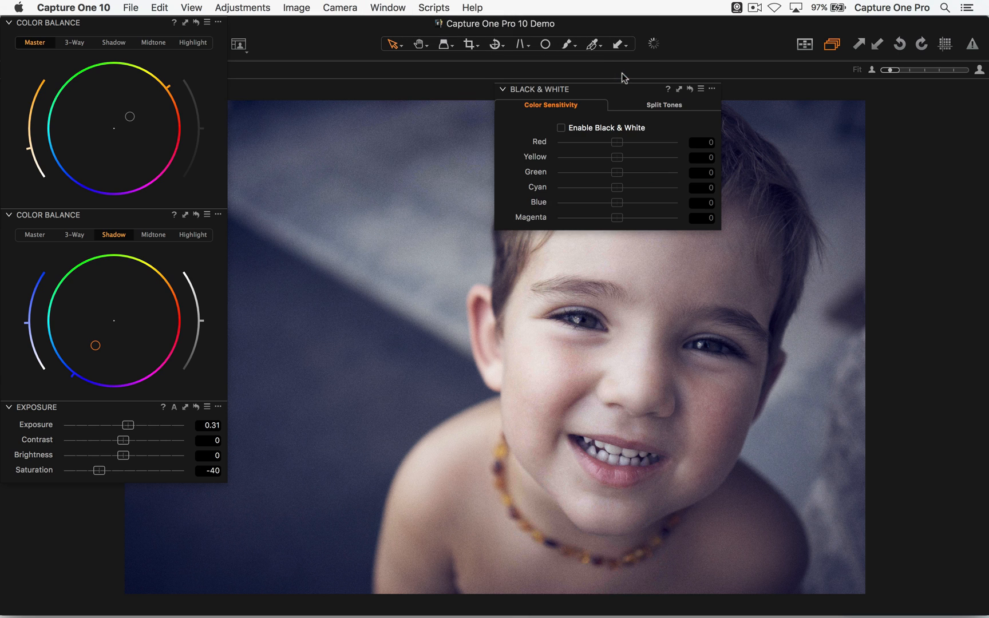
{"action": "left_click_drag", "start_coordinate": [598, 89], "coordinate": [847, 28]}
{"action": "left_click", "coordinate": [907, 44]}
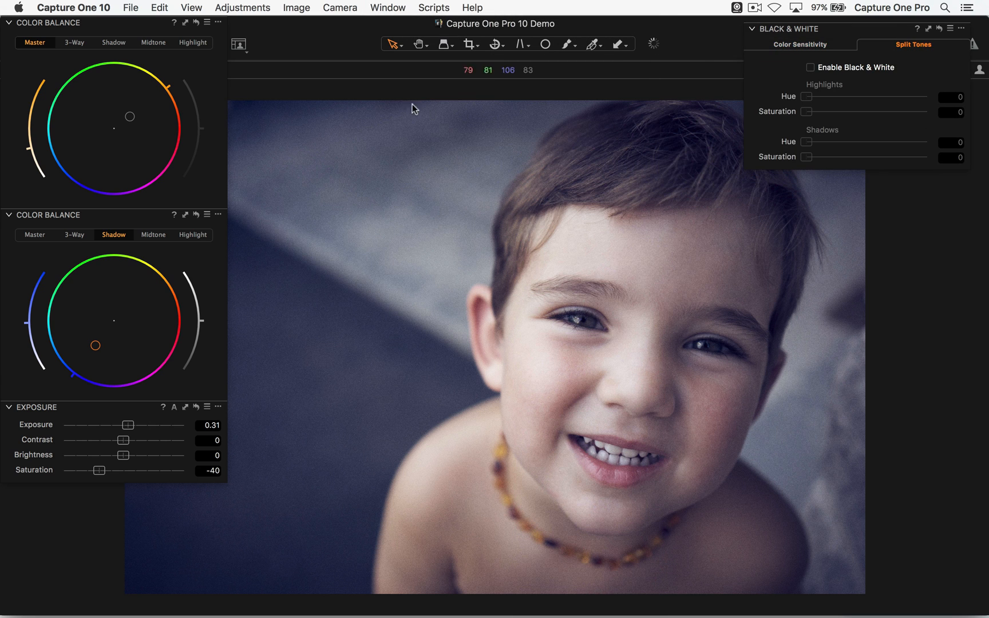
- Enable Black & White and set Split Tones to Highlights hue 84, saturation 10, and Shadows hue 206, saturation 14
{"action": "left_click", "coordinate": [810, 68]}
{"action": "left_click_drag", "start_coordinate": [811, 99], "coordinate": [876, 141]}
{"action": "left_click_drag", "start_coordinate": [807, 157], "coordinate": [824, 158]}
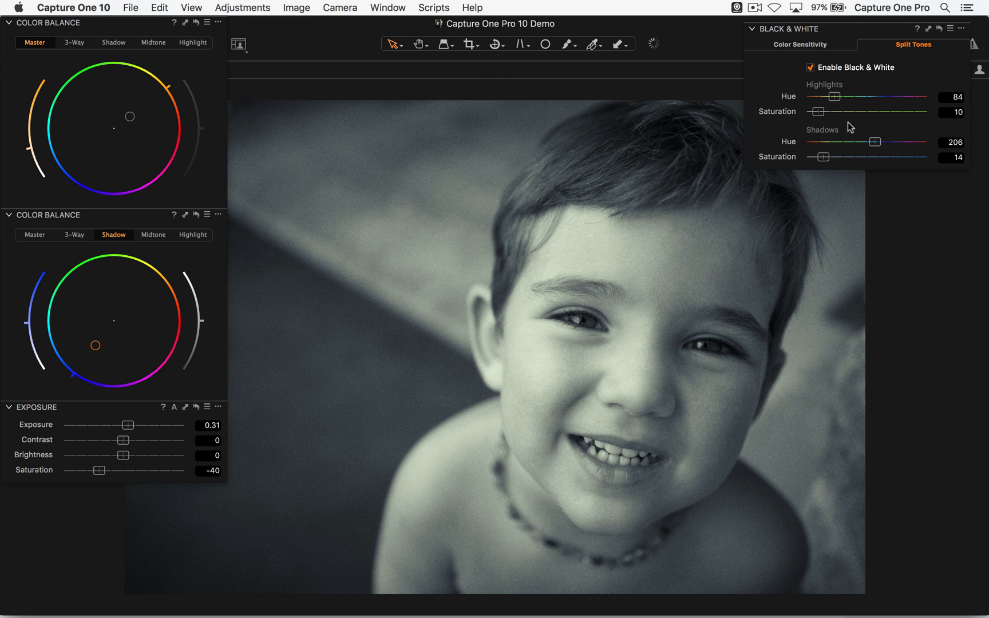
- Disable Black & White, check its Color Sensitivity settings and remove the floating Black & White tool
{"action": "left_click", "coordinate": [810, 67]}
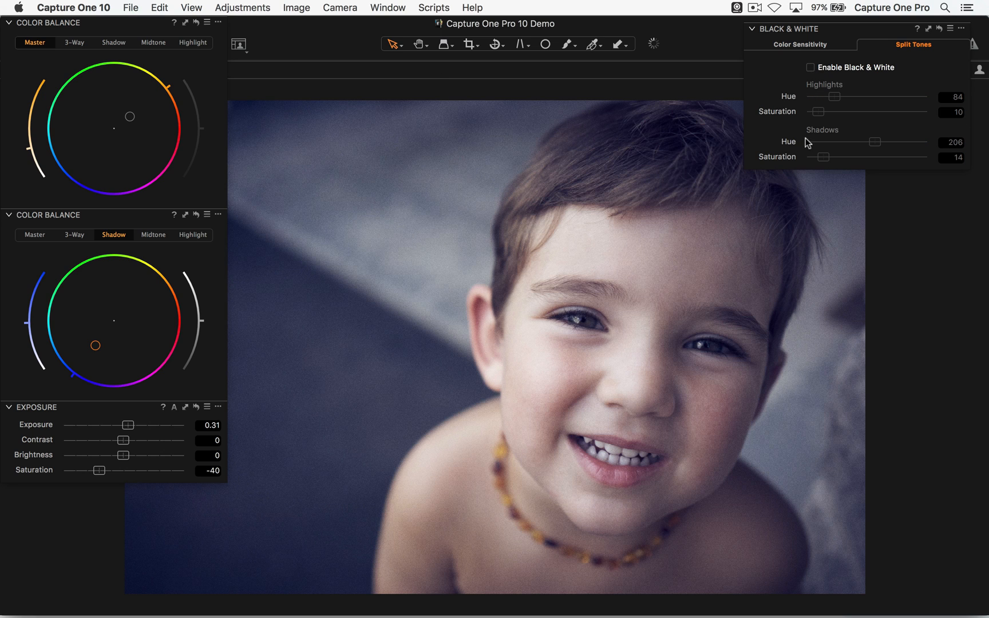
{"action": "left_click", "coordinate": [801, 48]}
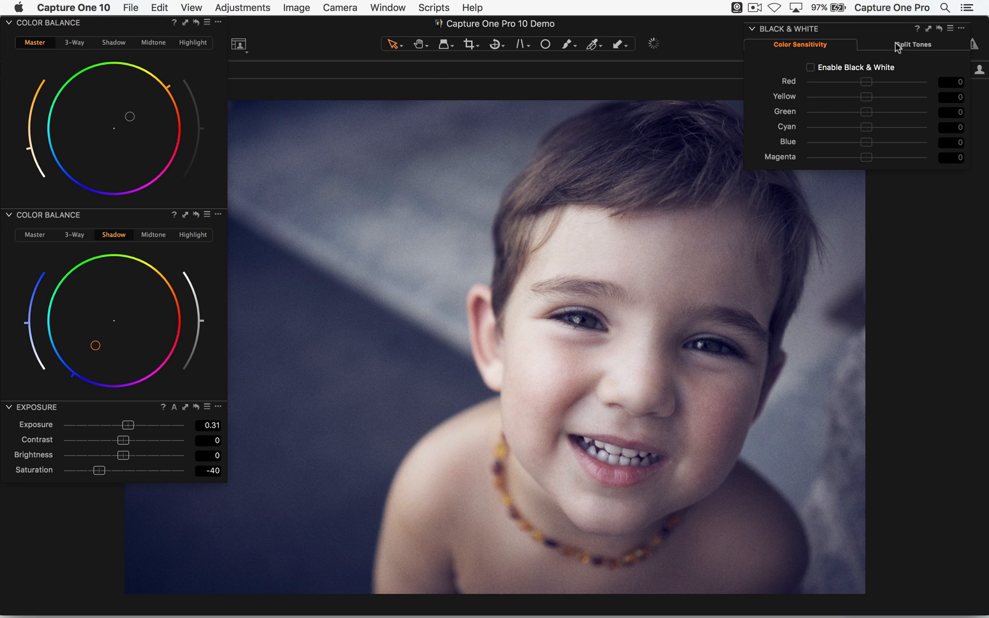
{"action": "left_click", "coordinate": [920, 43]}
{"action": "left_click", "coordinate": [961, 28]}
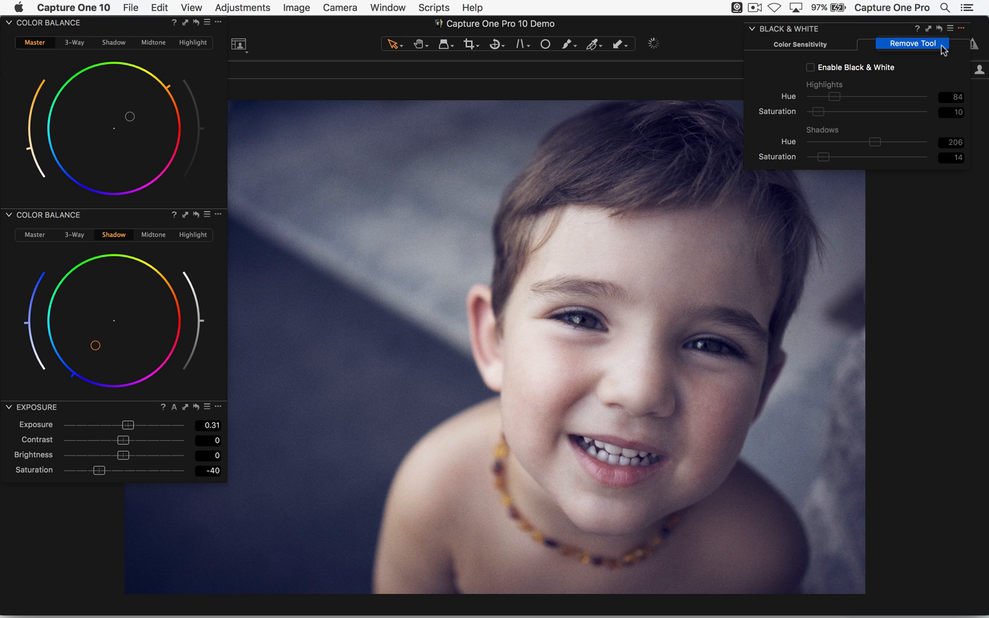
{"action": "left_click", "coordinate": [943, 45]}
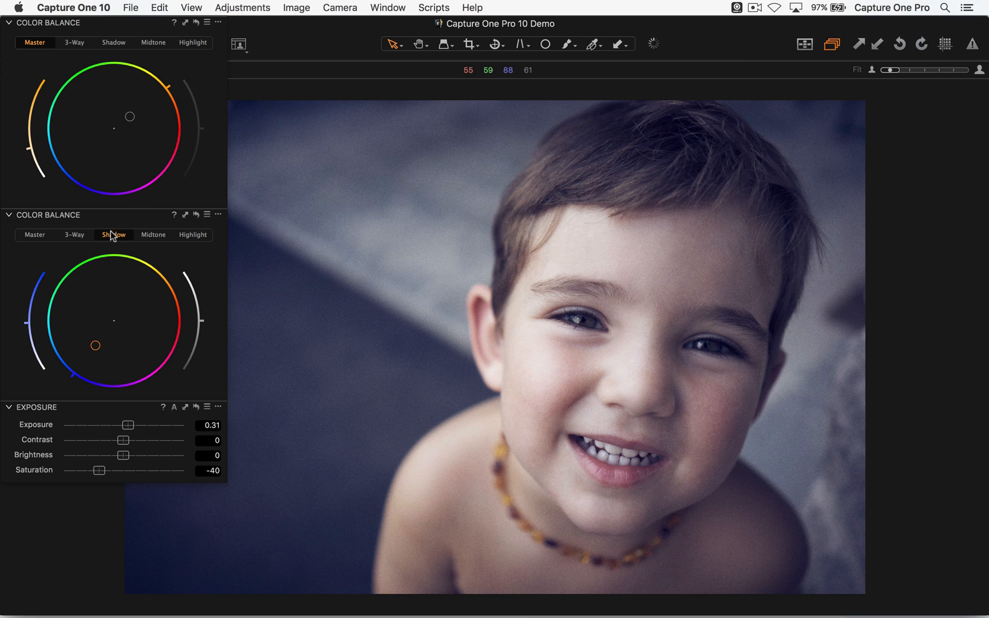
- Show the 3-Way wheels in the lower Color Balance tool, set Saturation to -64 and darken the shadows slightly
{"action": "left_click", "coordinate": [75, 236]}
{"action": "left_click_drag", "start_coordinate": [88, 472], "coordinate": [85, 475]}
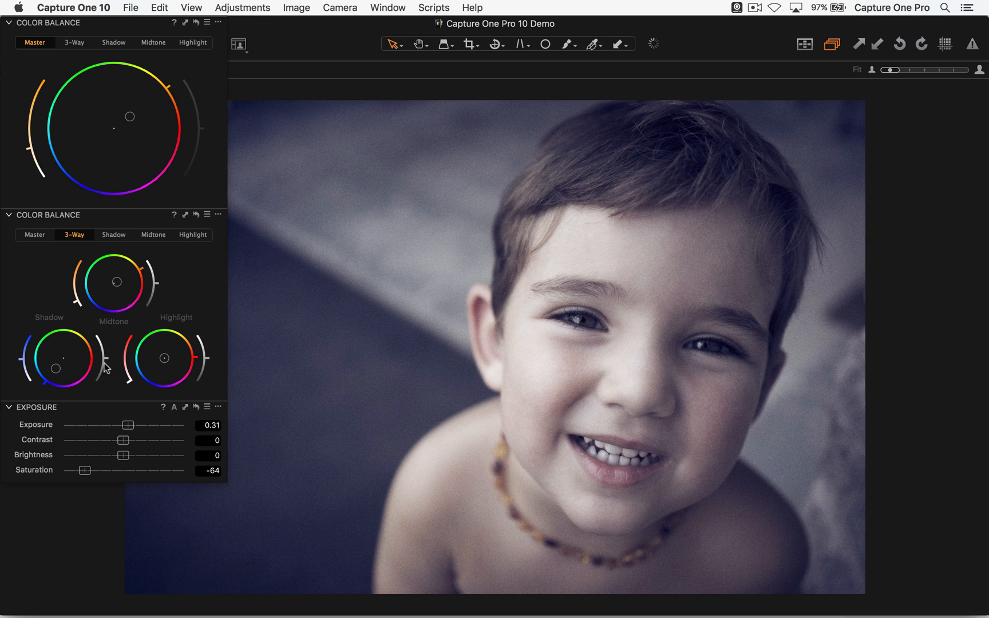
{"action": "mouse_move", "coordinate": [109, 358]}
{"action": "left_mouse_down"}
{"action": "mouse_move", "coordinate": [108, 344]}
{"action": "mouse_move", "coordinate": [111, 378]}
{"action": "mouse_move", "coordinate": [108, 363]}
{"action": "left_mouse_up"}
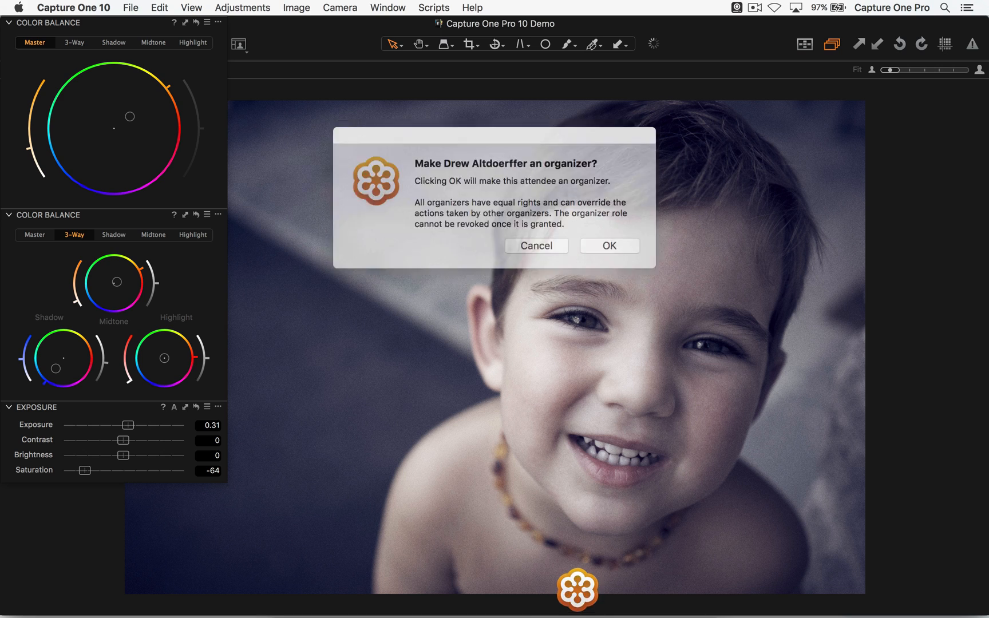
- Accept the GoToMeeting organizer prompt, switch back to Capture One and set the boy's photo to Saturation -41
{"action": "left_click", "coordinate": [584, 241]}
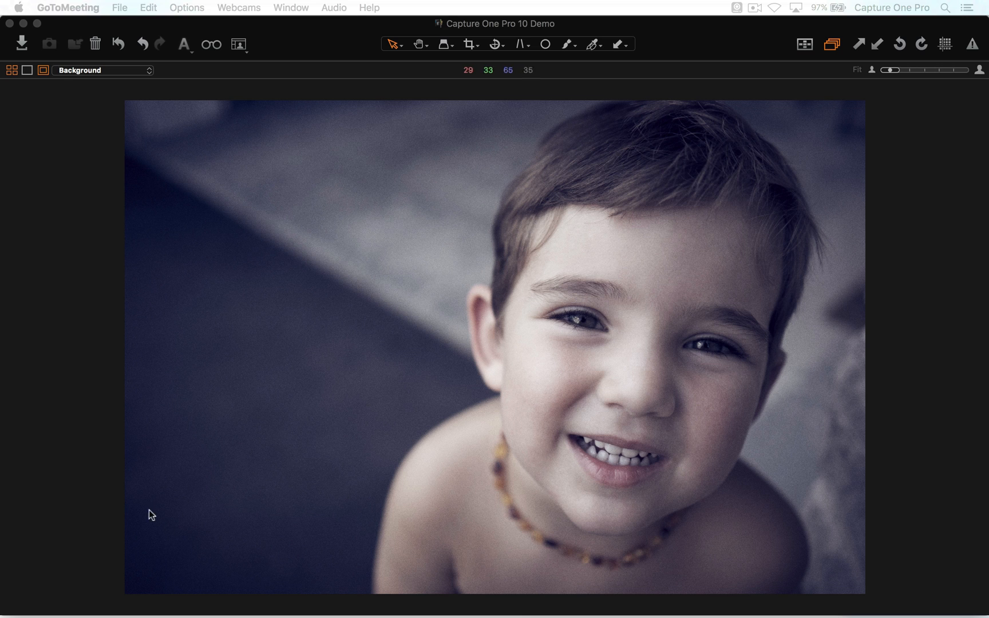
{"action": "left_click", "coordinate": [254, 490]}
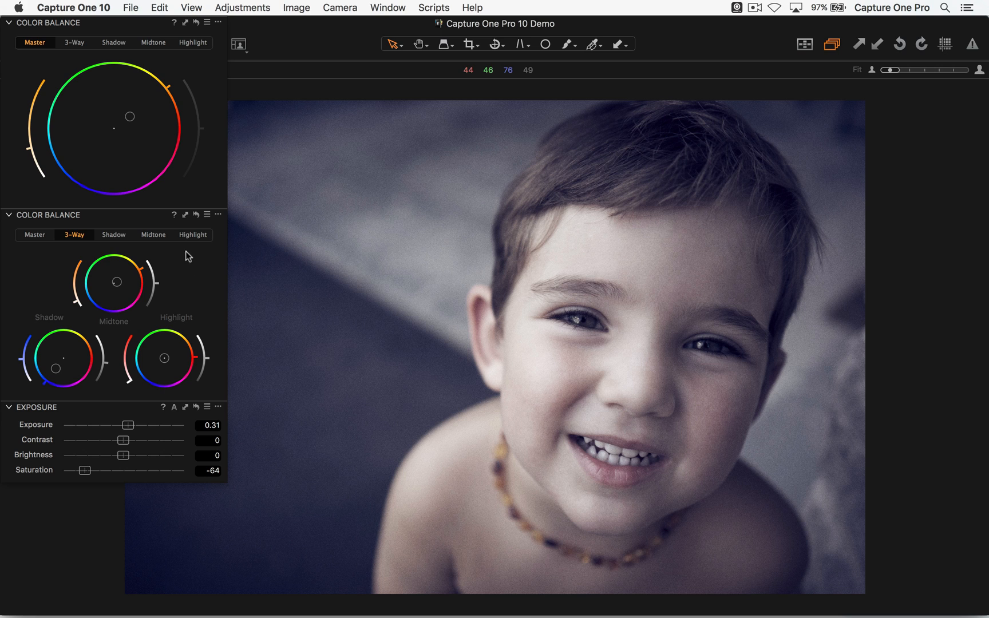
{"action": "left_click_drag", "start_coordinate": [84, 474], "coordinate": [98, 466]}
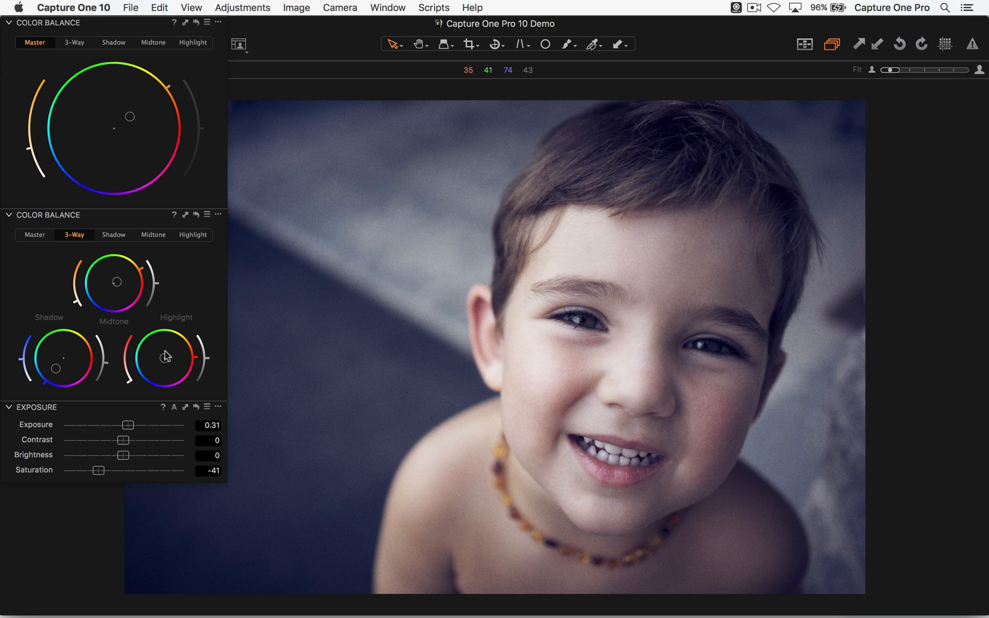
- Inspect the boy's eyes, cheek and the dark background beside his ear at 100% and return to the full image
{"action": "key", "text": "h"}
{"action": "double_click", "coordinate": [593, 328]}
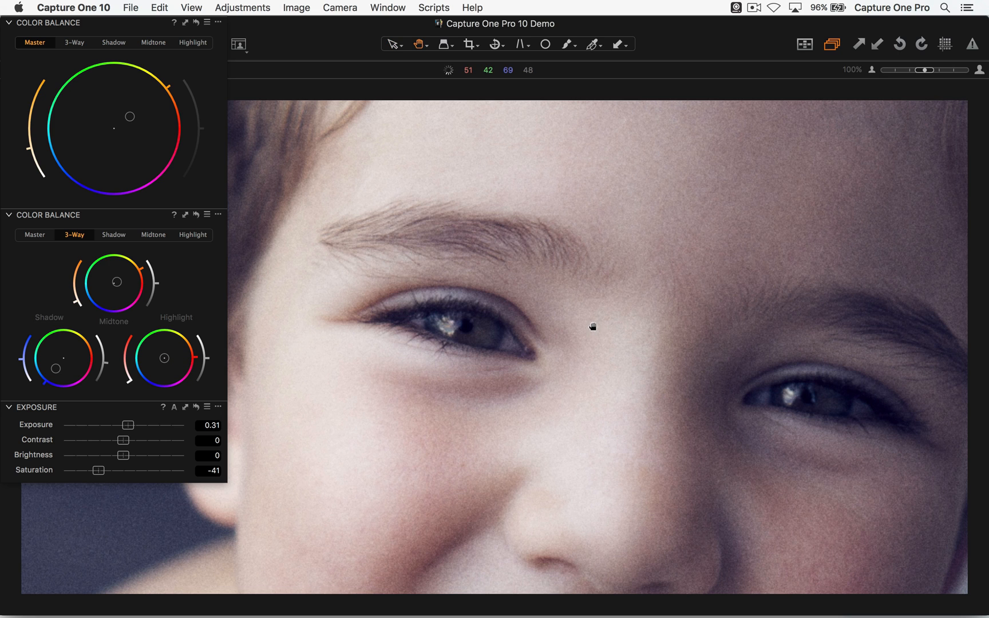
{"action": "left_click_drag", "start_coordinate": [444, 408], "coordinate": [633, 254]}
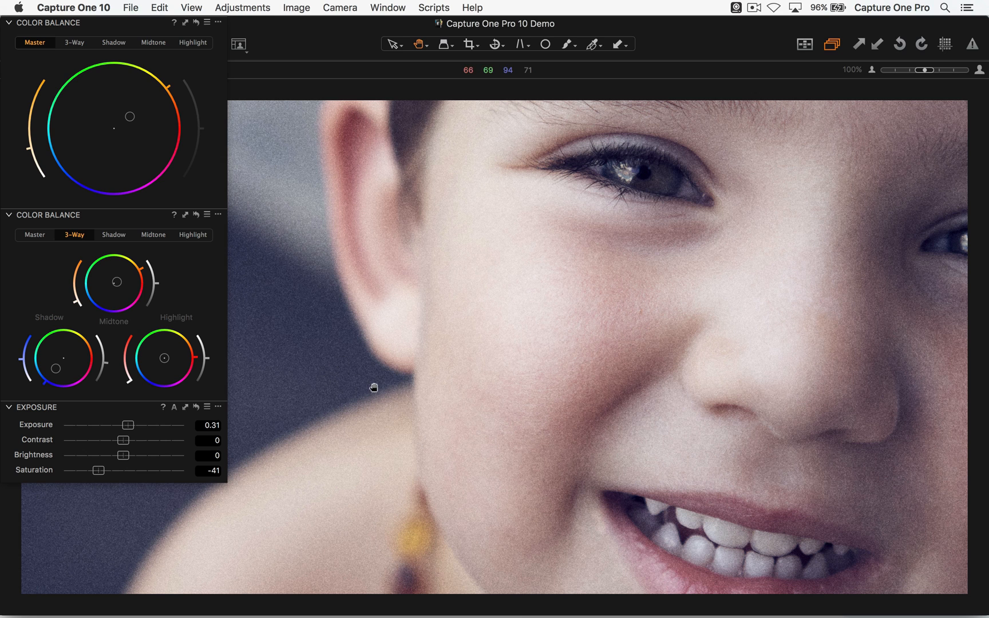
{"action": "double_click", "coordinate": [430, 329]}
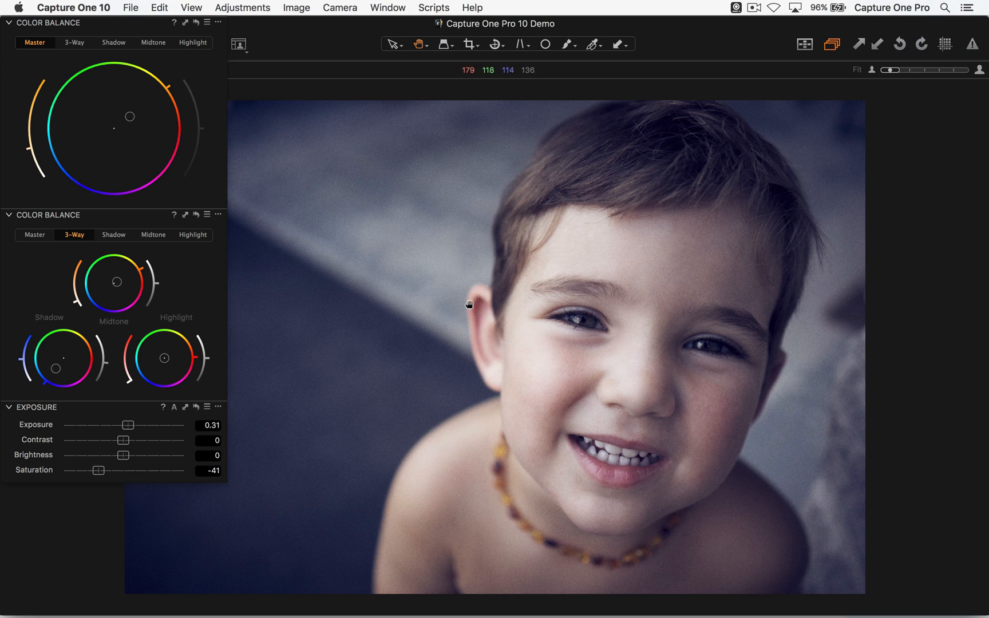
- Open the first variant of the tree bark photo DSC05904.ARW from the thumbnails and check its crop against the full frame
{"action": "key", "text": "super+alt+v"}
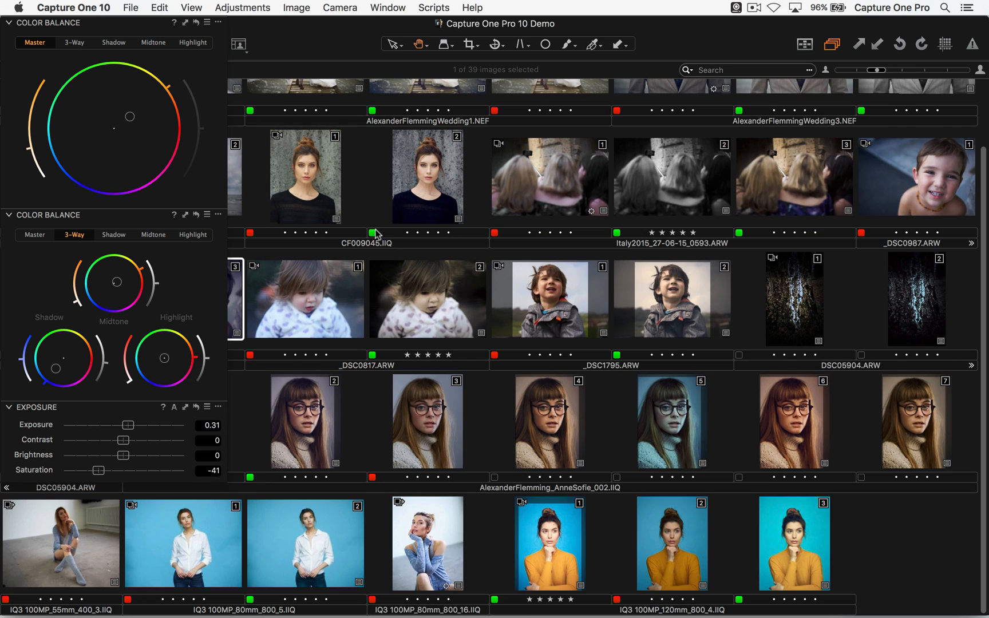
{"action": "scroll", "coordinate": [370, 222], "scroll_direction": "up", "scroll_amount": 3}
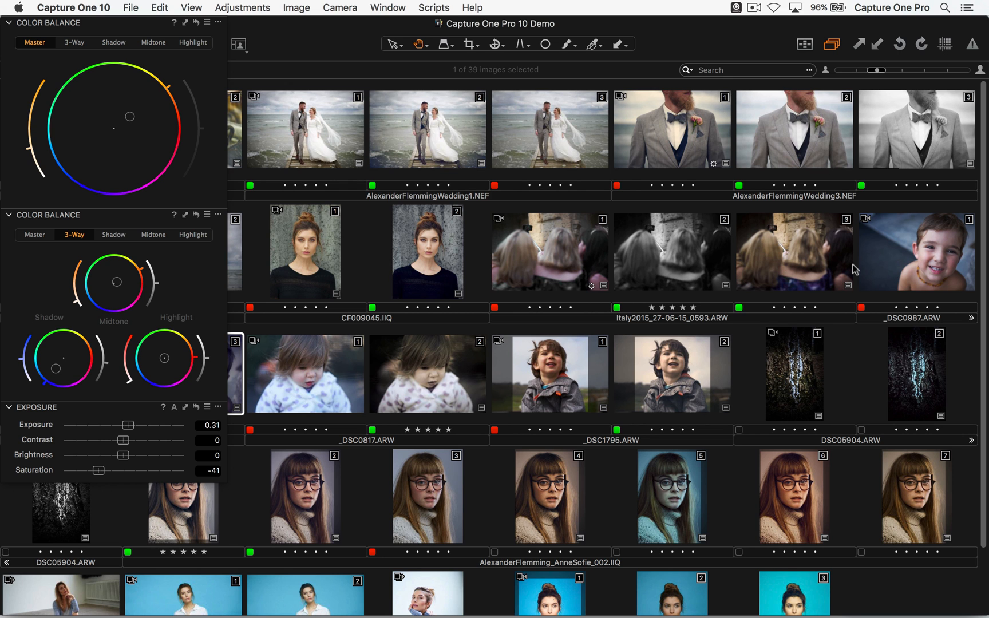
{"action": "double_click", "coordinate": [810, 394]}
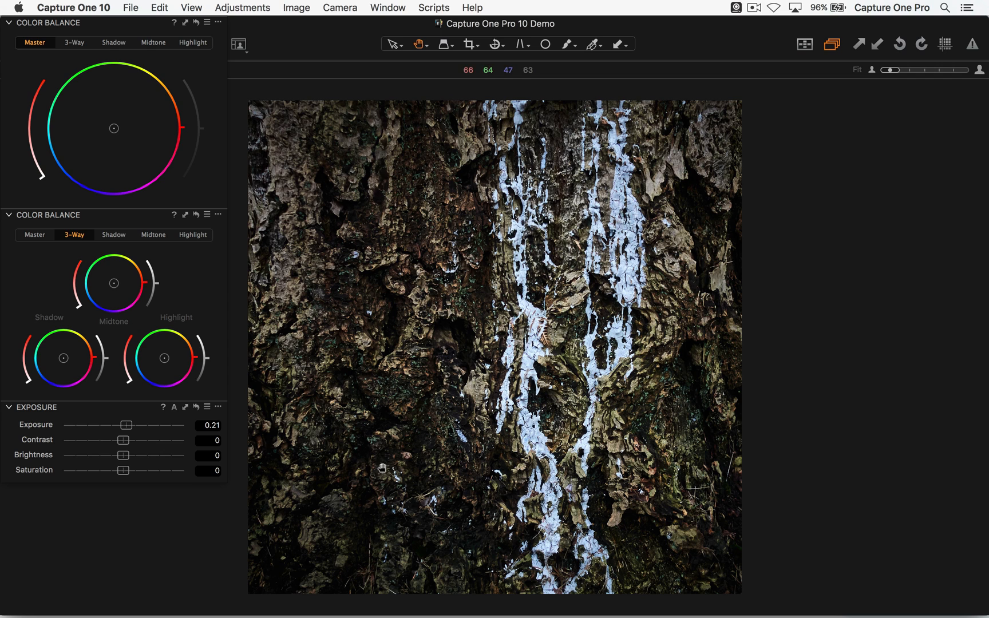
{"action": "key", "text": "v"}
{"action": "key", "text": "c"}
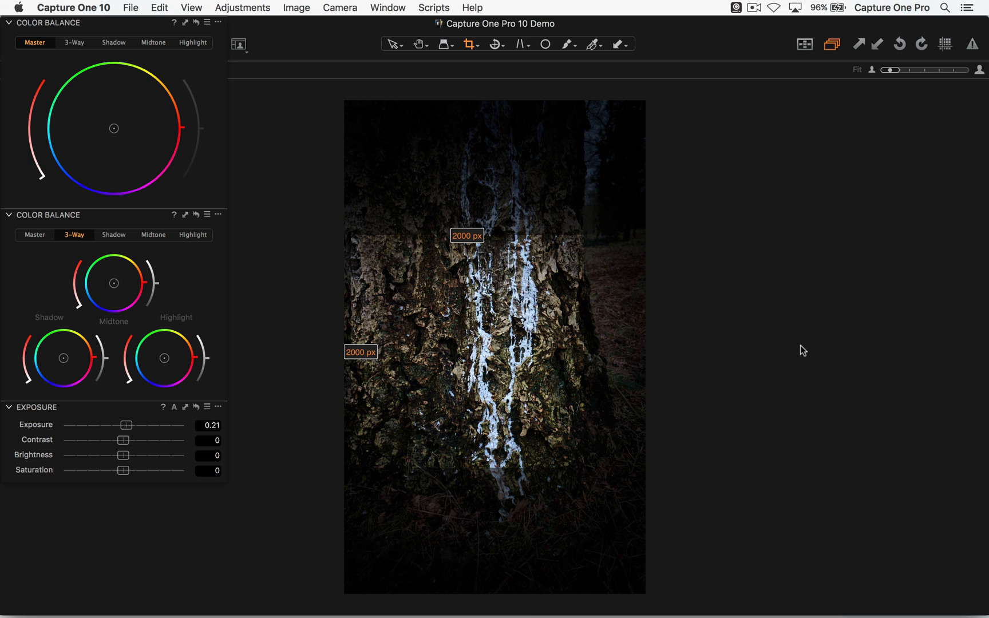
{"action": "key", "text": "v"}
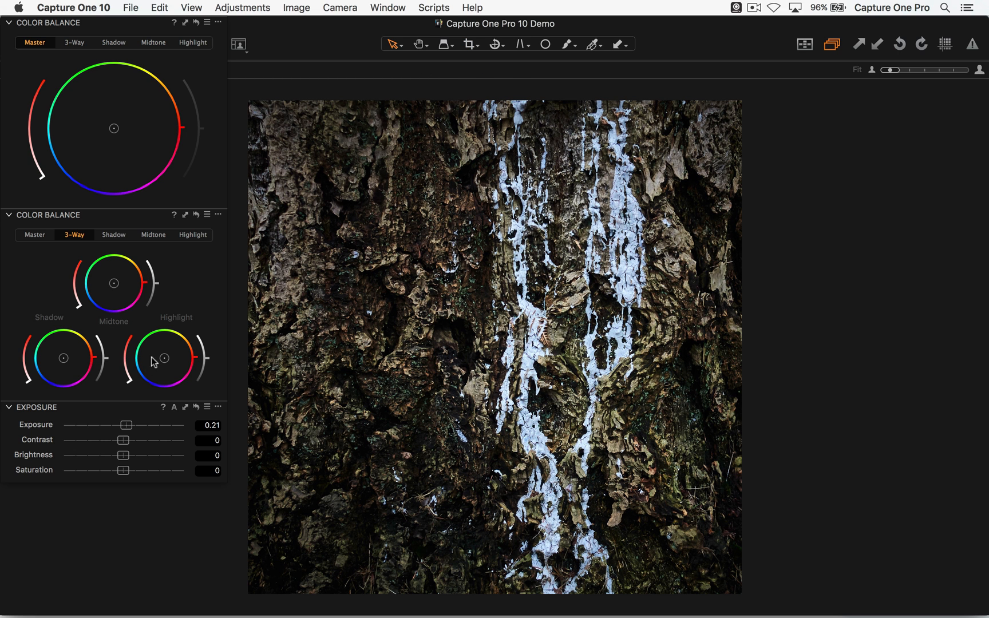
- Compare the blue-toned second variant of the bark photo with its black-and-white third variant, ending on the second
{"action": "key", "text": "Right"}
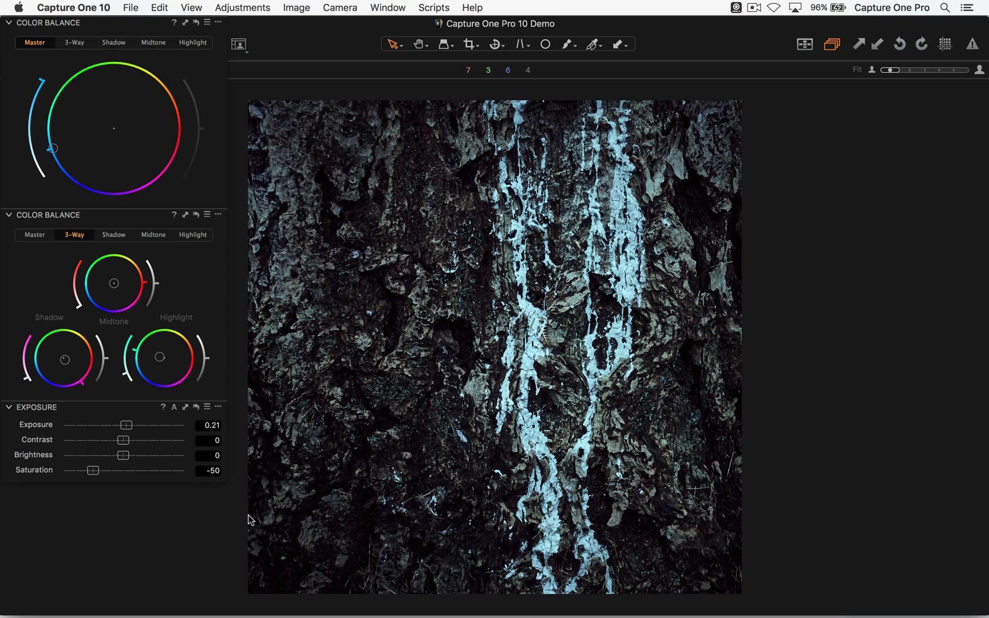
{"action": "key", "text": "Right"}
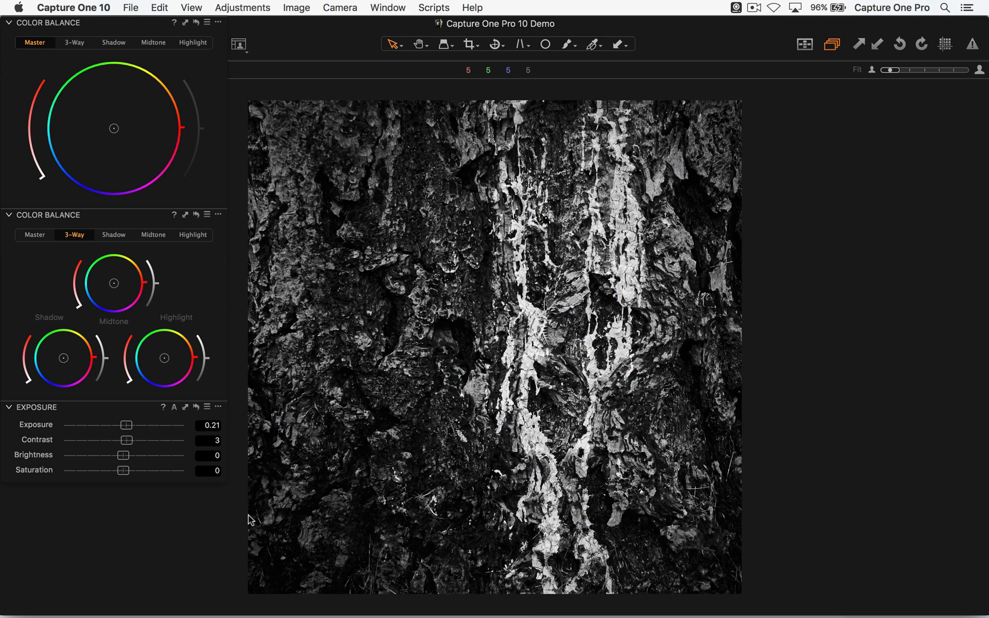
{"action": "key", "text": "Left"}
{"action": "key", "text": "Right"}
{"action": "key", "text": "Left"}
{"action": "key", "text": "Right"}
{"action": "key", "text": "Left"}
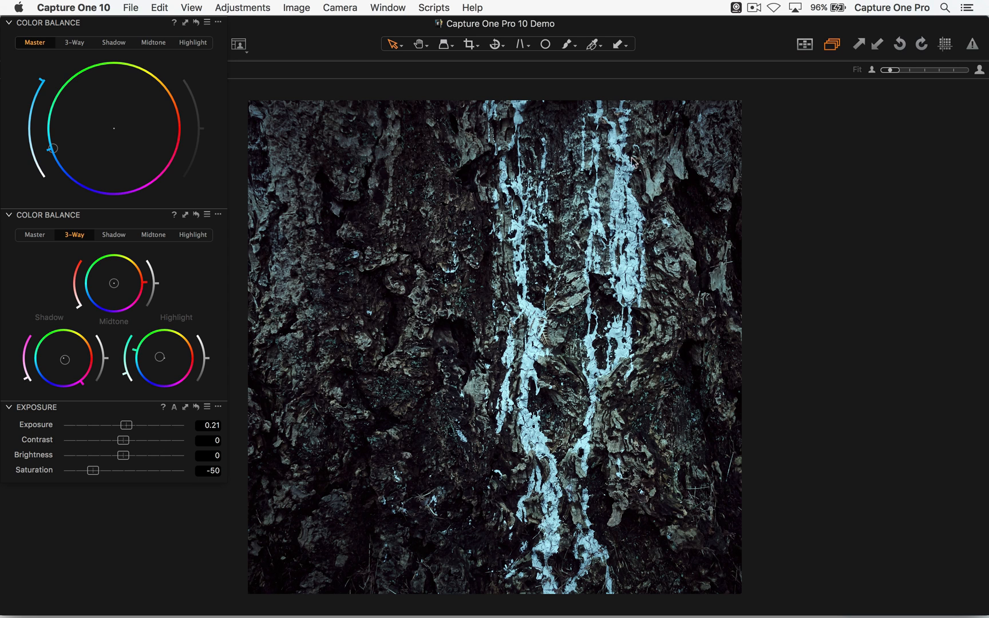
{"action": "key", "text": "Right"}
{"action": "key", "text": "Left"}
- Reset the Shadow and Highlight tints of the second bark variant and swing its Master tint from blue to orange
{"action": "double_click", "coordinate": [54, 374]}
{"action": "double_click", "coordinate": [172, 363]}
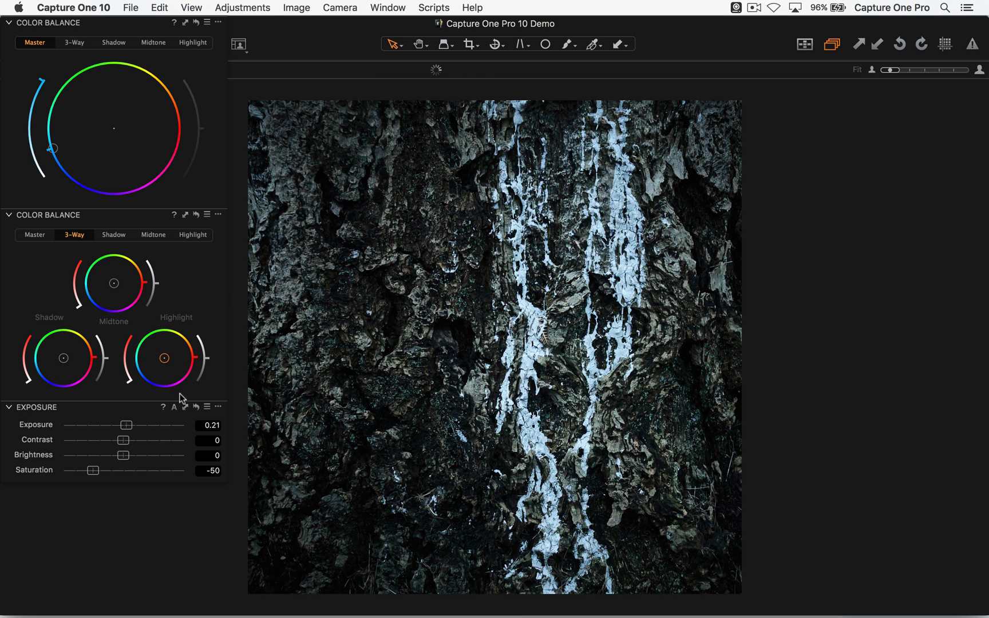
{"action": "left_click_drag", "start_coordinate": [52, 148], "coordinate": [153, 101]}
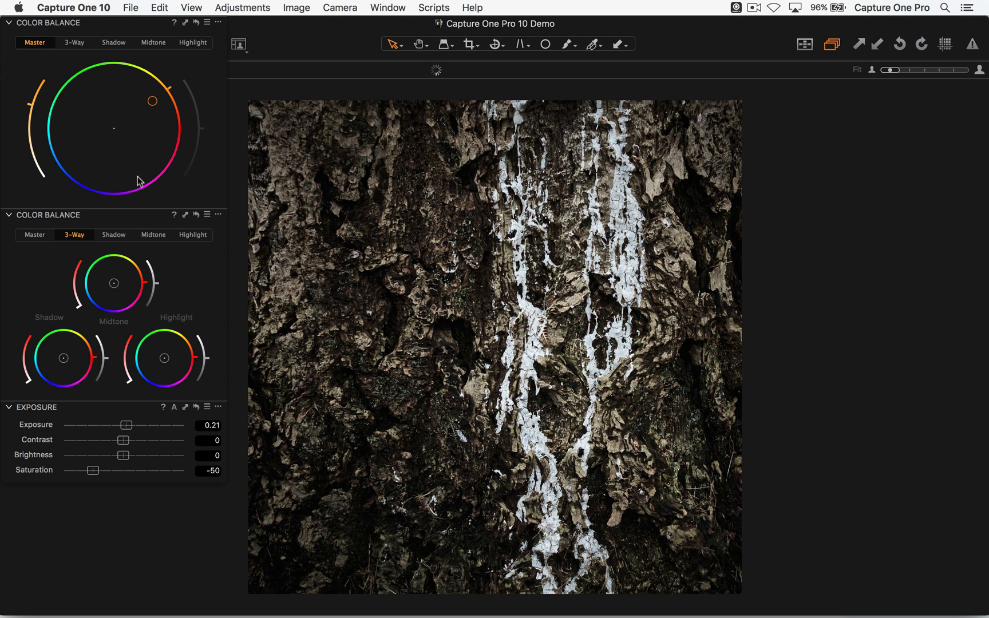
- Shift the bark photo's Master tint toward yellow and try Saturation at -47, 40 and -95
{"action": "mouse_move", "coordinate": [93, 471]}
{"action": "left_mouse_down"}
{"action": "mouse_move", "coordinate": [129, 472]}
{"action": "mouse_move", "coordinate": [77, 470]}
{"action": "mouse_move", "coordinate": [97, 472]}
{"action": "left_mouse_up"}
{"action": "left_click_drag", "start_coordinate": [143, 115], "coordinate": [148, 89]}
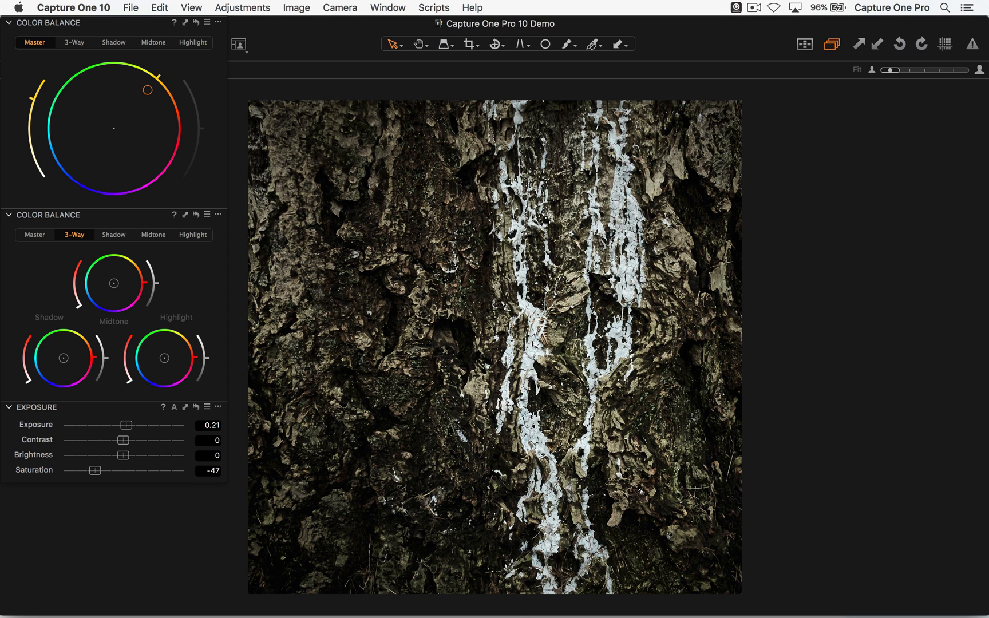
{"action": "mouse_move", "coordinate": [95, 471]}
{"action": "left_mouse_down"}
{"action": "mouse_move", "coordinate": [214, 475]}
{"action": "mouse_move", "coordinate": [147, 470]}
{"action": "left_mouse_up"}
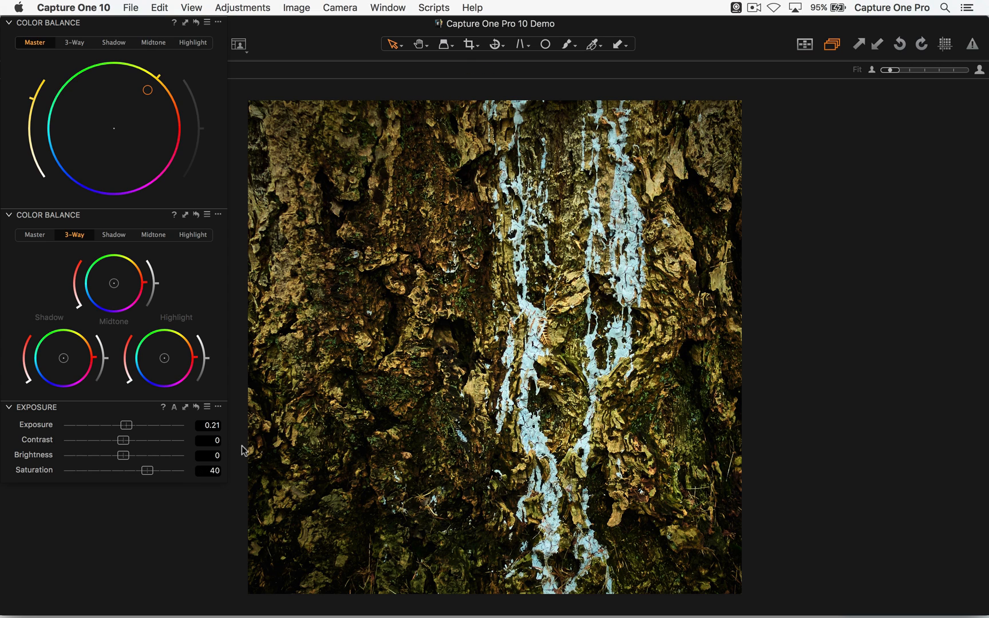
{"action": "mouse_move", "coordinate": [145, 472]}
{"action": "left_mouse_down"}
{"action": "mouse_move", "coordinate": [44, 477]}
{"action": "mouse_move", "coordinate": [109, 468]}
{"action": "mouse_move", "coordinate": [131, 472]}
{"action": "mouse_move", "coordinate": [50, 472]}
{"action": "mouse_move", "coordinate": [210, 476]}
{"action": "mouse_move", "coordinate": [67, 471]}
{"action": "left_mouse_up"}
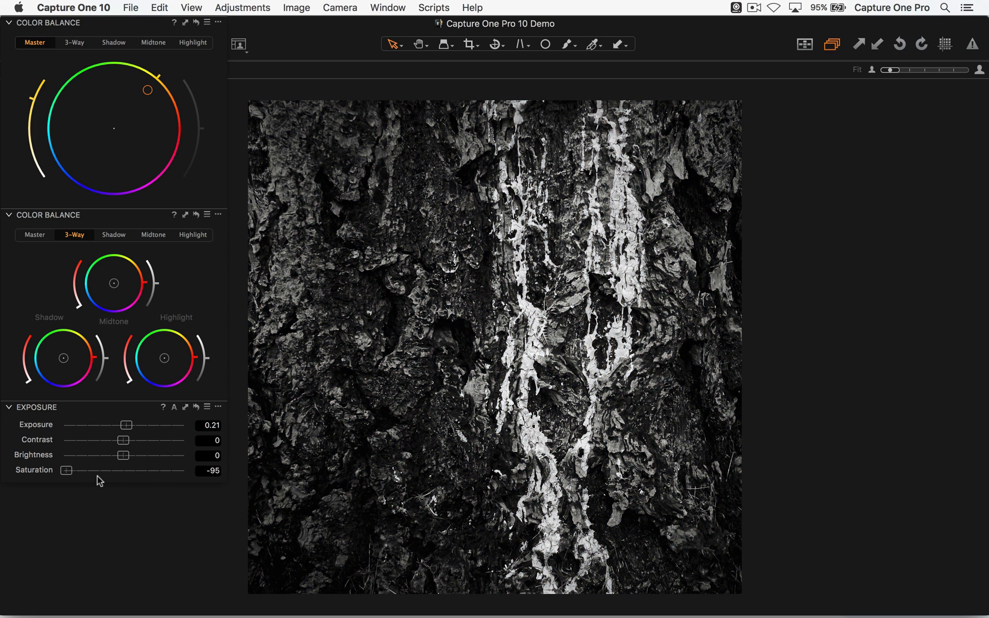
- Compare the desaturated bark grade with its unadjusted state and with the black-and-white third variant
{"action": "key", "text": "super+z"}
{"action": "key", "text": "super+z"}
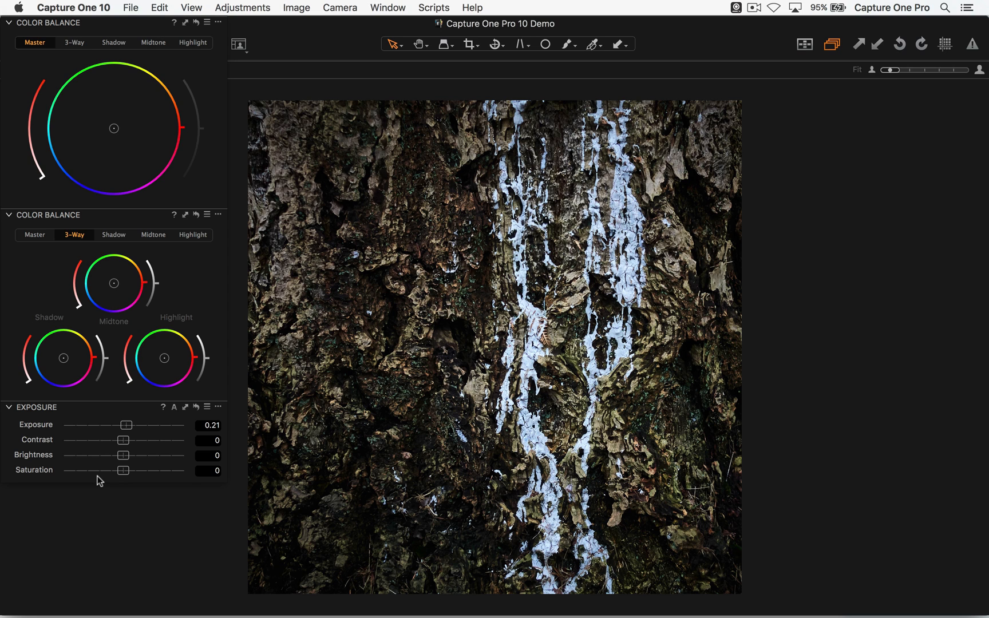
{"action": "key", "text": "super+shift+z"}
{"action": "key", "text": "super+shift+z"}
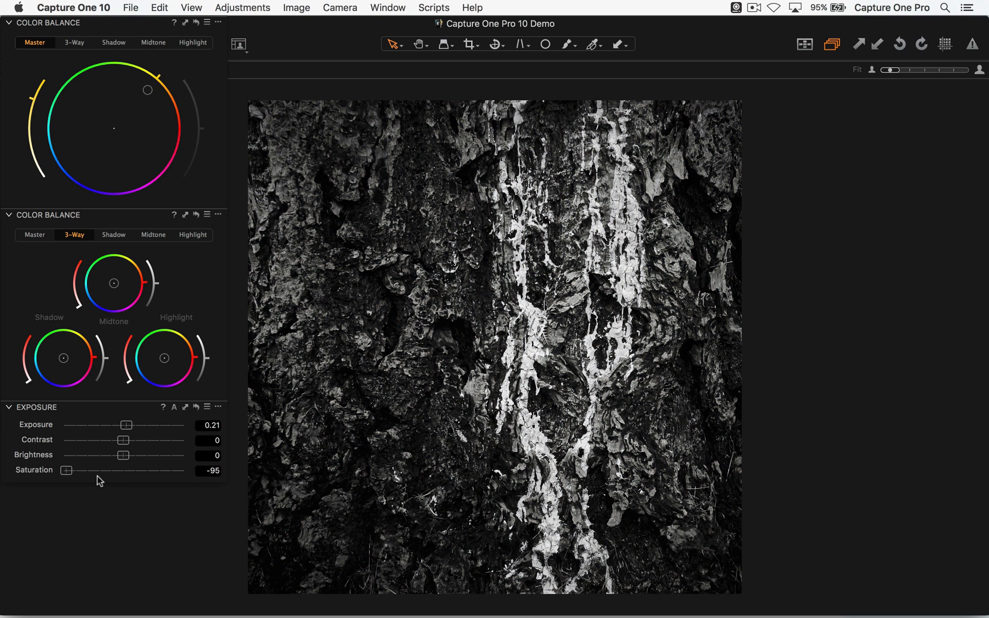
{"action": "key", "text": "Right"}
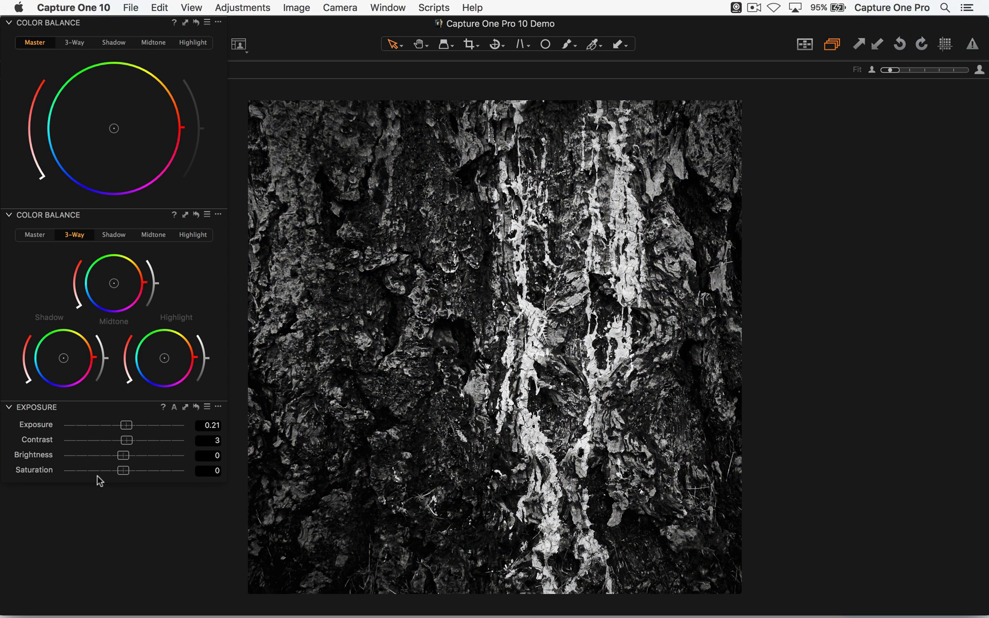
{"action": "key", "text": "Left"}
- Set the bark photo's Saturation to -41, ease the yellow Master tint back slightly and push the Shadow tint toward blue
{"action": "left_click_drag", "start_coordinate": [67, 470], "coordinate": [98, 470]}
{"action": "left_click_drag", "start_coordinate": [148, 90], "coordinate": [144, 100]}
{"action": "left_click_drag", "start_coordinate": [64, 357], "coordinate": [59, 364]}
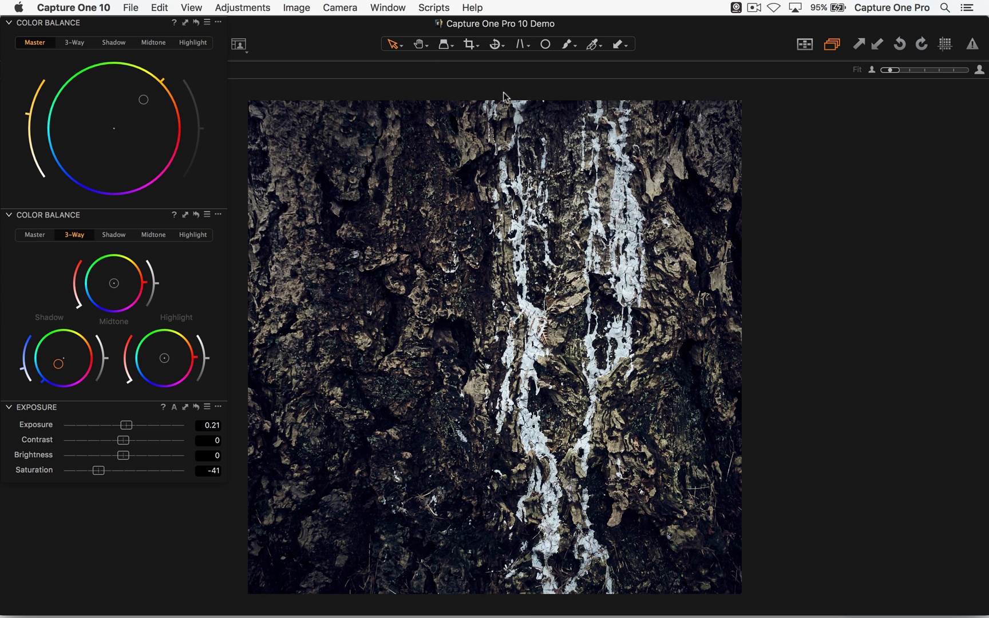
- Return to the thumbnails and browse the collection for the next photo to grade
{"action": "key", "text": "alt+super+v"}
{"action": "scroll", "coordinate": [572, 229], "scroll_direction": "up", "scroll_amount": 3}
{"action": "scroll", "coordinate": [596, 229], "scroll_direction": "down", "scroll_amount": 3}
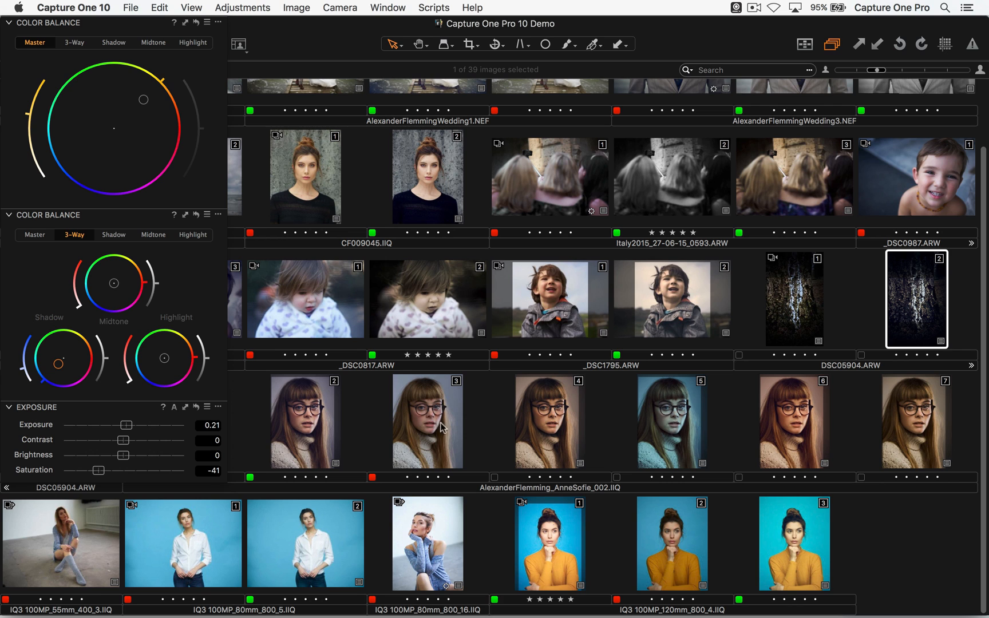
- Open the second variant of the portrait with glasses and preview built-in Color Balance presets, including Warm Green, Warm Look +1, Purple Punch and Cool Look +0
{"action": "double_click", "coordinate": [309, 430]}
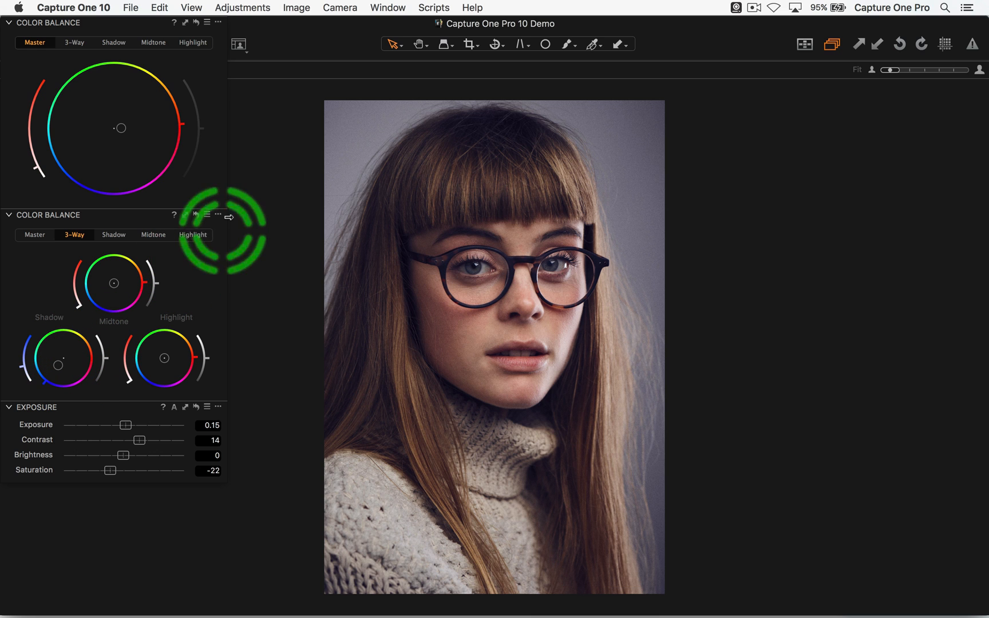
{"action": "left_click", "coordinate": [206, 216]}
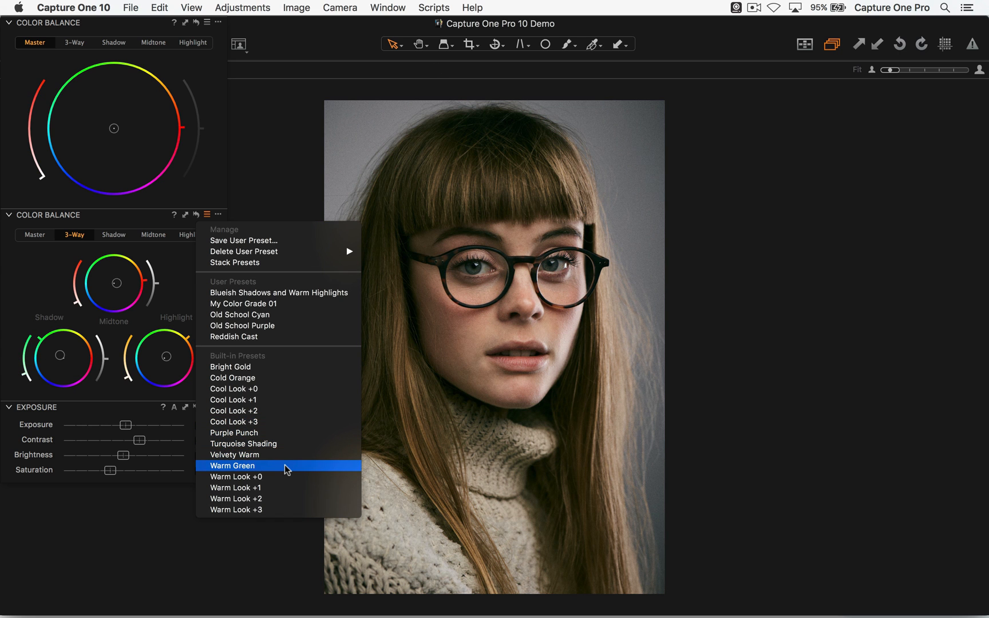
{"action": "key", "text": "Down"}
{"action": "key", "text": "Down"}
{"action": "key", "text": "Down"}
{"action": "key", "text": "Down"}
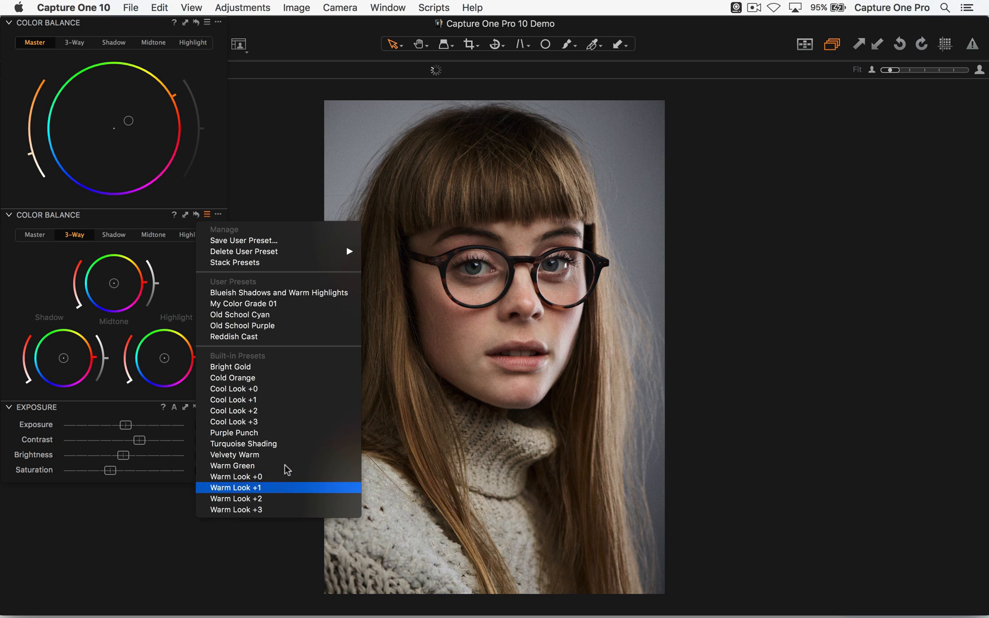
{"action": "key", "text": "Up"}
{"action": "key", "text": "Up"}
{"action": "key", "text": "Up"}
{"action": "key", "text": "Up"}
{"action": "key", "text": "Up"}
{"action": "key", "text": "Up"}
{"action": "key", "text": "Up"}
{"action": "key", "text": "Up"}
{"action": "key", "text": "Up"}
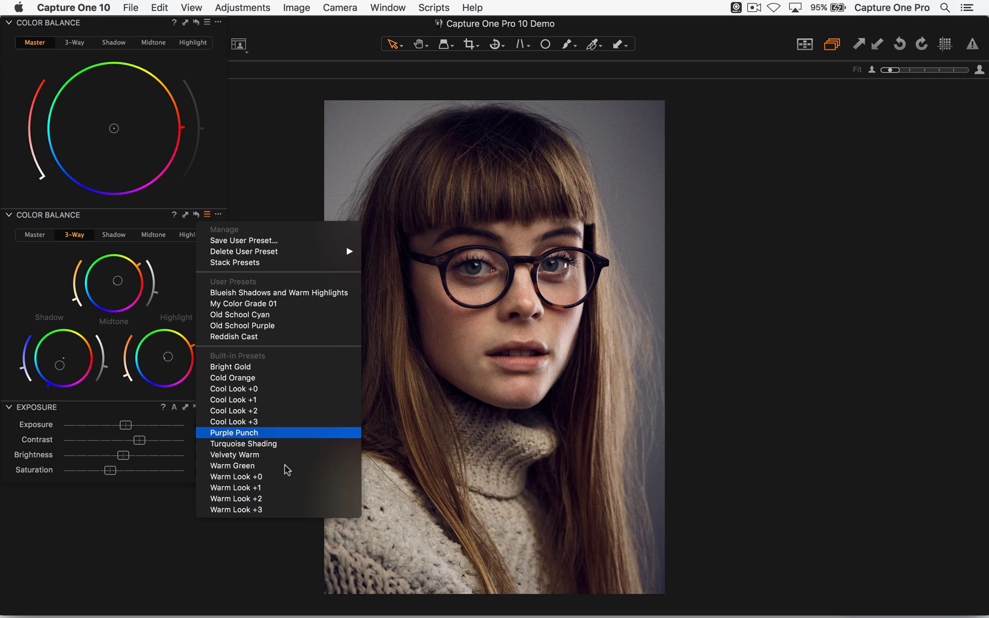
{"action": "key", "text": "Up"}
{"action": "key", "text": "Up"}
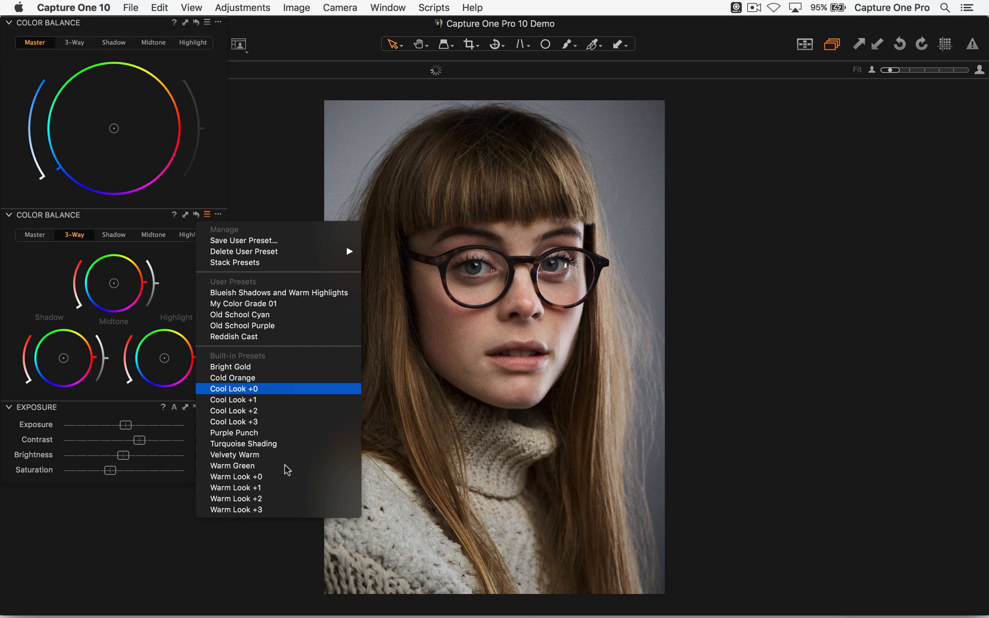
{"action": "left_click", "coordinate": [267, 181]}
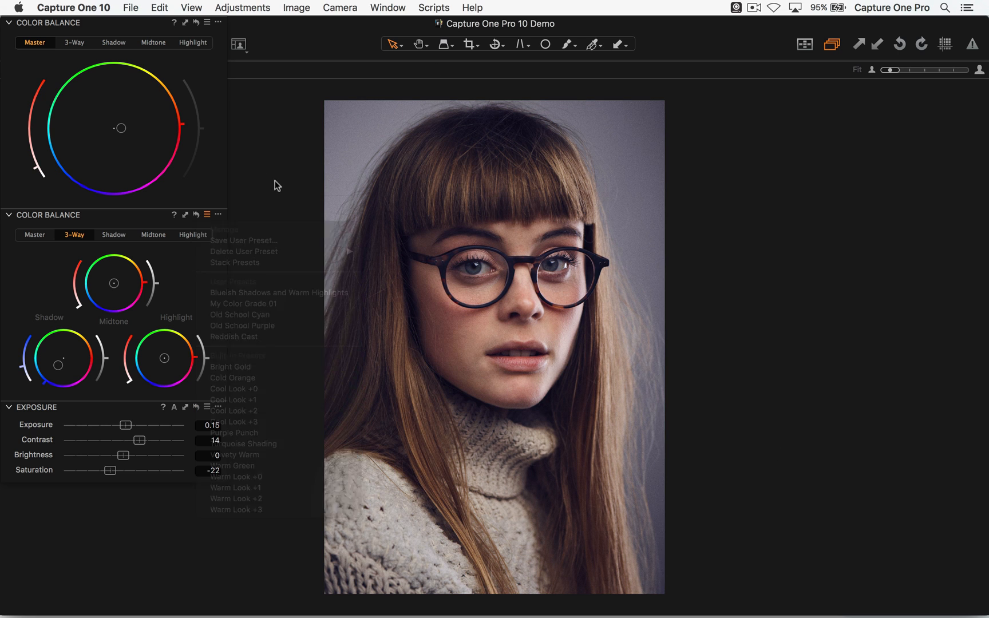
- Switch to the Phase One IQP blog in Safari and widen the browser window to fill the screen
{"action": "key", "text": "super+Tab"}
{"action": "key", "text": "super+Tab"}
{"action": "key", "text": "super+Tab"}
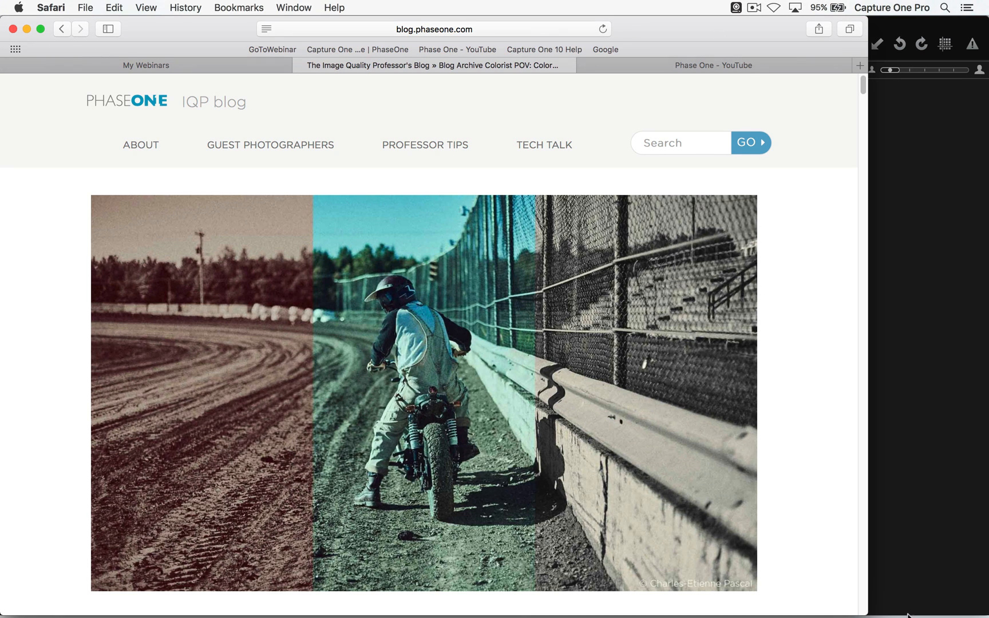
{"action": "left_click_drag", "start_coordinate": [866, 613], "coordinate": [984, 610]}
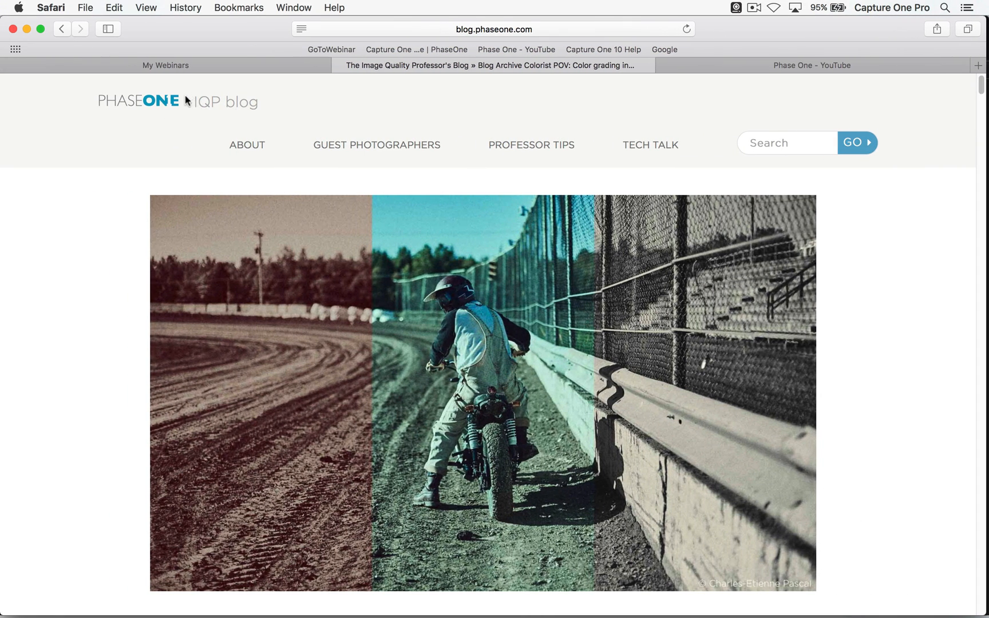
- Search the IQP blog for "color grade"
{"action": "scroll", "coordinate": [311, 230], "scroll_direction": "down", "scroll_amount": 1}
{"action": "type", "text": "color grade"}
{"action": "key", "text": "Return"}
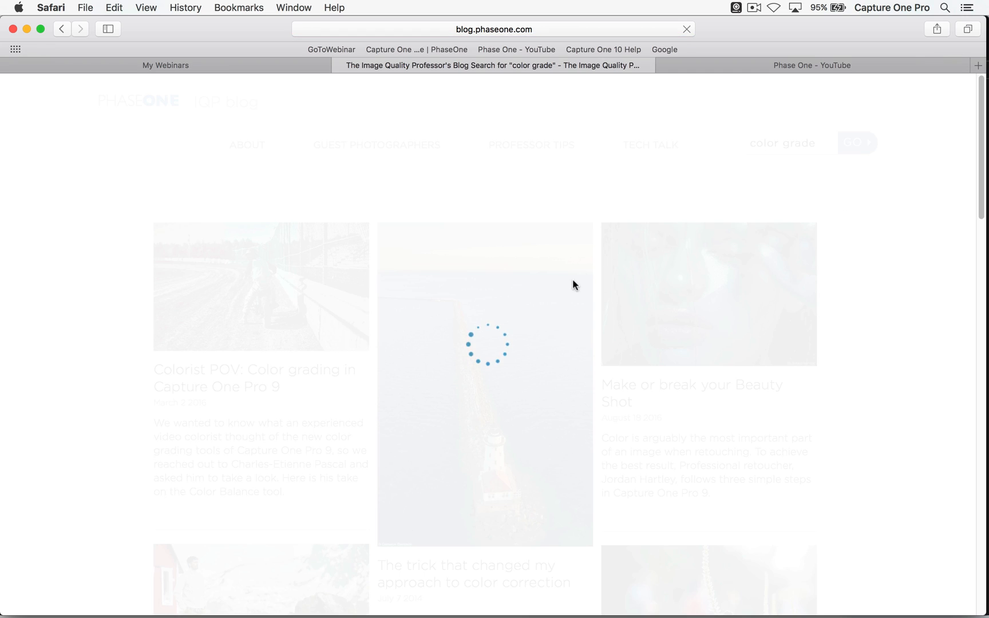
- Look through the blog results and open the article "Colorist POV: Color grading in Capture One Pro 9"
{"action": "scroll", "coordinate": [487, 332], "scroll_direction": "down", "scroll_amount": 3}
{"action": "scroll", "coordinate": [487, 336], "scroll_direction": "down", "scroll_amount": 1}
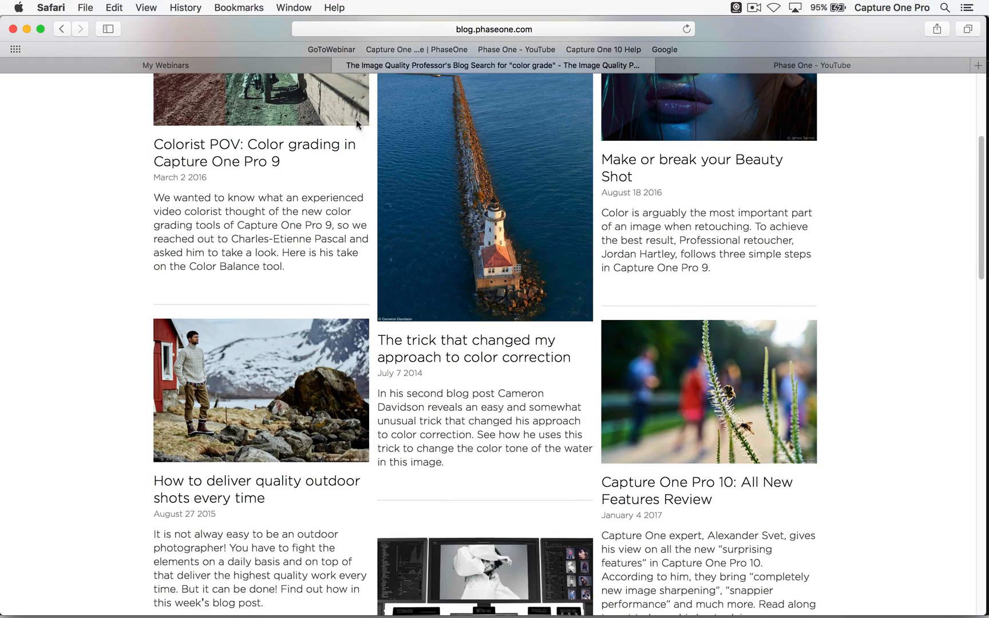
{"action": "scroll", "coordinate": [464, 258], "scroll_direction": "down", "scroll_amount": 7}
{"action": "scroll", "coordinate": [466, 387], "scroll_direction": "up", "scroll_amount": 11}
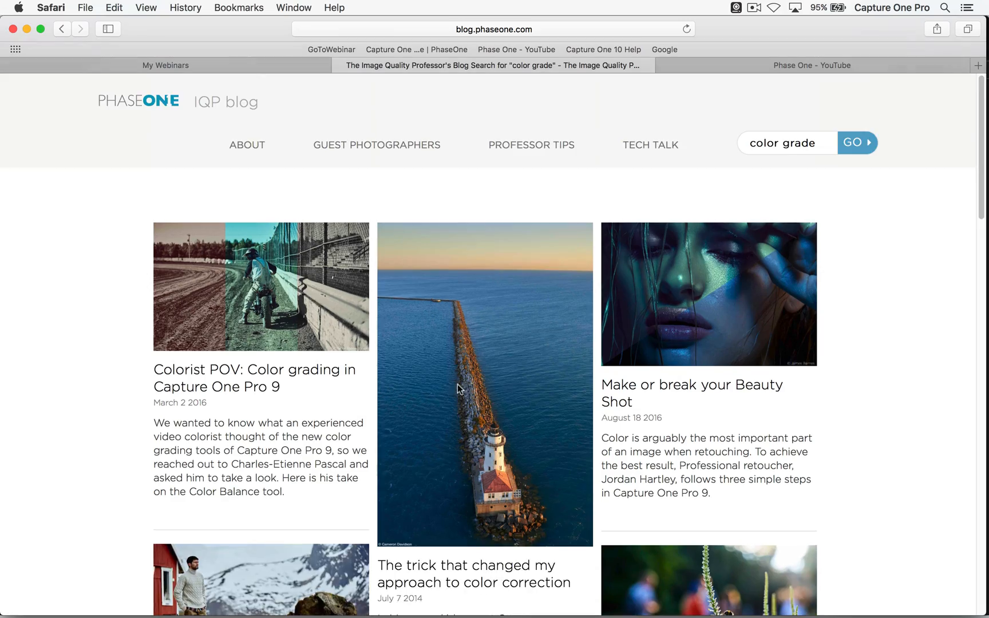
{"action": "left_click", "coordinate": [233, 379]}
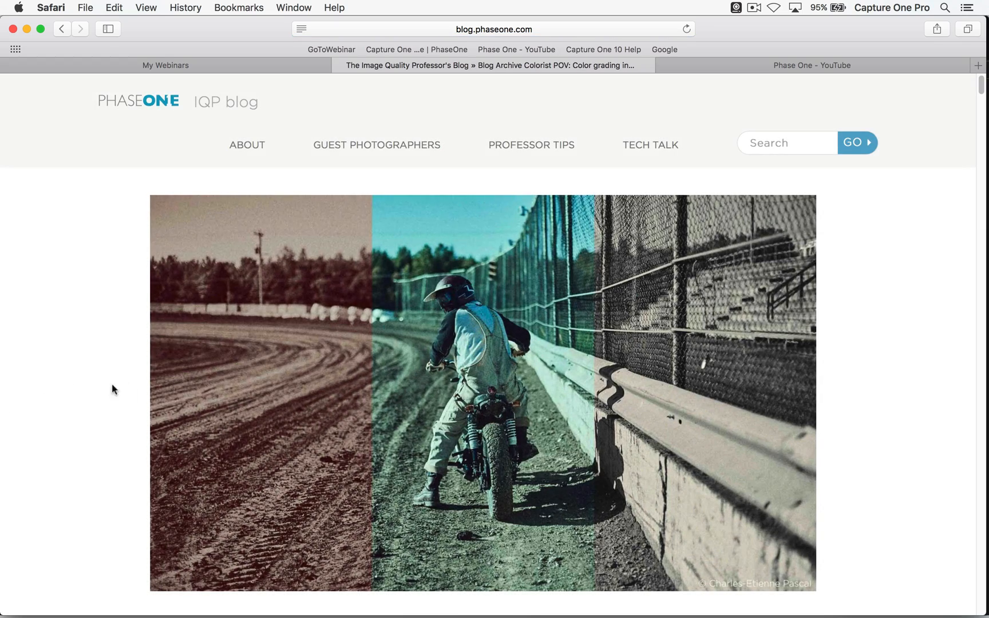
- Read through the article's explanation of the Color Balance Tool and its example grades, from the reddish color cast through Old School Purple
{"action": "scroll", "coordinate": [85, 343], "scroll_direction": "down", "scroll_amount": 5}
{"action": "scroll", "coordinate": [79, 305], "scroll_direction": "down", "scroll_amount": 5}
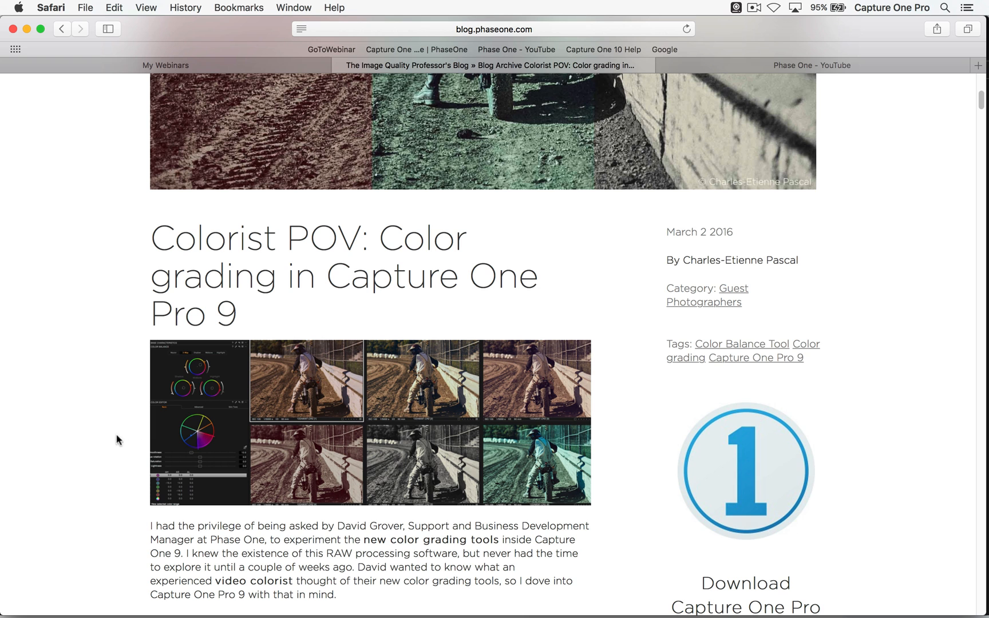
{"action": "scroll", "coordinate": [111, 443], "scroll_direction": "down", "scroll_amount": 2}
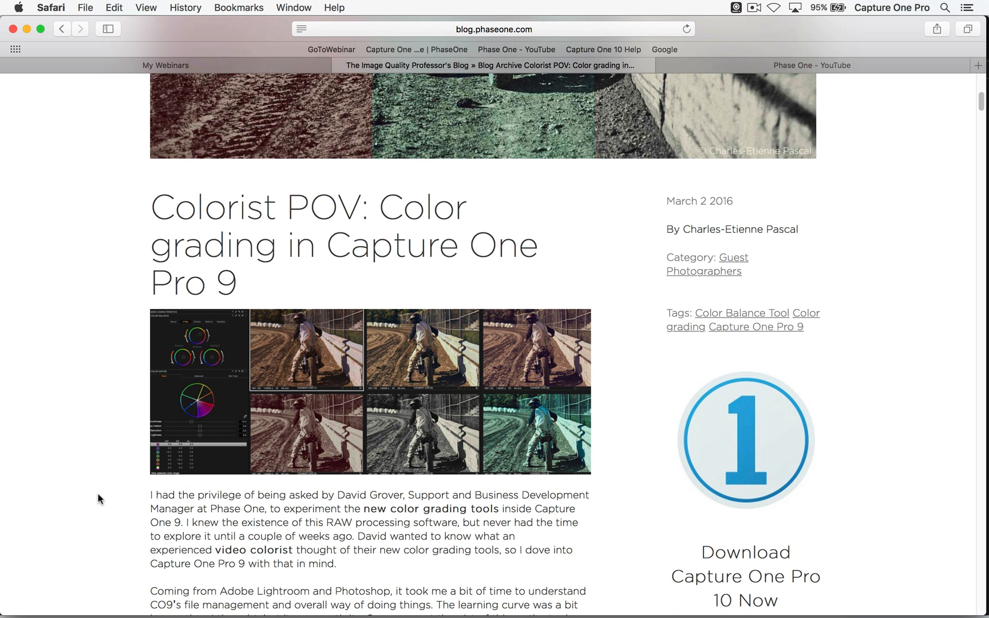
{"action": "scroll", "coordinate": [99, 437], "scroll_direction": "down", "scroll_amount": 10}
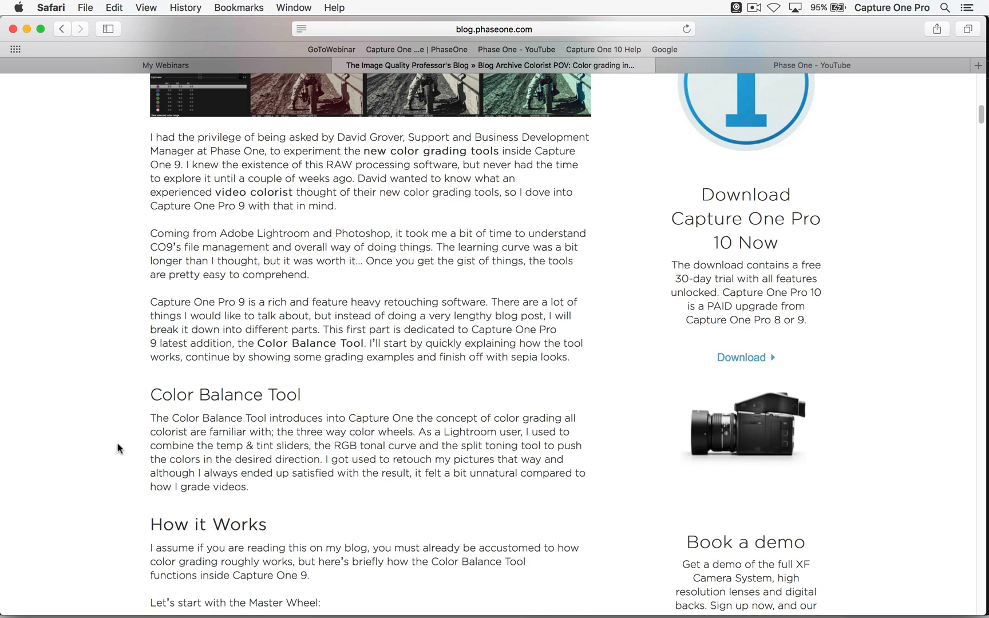
{"action": "scroll", "coordinate": [112, 440], "scroll_direction": "down", "scroll_amount": 5}
{"action": "scroll", "coordinate": [114, 436], "scroll_direction": "down", "scroll_amount": 20}
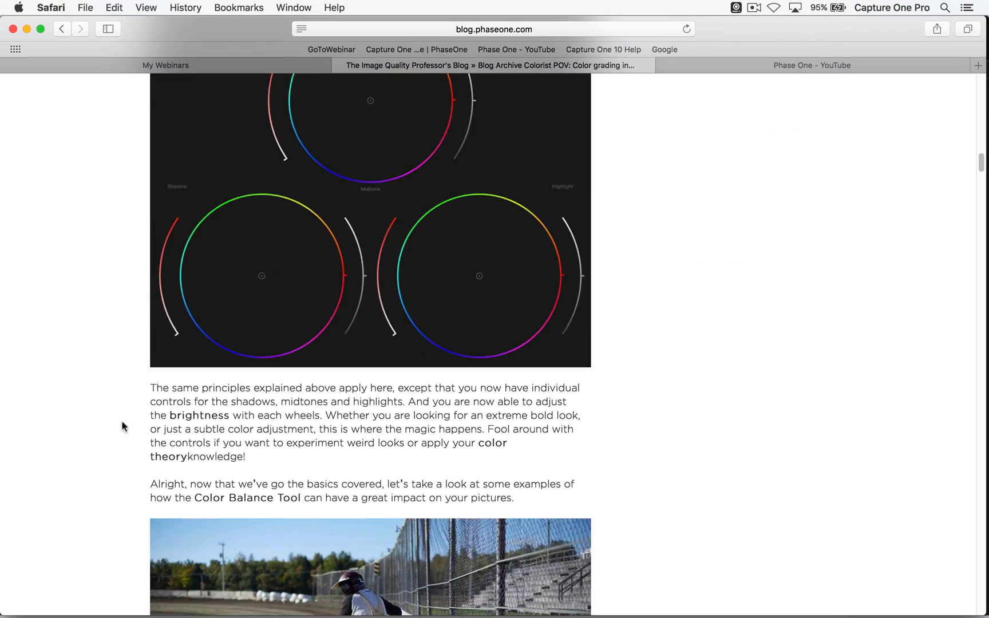
{"action": "scroll", "coordinate": [120, 351], "scroll_direction": "down", "scroll_amount": 20}
{"action": "scroll", "coordinate": [108, 294], "scroll_direction": "up", "scroll_amount": 3}
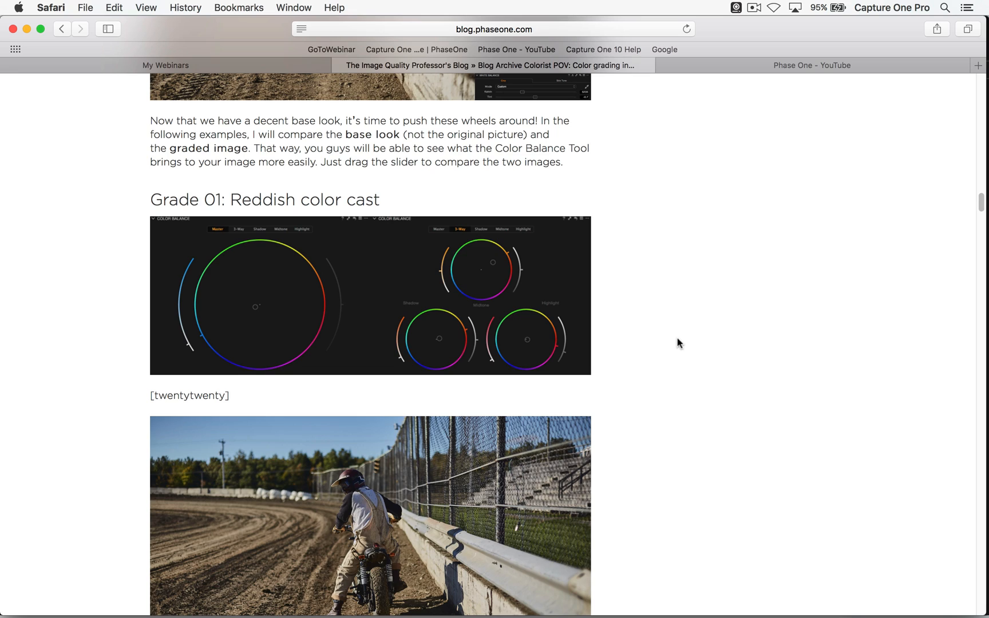
{"action": "scroll", "coordinate": [670, 376], "scroll_direction": "down", "scroll_amount": 15}
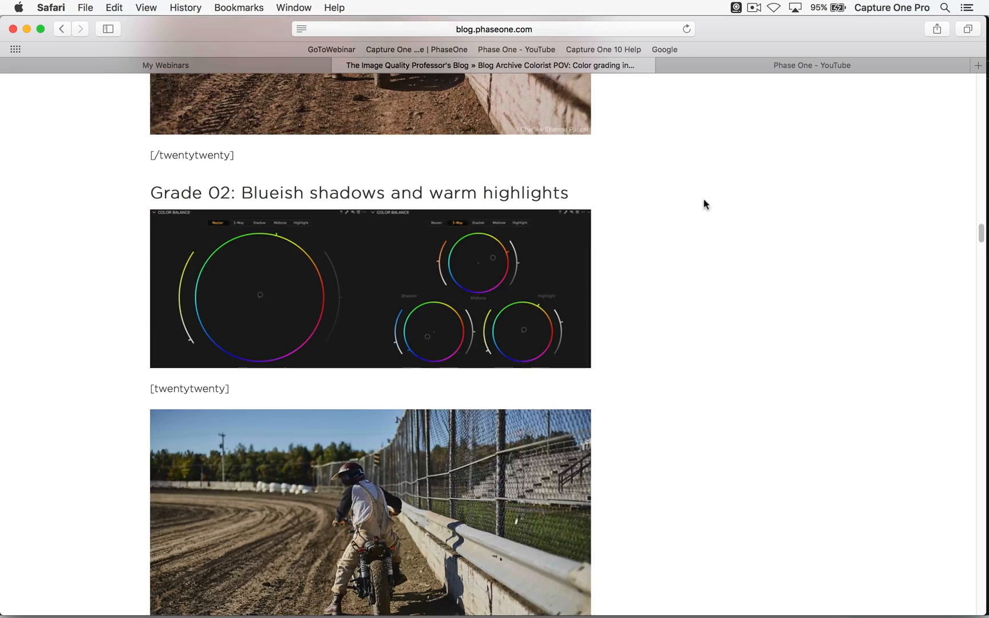
{"action": "scroll", "coordinate": [671, 381], "scroll_direction": "down", "scroll_amount": 10}
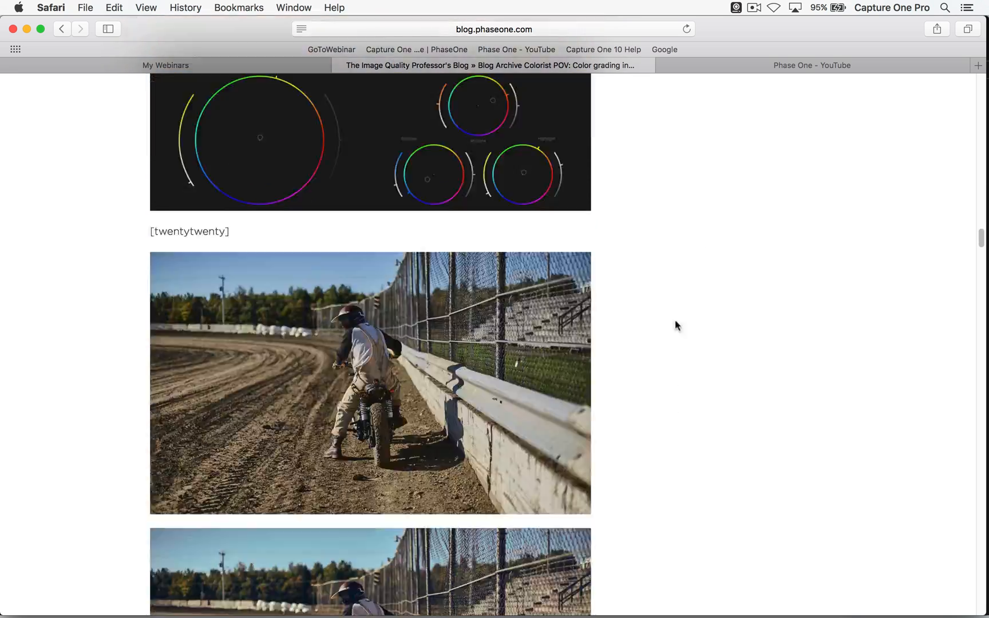
{"action": "scroll", "coordinate": [681, 353], "scroll_direction": "down", "scroll_amount": 15}
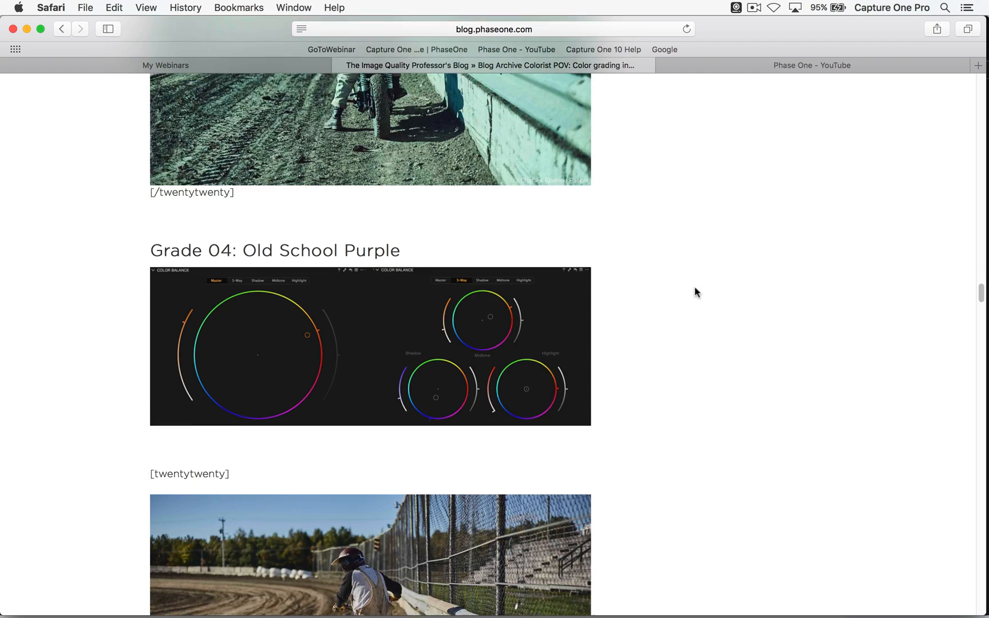
{"action": "scroll", "coordinate": [704, 263], "scroll_direction": "down", "scroll_amount": 9}
- Switch back to Capture One and preview the user Color Balance presets from Blueish Shadows and Warm Highlights to Reddish Cast on the portrait, applying none
{"action": "key", "text": "super+Tab"}
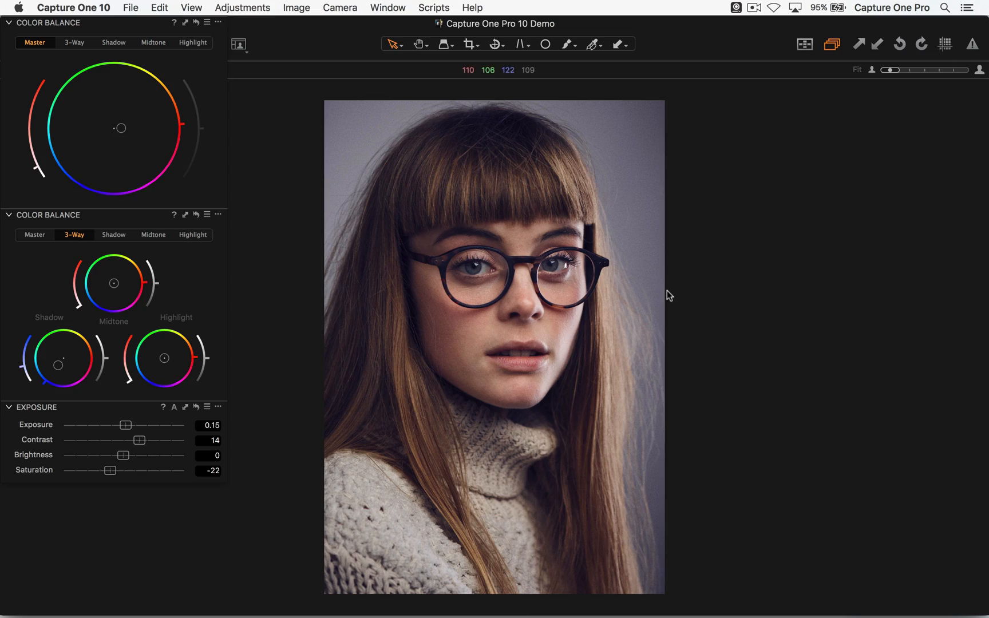
{"action": "left_click", "coordinate": [207, 215]}
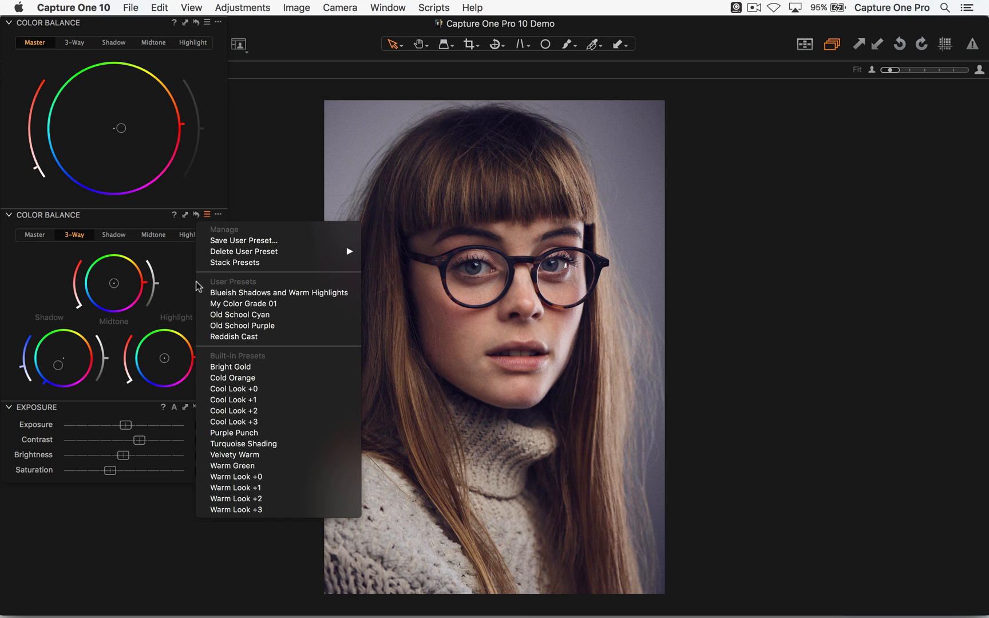
{"action": "key", "text": "Up"}
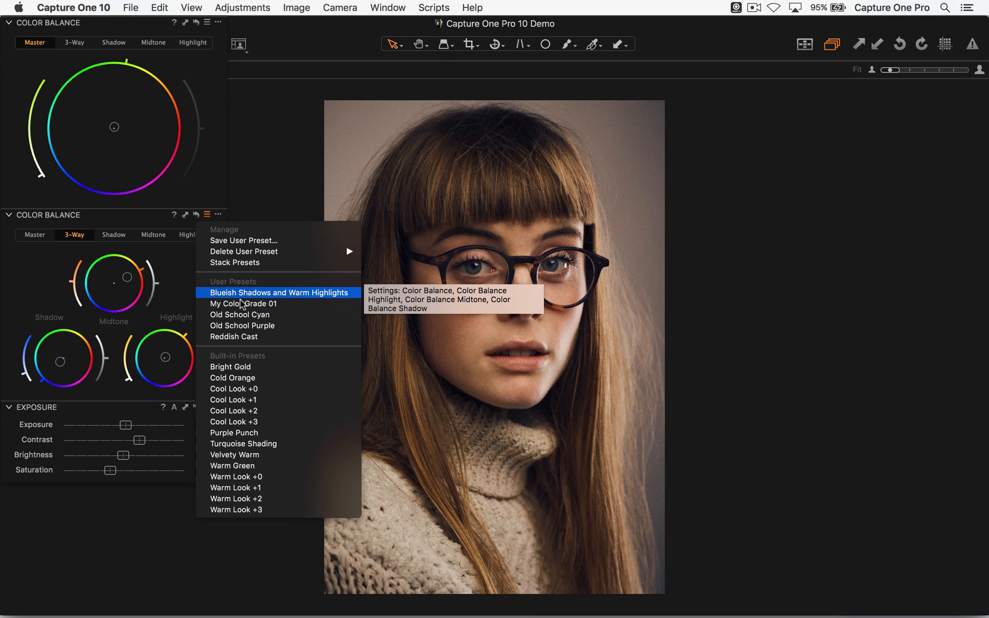
{"action": "key", "text": "Down"}
{"action": "key", "text": "Down"}
{"action": "key", "text": "Down"}
{"action": "key", "text": "Down"}
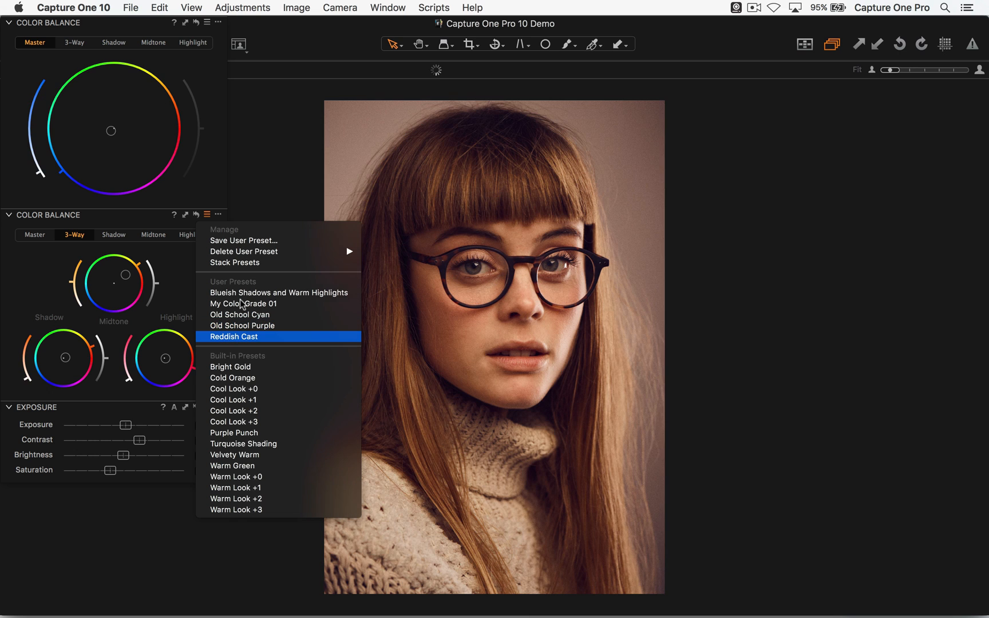
{"action": "key", "text": "Up"}
{"action": "key", "text": "Up"}
{"action": "key", "text": "Up"}
{"action": "key", "text": "Up"}
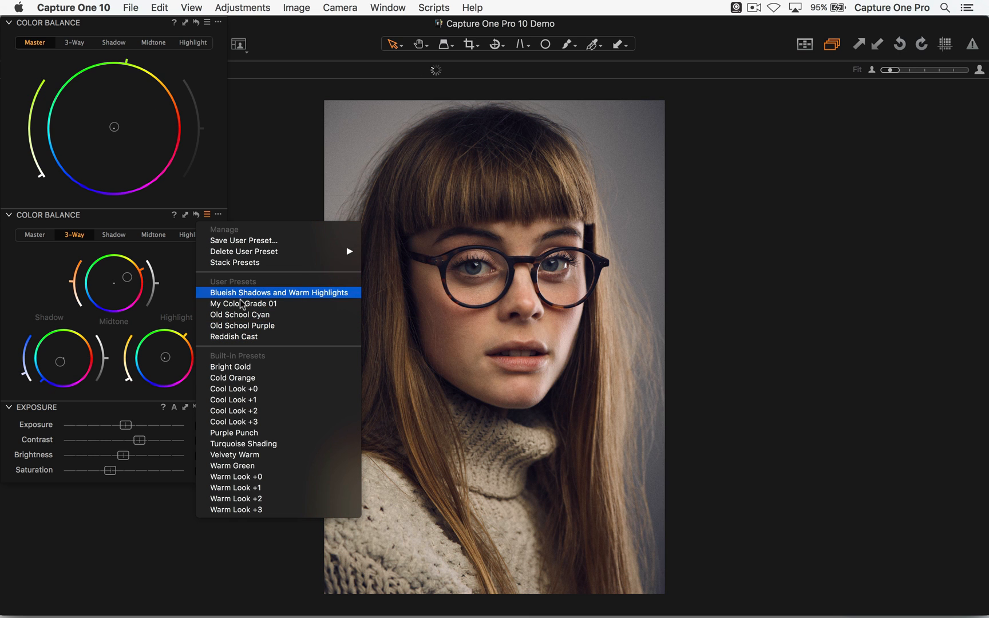
{"action": "key", "text": "Down"}
{"action": "key", "text": "Down"}
{"action": "key", "text": "Down"}
{"action": "key", "text": "Down"}
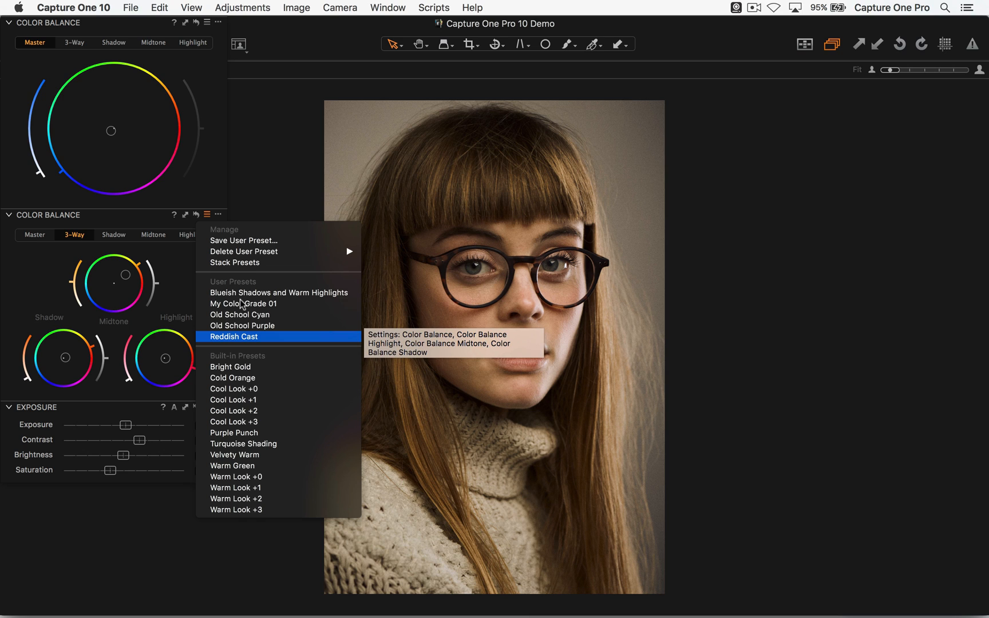
{"action": "left_click", "coordinate": [262, 183]}
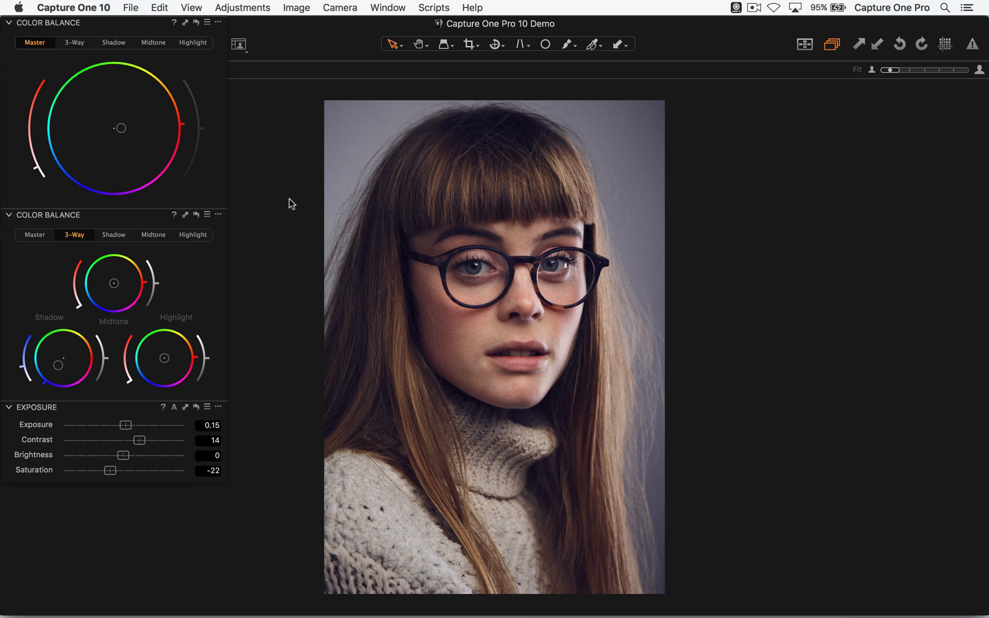
- Return to the thumbnails and open the smiling boy photo _DSC0987.ARW for viewing
{"action": "key", "text": "alt+super+v"}
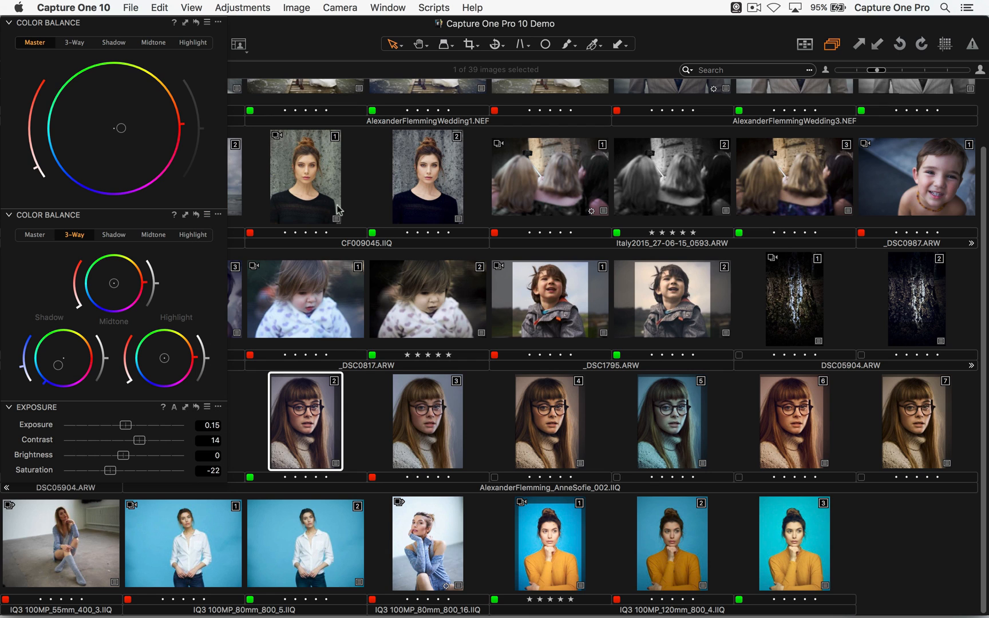
{"action": "left_click", "coordinate": [918, 191]}
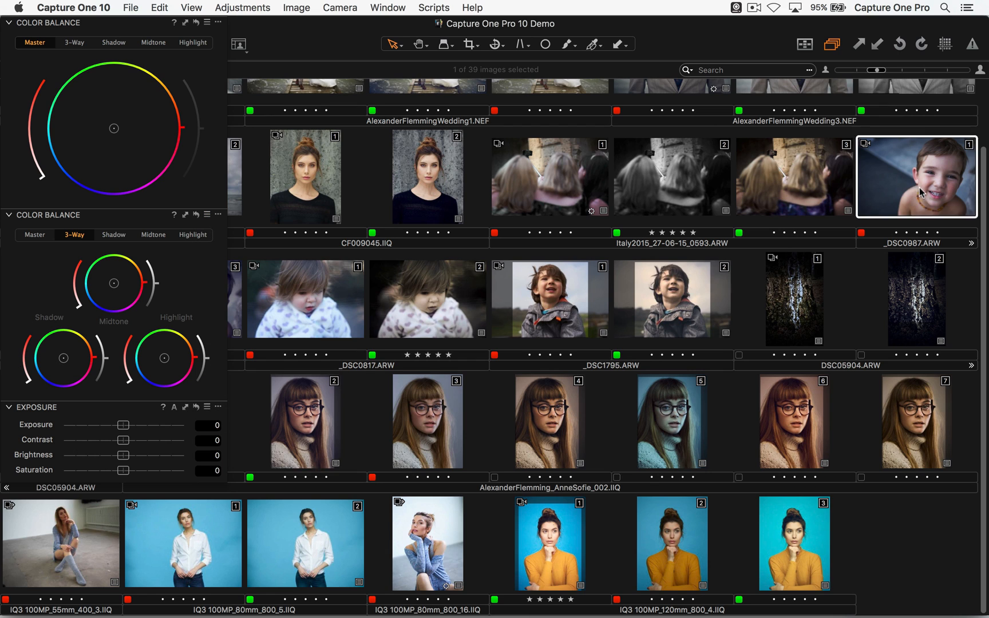
{"action": "double_click", "coordinate": [919, 190]}
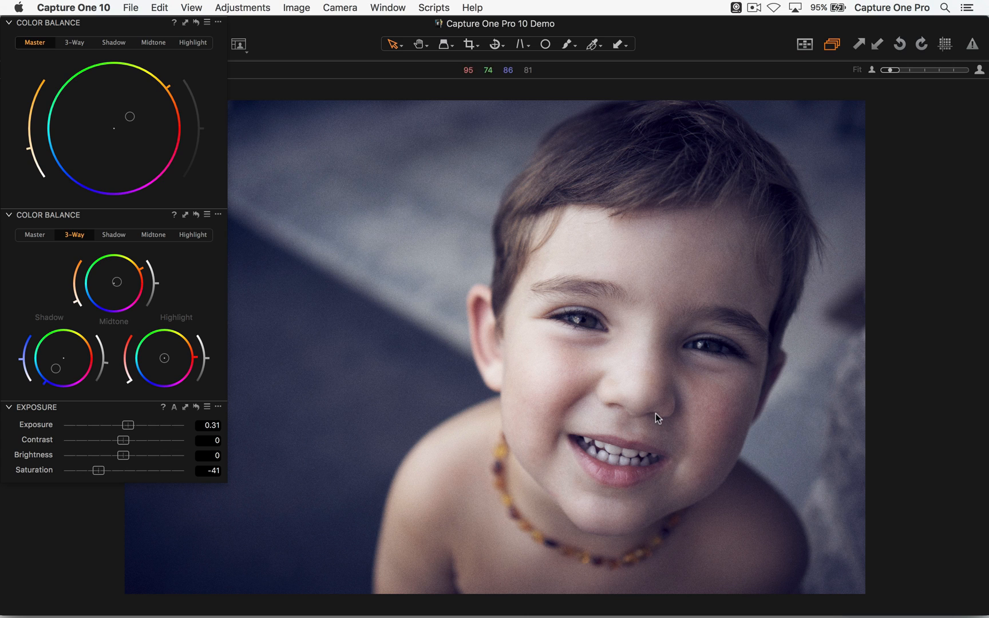
{"action": "left_click", "coordinate": [207, 212]}
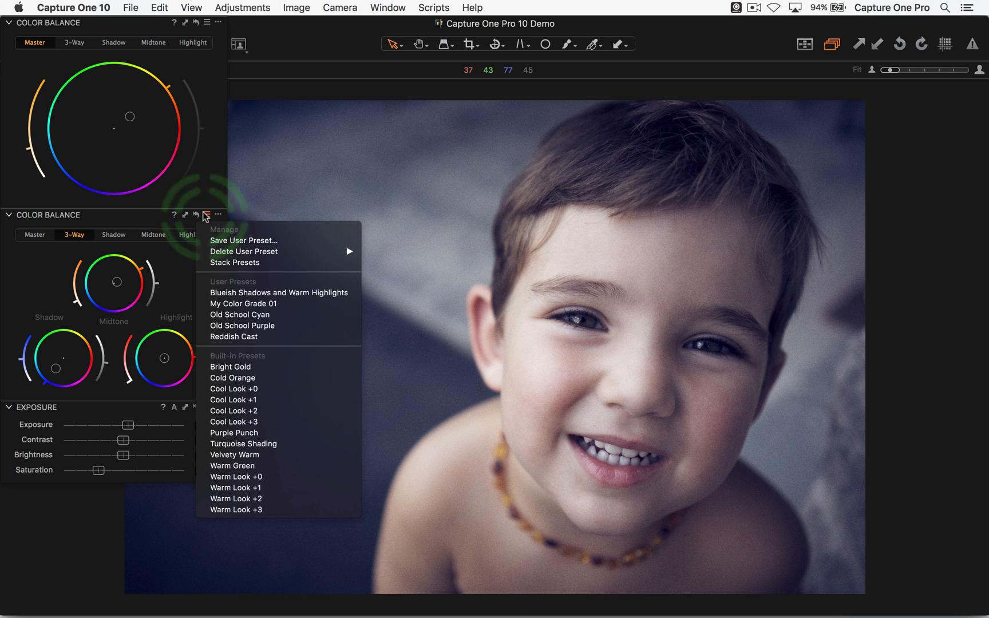
{"action": "left_click", "coordinate": [267, 243]}
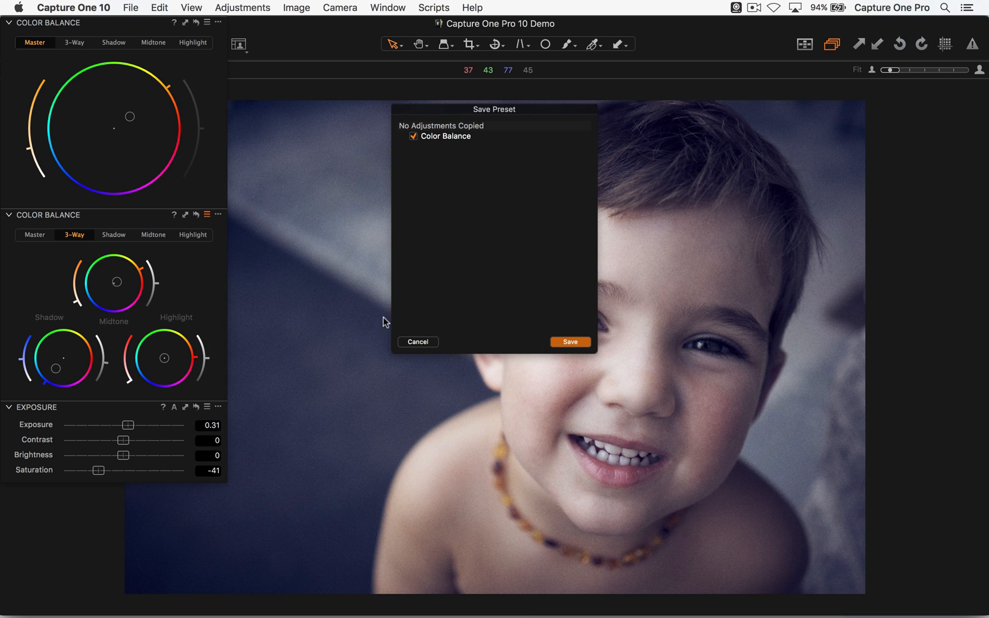
{"action": "left_click", "coordinate": [416, 341]}
{"action": "left_click", "coordinate": [225, 232]}
- Save the boy photo's Color Balance settings as a user preset named "My Fantastic Co G"
{"action": "left_click", "coordinate": [207, 216]}
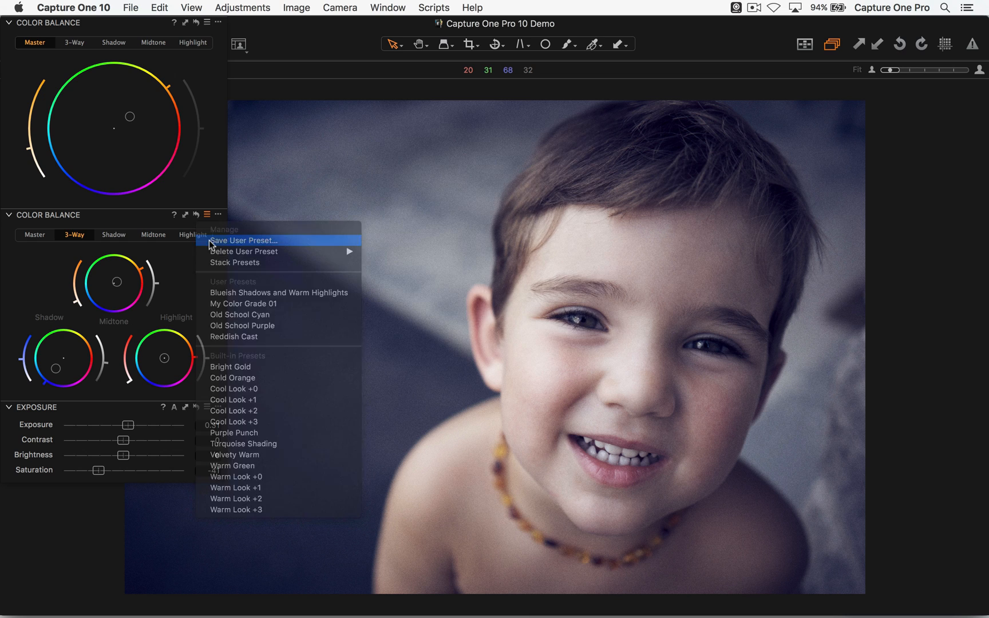
{"action": "left_click", "coordinate": [211, 241]}
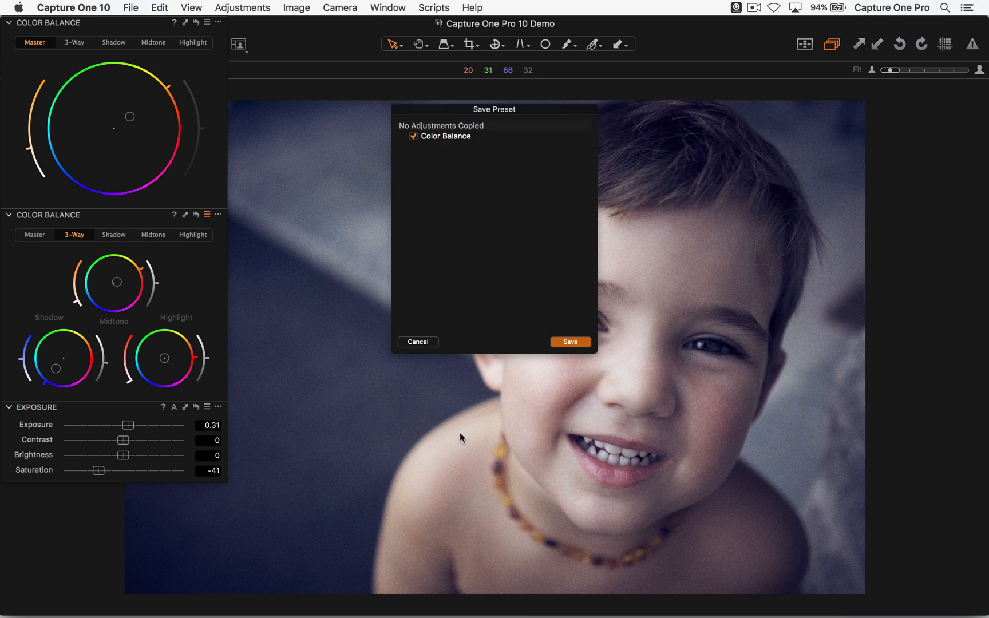
{"action": "left_click", "coordinate": [569, 342]}
{"action": "type", "text": "My Fantastic Co G"}
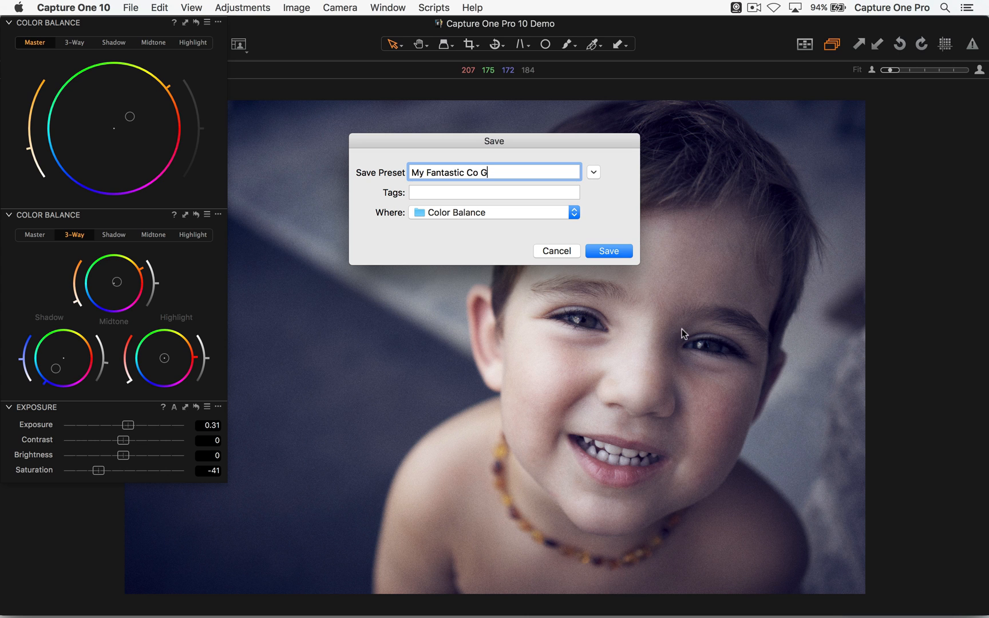
{"action": "left_click", "coordinate": [622, 252]}
- Open the photo IQ3 100MP_80mm_800_16.IIQ from the thumbnails and apply the Color Balance user preset My Fantastic Co G
{"action": "key", "text": "super+alt+v"}
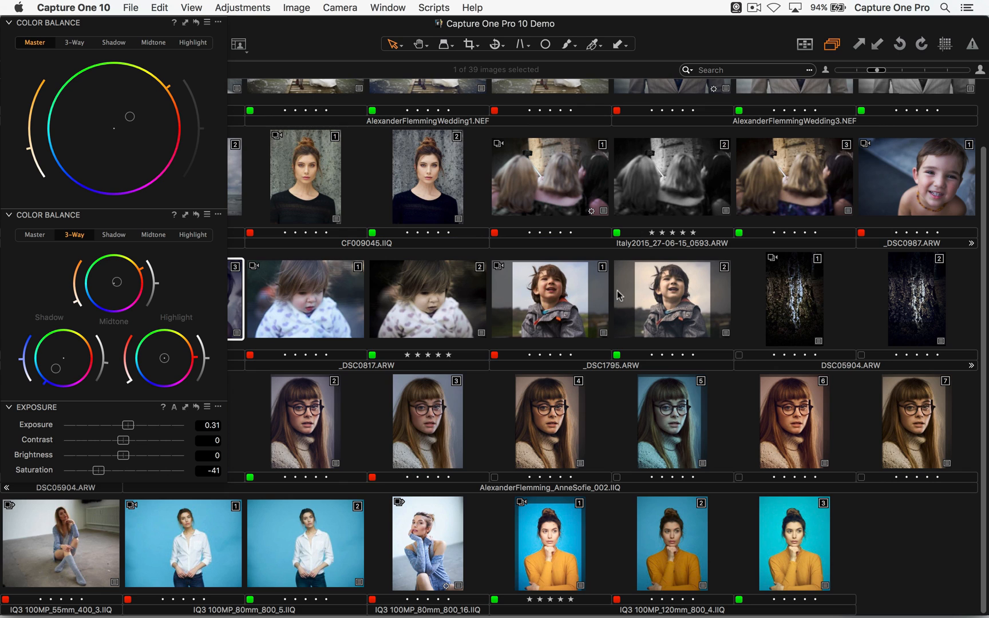
{"action": "double_click", "coordinate": [399, 563]}
{"action": "left_click", "coordinate": [206, 215]}
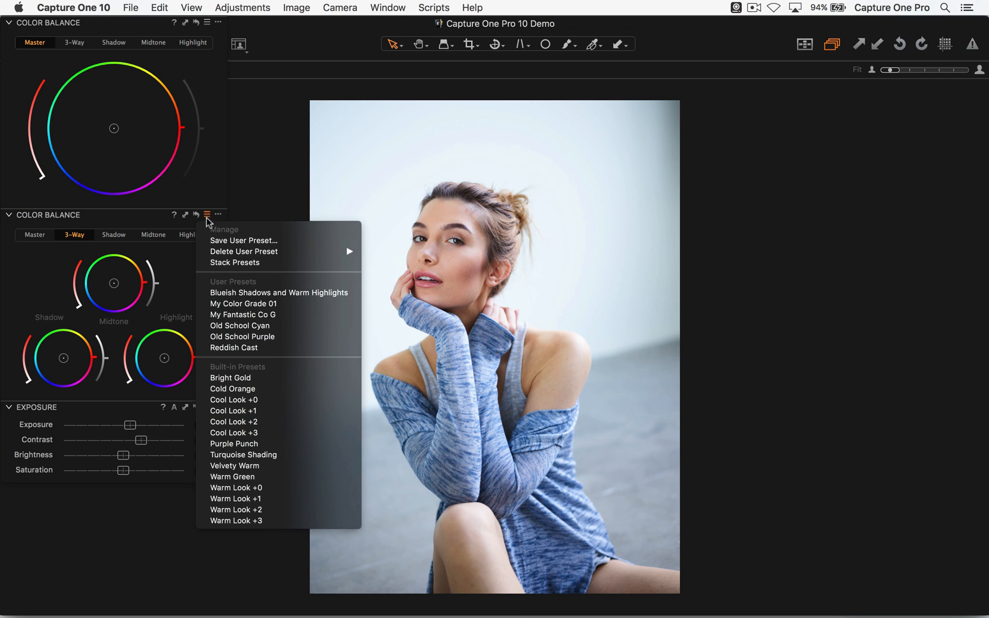
{"action": "left_click", "coordinate": [240, 315]}
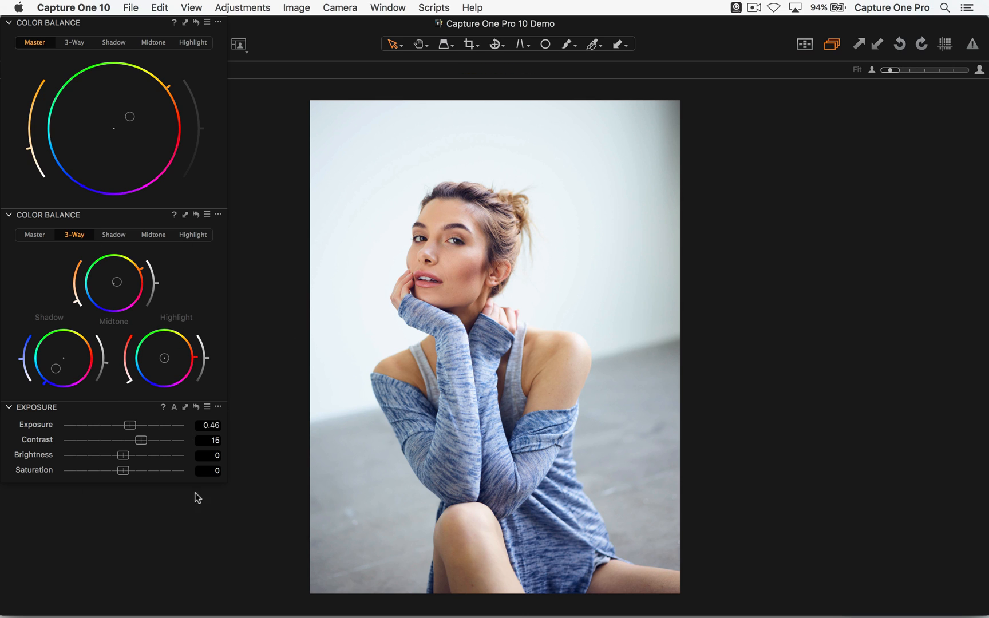
- Apply the Color Balance user preset My Color Grade 01 to the portrait in place of the current one
{"action": "left_click", "coordinate": [212, 217]}
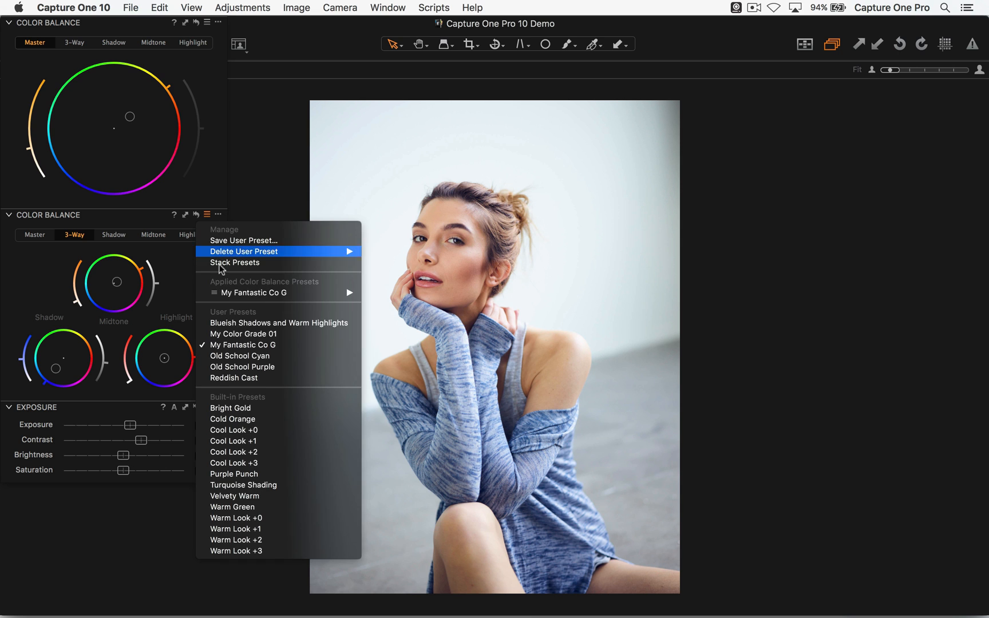
{"action": "left_click", "coordinate": [237, 333]}
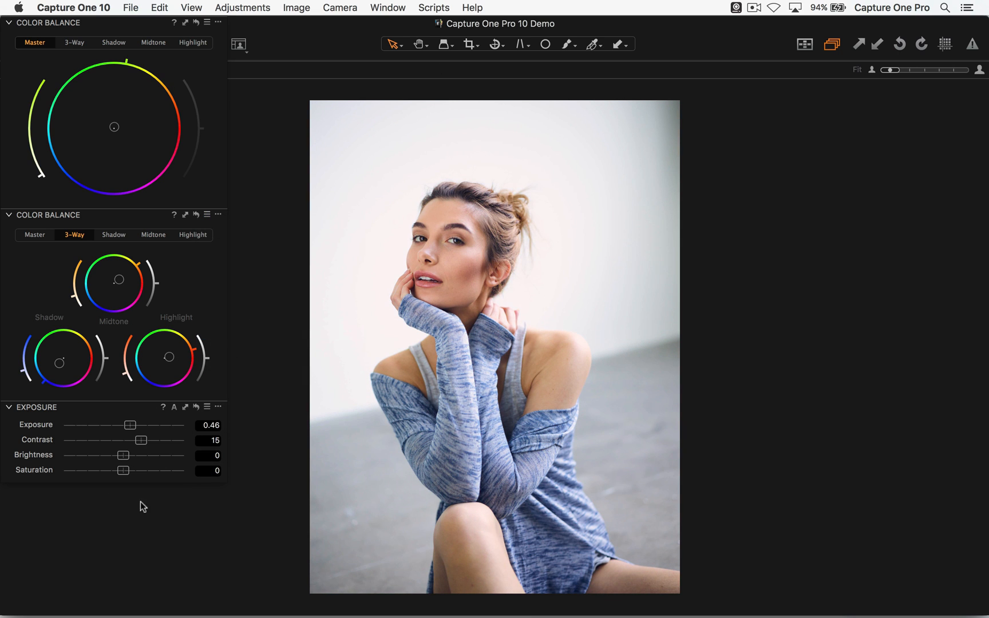
{"action": "left_click", "coordinate": [209, 215]}
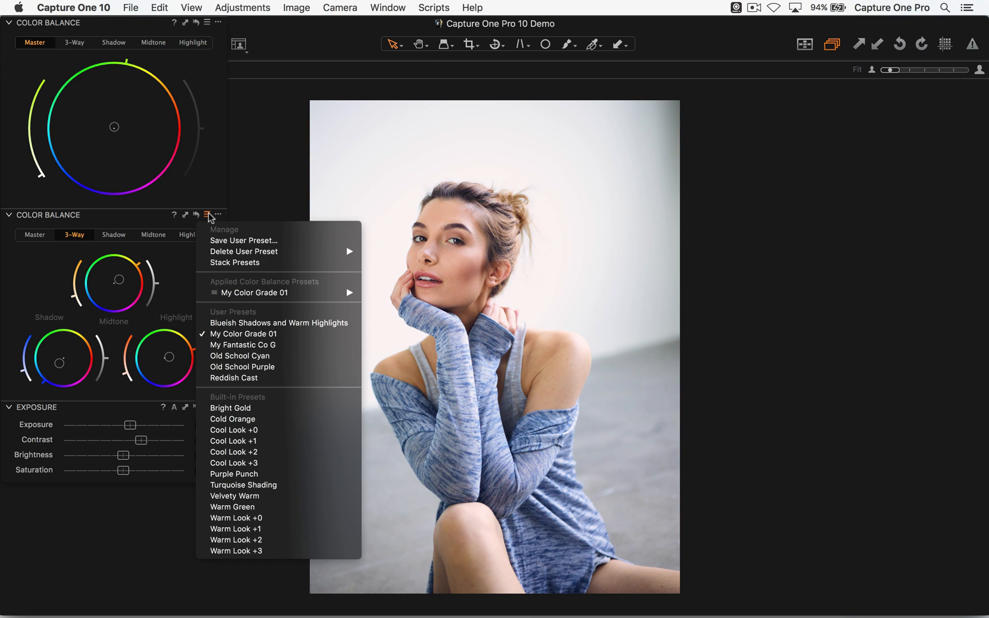
{"action": "left_click", "coordinate": [173, 274]}
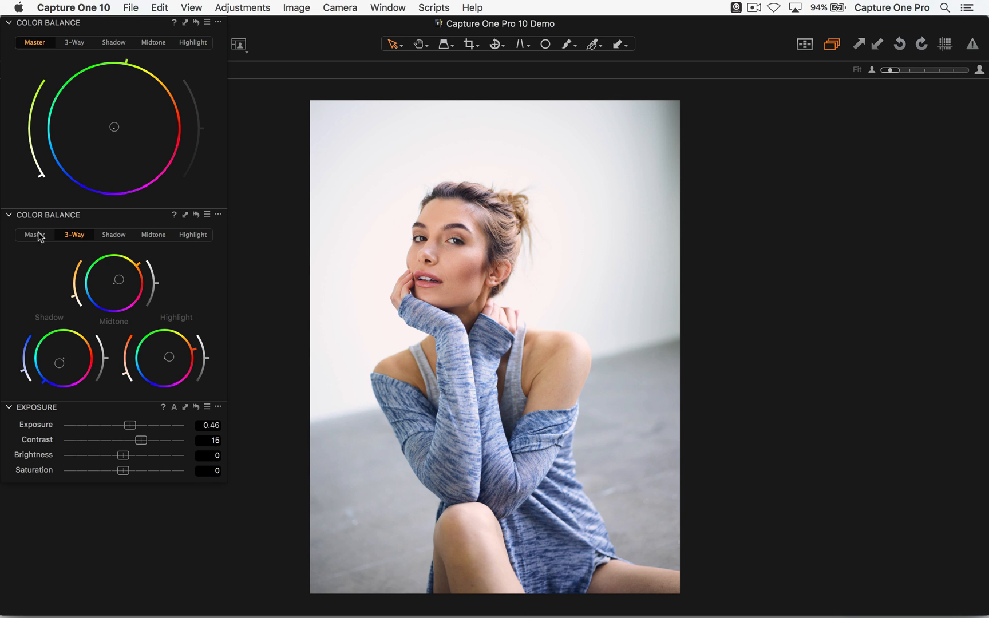
- Return to the thumbnails and open the third variant of the smiling boy photo _DSC0987.ARW
{"action": "key", "text": "g"}
{"action": "scroll", "coordinate": [617, 323], "scroll_direction": "up", "scroll_amount": 3}
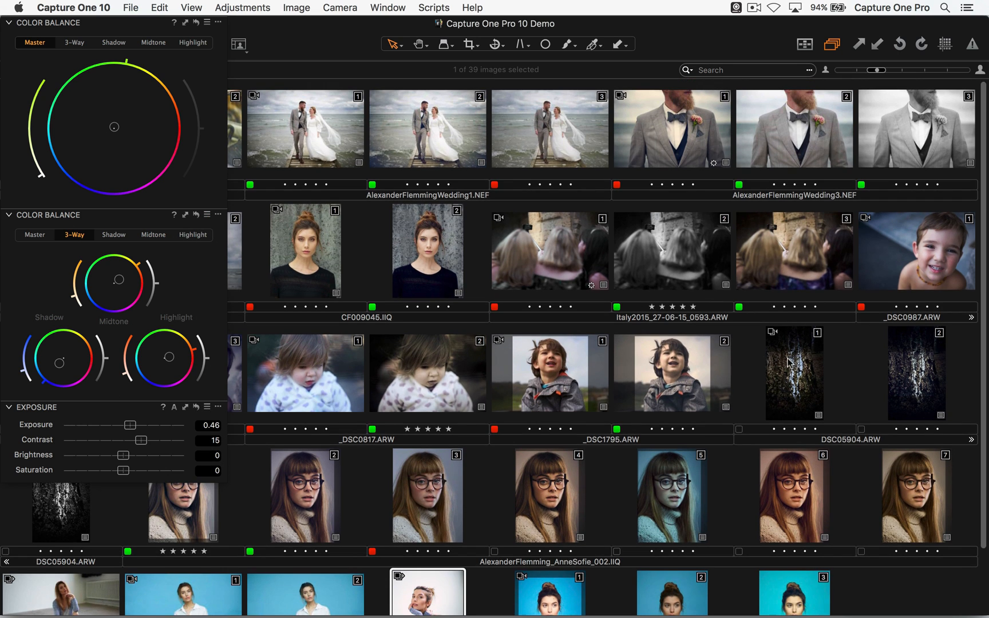
{"action": "left_click", "coordinate": [955, 286]}
{"action": "scroll", "coordinate": [954, 283], "scroll_direction": "down", "scroll_amount": 3}
{"action": "key", "text": "g"}
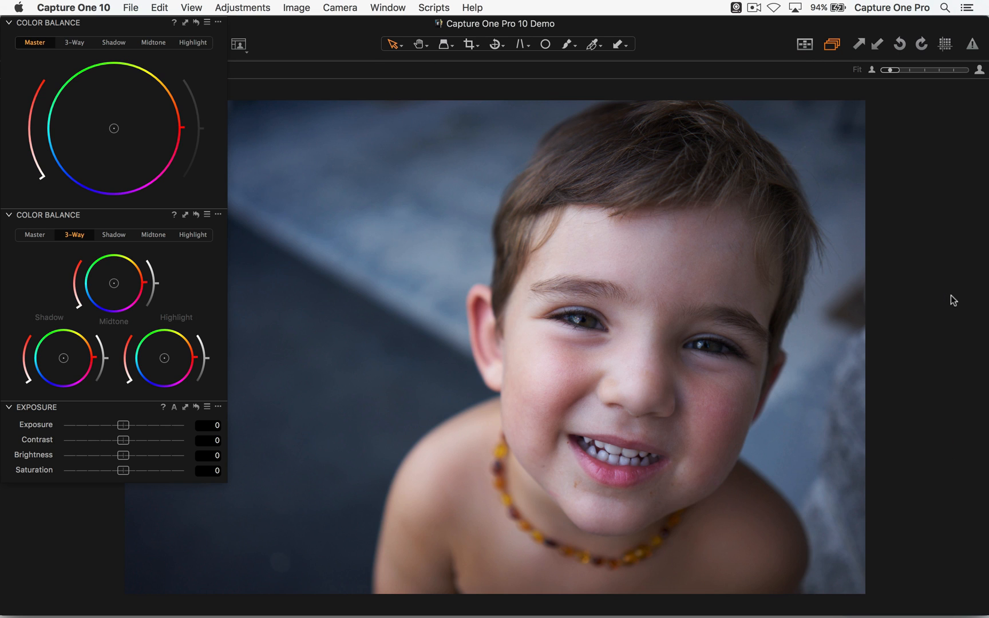
{"action": "key", "text": "Right"}
{"action": "key", "text": "Right"}
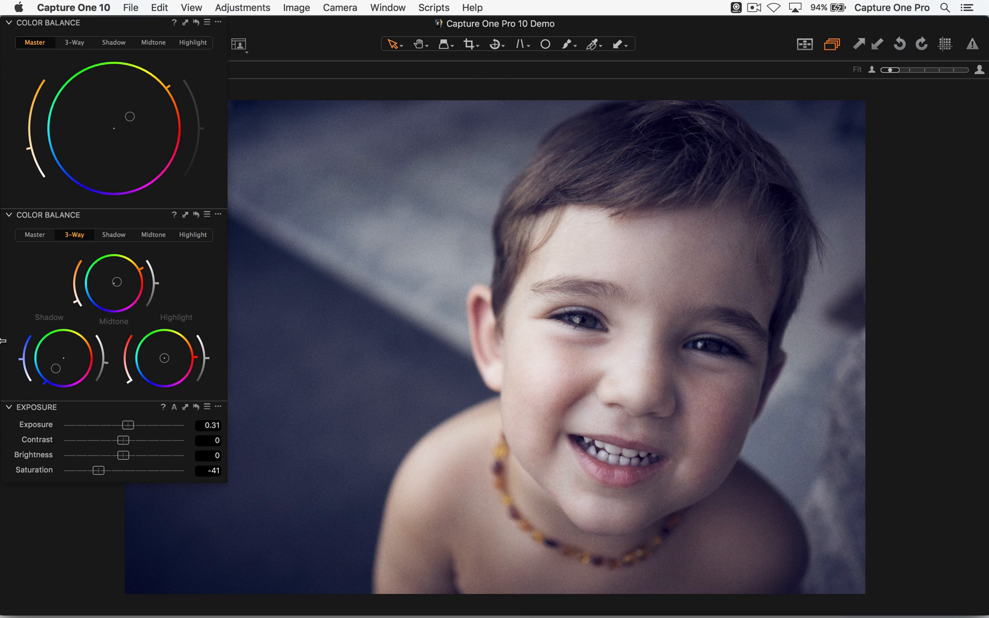
- Set the photo's Saturation to -48, then move the floating color tools aside and show the docked tools
{"action": "left_click_drag", "start_coordinate": [98, 471], "coordinate": [93, 471]}
{"action": "left_click_drag", "start_coordinate": [123, 26], "coordinate": [362, 99]}
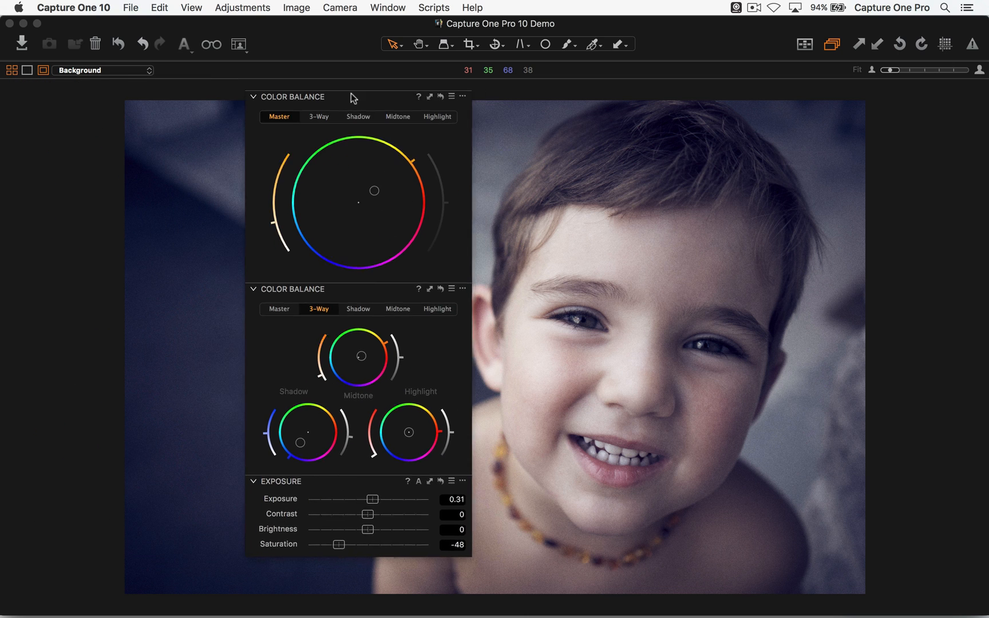
{"action": "key", "text": "super+alt+t"}
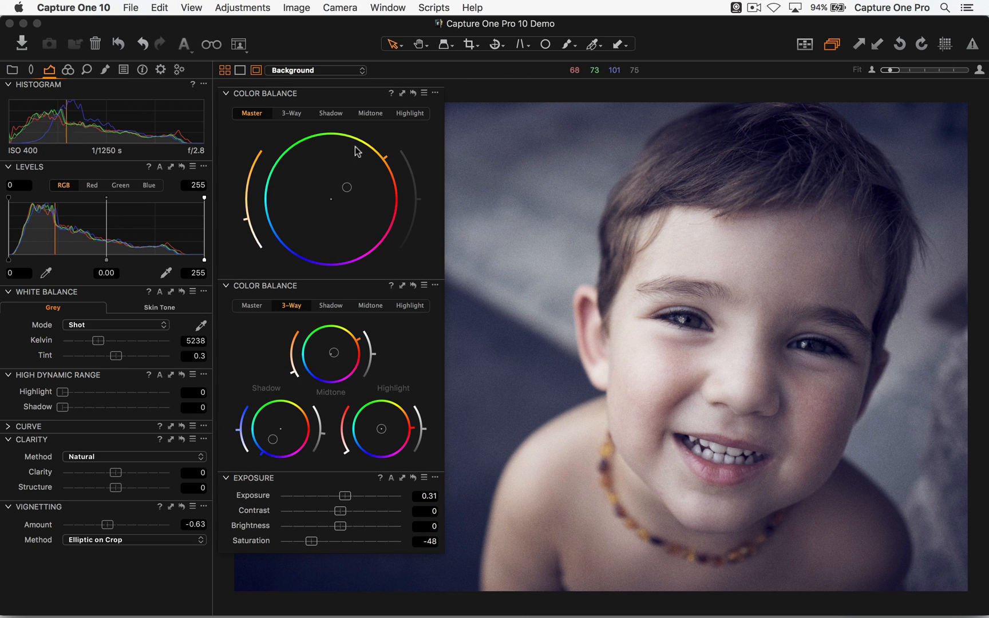
- Start saving the photo's adjustments as a user style and exclude the Exposure setting from it
{"action": "left_click", "coordinate": [125, 70]}
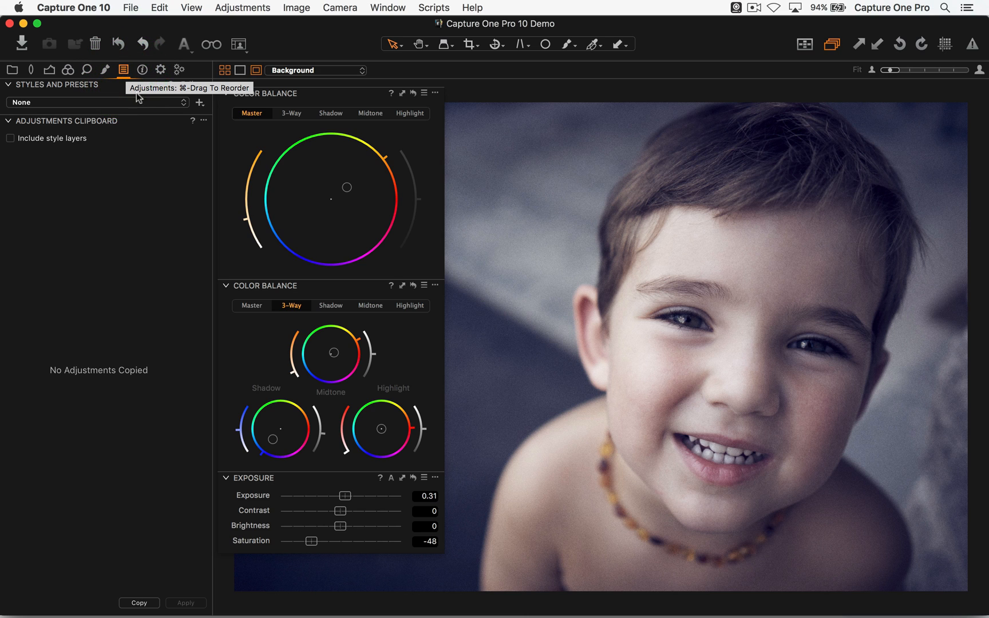
{"action": "left_click", "coordinate": [119, 102]}
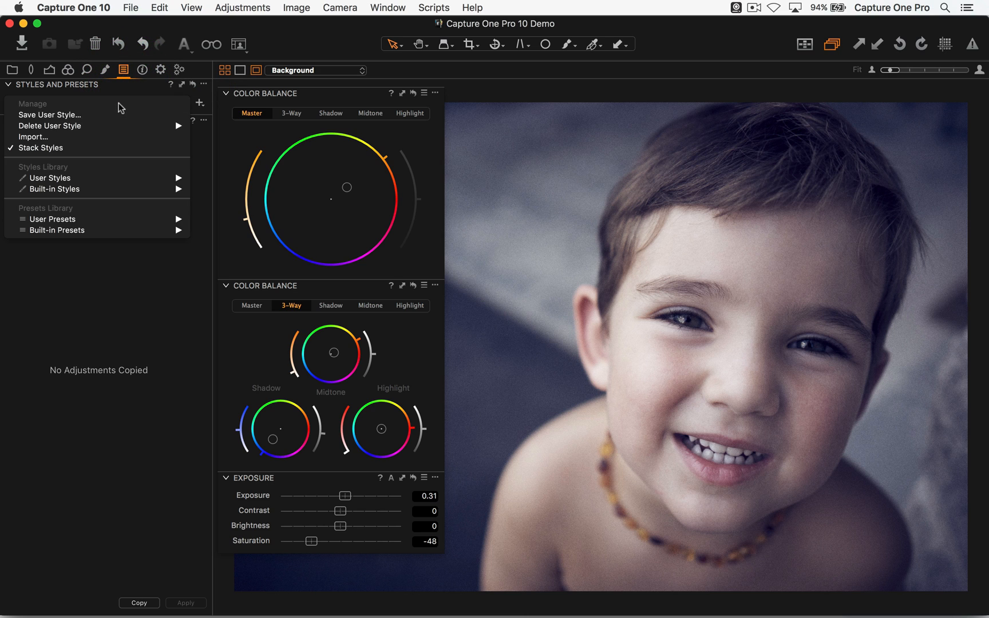
{"action": "left_click", "coordinate": [76, 115]}
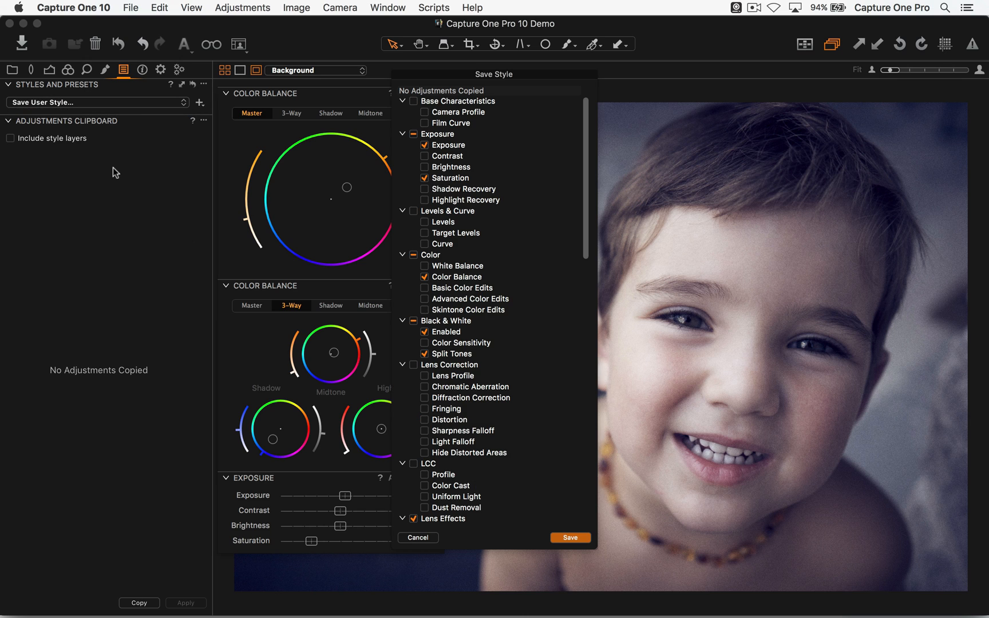
{"action": "left_click_drag", "start_coordinate": [461, 72], "coordinate": [524, 54]}
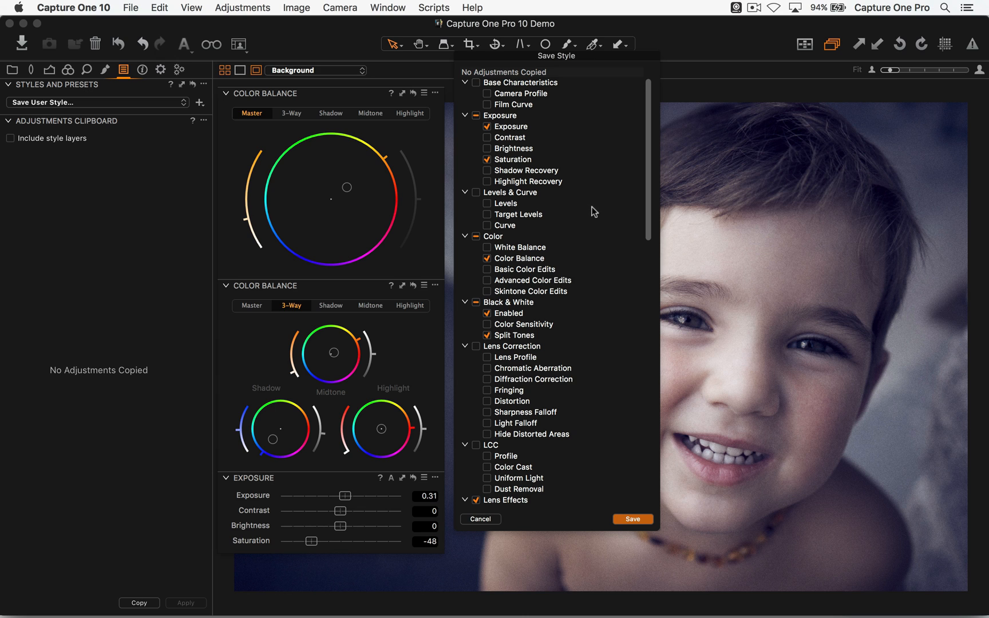
{"action": "scroll", "coordinate": [595, 212], "scroll_direction": "down", "scroll_amount": 5}
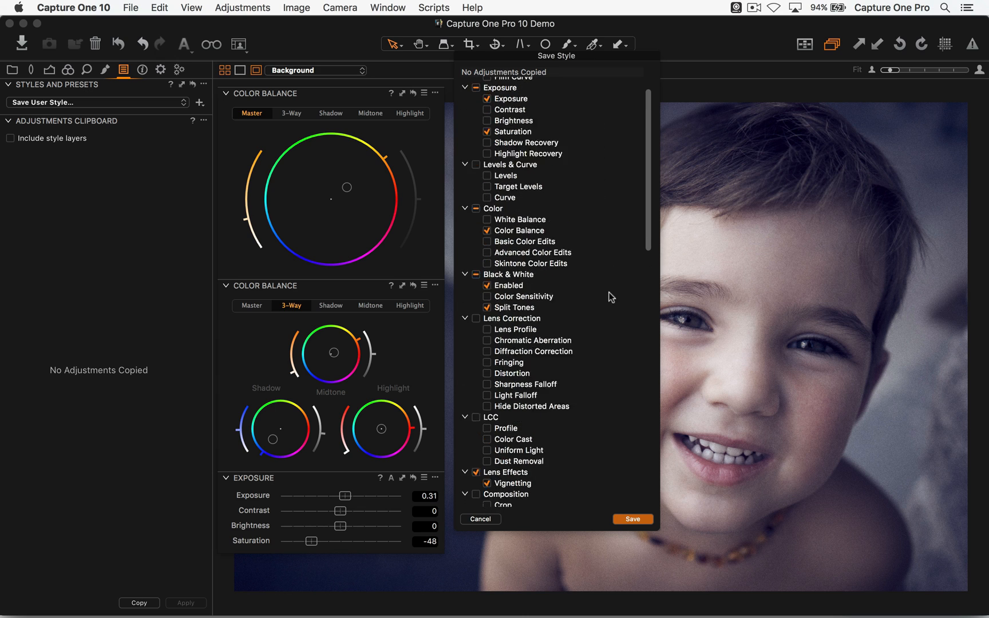
{"action": "scroll", "coordinate": [607, 278], "scroll_direction": "up", "scroll_amount": 5}
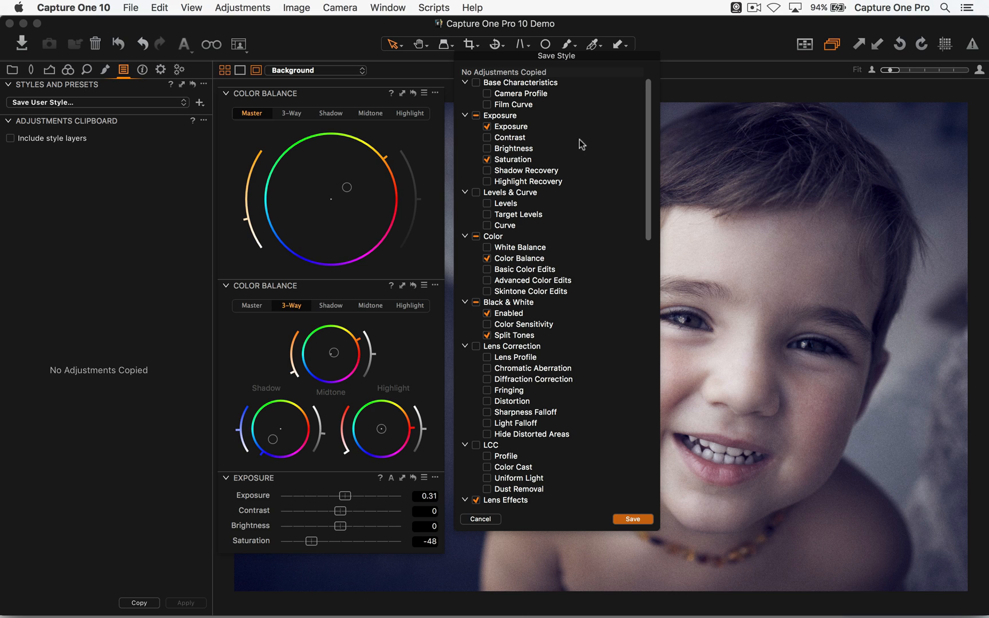
{"action": "left_click", "coordinate": [488, 127]}
- Exclude the whole Black & White group and the Spots setting from the style
{"action": "scroll", "coordinate": [603, 194], "scroll_direction": "down", "scroll_amount": 5}
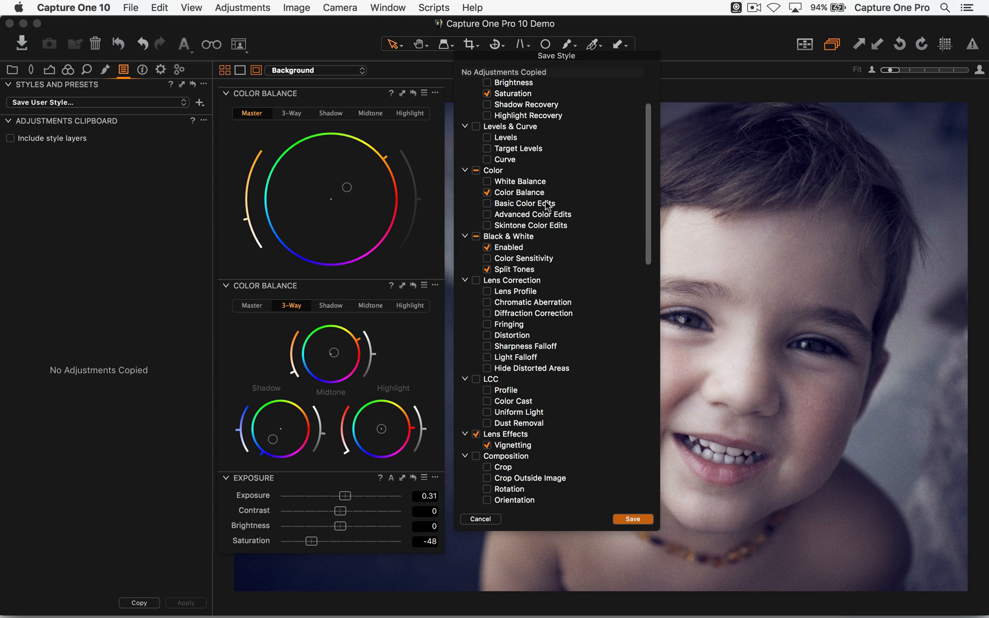
{"action": "scroll", "coordinate": [611, 238], "scroll_direction": "down", "scroll_amount": 4}
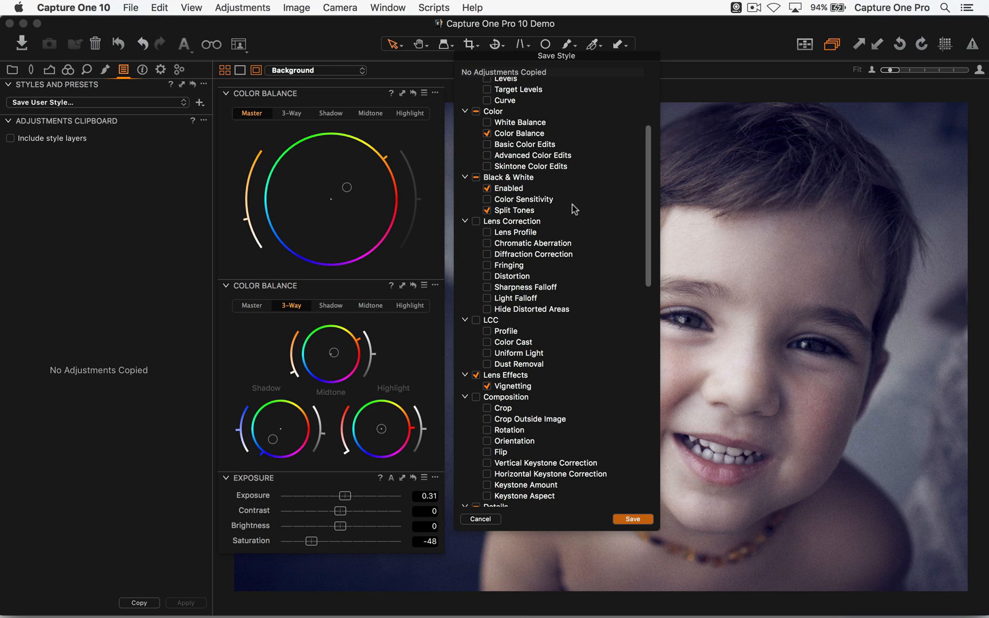
{"action": "left_click", "coordinate": [476, 177]}
{"action": "scroll", "coordinate": [590, 197], "scroll_direction": "down", "scroll_amount": 8}
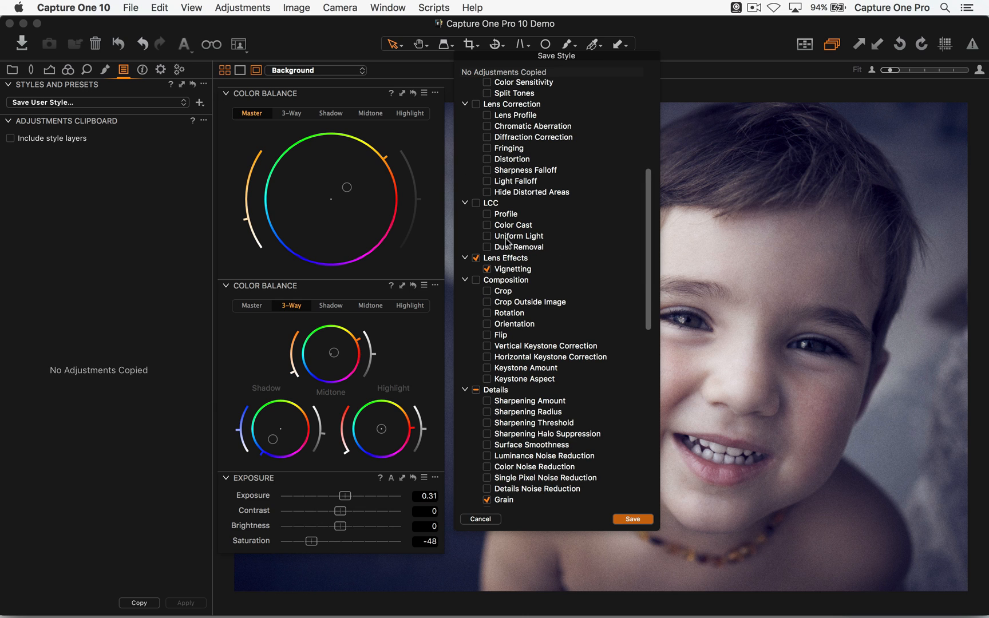
{"action": "scroll", "coordinate": [560, 253], "scroll_direction": "down", "scroll_amount": 1}
{"action": "scroll", "coordinate": [560, 252], "scroll_direction": "down", "scroll_amount": 5}
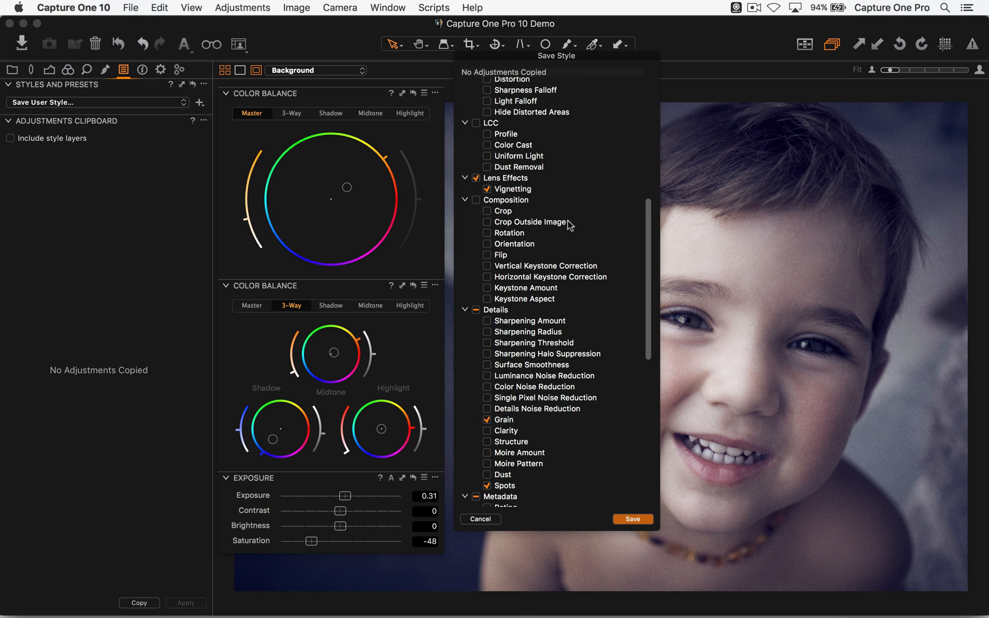
{"action": "scroll", "coordinate": [572, 229], "scroll_direction": "down", "scroll_amount": 7}
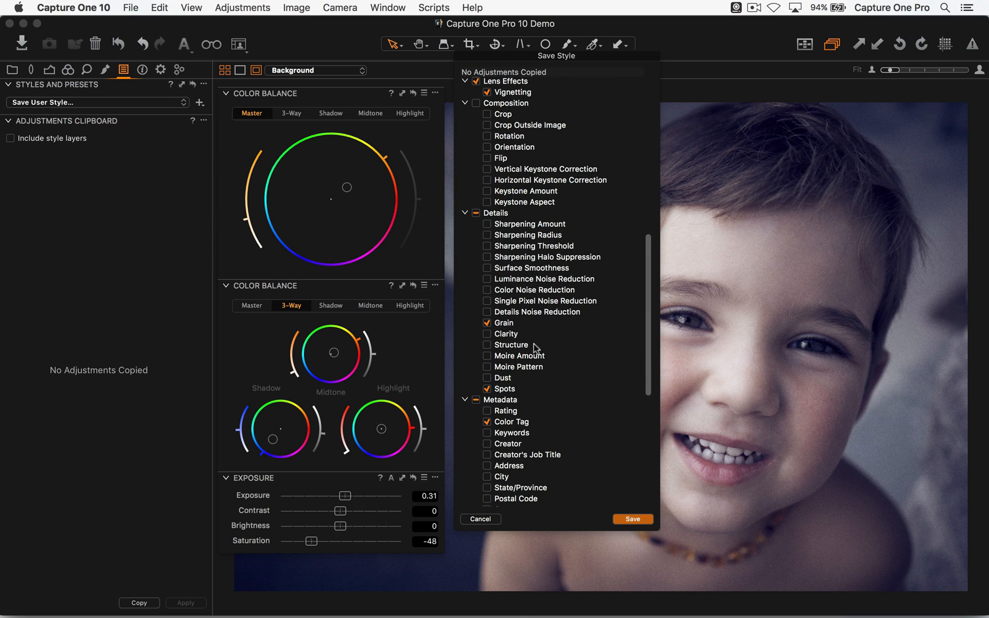
{"action": "scroll", "coordinate": [489, 320], "scroll_direction": "down", "scroll_amount": 5}
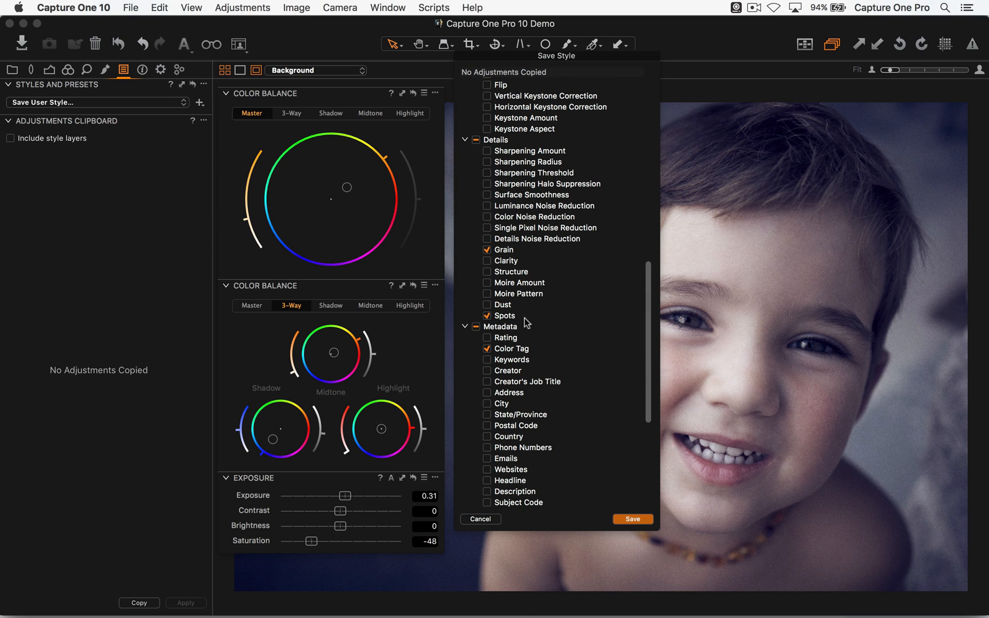
{"action": "left_click", "coordinate": [487, 316]}
- Exclude the Color Tag metadata from the style and review the remaining included adjustments
{"action": "scroll", "coordinate": [565, 309], "scroll_direction": "down", "scroll_amount": 6}
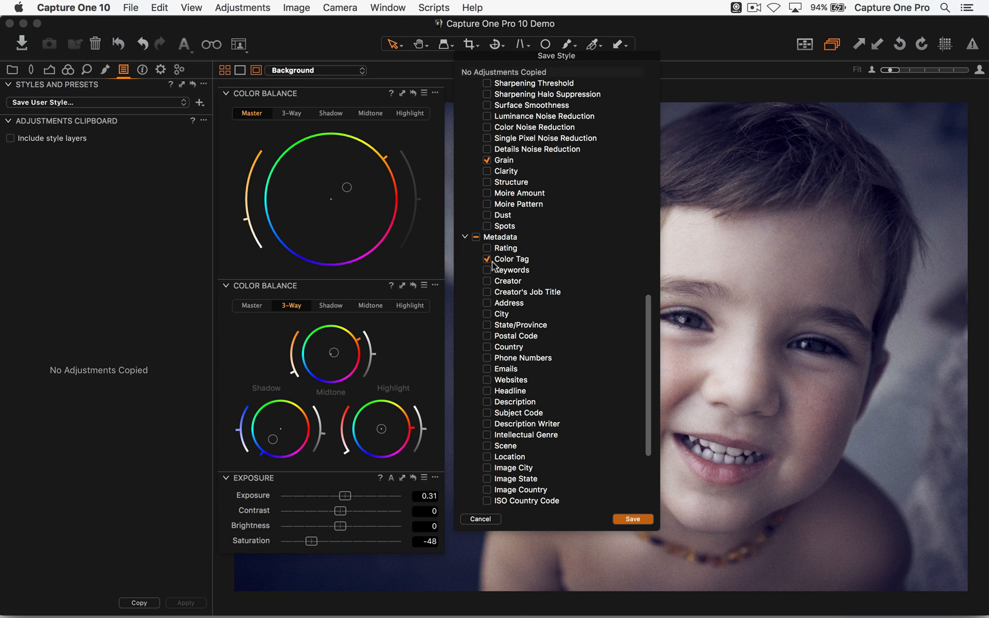
{"action": "scroll", "coordinate": [540, 231], "scroll_direction": "down", "scroll_amount": 3}
{"action": "scroll", "coordinate": [539, 231], "scroll_direction": "down", "scroll_amount": 1}
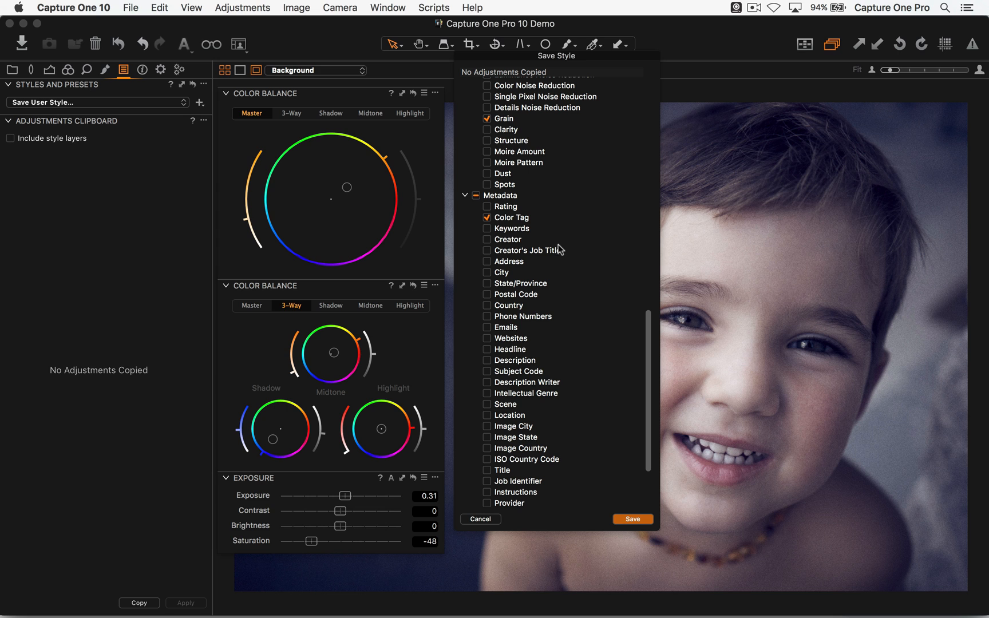
{"action": "left_click", "coordinate": [487, 217]}
{"action": "scroll", "coordinate": [553, 283], "scroll_direction": "down", "scroll_amount": 2}
{"action": "scroll", "coordinate": [553, 282], "scroll_direction": "down", "scroll_amount": 3}
{"action": "scroll", "coordinate": [546, 203], "scroll_direction": "up", "scroll_amount": 10}
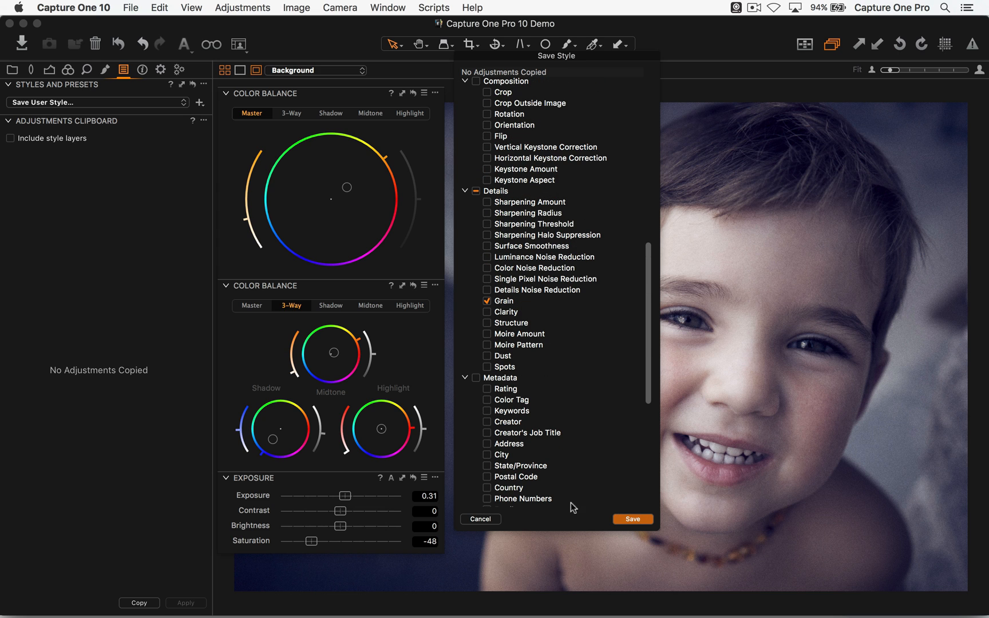
{"action": "scroll", "coordinate": [605, 427], "scroll_direction": "up", "scroll_amount": 12}
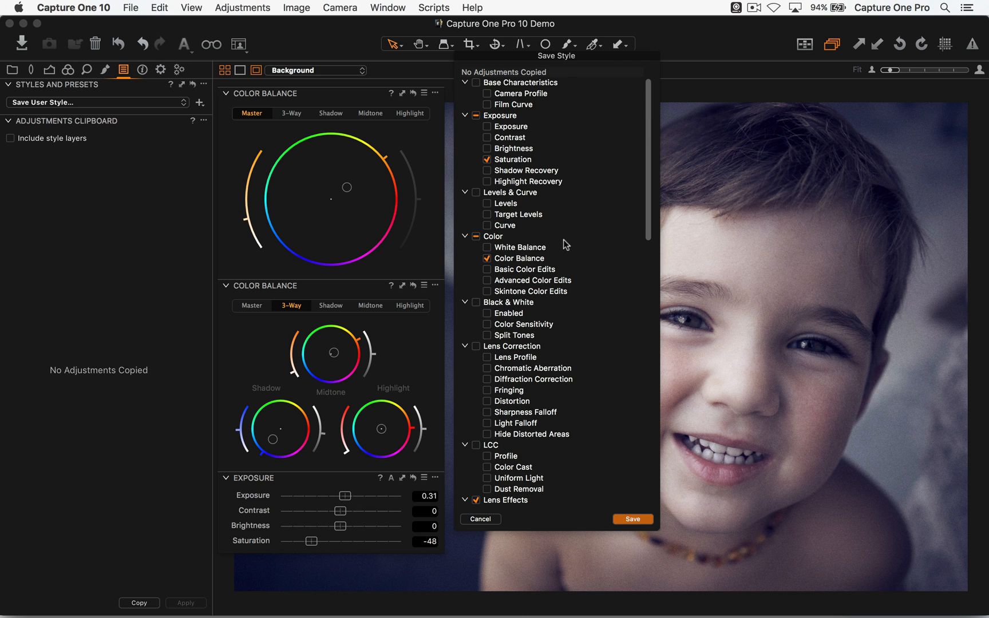
- Save the selected adjustments as a user style named "Pastel Grain Goo" in the Styles folder
{"action": "left_click", "coordinate": [633, 518]}
{"action": "type", "text": "Pastel"}
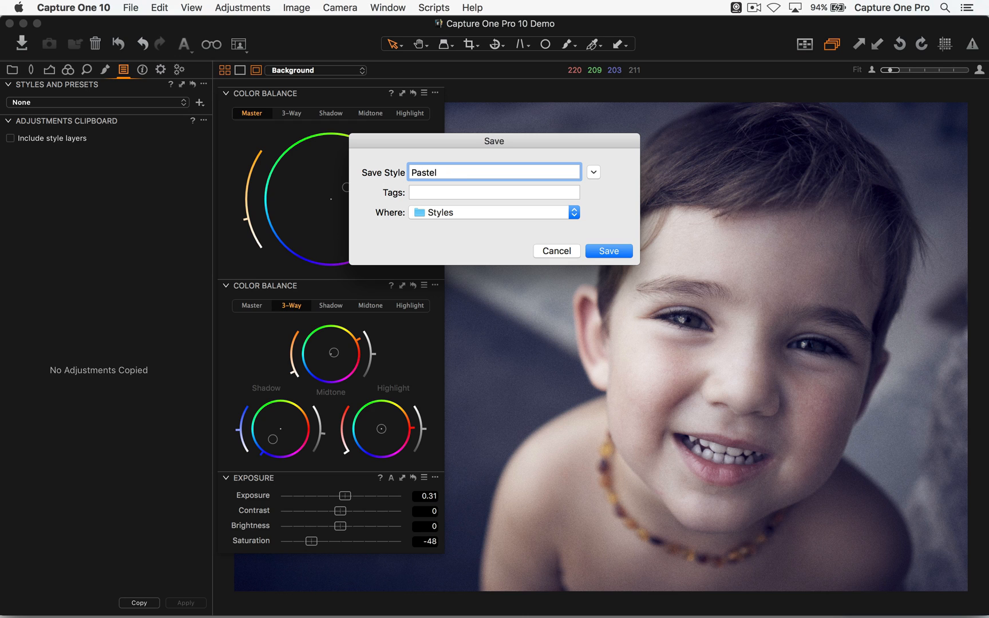
{"action": "type", "text": " Grain Goo"}
{"action": "key", "text": "Return"}
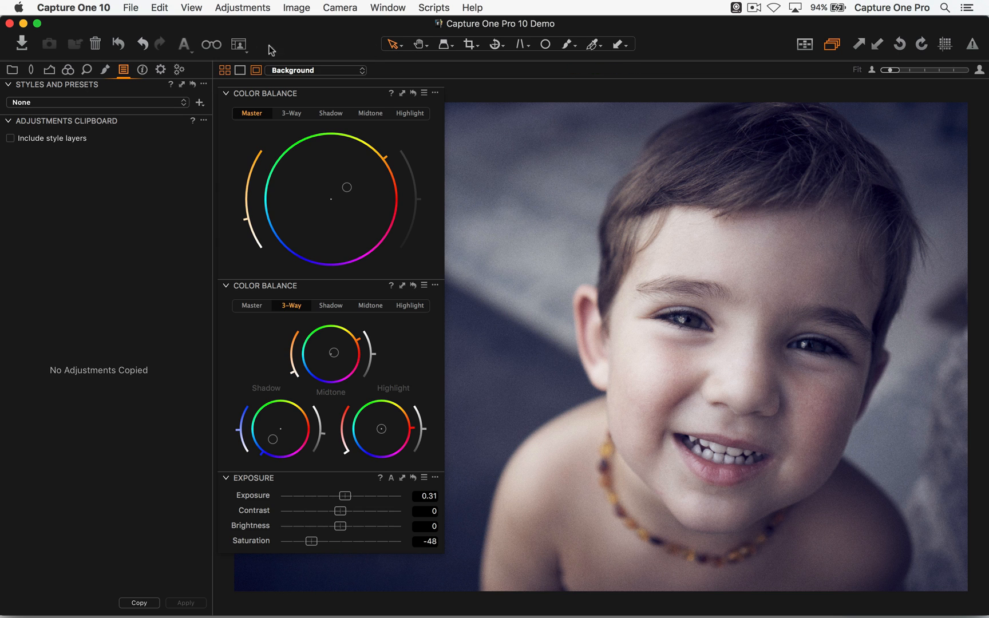
- Switch to a workspace without the floating color tools and return to the thumbnails of the Color Balance / Grading collection
{"action": "left_click", "coordinate": [238, 44]}
{"action": "left_click", "coordinate": [277, 212]}
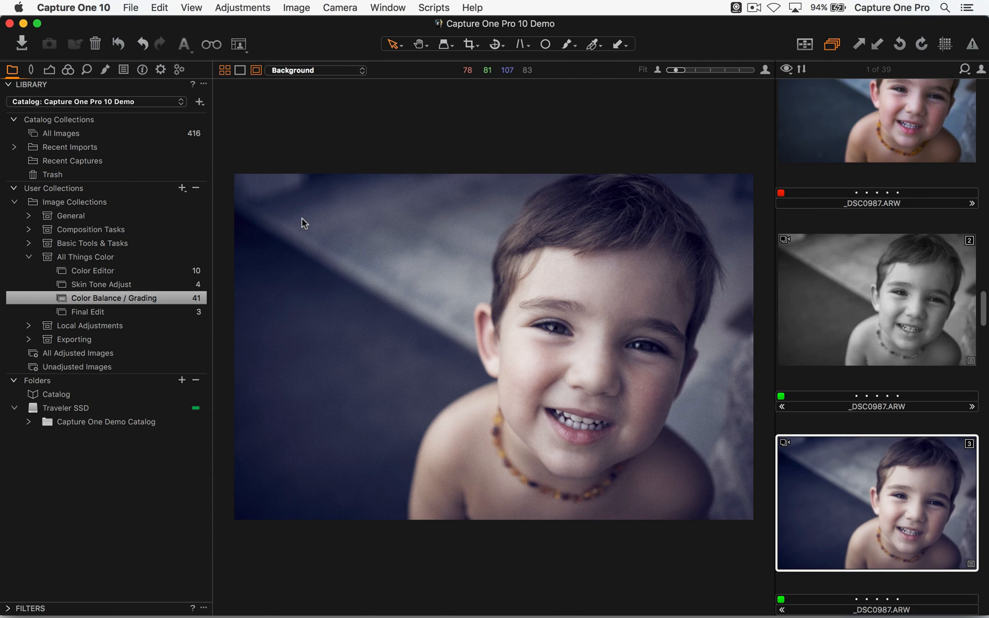
{"action": "key", "text": "alt+super+v"}
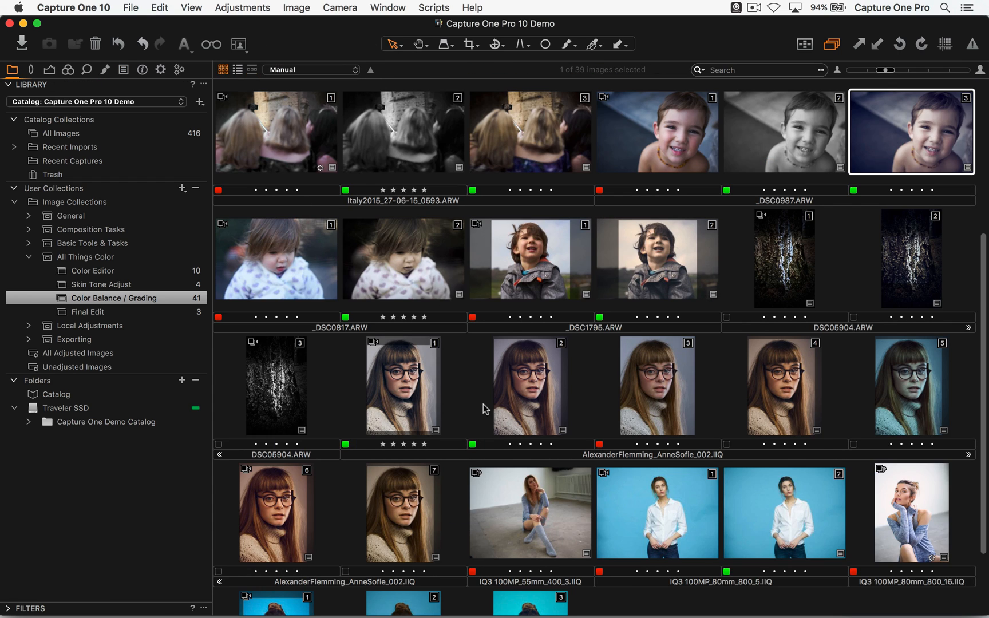
{"action": "scroll", "coordinate": [527, 274], "scroll_direction": "up", "scroll_amount": 5}
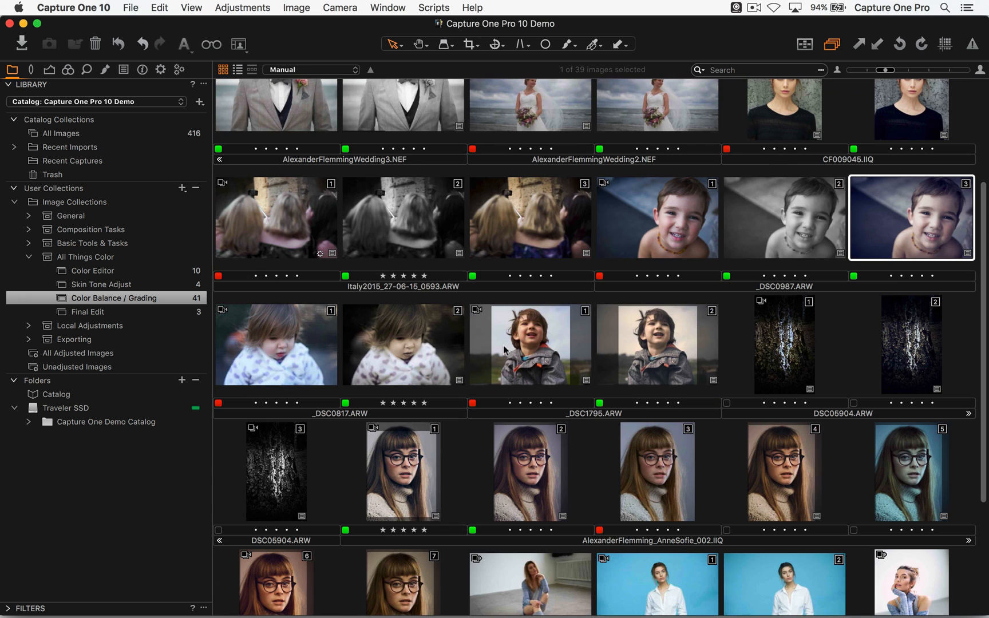
- Open the first variant of the toddler photo _DSC0817.ARW in the viewer and hide the thumbnail browser
{"action": "double_click", "coordinate": [311, 342]}
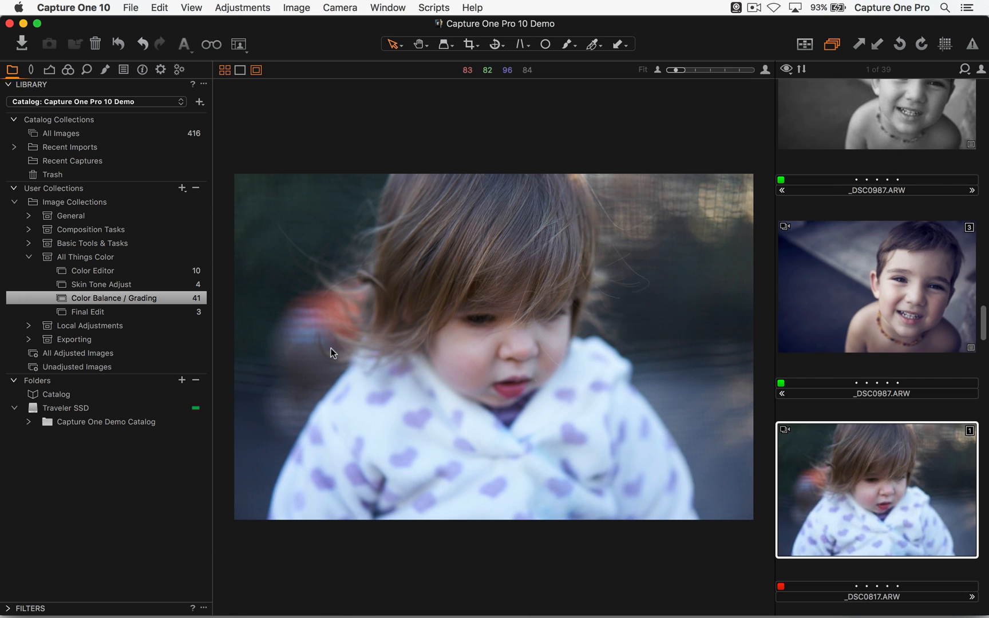
{"action": "key", "text": "alt+super+v"}
{"action": "key", "text": "alt+super+v"}
{"action": "key", "text": "super+t"}
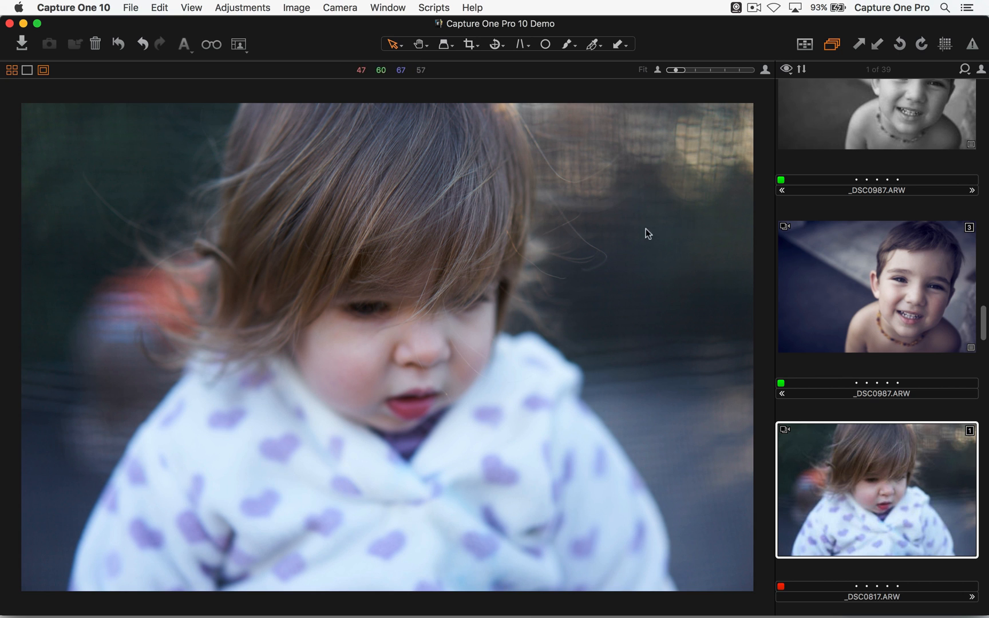
{"action": "key", "text": "super+t"}
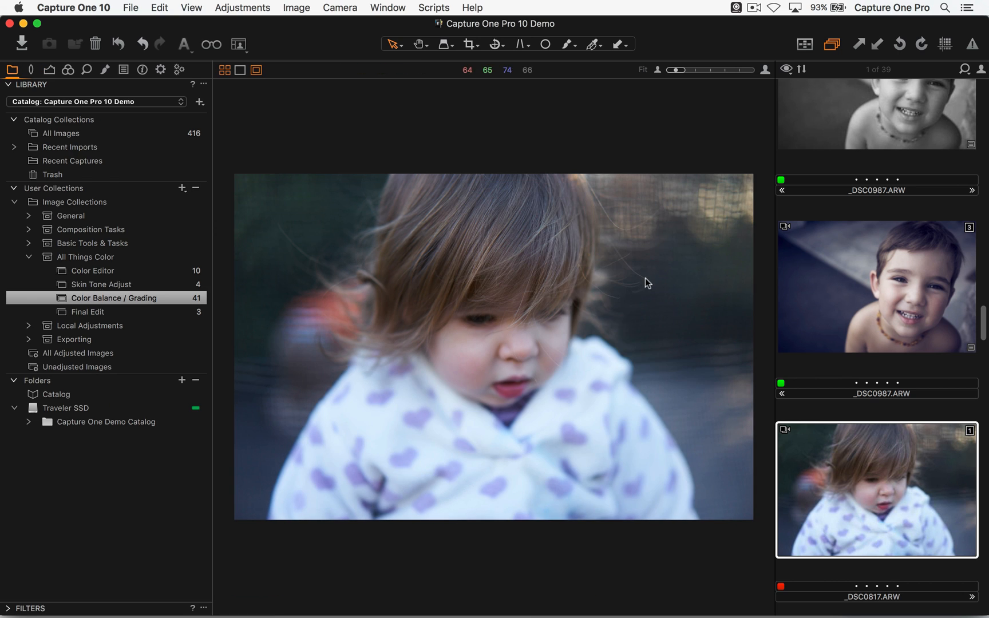
{"action": "key", "text": "super+b"}
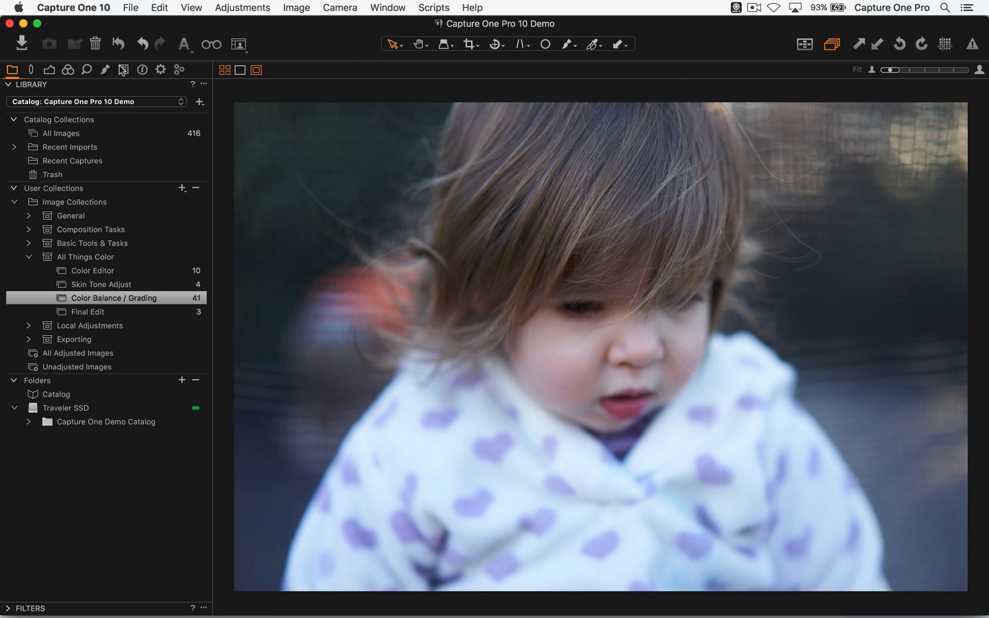
- Apply the user style Pastel Grain Goodness to the photo and set its exposure Contrast to 8
{"action": "left_click", "coordinate": [122, 71]}
{"action": "left_click", "coordinate": [82, 104]}
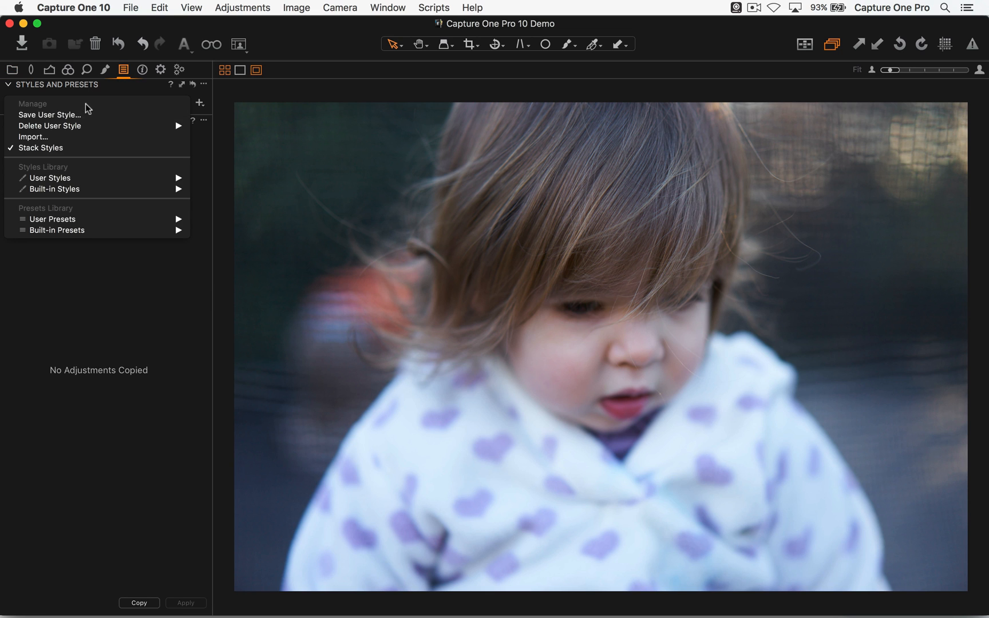
{"action": "mouse_move", "coordinate": [94, 178]}
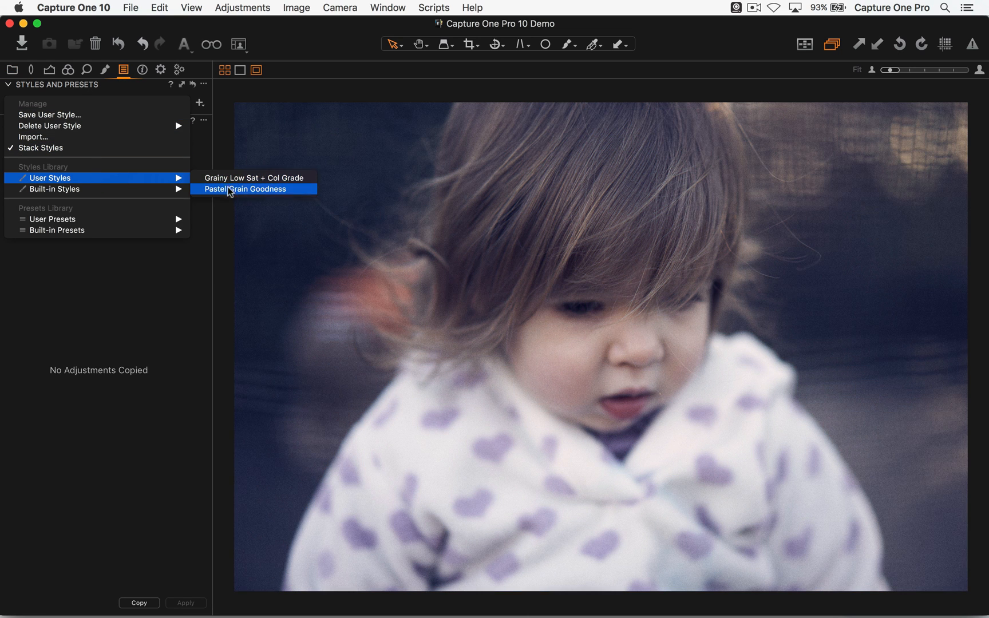
{"action": "left_click", "coordinate": [229, 190]}
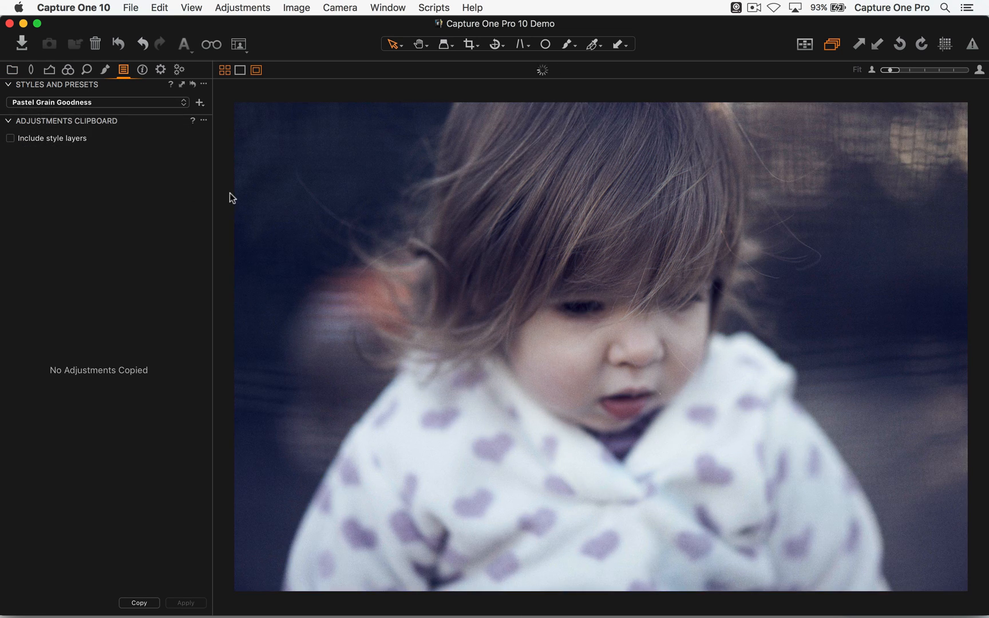
{"action": "left_click", "coordinate": [49, 70]}
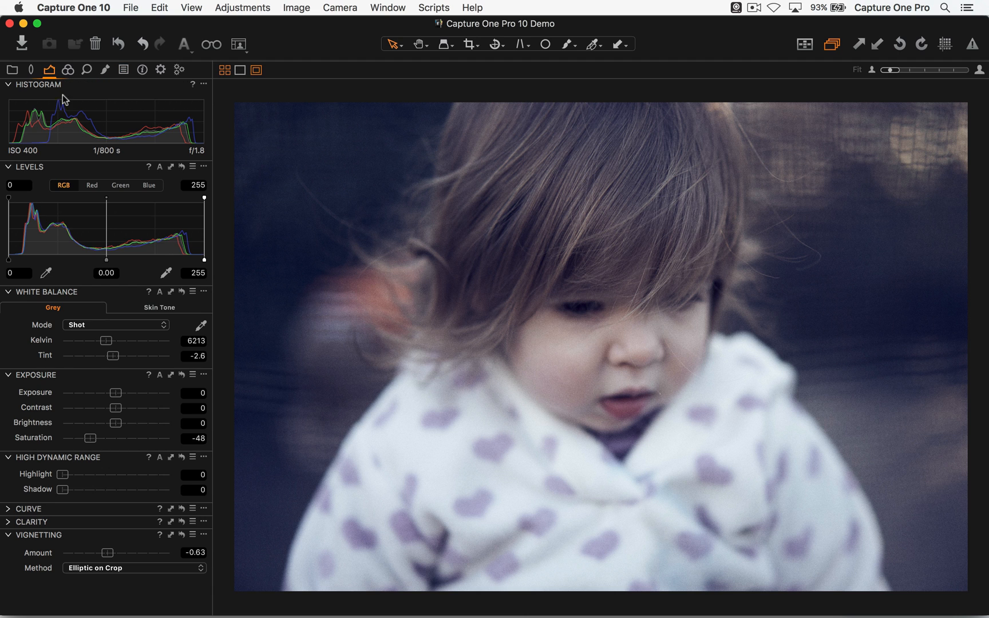
{"action": "left_click_drag", "start_coordinate": [119, 393], "coordinate": [124, 407]}
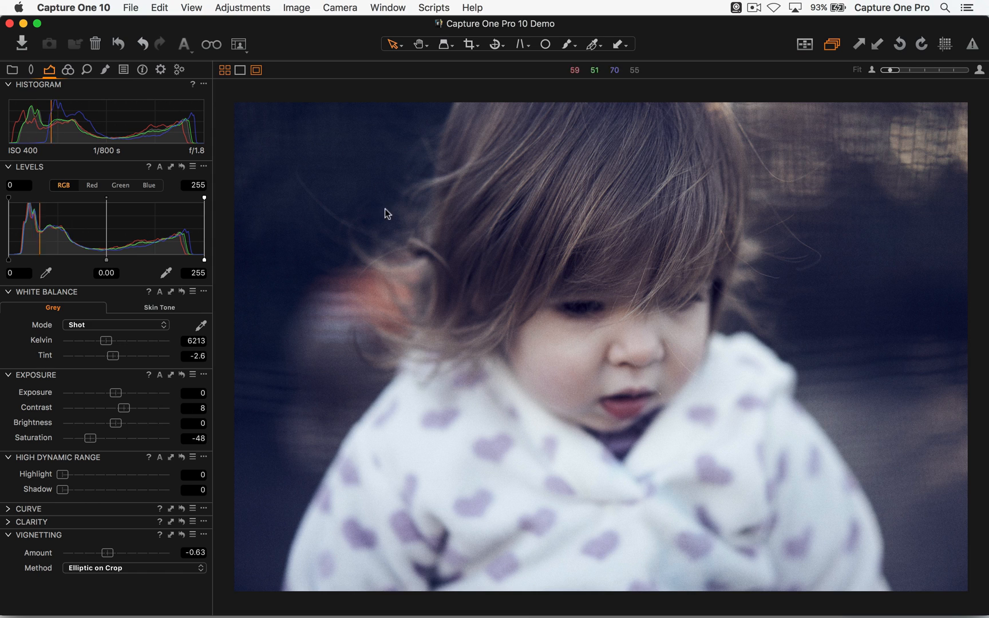
- Customize the toolbar by adding the Styles item as its first entry
{"action": "right_click", "coordinate": [320, 36]}
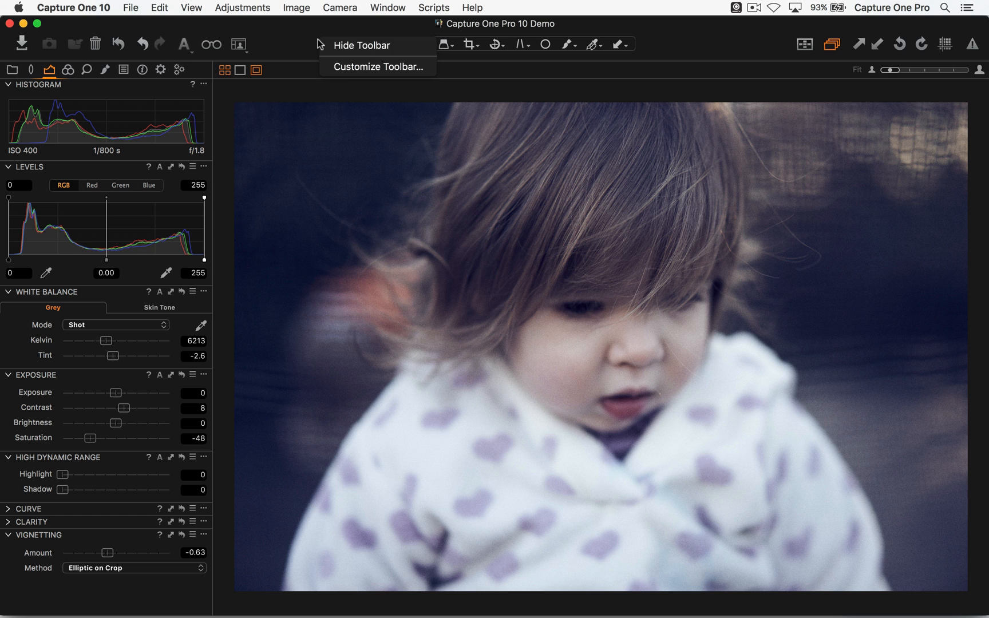
{"action": "left_click", "coordinate": [347, 67]}
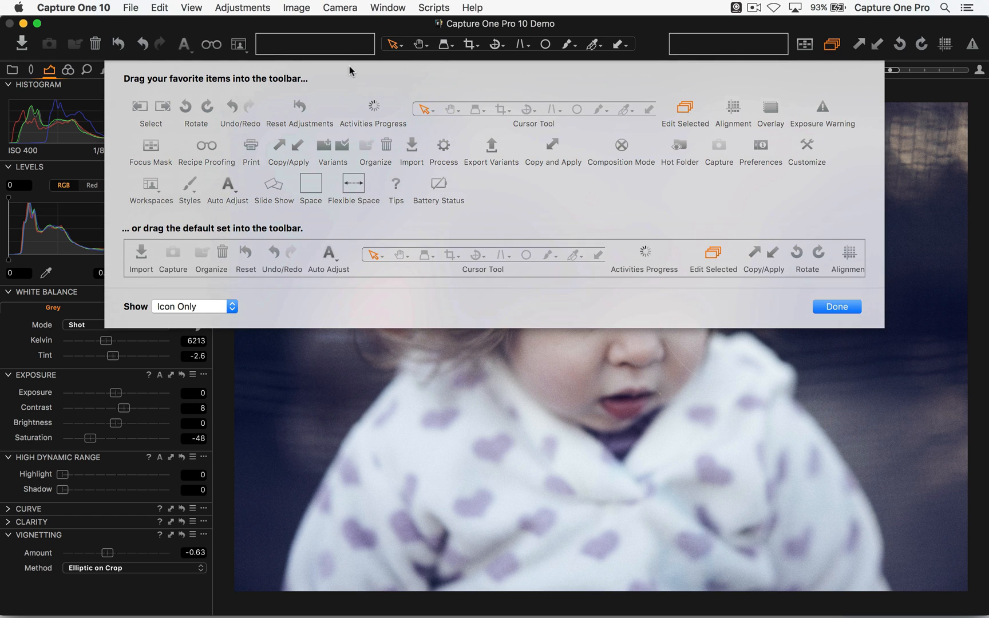
{"action": "mouse_move", "coordinate": [188, 184]}
{"action": "left_mouse_down"}
{"action": "mouse_move", "coordinate": [193, 166]}
{"action": "mouse_move", "coordinate": [60, 64]}
{"action": "mouse_move", "coordinate": [12, 43]}
{"action": "left_mouse_up"}
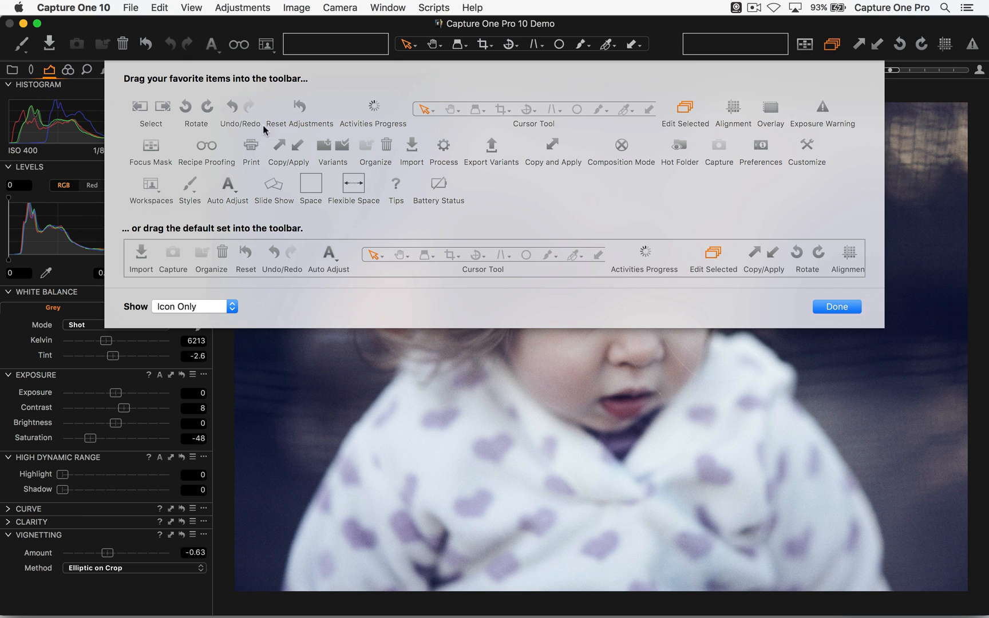
{"action": "left_click", "coordinate": [848, 307]}
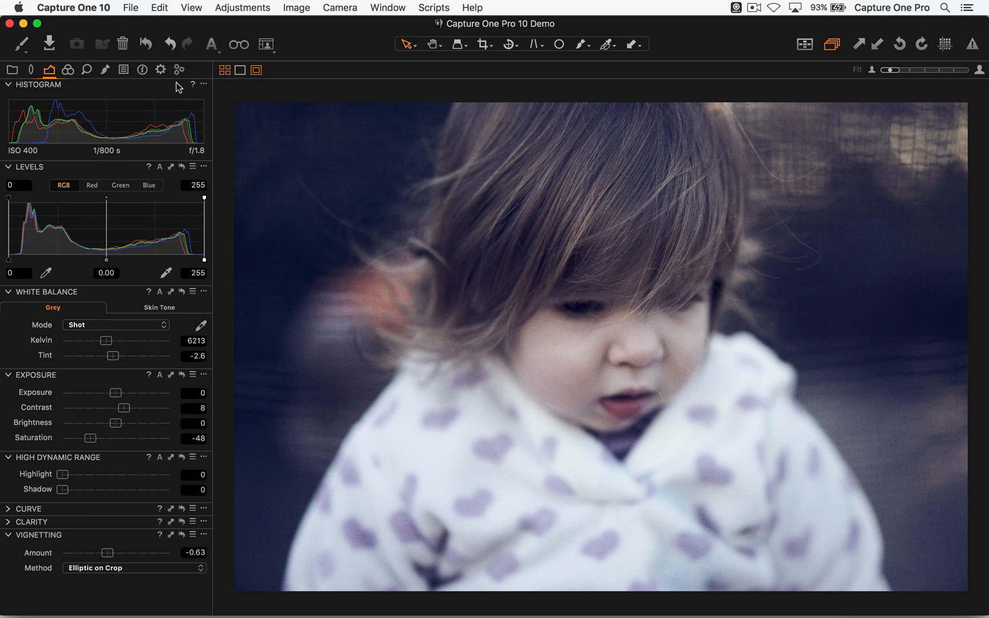
- Preview the user styles on the photo from the toolbar's Styles item without applying one
{"action": "left_click", "coordinate": [21, 45]}
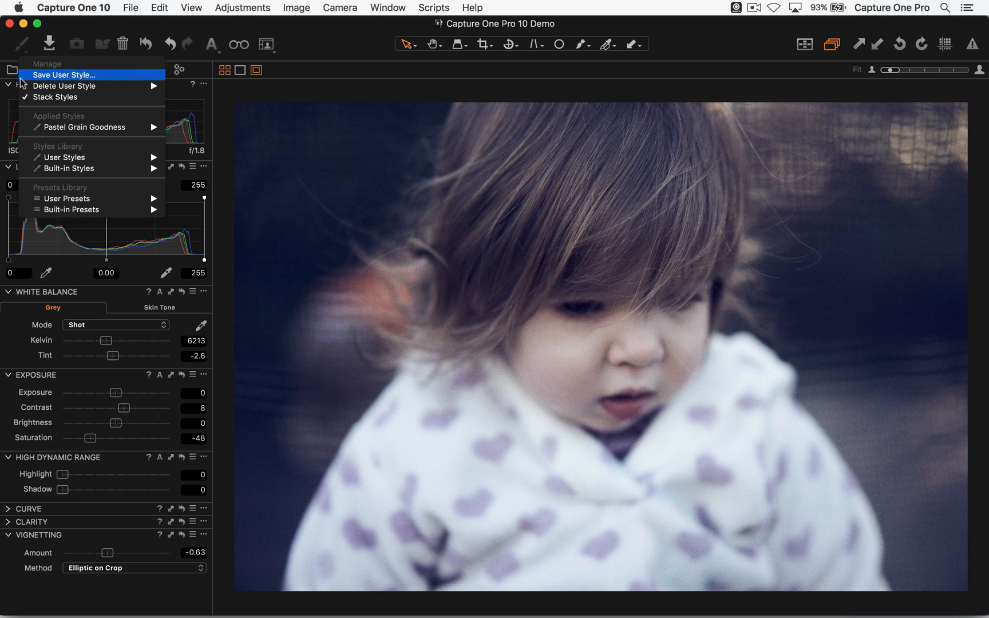
{"action": "key", "text": "Down"}
{"action": "key", "text": "Down"}
{"action": "key", "text": "Down"}
{"action": "key", "text": "Down"}
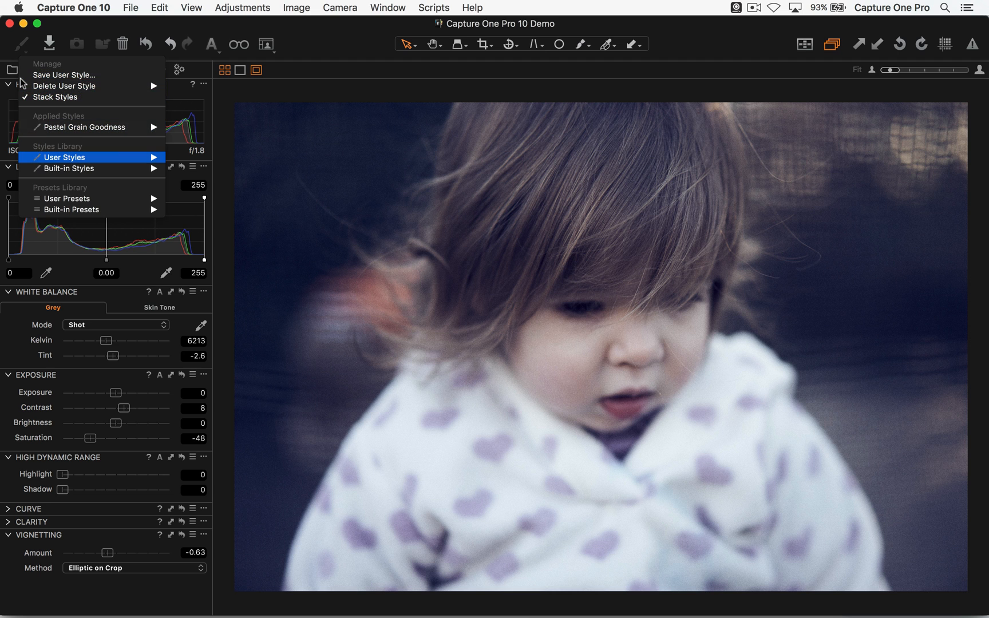
{"action": "key", "text": "Right"}
{"action": "key", "text": "Down"}
{"action": "key", "text": "Up"}
{"action": "key", "text": "Left"}
{"action": "key", "text": "Down"}
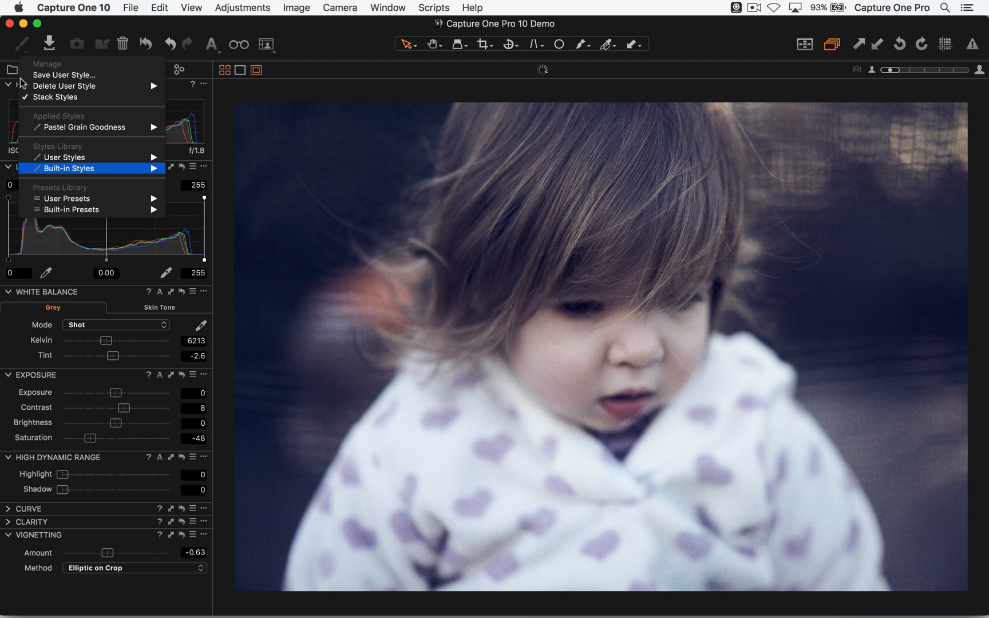
- Preview the built-in B&W styles from Film Grain 1 through the Portrait looks, and leave without applying any
{"action": "key", "text": "Right"}
{"action": "key", "text": "Right"}
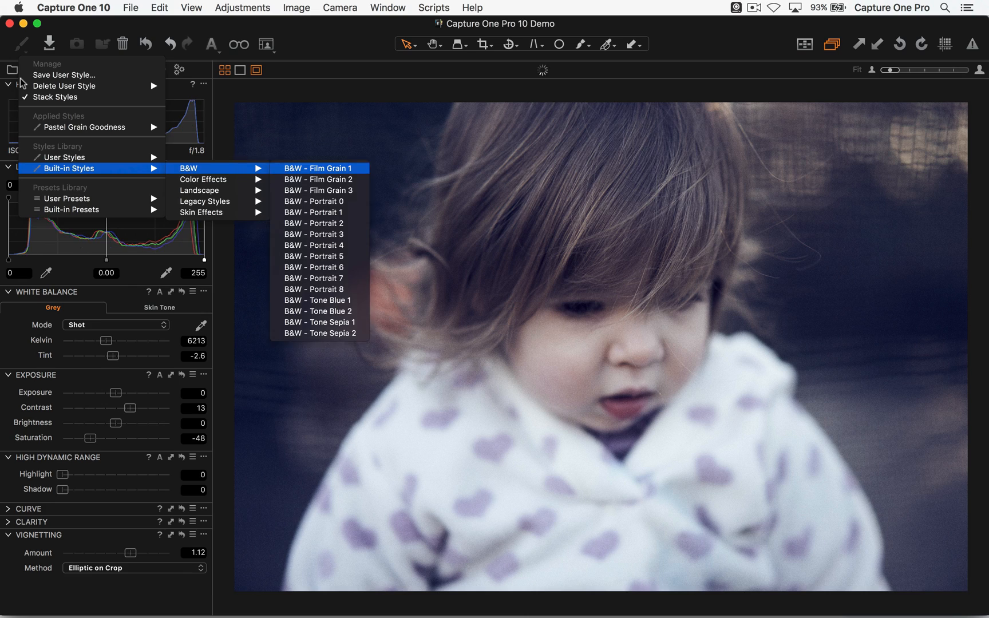
{"action": "key", "text": "Down"}
{"action": "key", "text": "Down"}
{"action": "key", "text": "Down"}
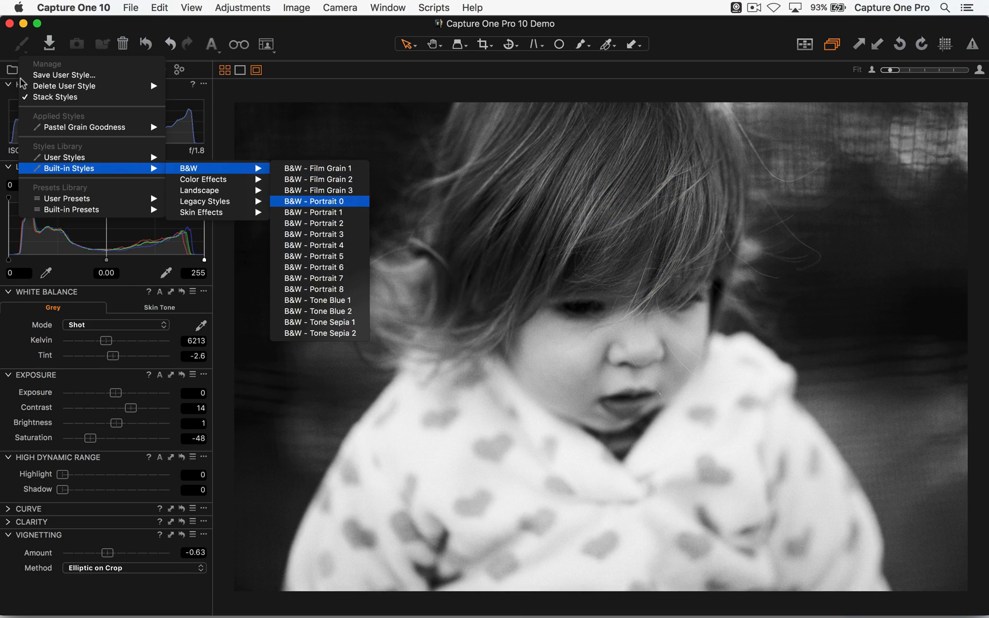
{"action": "key", "text": "Down"}
{"action": "key", "text": "Down"}
{"action": "key", "text": "Down"}
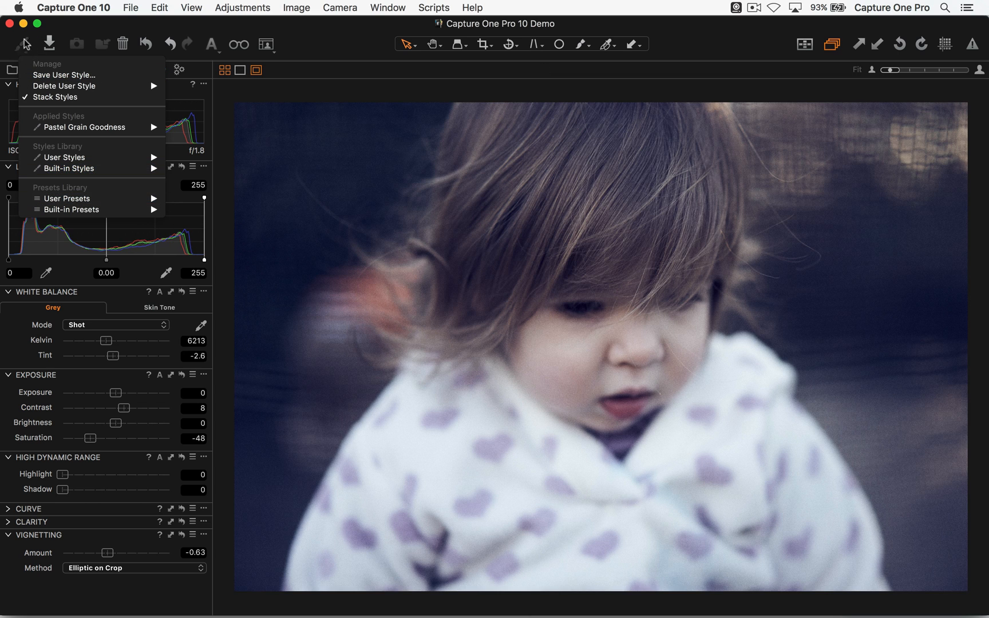
{"action": "left_click", "coordinate": [374, 52]}
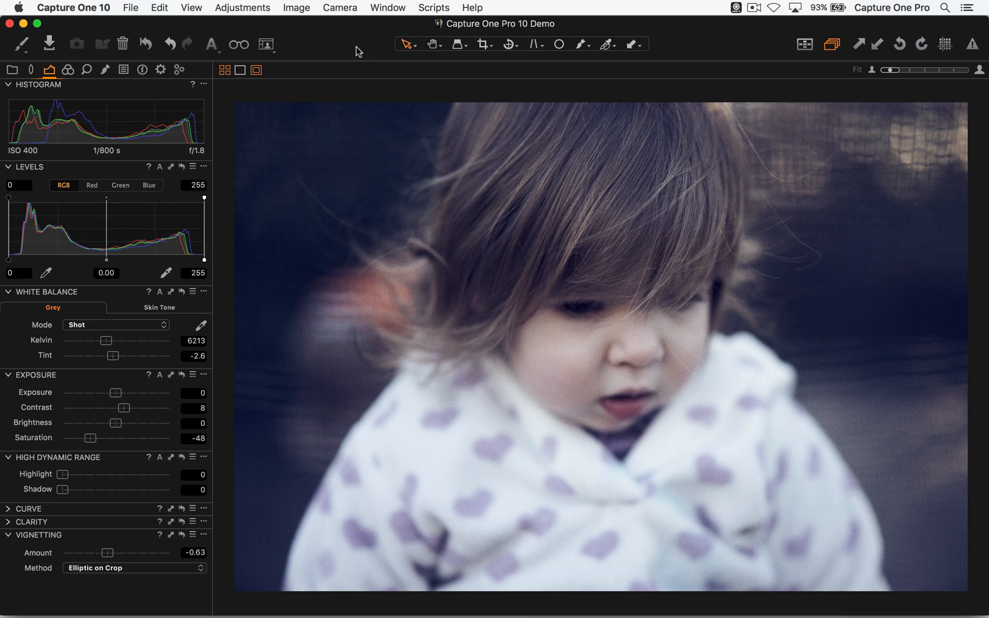
- Apply the built-in Color Balance preset Velvety Warm over the already applied style
{"action": "left_click", "coordinate": [123, 70]}
{"action": "mouse_move", "coordinate": [135, 86]}
{"action": "left_mouse_down"}
{"action": "mouse_move", "coordinate": [190, 131]}
{"action": "mouse_move", "coordinate": [969, 80]}
{"action": "mouse_move", "coordinate": [404, 159]}
{"action": "mouse_move", "coordinate": [146, 89]}
{"action": "left_mouse_up"}
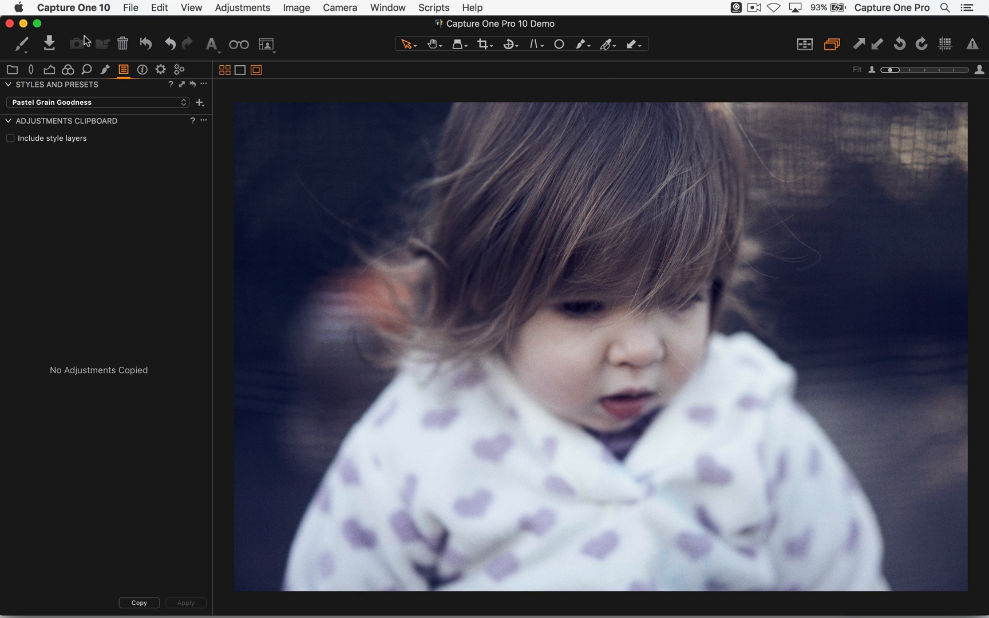
{"action": "left_click", "coordinate": [68, 69]}
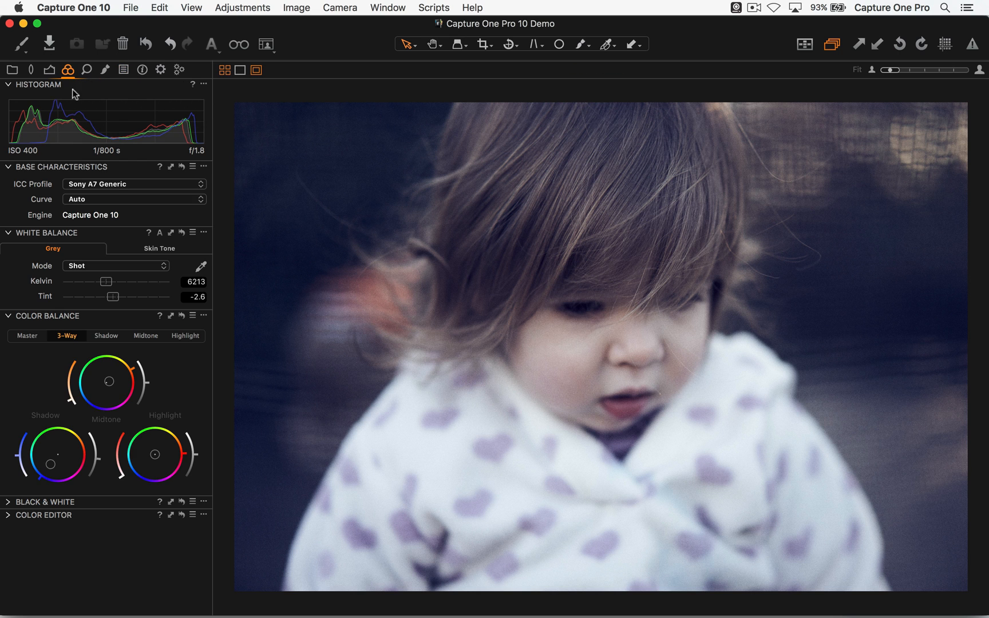
{"action": "left_click", "coordinate": [192, 316]}
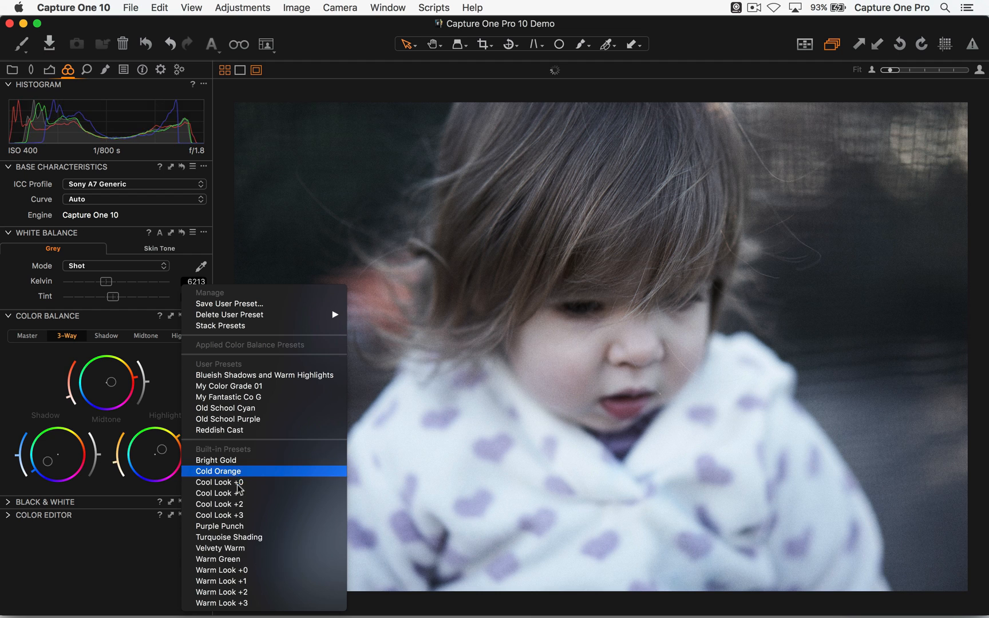
{"action": "left_click", "coordinate": [247, 547]}
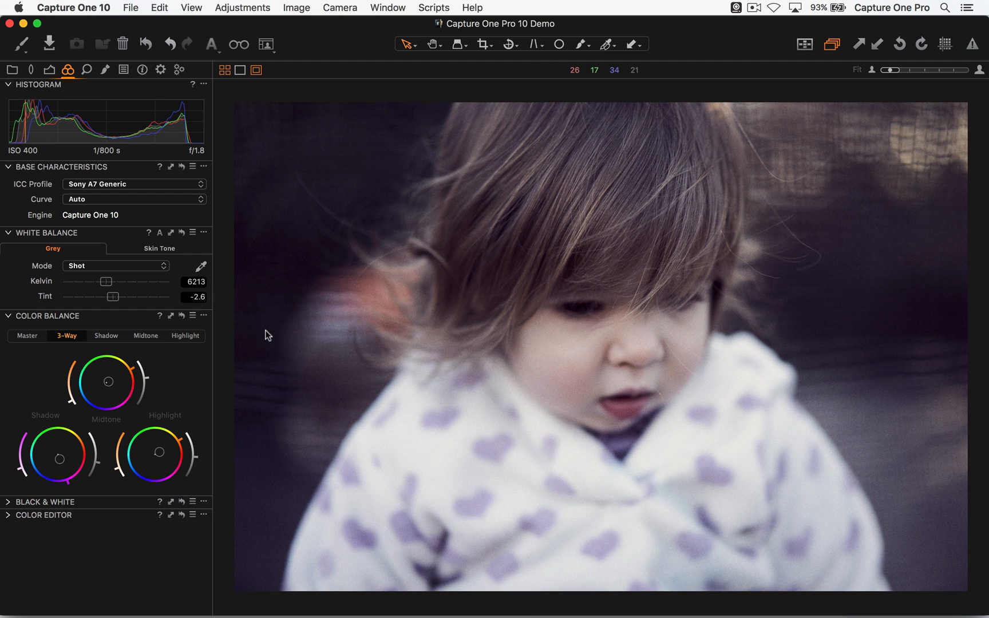
- Reset all the photo's adjustments and apply only the built-in Color Balance preset Velvety Warm
{"action": "key", "text": "super+r"}
{"action": "left_click", "coordinate": [192, 315]}
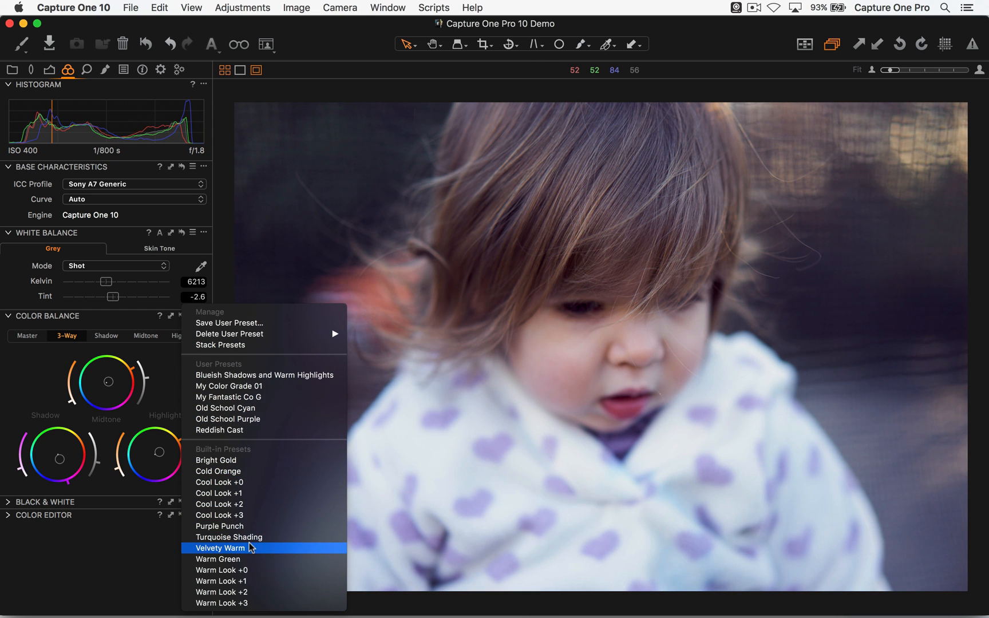
{"action": "left_click", "coordinate": [248, 548]}
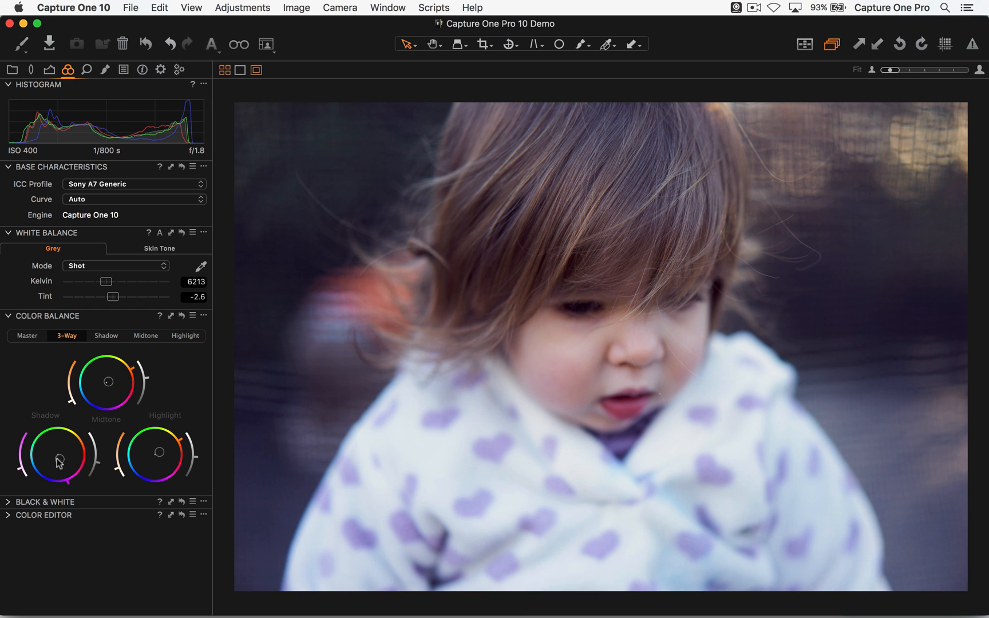
- Lighten the shadows slightly in the 3-Way Color Balance and look over its preset options
{"action": "left_click_drag", "start_coordinate": [98, 461], "coordinate": [104, 449]}
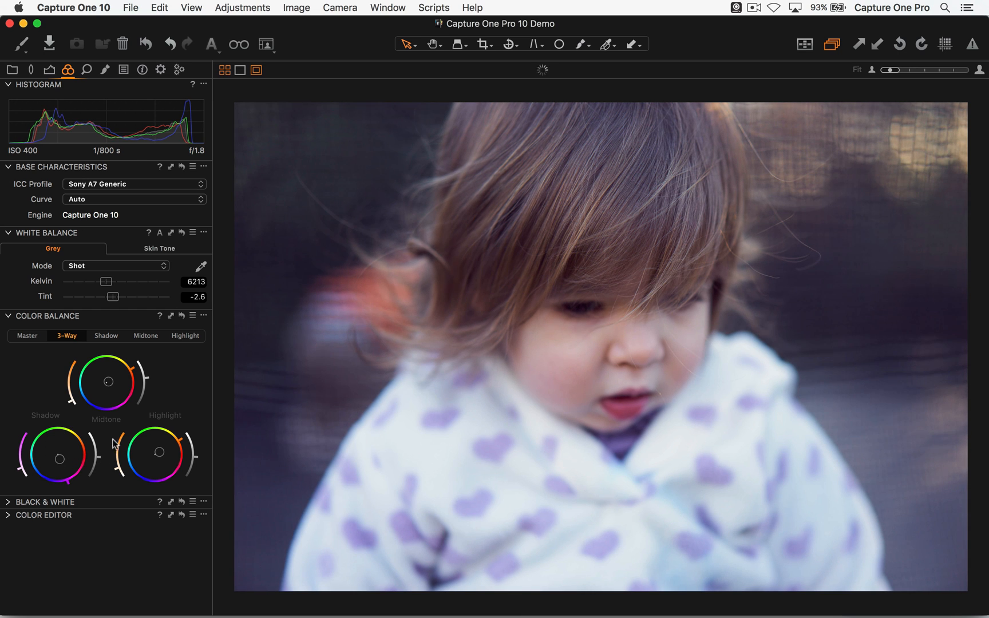
{"action": "left_click", "coordinate": [192, 315]}
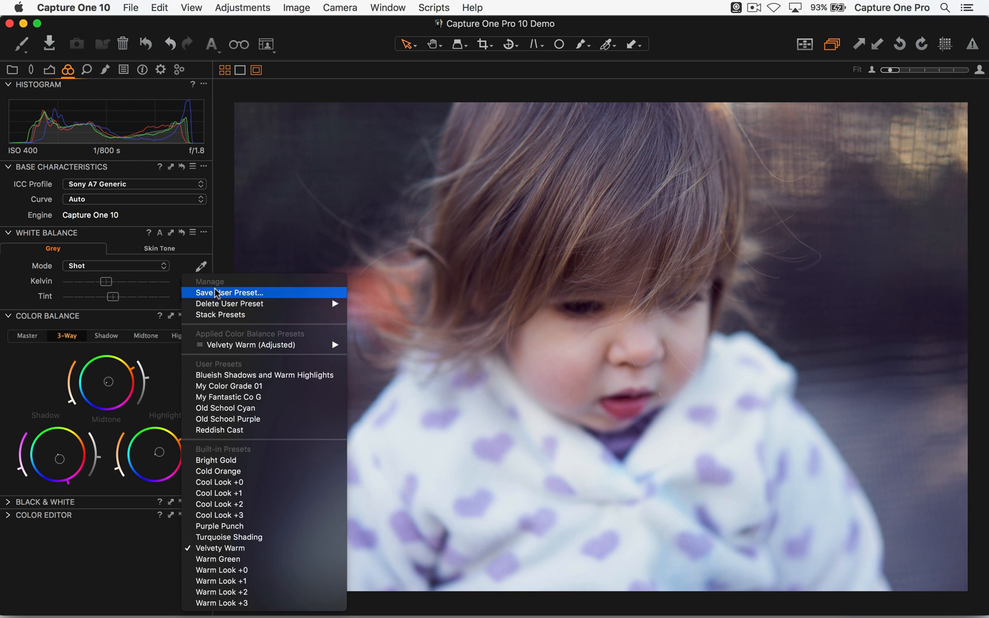
{"action": "left_click", "coordinate": [220, 249]}
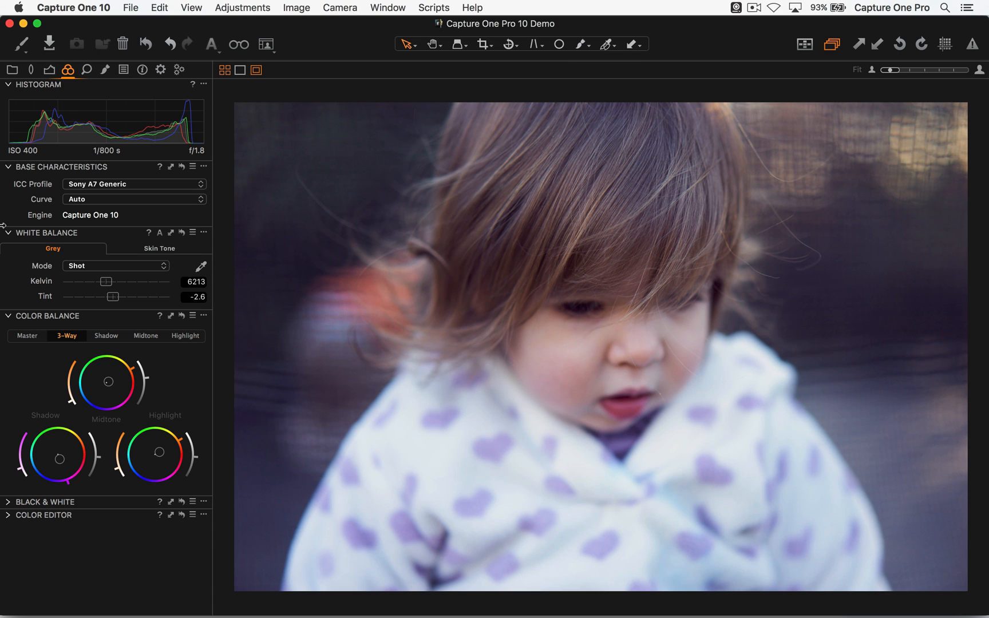
- Pick a skin tone sample from the child's cheek for the Color Editor's Skin Tone adjustment
{"action": "scroll", "coordinate": [75, 80], "scroll_direction": "down", "scroll_amount": 3}
{"action": "scroll", "coordinate": [71, 80], "scroll_direction": "up", "scroll_amount": 3}
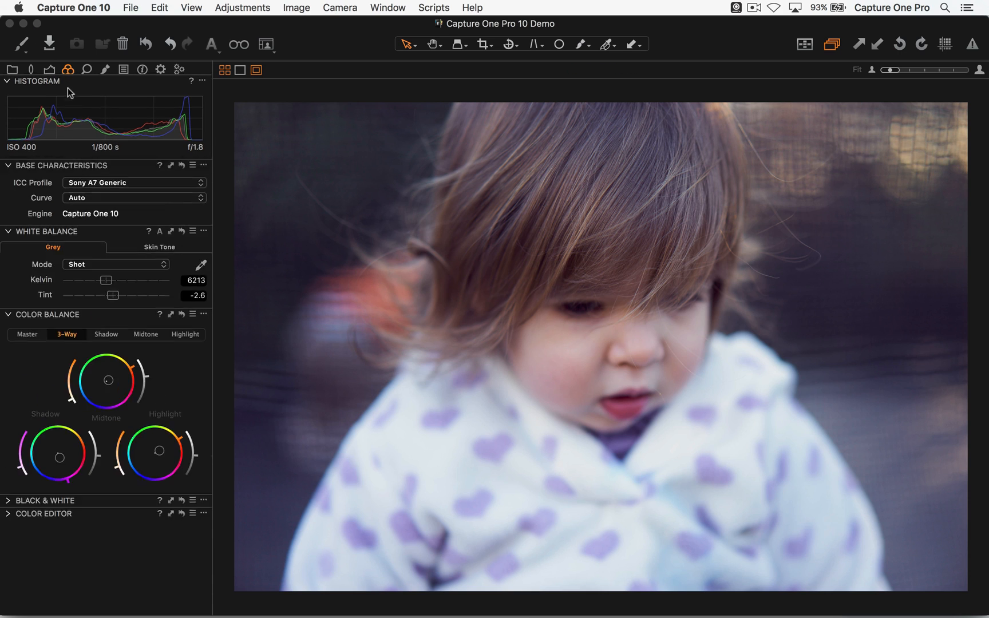
{"action": "left_click", "coordinate": [11, 515]}
{"action": "left_click", "coordinate": [160, 234]}
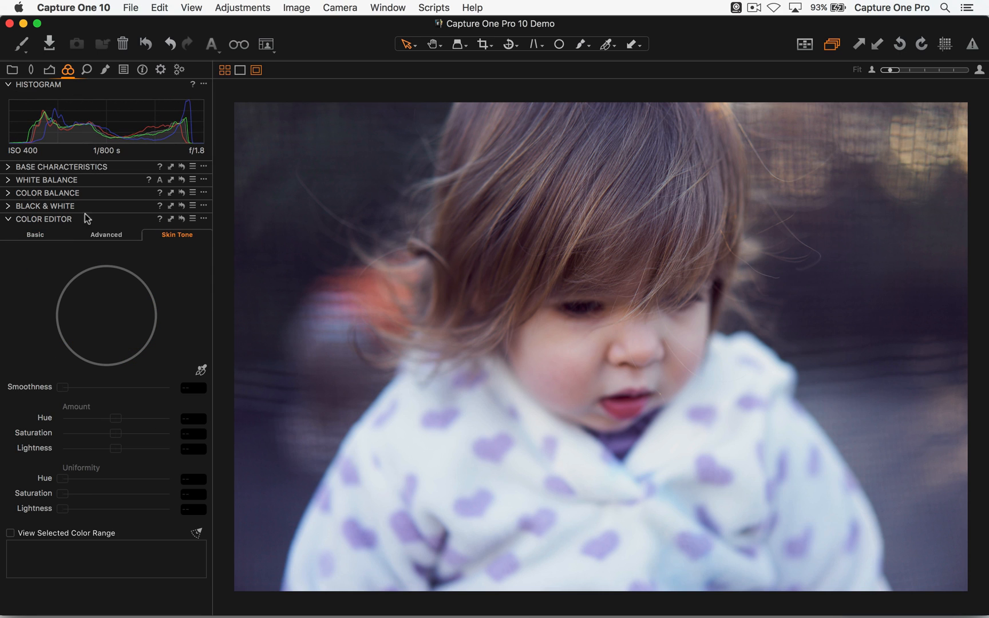
{"action": "left_click", "coordinate": [200, 370]}
{"action": "left_click", "coordinate": [559, 364]}
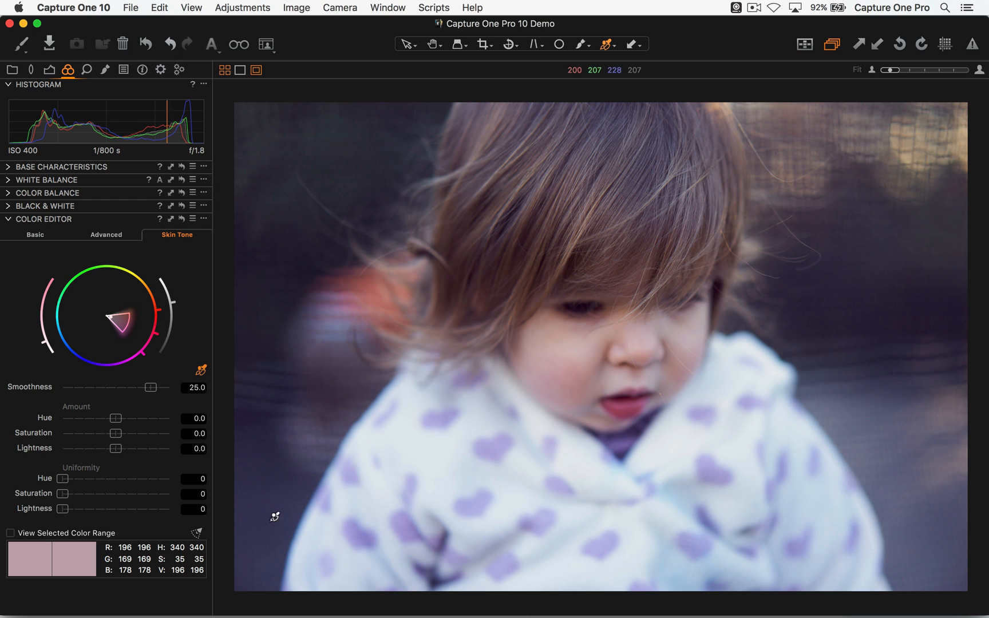
- Try an Exposure change and restore its default, then look over the Color Balance presets
{"action": "left_click", "coordinate": [10, 193]}
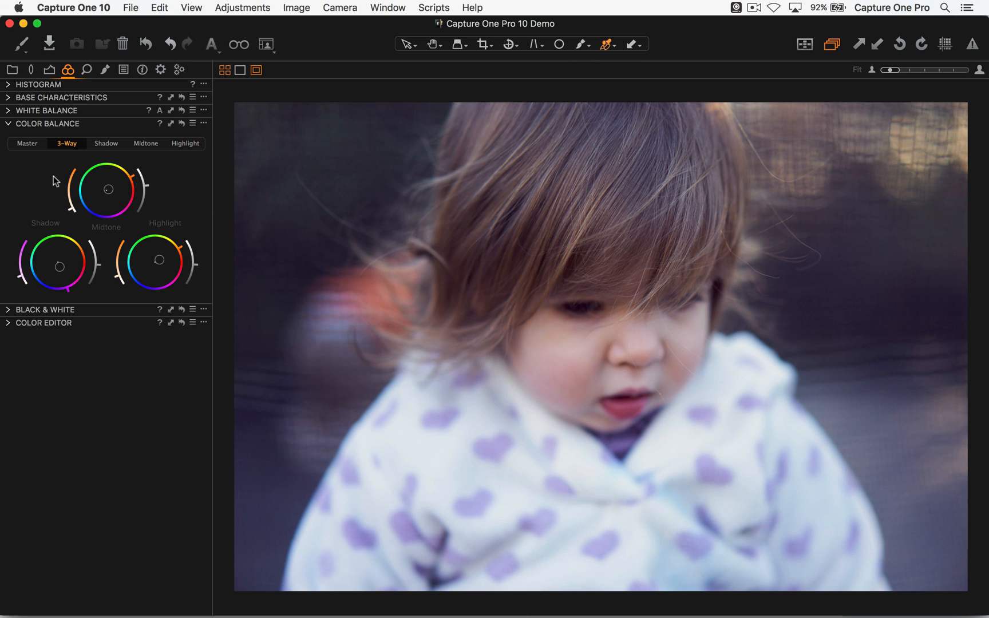
{"action": "left_click", "coordinate": [49, 70]}
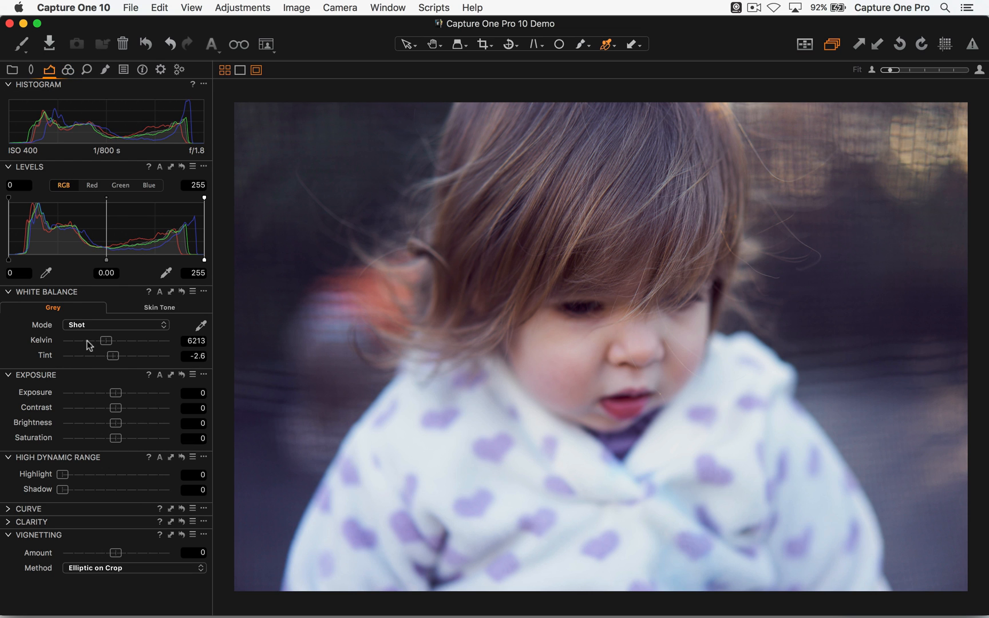
{"action": "left_click_drag", "start_coordinate": [121, 395], "coordinate": [130, 399]}
{"action": "double_click", "coordinate": [124, 394]}
{"action": "left_click", "coordinate": [69, 70]}
{"action": "left_click", "coordinate": [192, 246]}
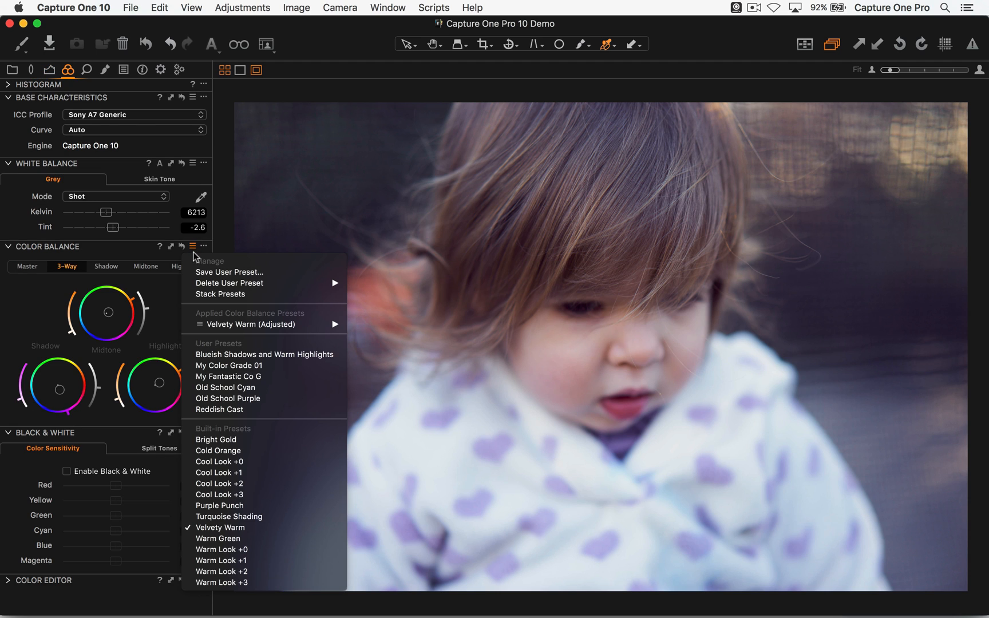
- Reset all the photo's adjustments and apply the saved user style that gives blue shadows and warm midtones
{"action": "left_click", "coordinate": [381, 227]}
{"action": "key", "text": "super+r"}
{"action": "left_click", "coordinate": [24, 47]}
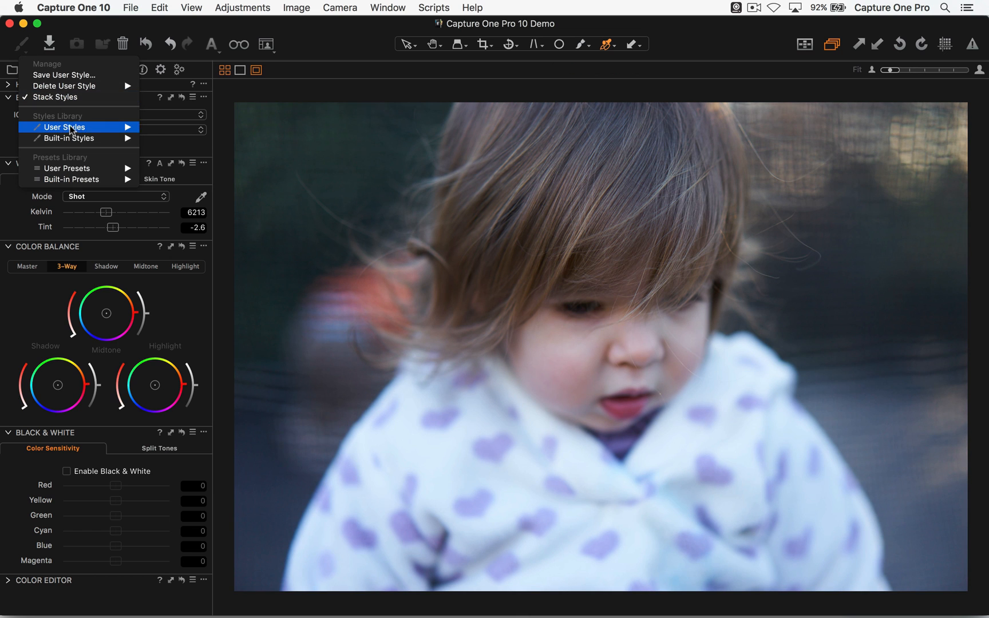
{"action": "mouse_move", "coordinate": [67, 127]}
{"action": "left_click", "coordinate": [176, 139]}
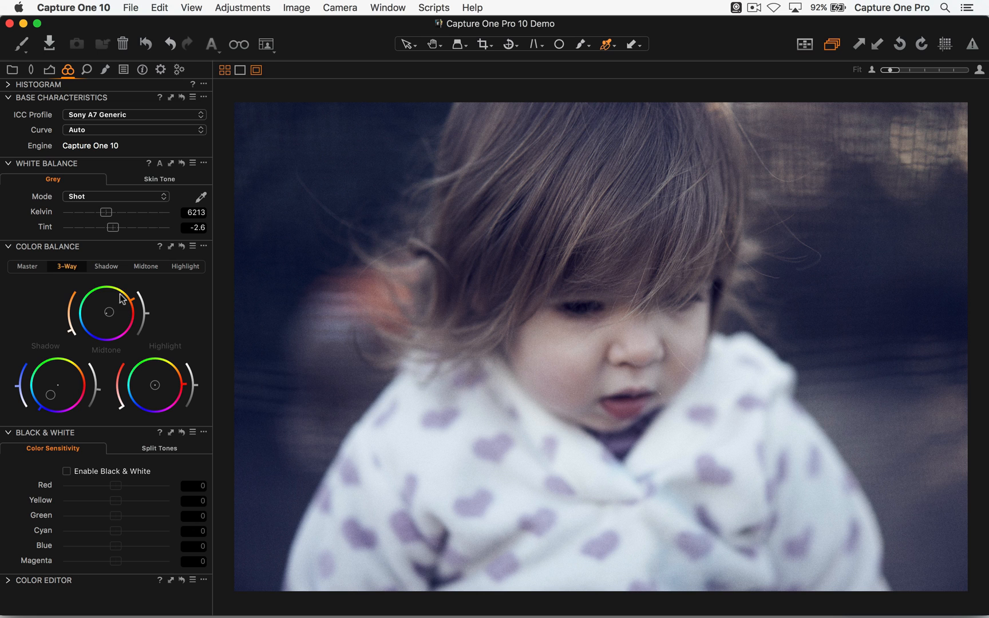
- Compare the photo with and without the grade by resetting its Color Balance and undoing the reset
{"action": "left_click", "coordinate": [181, 247]}
{"action": "left_click", "coordinate": [181, 247], "text": "alt"}
{"action": "left_click", "coordinate": [183, 246], "text": "alt"}
{"action": "left_click", "coordinate": [181, 246], "text": "alt"}
{"action": "key", "text": "super+z"}
{"action": "key", "text": "super+shift+z"}
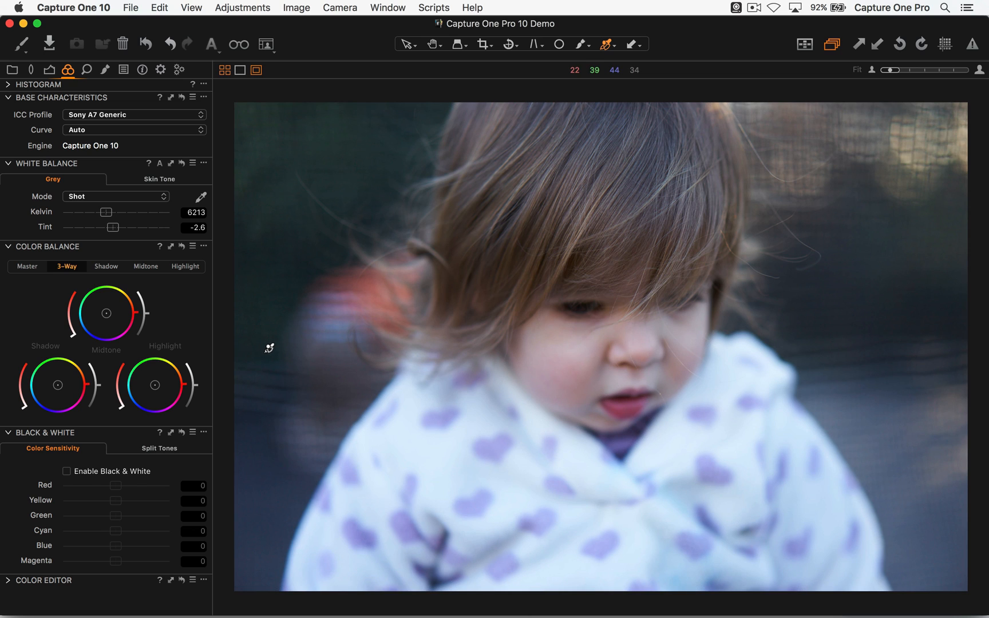
{"action": "key", "text": "super+z"}
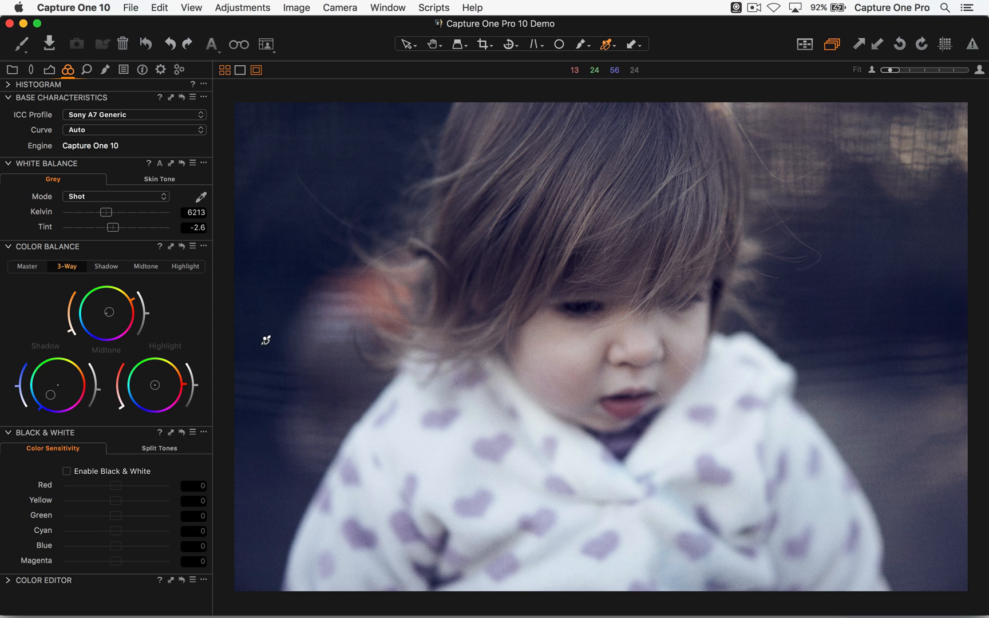
- Create a new unadjusted variant of the graded child photo and show both variants side by side in the viewer
{"action": "key", "text": "super+alt+n"}
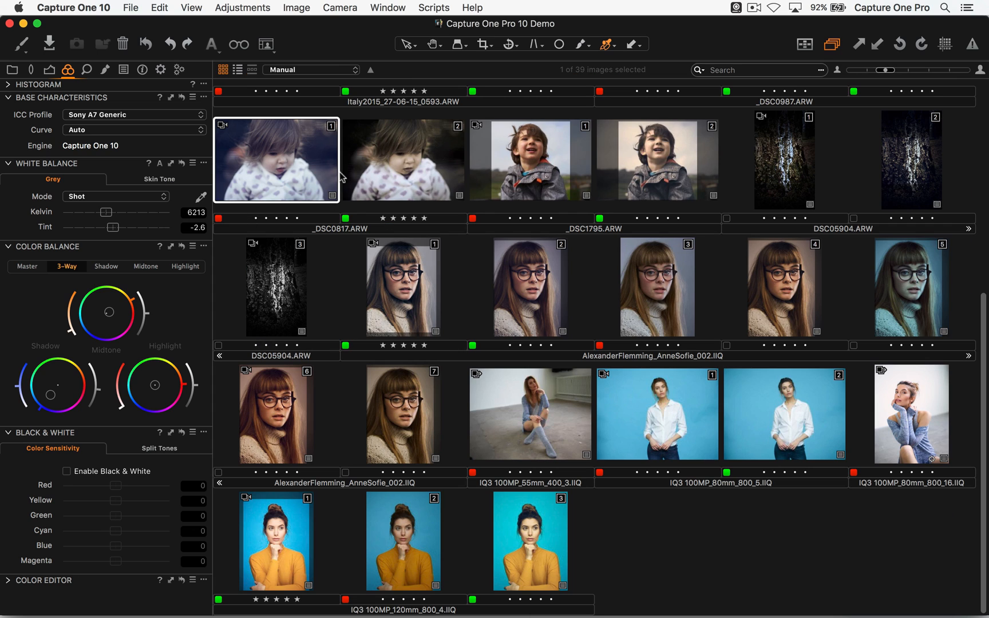
{"action": "left_click", "coordinate": [192, 7]}
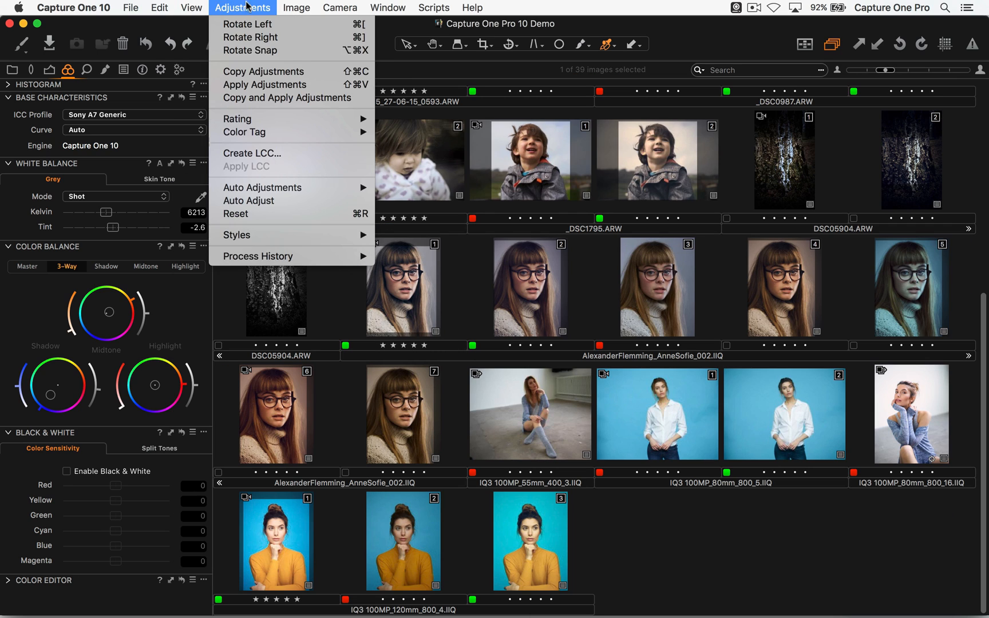
{"action": "mouse_move", "coordinate": [297, 7]}
{"action": "left_click", "coordinate": [303, 24]}
{"action": "left_click", "coordinate": [303, 169], "text": "super"}
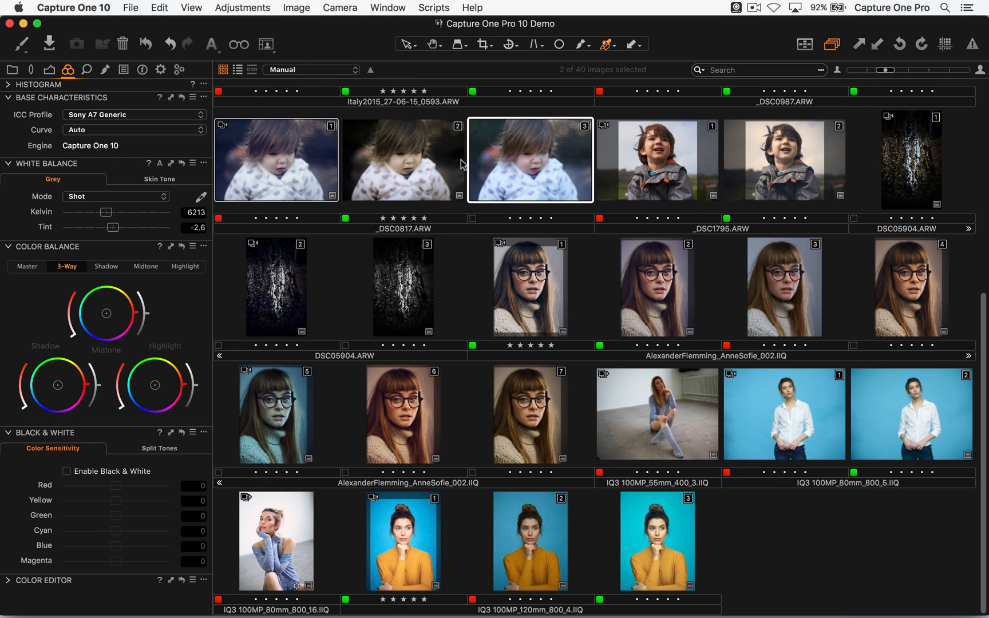
{"action": "key", "text": "space"}
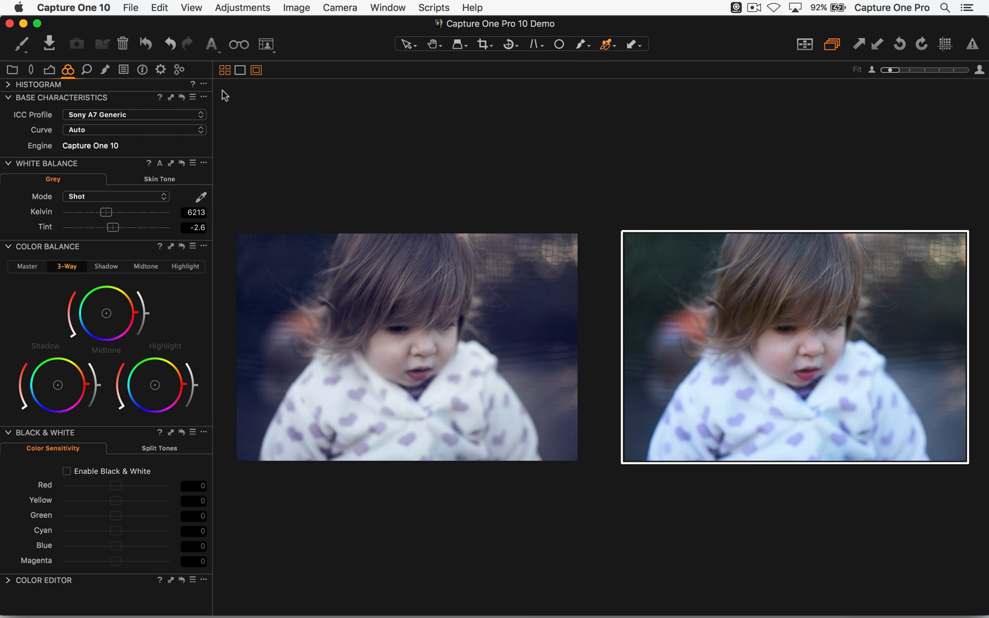
- Switch the viewer between single view and multi view for the two variants, and toggle the proof margin off and on
{"action": "left_click", "coordinate": [226, 72]}
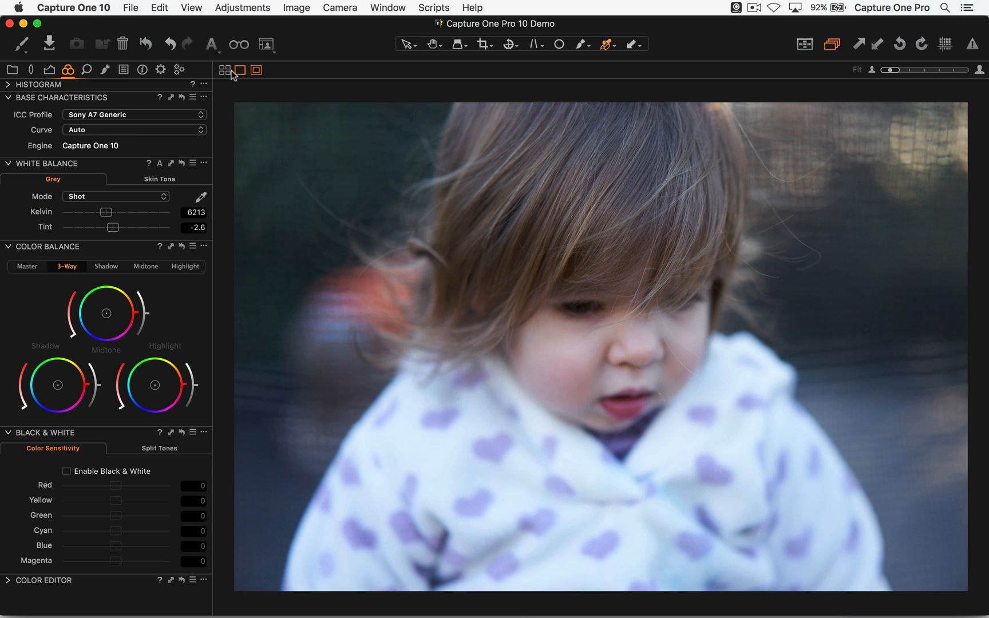
{"action": "left_click", "coordinate": [226, 70]}
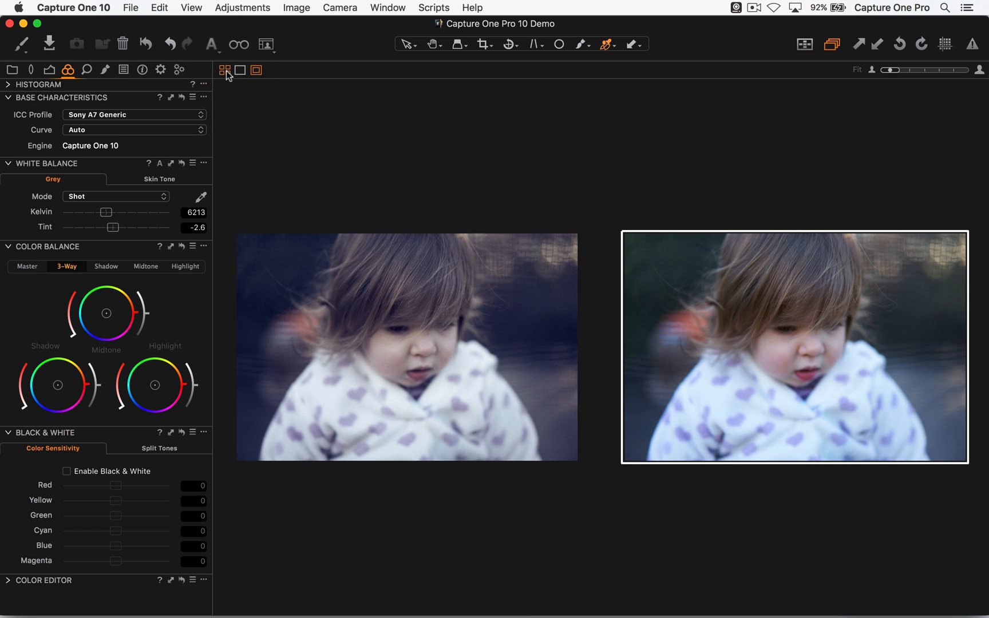
{"action": "left_click", "coordinate": [240, 70]}
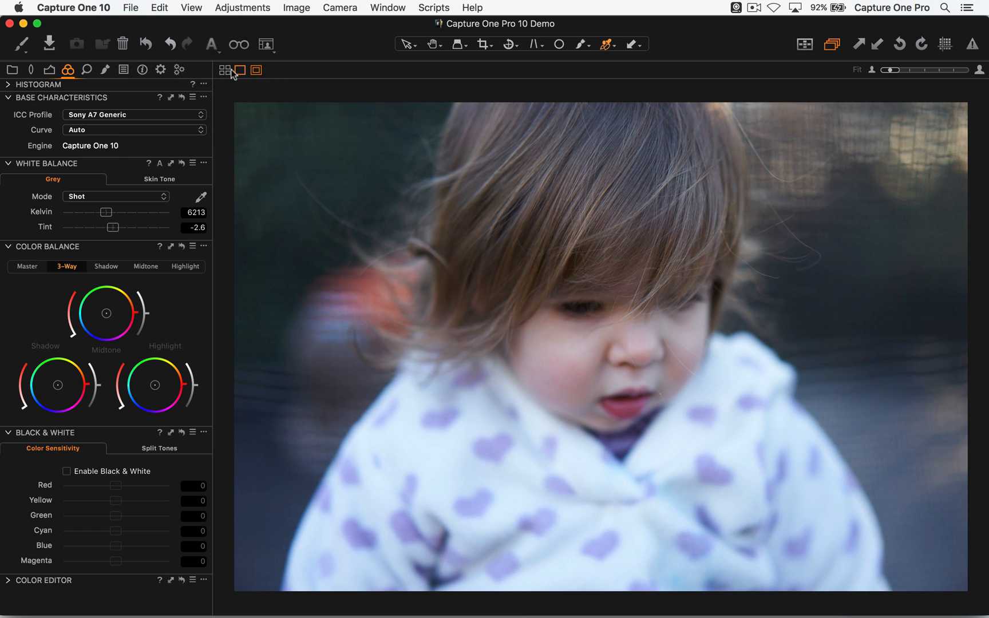
{"action": "left_click", "coordinate": [225, 70]}
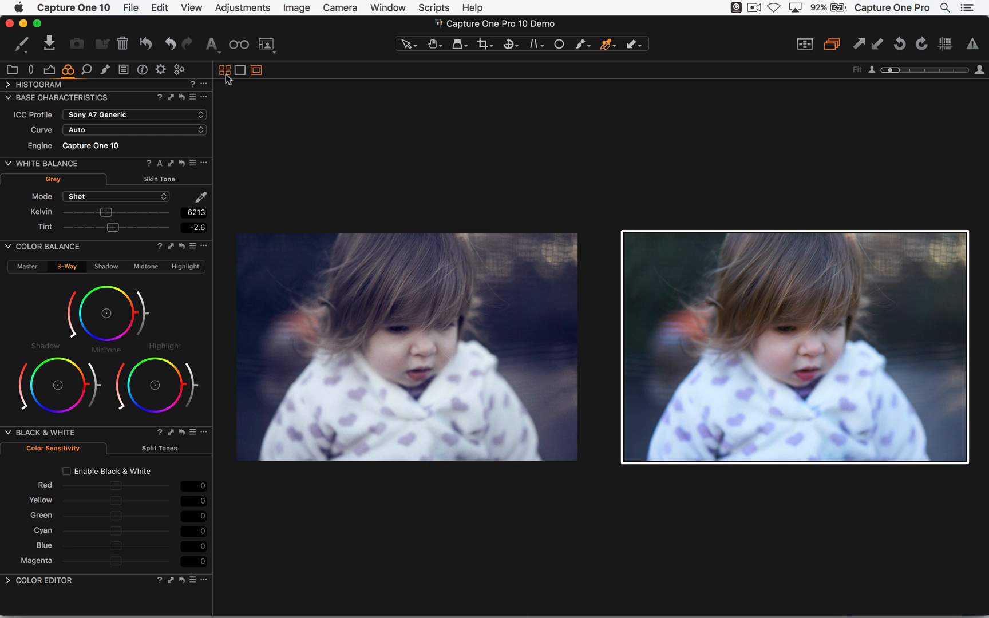
{"action": "left_click", "coordinate": [256, 70]}
{"action": "left_click", "coordinate": [255, 70]}
- Hide and show the viewer several times, finishing with only the browser thumbnails displayed
{"action": "left_click", "coordinate": [191, 7]}
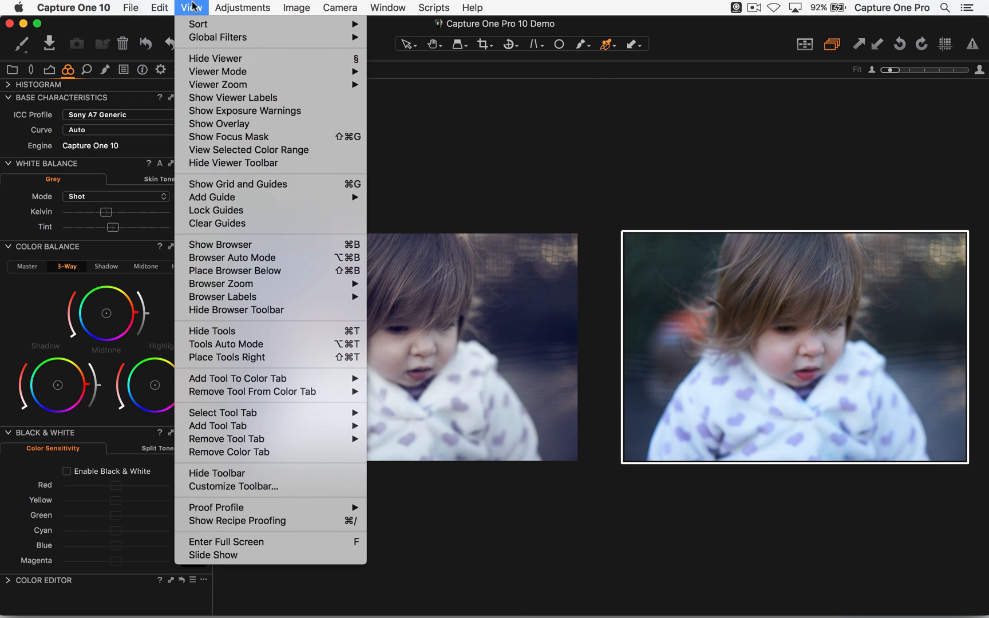
{"action": "left_click", "coordinate": [210, 59]}
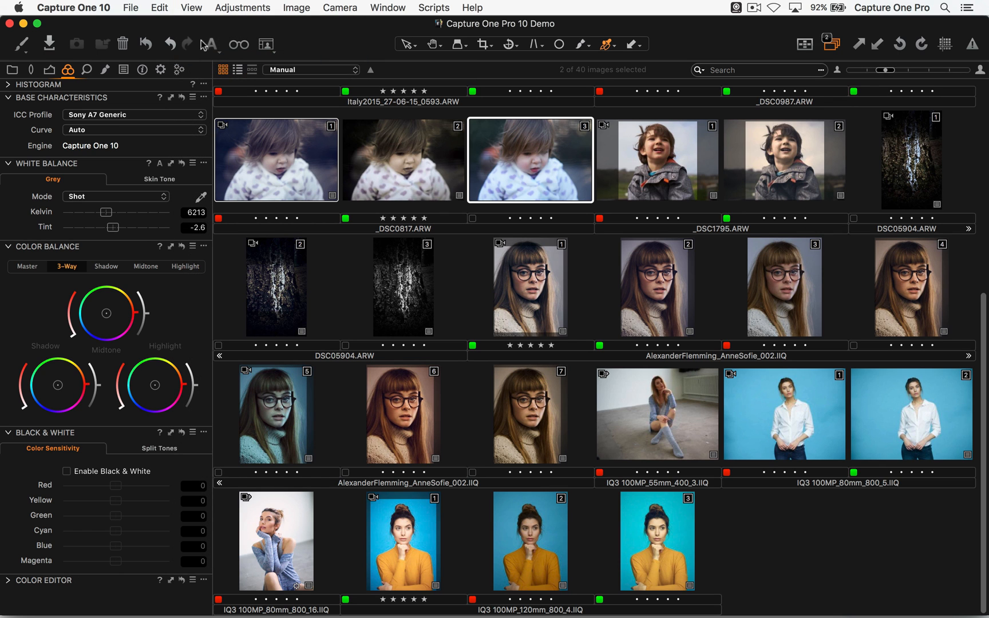
{"action": "left_click", "coordinate": [192, 7]}
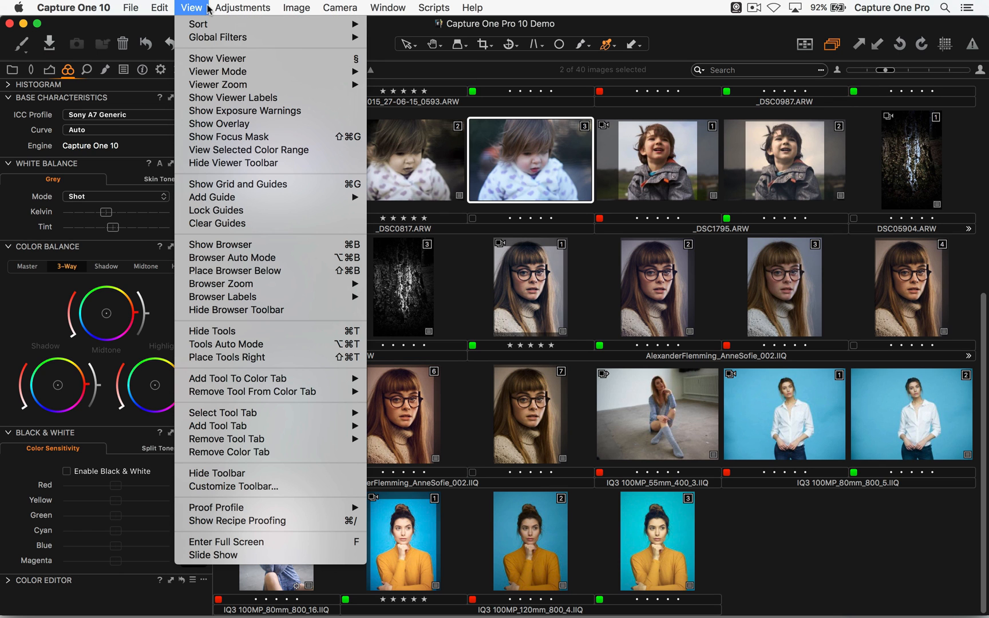
{"action": "left_click", "coordinate": [341, 61]}
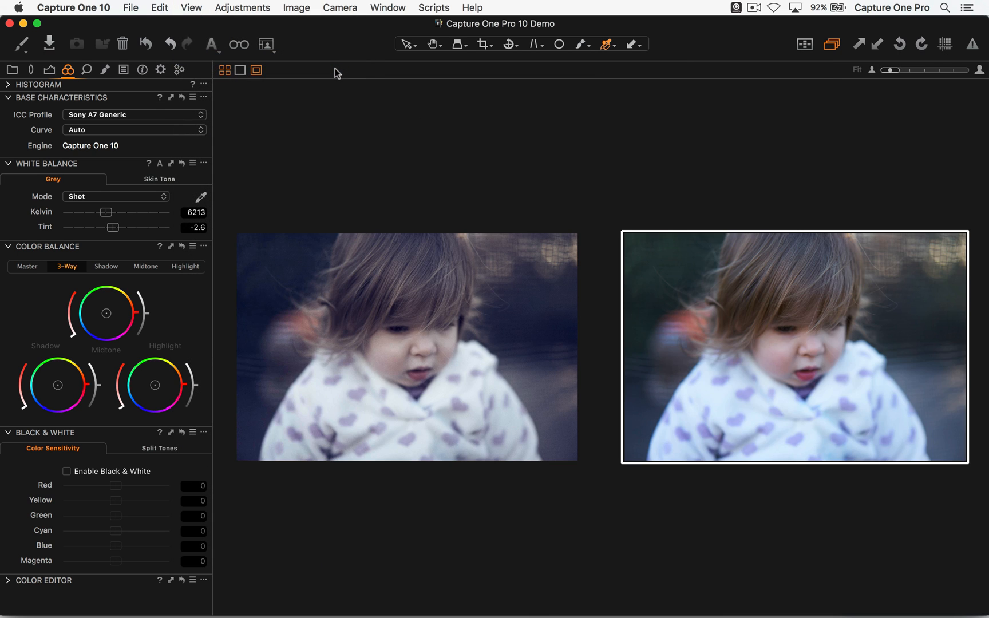
{"action": "key", "text": "§"}
{"action": "key", "text": "§"}
{"action": "key", "text": "§"}
{"action": "key", "text": "§"}
{"action": "key", "text": "§"}
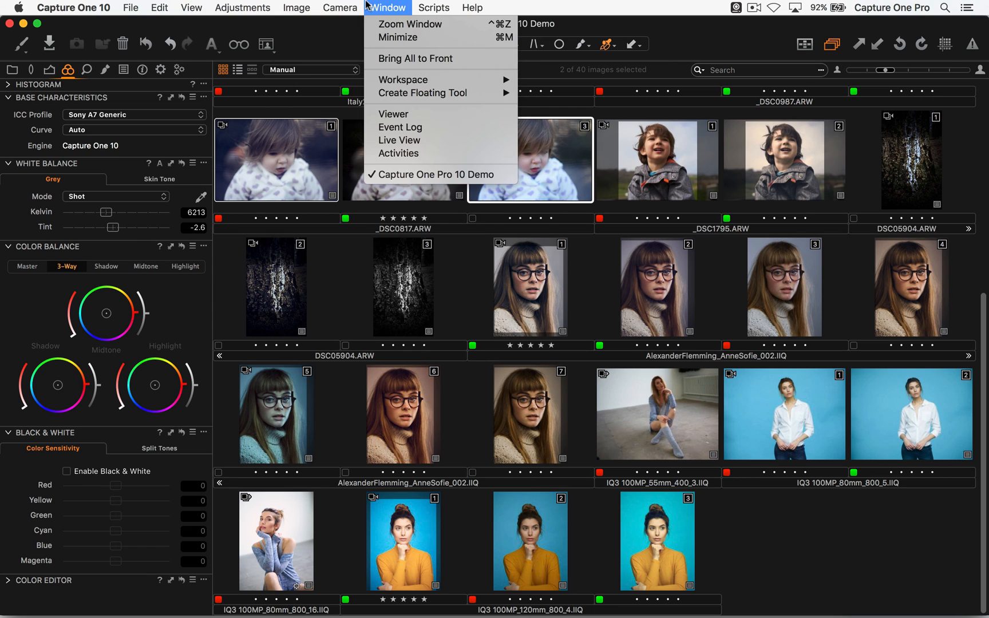
{"action": "mouse_move", "coordinate": [389, 7]}
{"action": "mouse_move", "coordinate": [410, 101]}
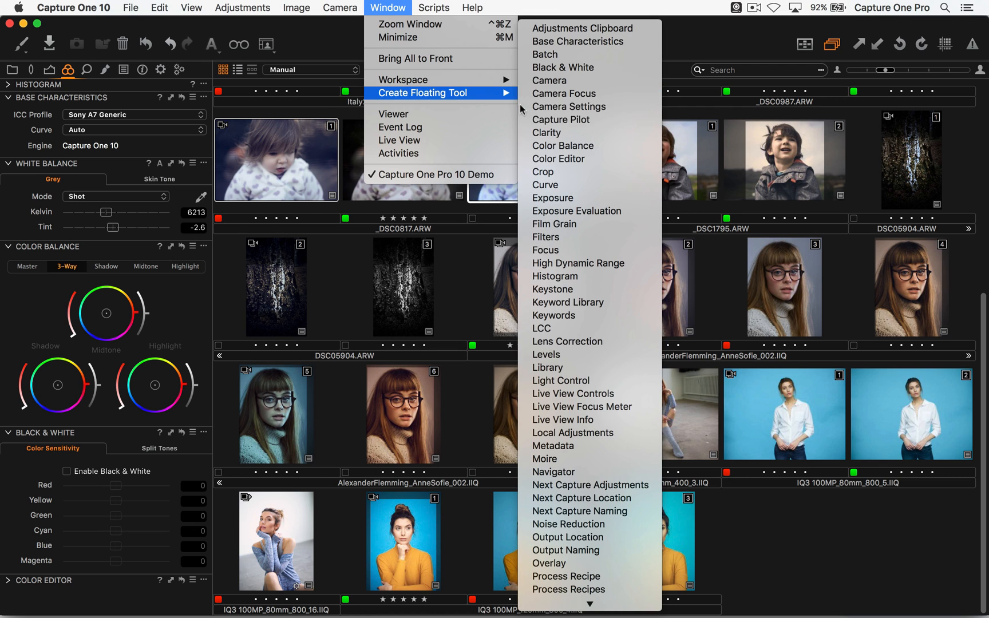
{"action": "left_click", "coordinate": [545, 160]}
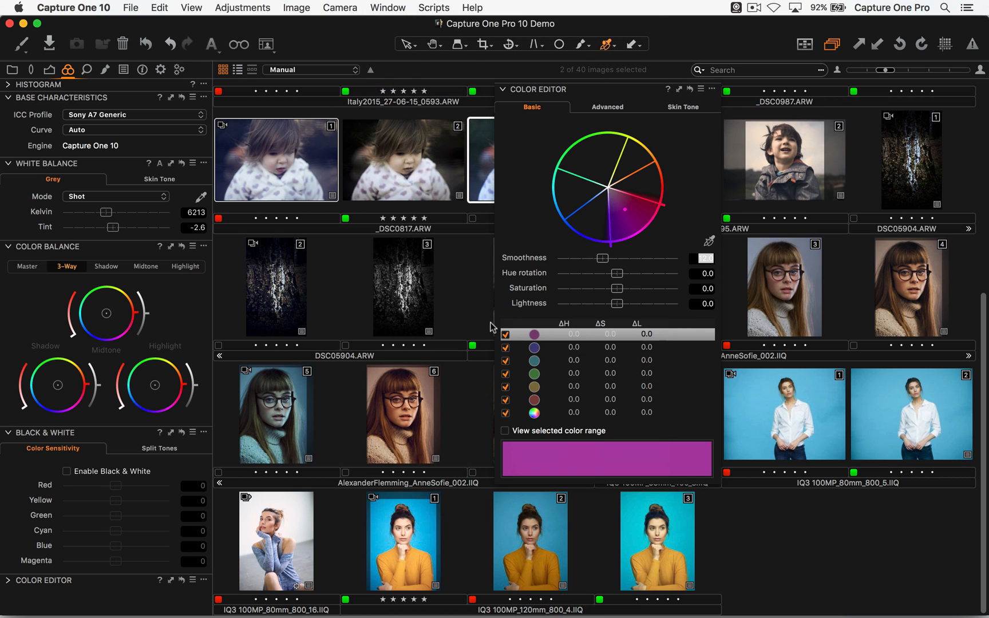
{"action": "left_click", "coordinate": [711, 89]}
{"action": "left_click", "coordinate": [713, 103]}
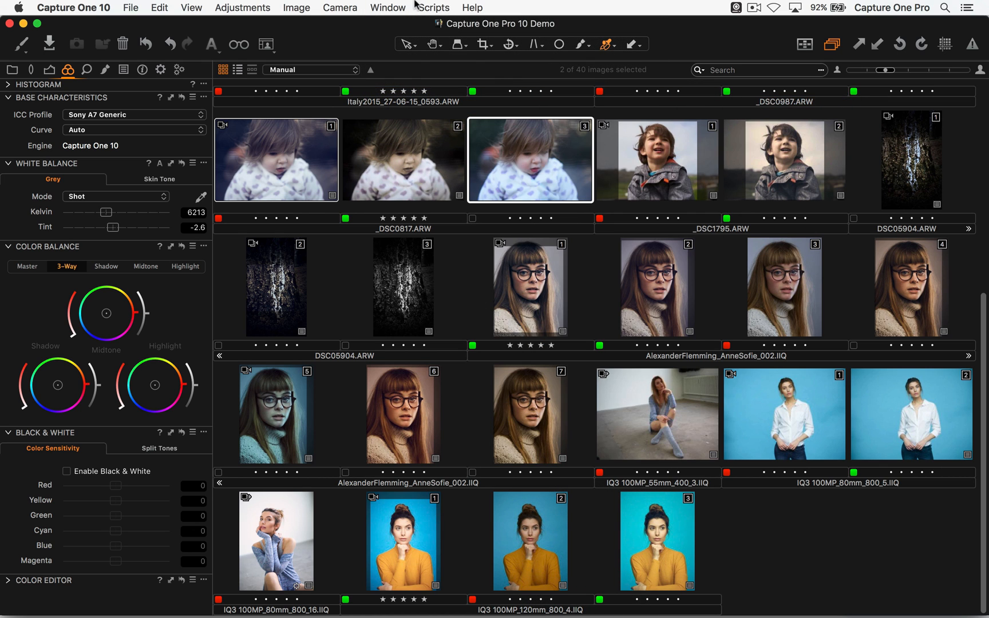
- Open Color Balance as a floating tool, try a tint on the 3-Way shadow wheel and restore its default
{"action": "left_click", "coordinate": [387, 7]}
{"action": "mouse_move", "coordinate": [440, 95]}
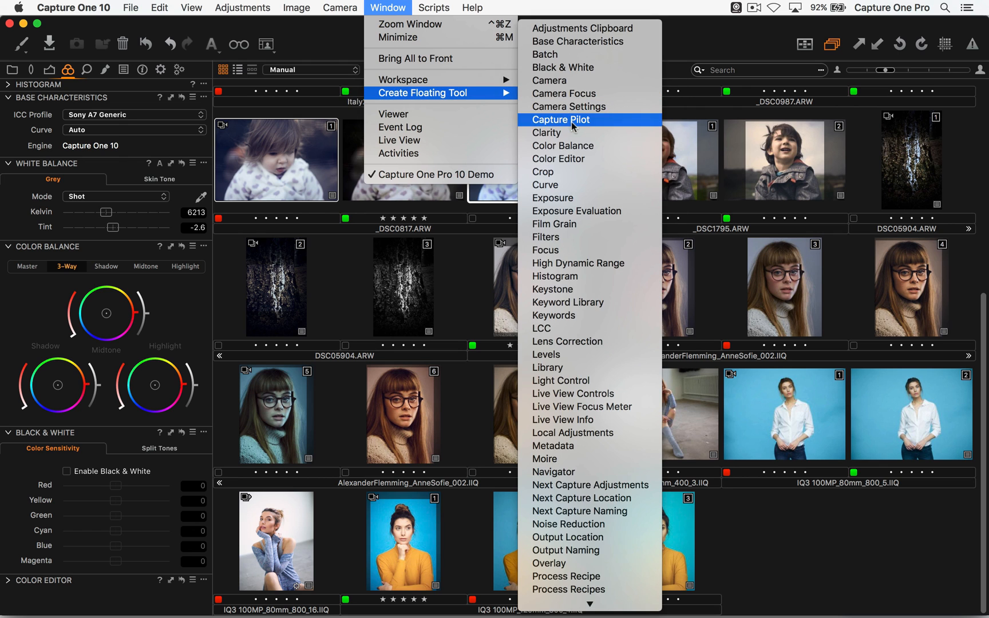
{"action": "left_click", "coordinate": [579, 146]}
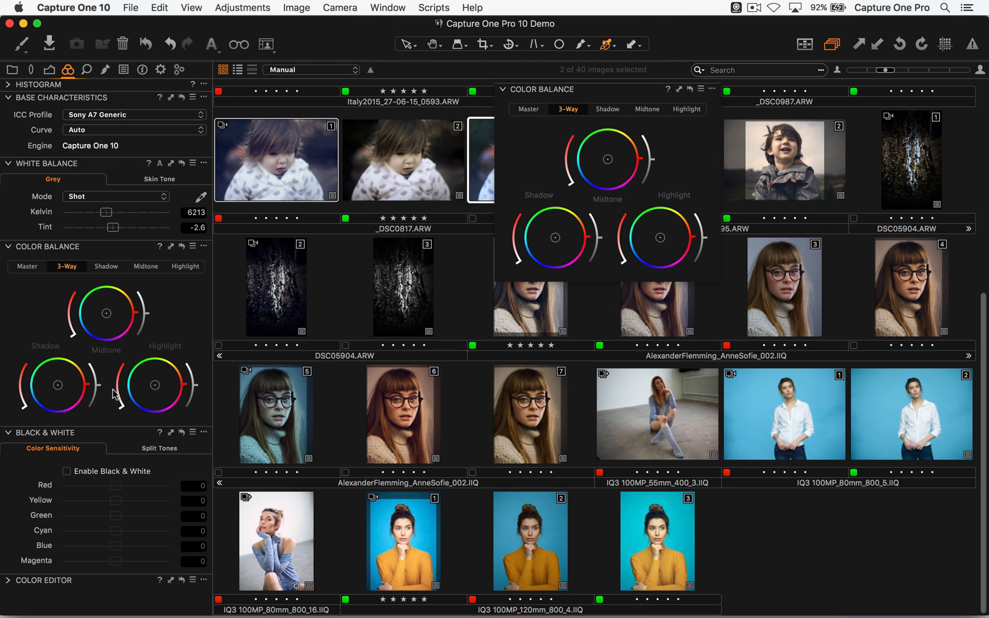
{"action": "mouse_move", "coordinate": [58, 384]}
{"action": "left_mouse_down"}
{"action": "mouse_move", "coordinate": [47, 392]}
{"action": "mouse_move", "coordinate": [80, 387]}
{"action": "mouse_move", "coordinate": [64, 366]}
{"action": "mouse_move", "coordinate": [44, 383]}
{"action": "mouse_move", "coordinate": [70, 383]}
{"action": "mouse_move", "coordinate": [58, 398]}
{"action": "left_mouse_up"}
{"action": "double_click", "coordinate": [70, 378]}
- View the Shadow and Master color wheels, then tint the shadows blue in the 3-Way Color Balance and close the floating tool
{"action": "left_click", "coordinate": [112, 265]}
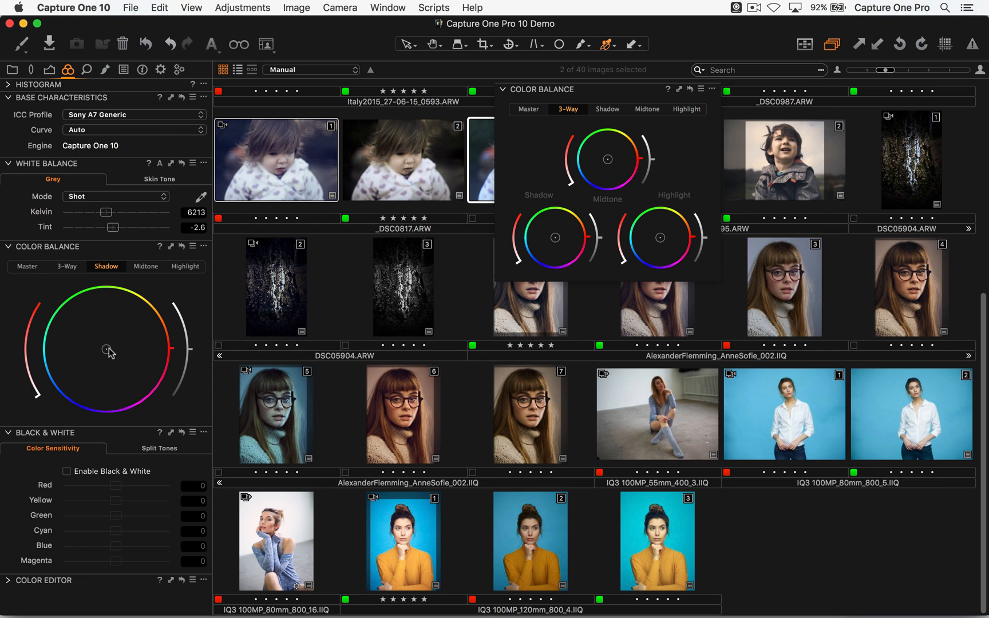
{"action": "left_click", "coordinate": [35, 267]}
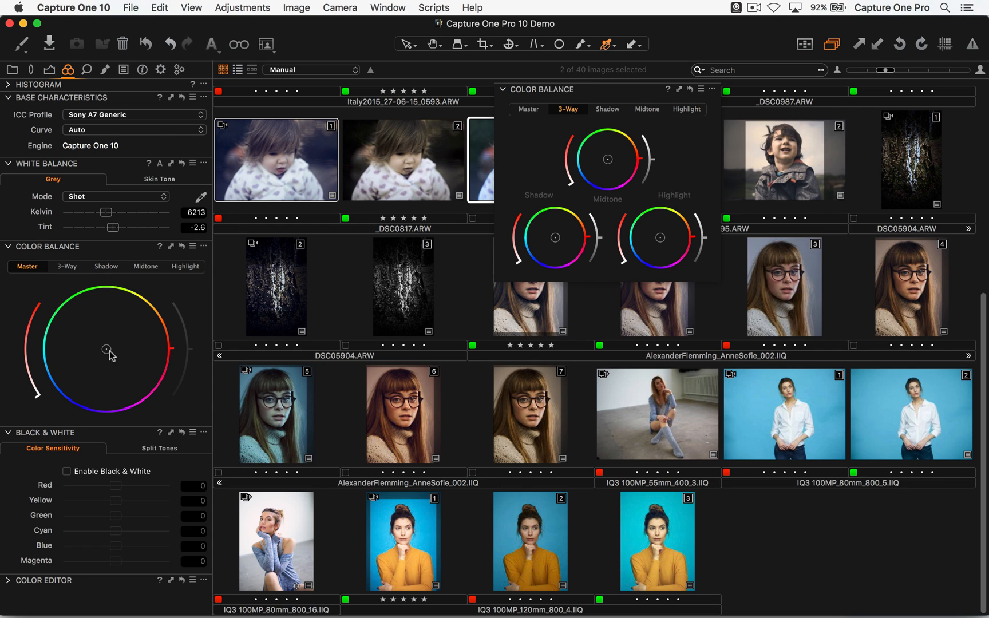
{"action": "left_click", "coordinate": [68, 266]}
{"action": "left_click_drag", "start_coordinate": [58, 384], "coordinate": [45, 400]}
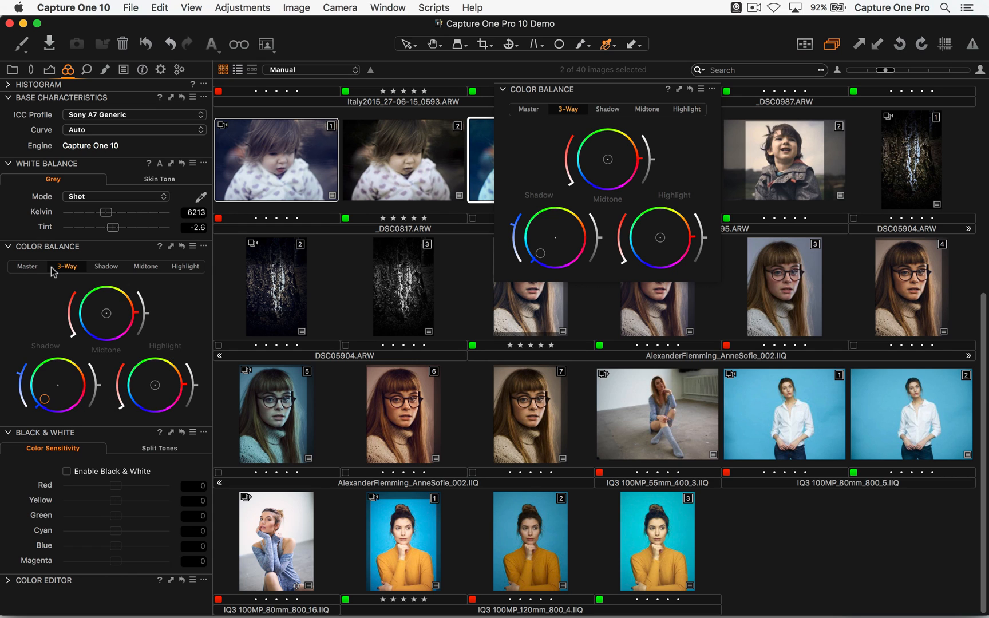
{"action": "left_click", "coordinate": [181, 246]}
{"action": "left_click", "coordinate": [534, 227]}
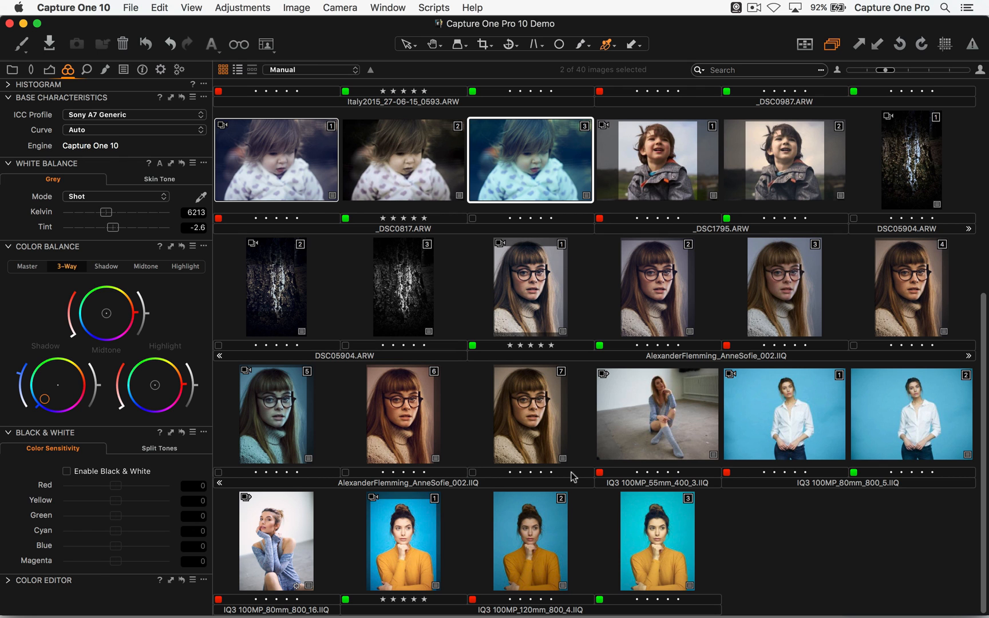
- Open the child photo's first variant in the viewer and apply the Color Balance user preset Old School Cyan
{"action": "double_click", "coordinate": [294, 141]}
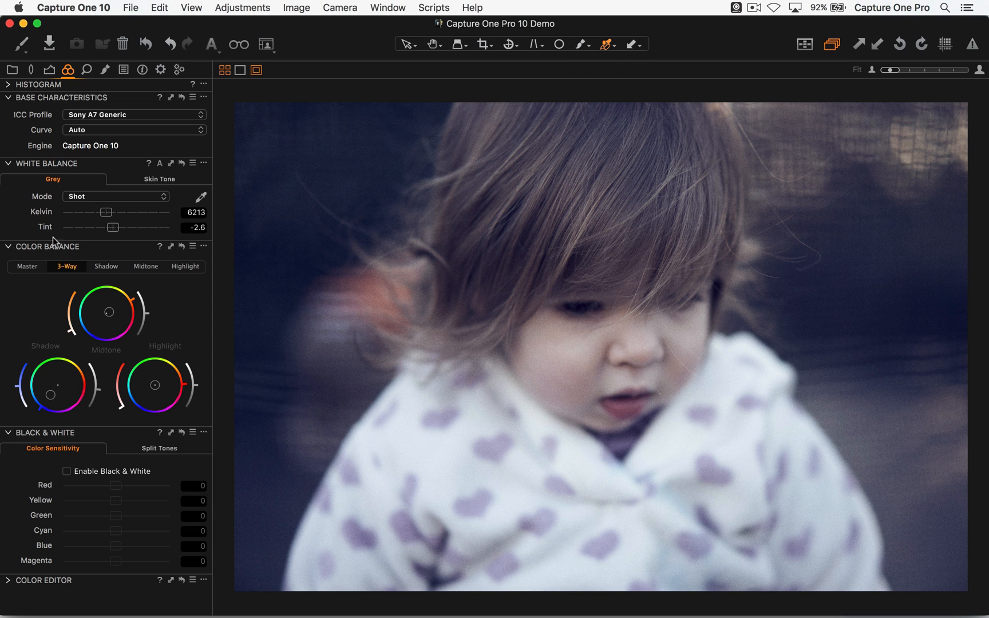
{"action": "left_click", "coordinate": [193, 246]}
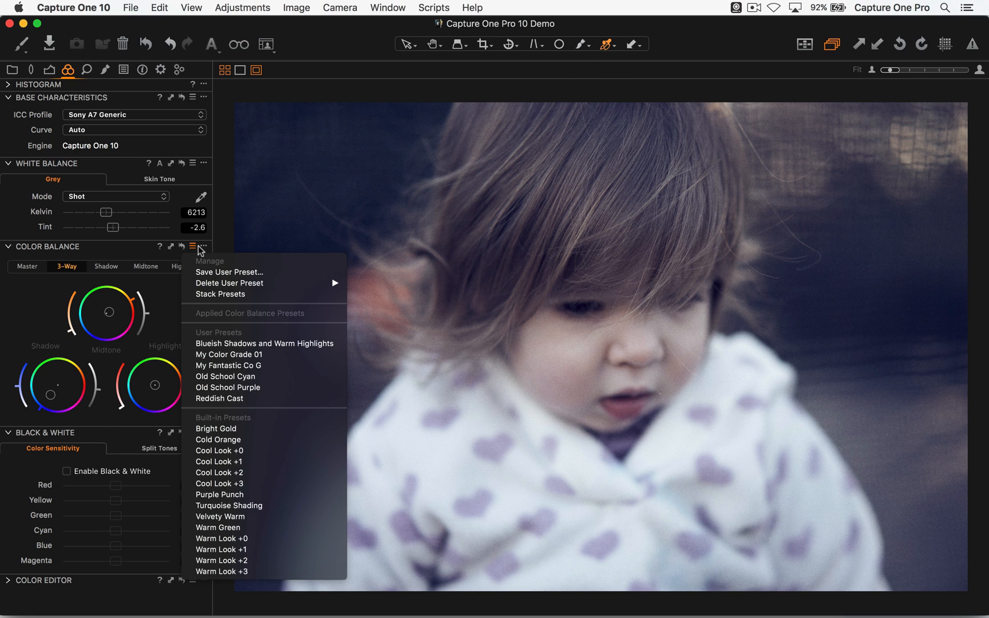
{"action": "left_click", "coordinate": [202, 376]}
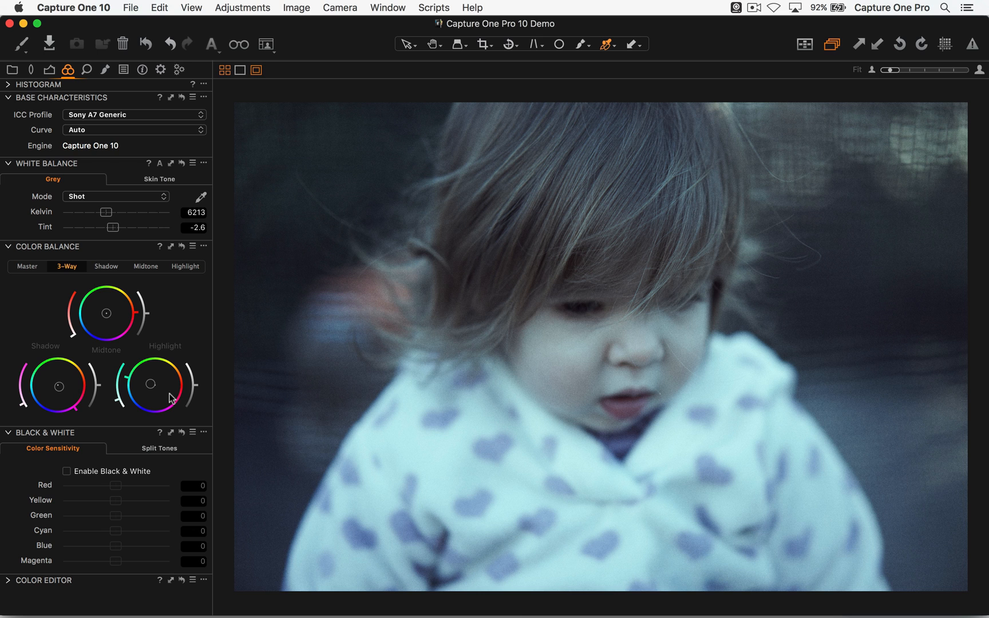
- Switch to Safari, bring up the Phase One YouTube channel page and pause its video
{"action": "key", "text": "super+Tab"}
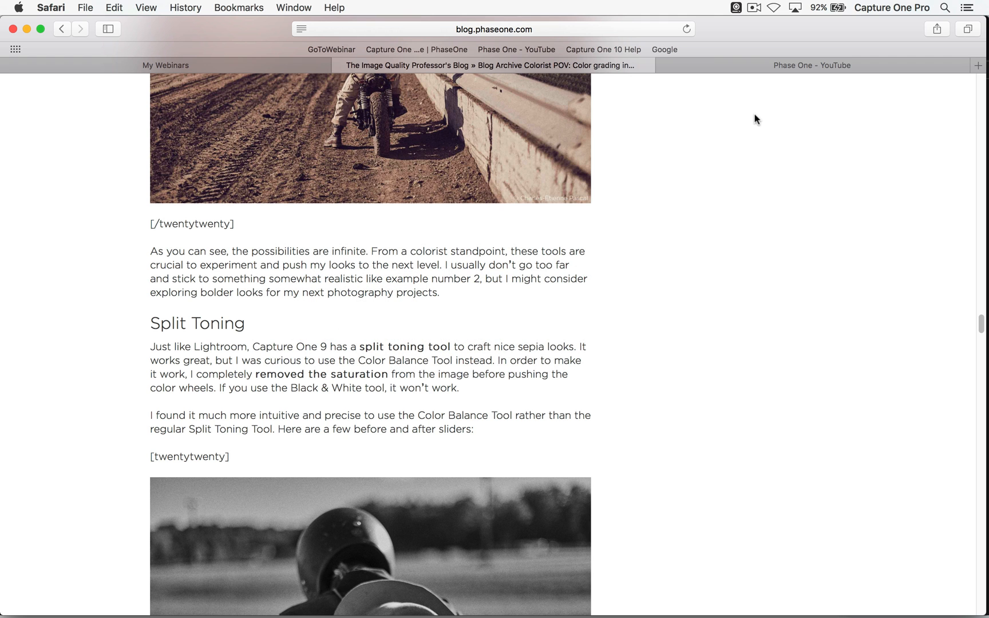
{"action": "left_click", "coordinate": [724, 69]}
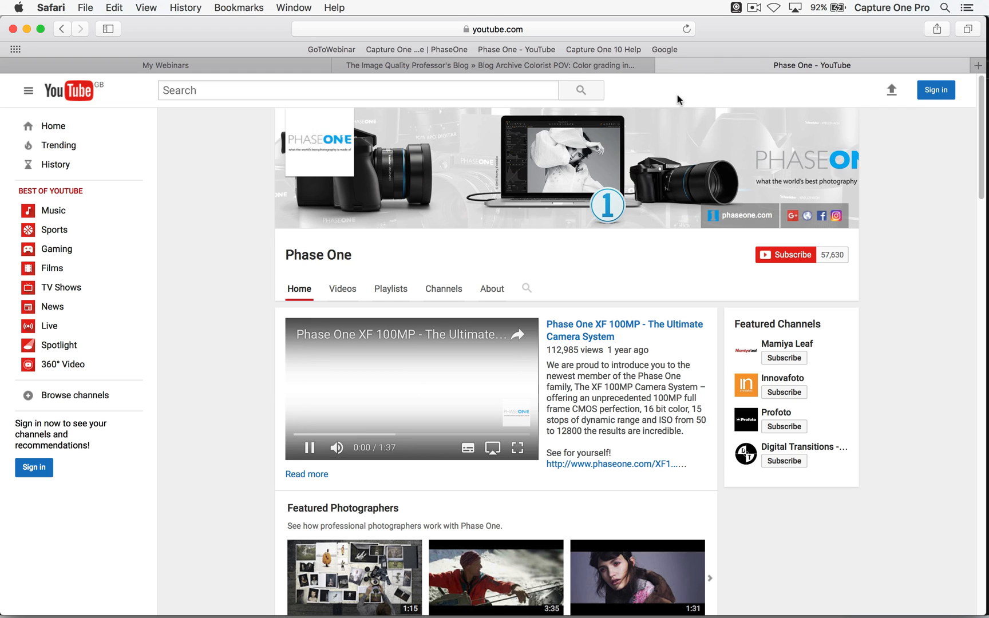
{"action": "left_click", "coordinate": [239, 495]}
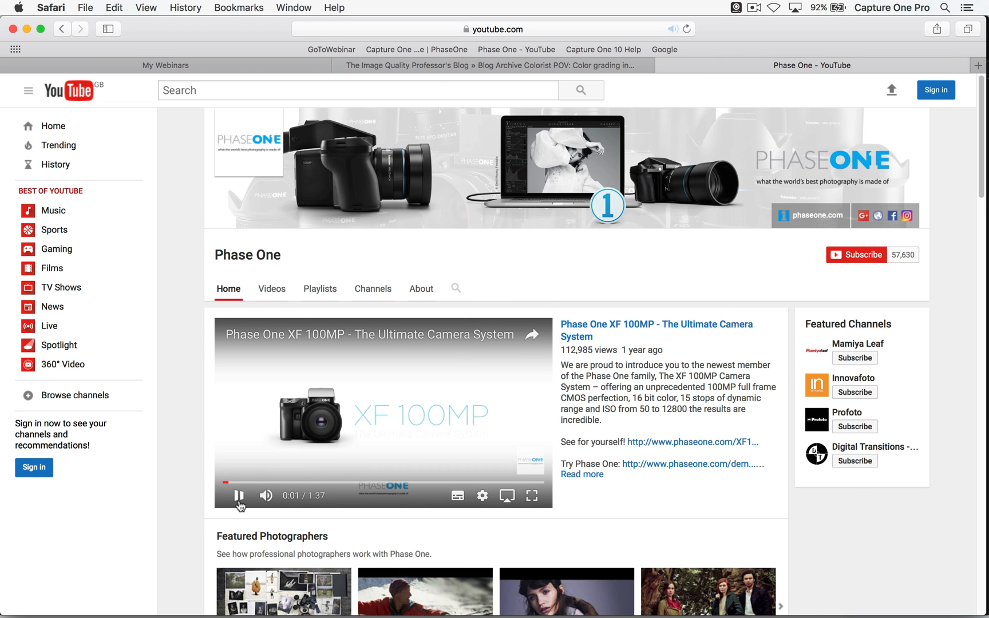
- Load tangentwave.co.uk in the same browser tab and look over the control panel shown on its home page
{"action": "left_click", "coordinate": [479, 29]}
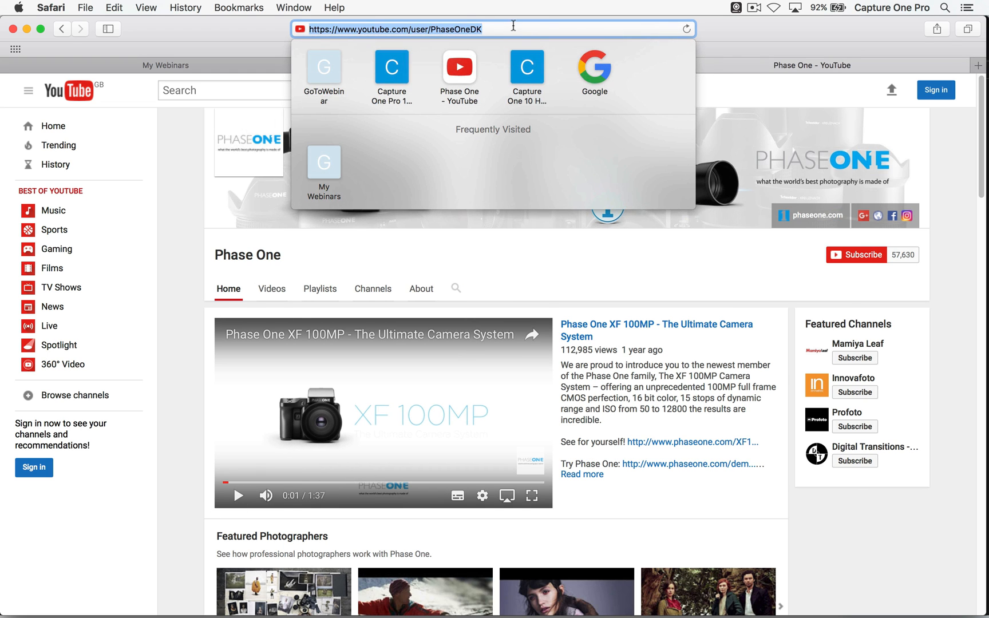
{"action": "type", "text": "tan"}
{"action": "key", "text": "Return"}
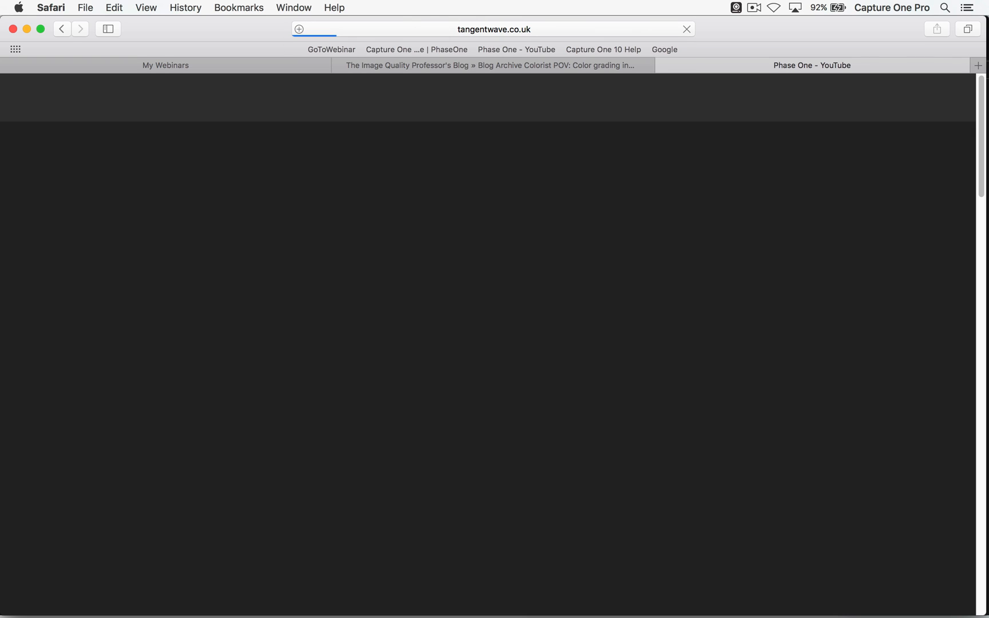
{"action": "scroll", "coordinate": [541, 324], "scroll_direction": "down", "scroll_amount": 1}
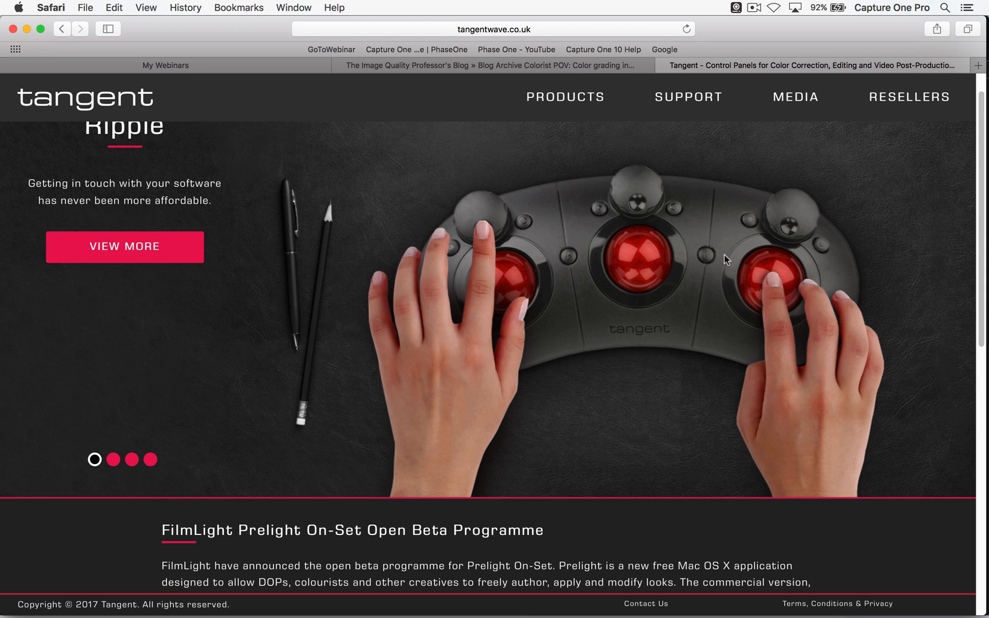
- Look over the Tangent home page, then open the Products page and view the Ripple and Element panels
{"action": "scroll", "coordinate": [679, 319], "scroll_direction": "up", "scroll_amount": 1}
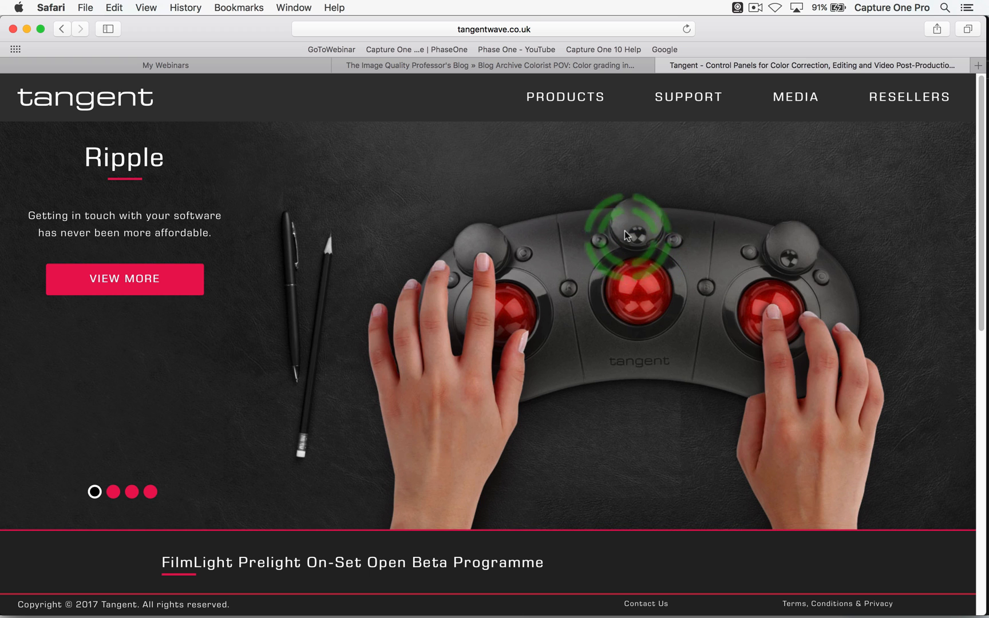
{"action": "scroll", "coordinate": [619, 280], "scroll_direction": "down", "scroll_amount": 5}
{"action": "scroll", "coordinate": [626, 300], "scroll_direction": "down", "scroll_amount": 5}
{"action": "scroll", "coordinate": [647, 342], "scroll_direction": "up", "scroll_amount": 5}
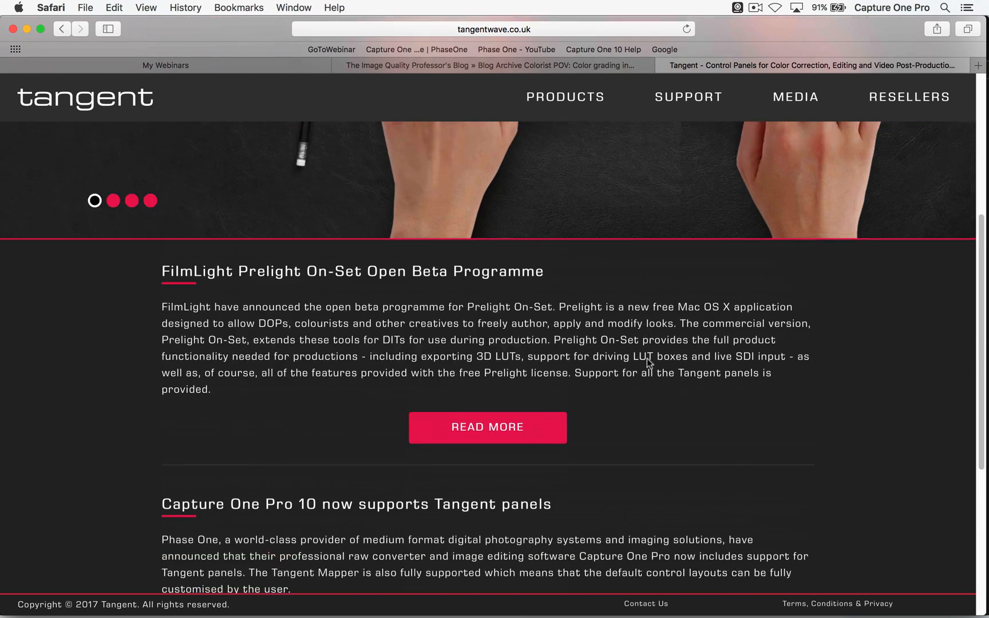
{"action": "left_click", "coordinate": [595, 116]}
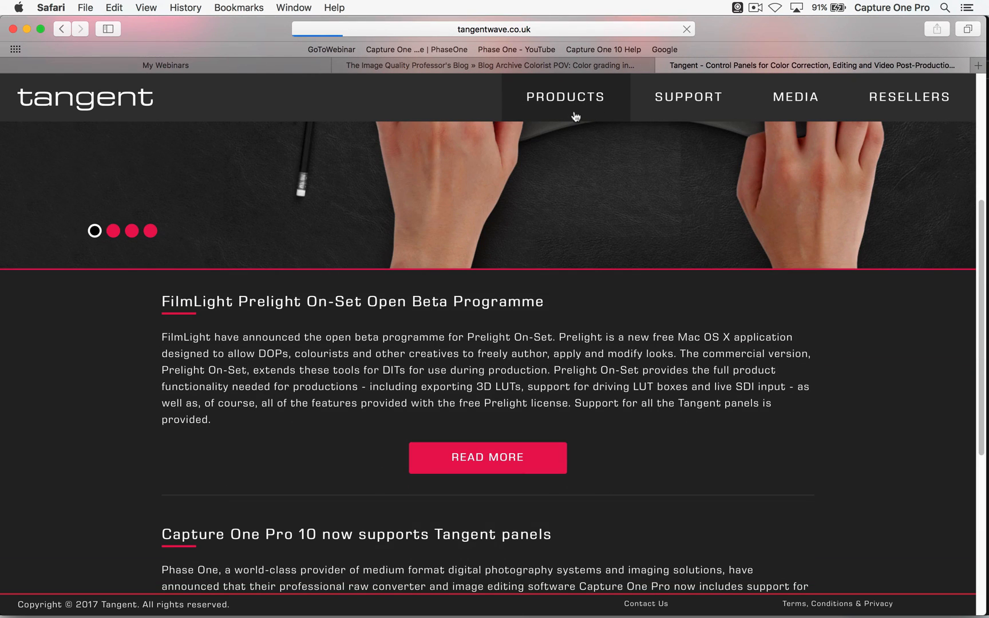
{"action": "scroll", "coordinate": [566, 197], "scroll_direction": "down", "scroll_amount": 12}
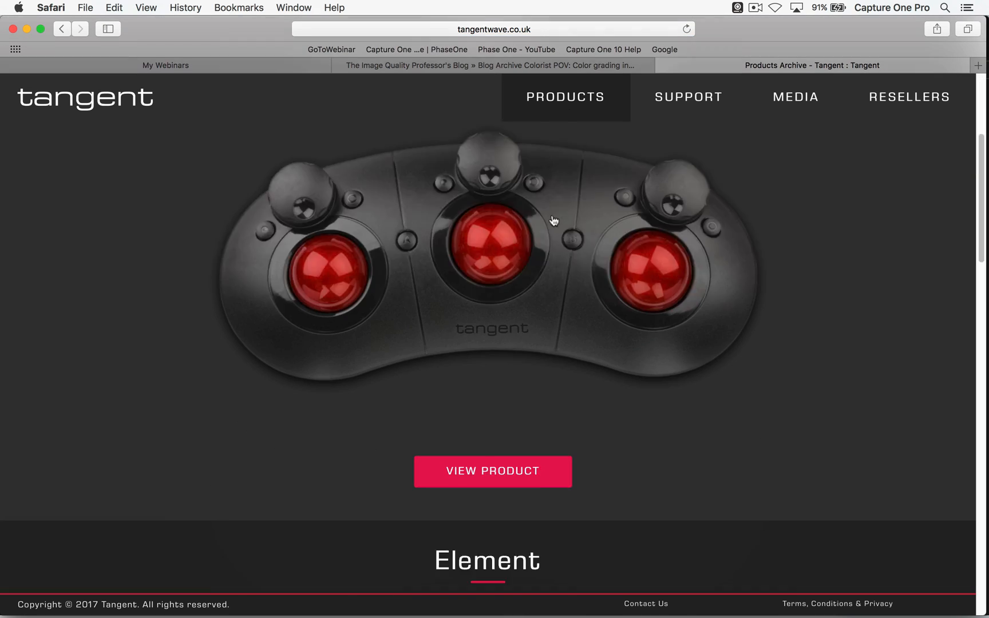
{"action": "scroll", "coordinate": [571, 171], "scroll_direction": "down", "scroll_amount": 5}
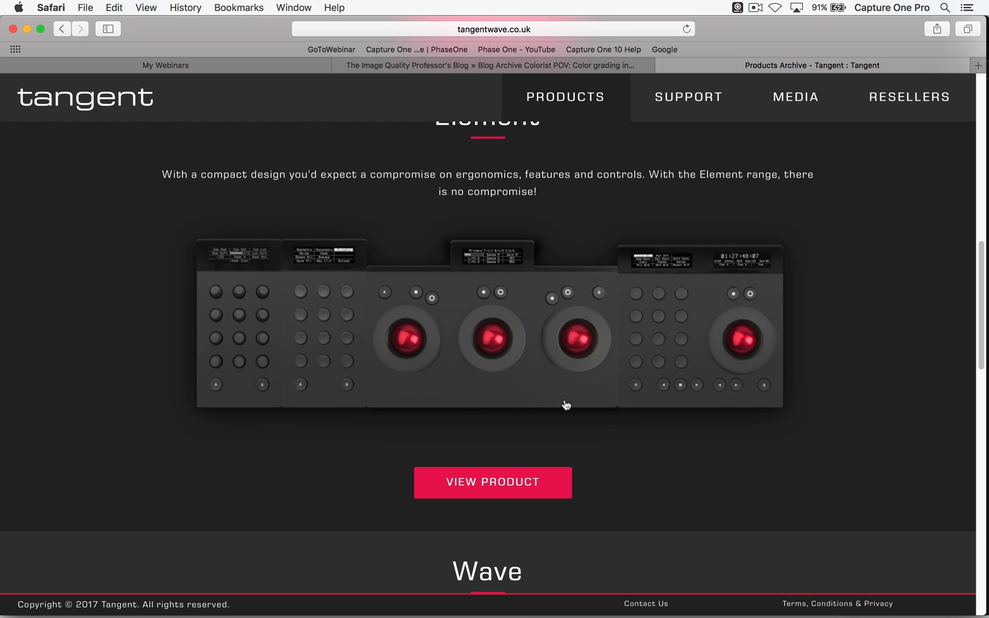
- Switch to Capture One and clear the GoToMeeting webcam preferences window from the photo
{"action": "key", "text": "super+Tab"}
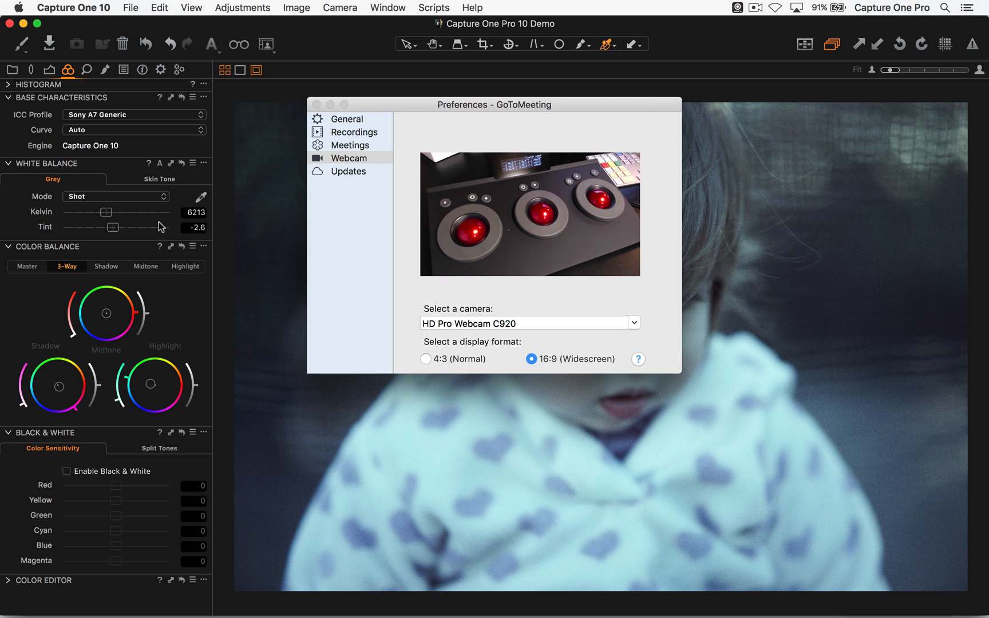
{"action": "left_click_drag", "start_coordinate": [495, 109], "coordinate": [538, 110]}
{"action": "key", "text": "super+w"}
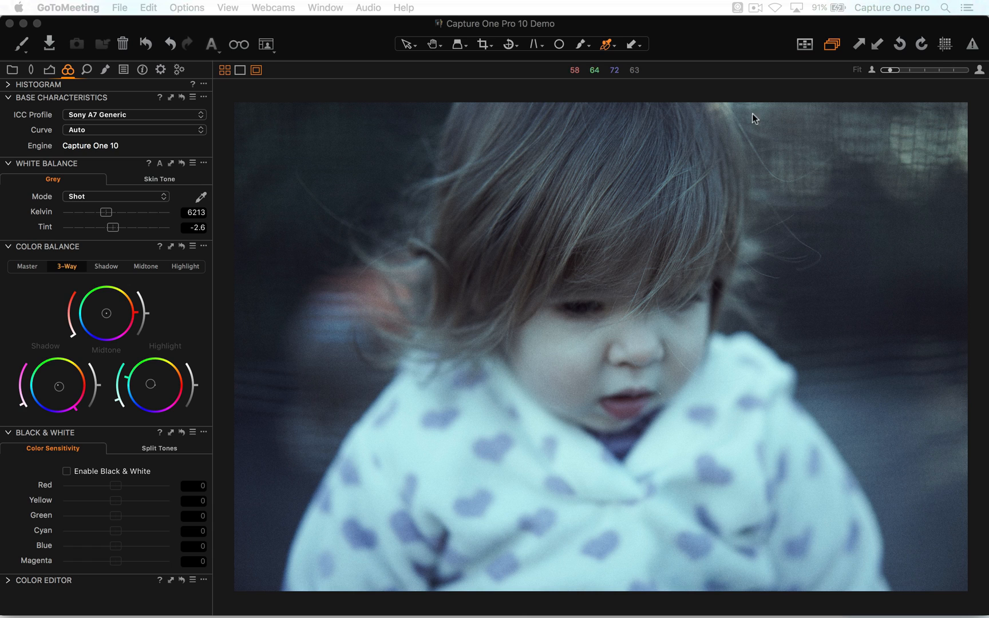
{"action": "left_click", "coordinate": [735, 53]}
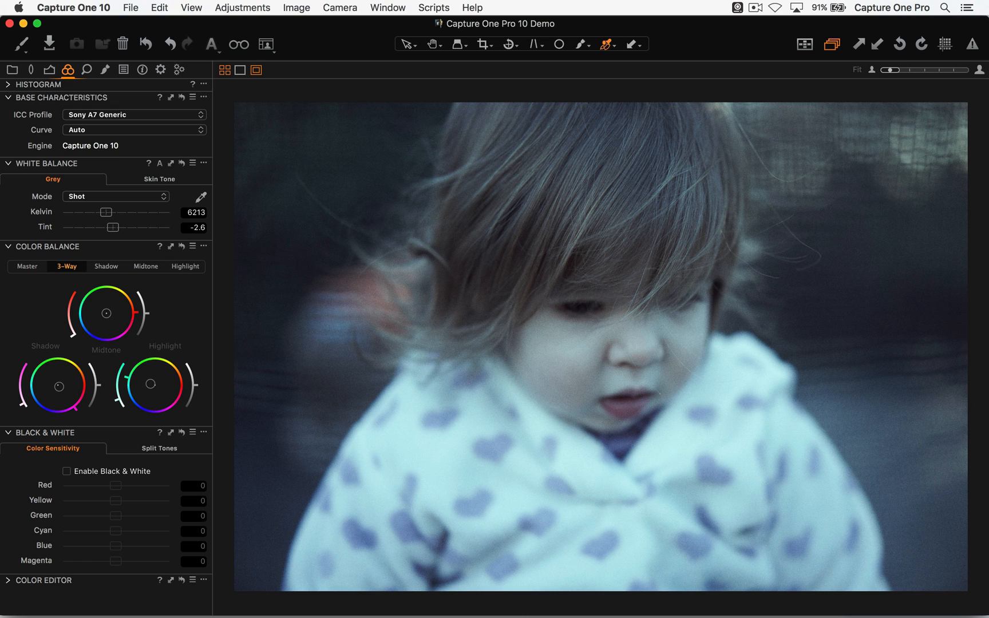
- Tint the child photo's shadows blue and its midtones and highlights warm orange in the 3-Way Color Balance
{"action": "key", "text": "super+t"}
{"action": "key", "text": "super+t"}
{"action": "left_click_drag", "start_coordinate": [59, 386], "coordinate": [46, 395]}
{"action": "left_click_drag", "start_coordinate": [106, 313], "coordinate": [112, 313]}
{"action": "left_click_drag", "start_coordinate": [151, 383], "coordinate": [166, 379]}
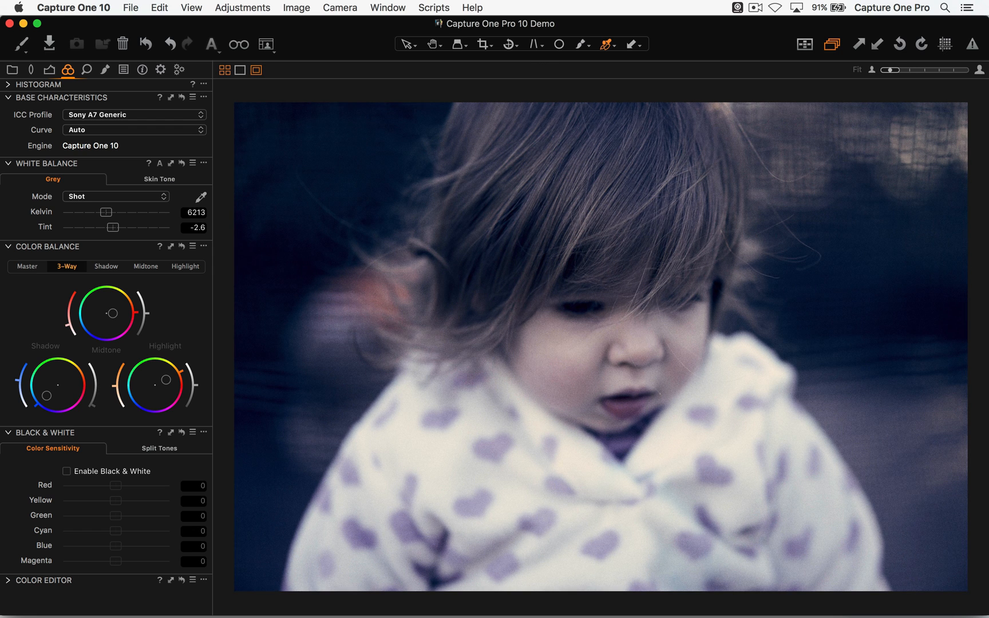
{"action": "left_click_drag", "start_coordinate": [112, 313], "coordinate": [117, 309]}
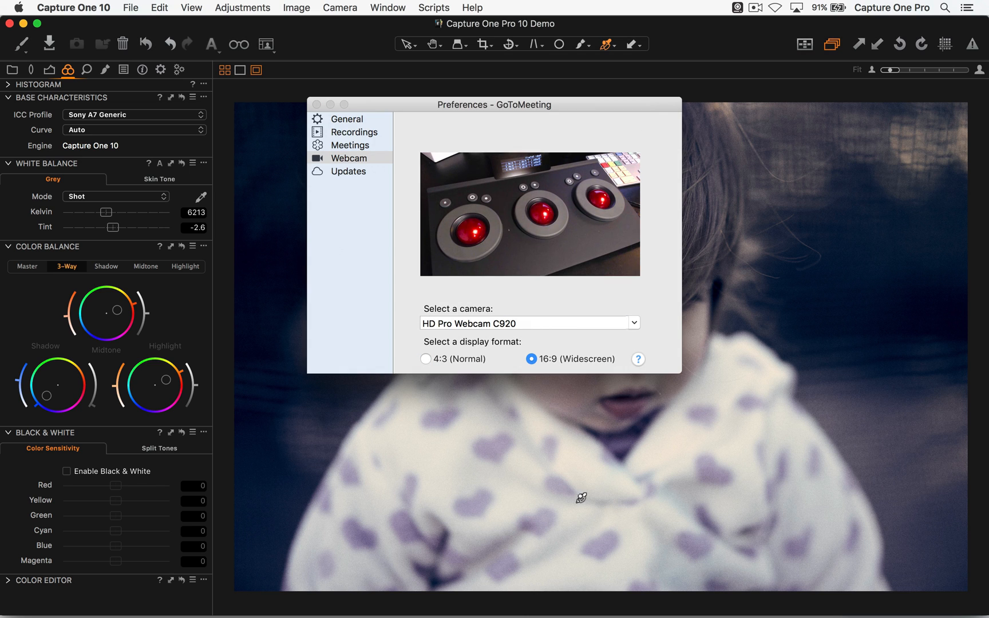
- Move the webcam preferences window off the photo and compare the image with and without its Color Balance grade
{"action": "left_click_drag", "start_coordinate": [528, 106], "coordinate": [988, 180]}
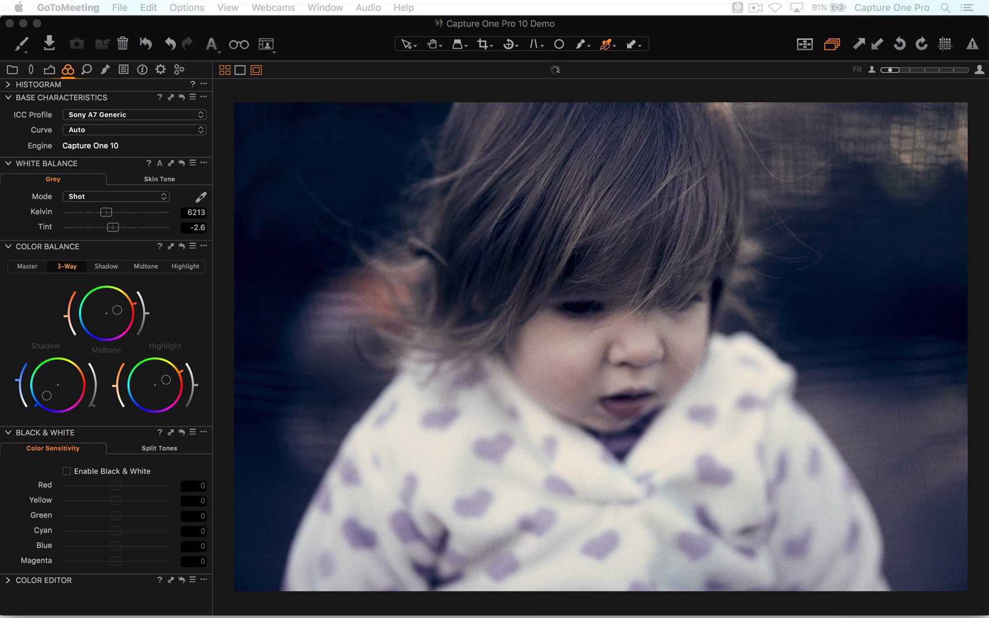
{"action": "left_click", "coordinate": [181, 246], "text": "alt"}
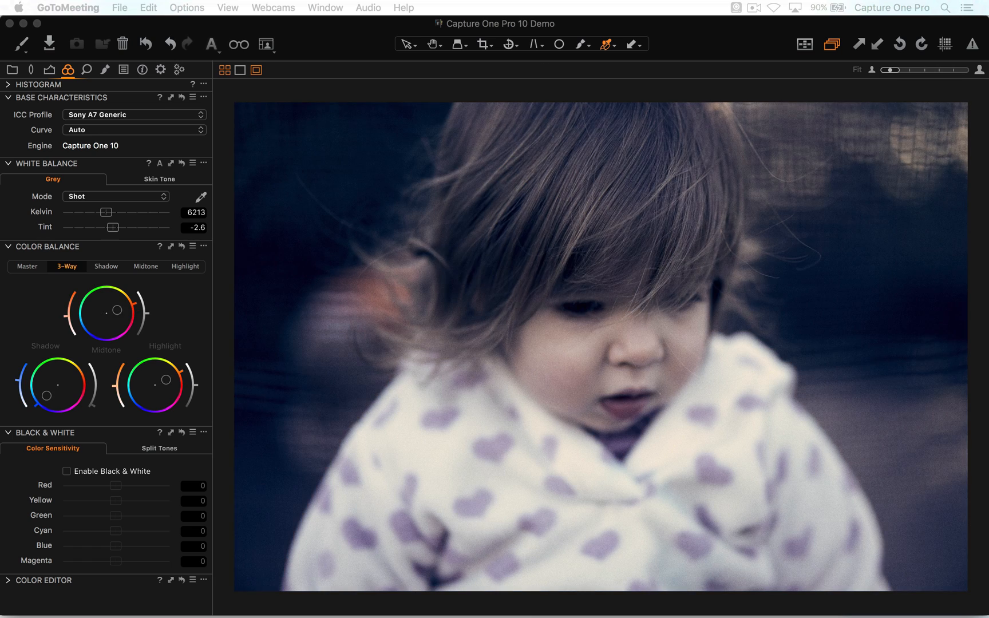
{"action": "left_click", "coordinate": [182, 246], "text": "alt"}
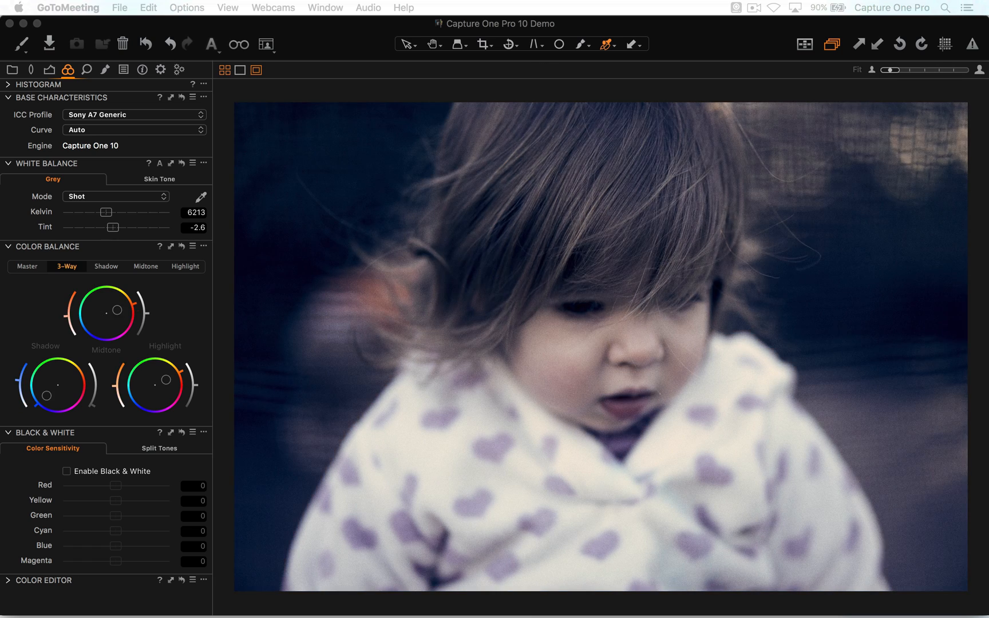
{"action": "left_click", "coordinate": [182, 246], "text": "alt"}
{"action": "left_click", "coordinate": [181, 246], "text": "alt"}
- Reset the Color Balance wheels, regrade with deep blue shadows and slightly warm midtones and highlights, and move the webcam viewer off the photo
{"action": "left_click", "coordinate": [182, 246], "text": "alt"}
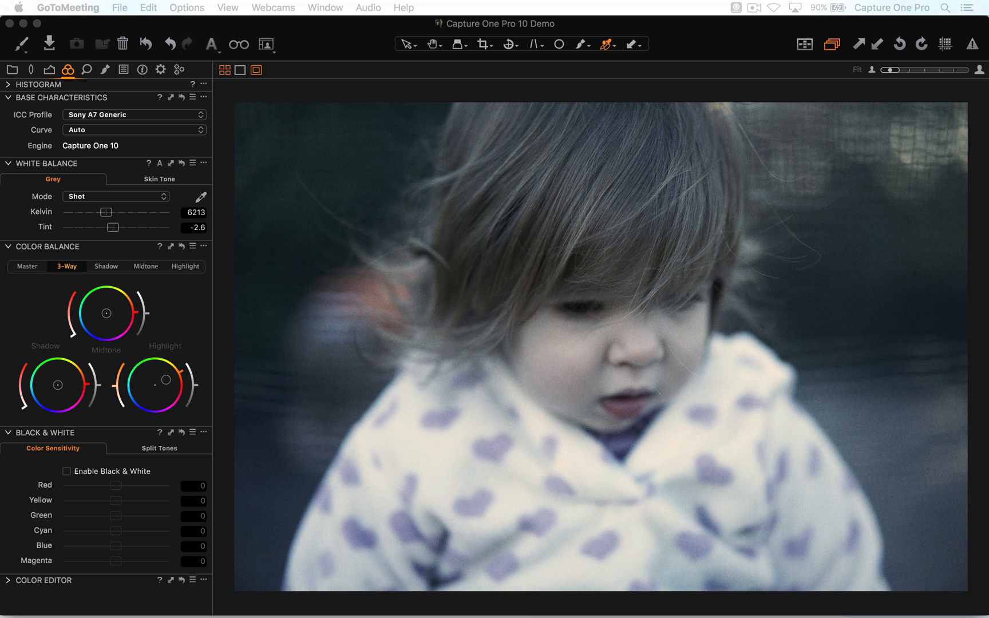
{"action": "double_click", "coordinate": [166, 380]}
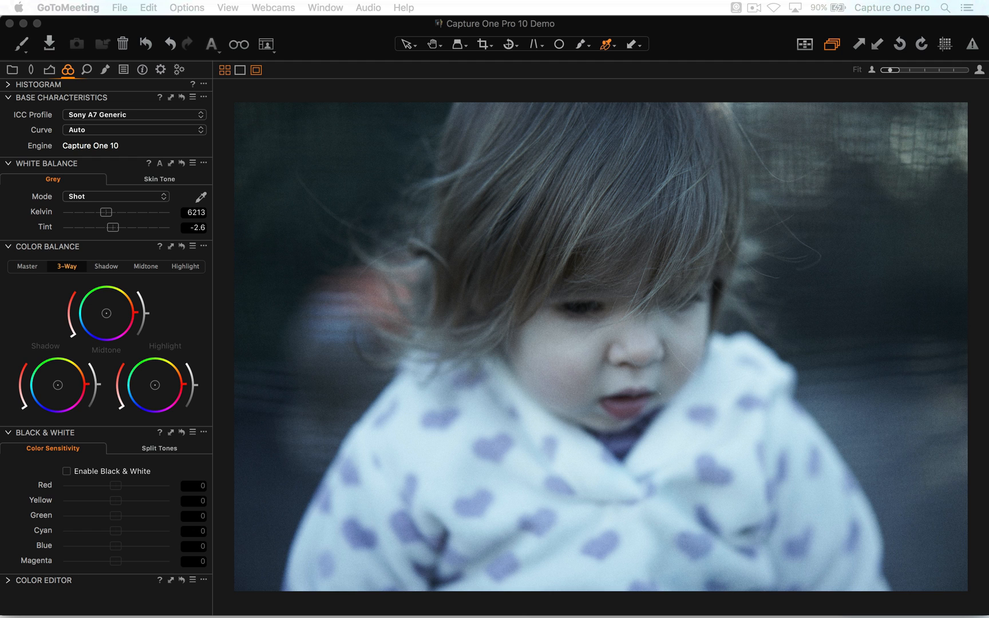
{"action": "mouse_move", "coordinate": [58, 384]}
{"action": "left_mouse_down"}
{"action": "mouse_move", "coordinate": [48, 394]}
{"action": "mouse_move", "coordinate": [59, 395]}
{"action": "mouse_move", "coordinate": [57, 385]}
{"action": "left_mouse_up"}
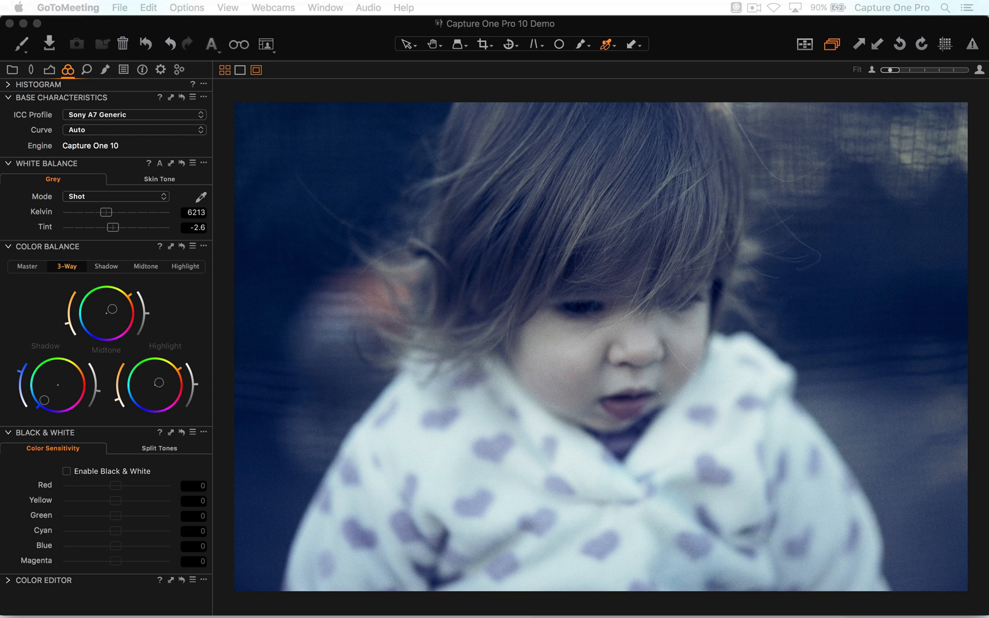
{"action": "left_click_drag", "start_coordinate": [44, 400], "coordinate": [99, 393]}
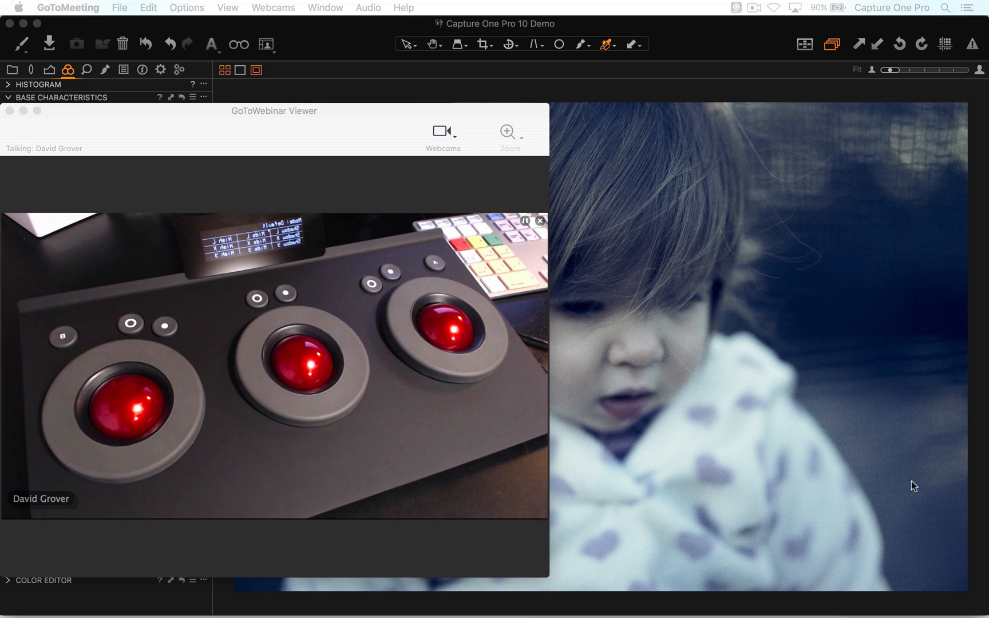
{"action": "left_click_drag", "start_coordinate": [221, 112], "coordinate": [988, 188]}
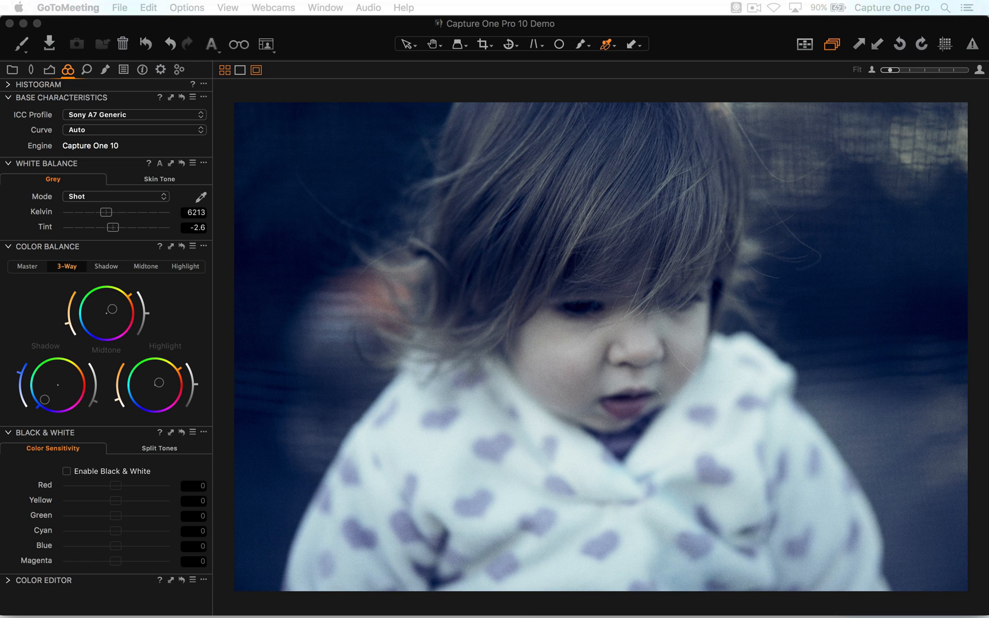
- Return to Capture One and hide the viewer so the browser thumbnails fill the workspace
{"action": "key", "text": "super+Tab"}
{"action": "key", "text": "g"}
{"action": "key", "text": "g"}
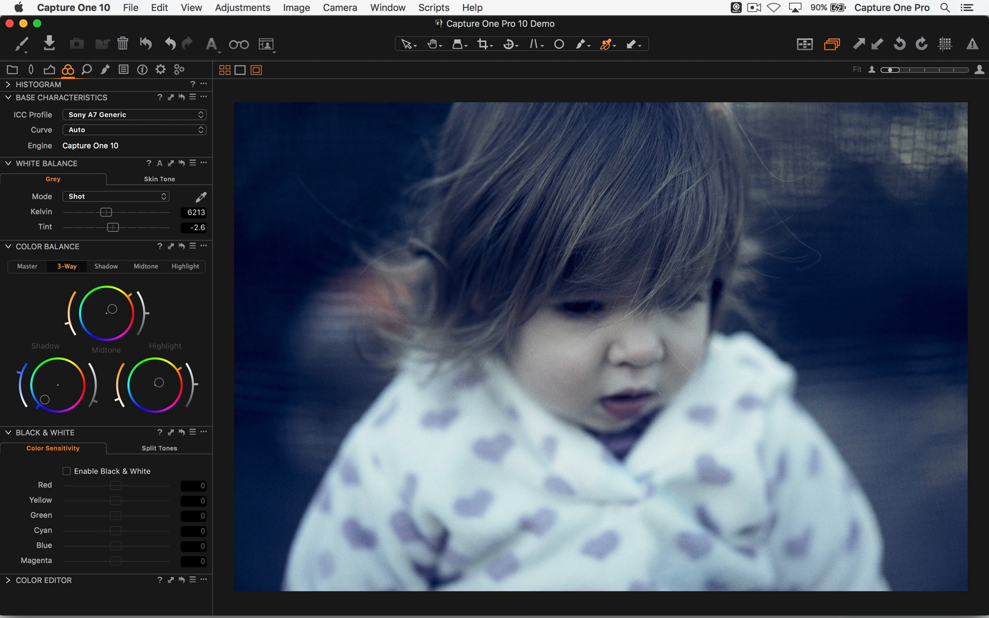
{"action": "key", "text": "alt+super+v"}
{"action": "key", "text": "alt+super+v"}
{"action": "key", "text": "alt+super+v"}
{"action": "key", "text": "alt+super+v"}
{"action": "key", "text": "alt+super+v"}
{"action": "key", "text": "alt+super+v"}
{"action": "key", "text": "alt+super+v"}
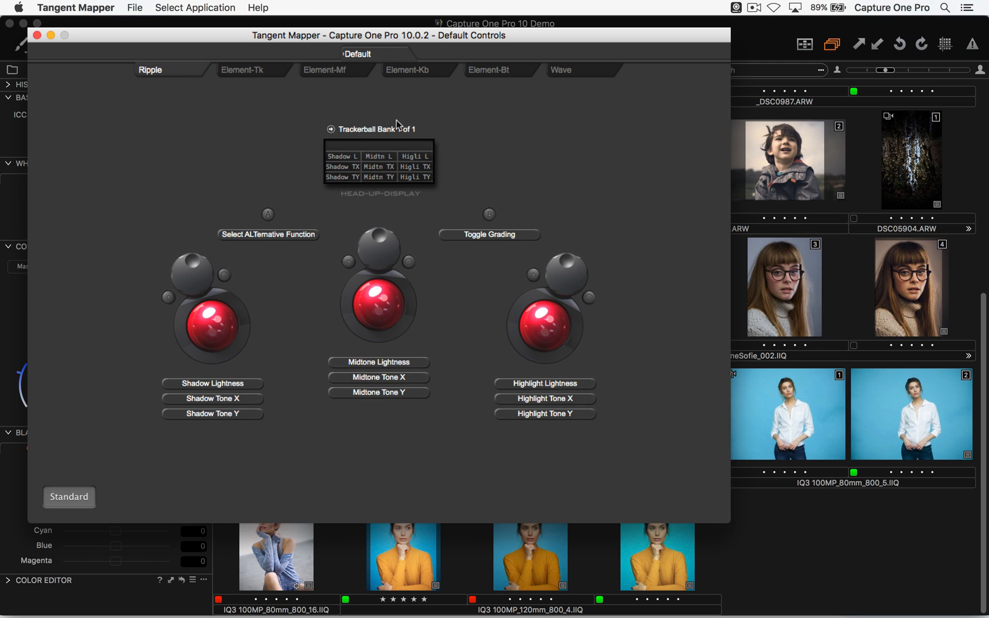
- Inspect the Shadow Lightness mapping and the assignable Color Balance functions for the Element-Tk left ring, then quit Tangent Mapper
{"action": "left_click", "coordinate": [269, 69]}
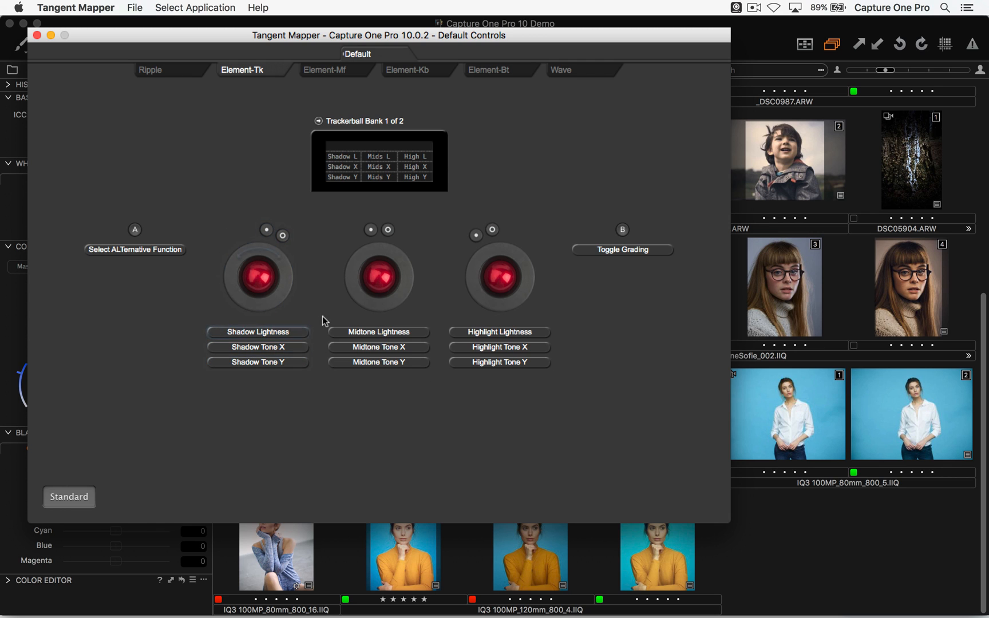
{"action": "left_click", "coordinate": [272, 334]}
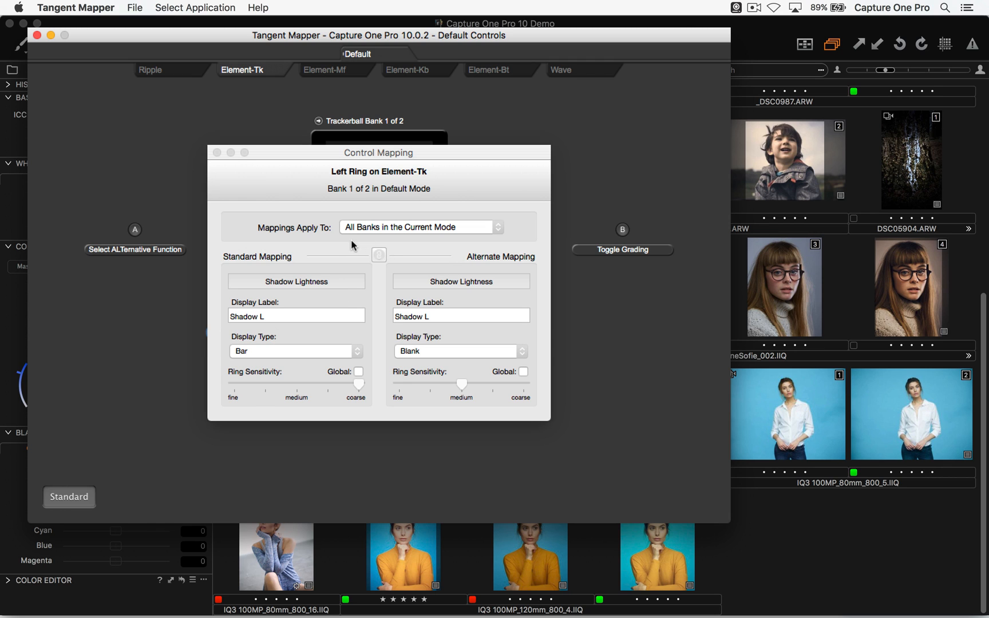
{"action": "left_click", "coordinate": [318, 283]}
{"action": "mouse_move", "coordinate": [325, 321]}
{"action": "mouse_move", "coordinate": [318, 343]}
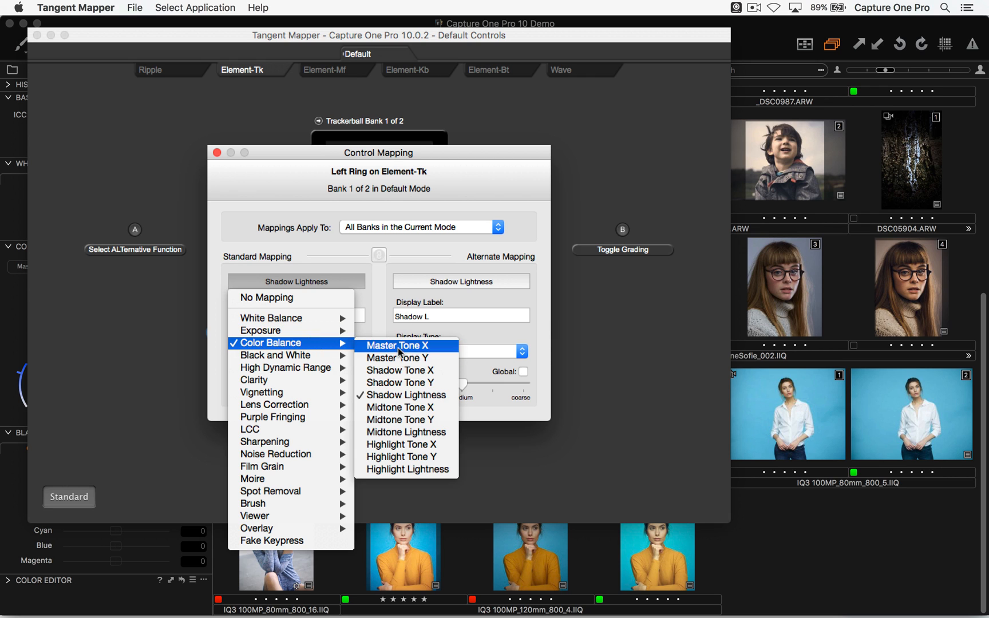
{"action": "left_click", "coordinate": [335, 239]}
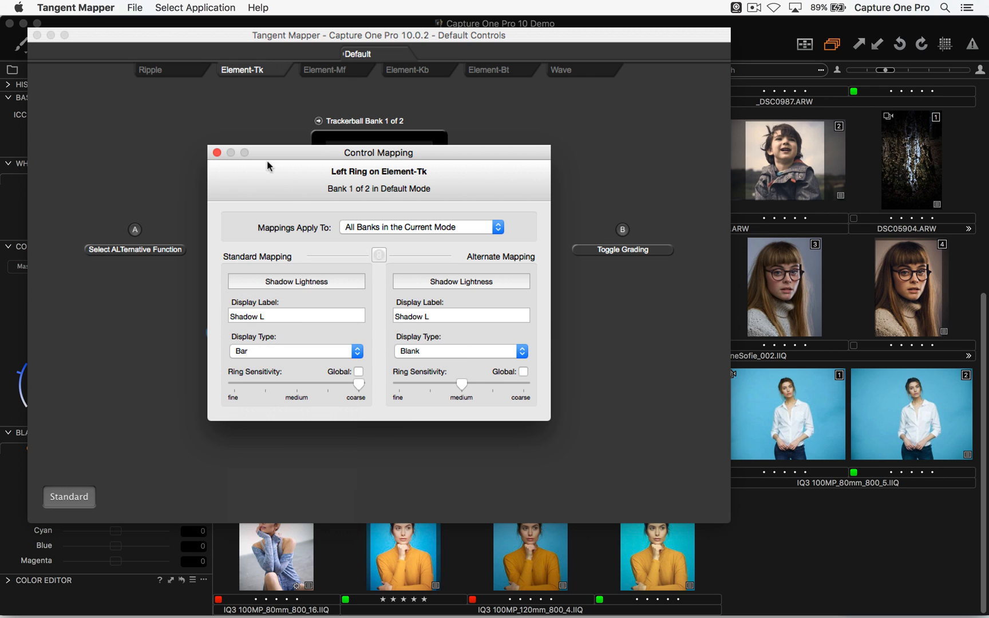
{"action": "left_click", "coordinate": [217, 152]}
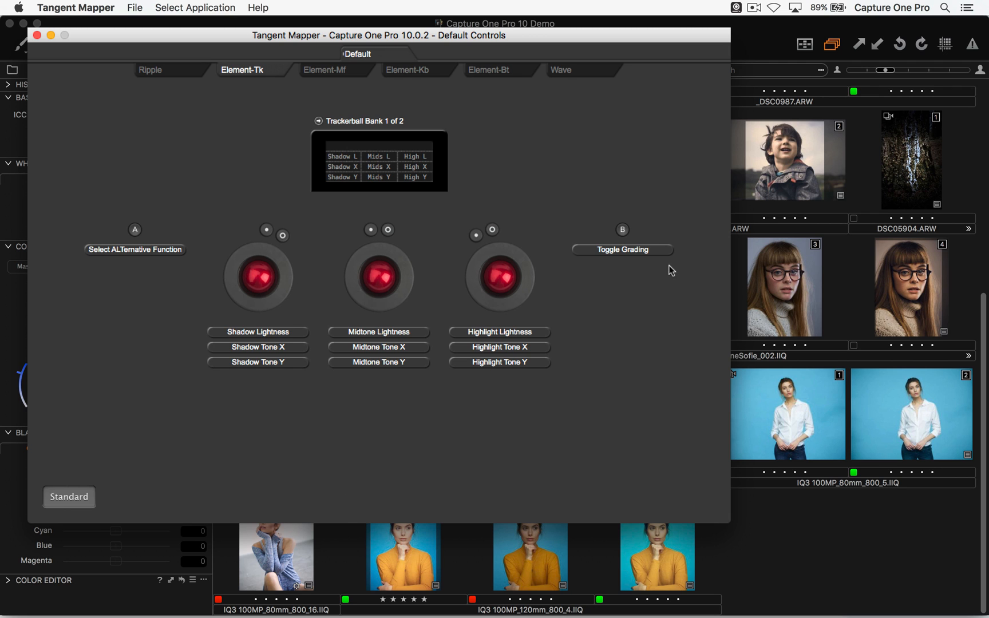
{"action": "key", "text": "super+q"}
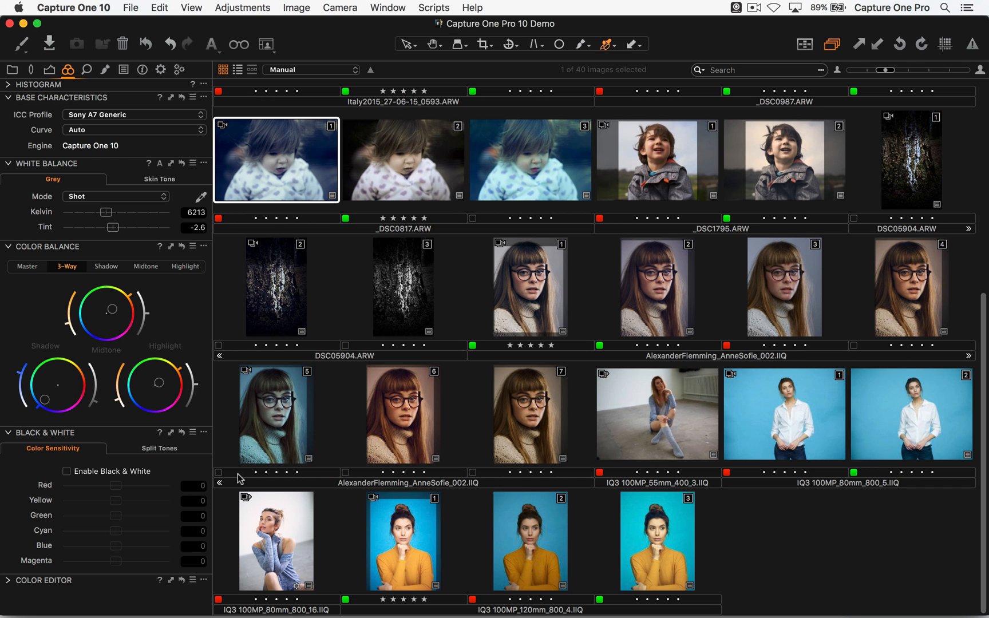
- Browse the thumbnails, then switch to Safari and open the Element product page to look over its panels
{"action": "scroll", "coordinate": [566, 303], "scroll_direction": "up", "scroll_amount": 5}
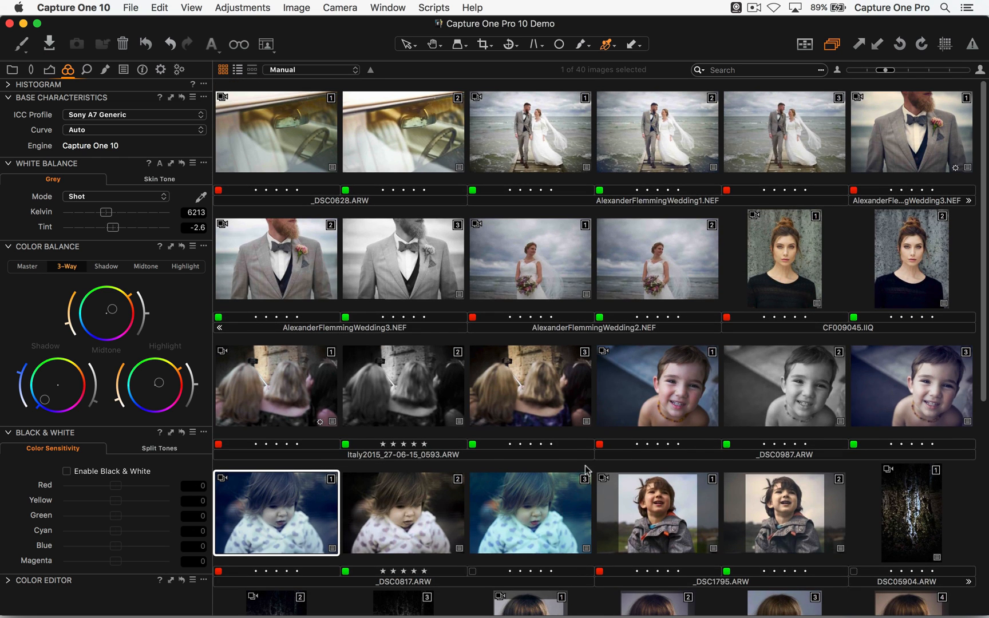
{"action": "scroll", "coordinate": [605, 333], "scroll_direction": "down", "scroll_amount": 5}
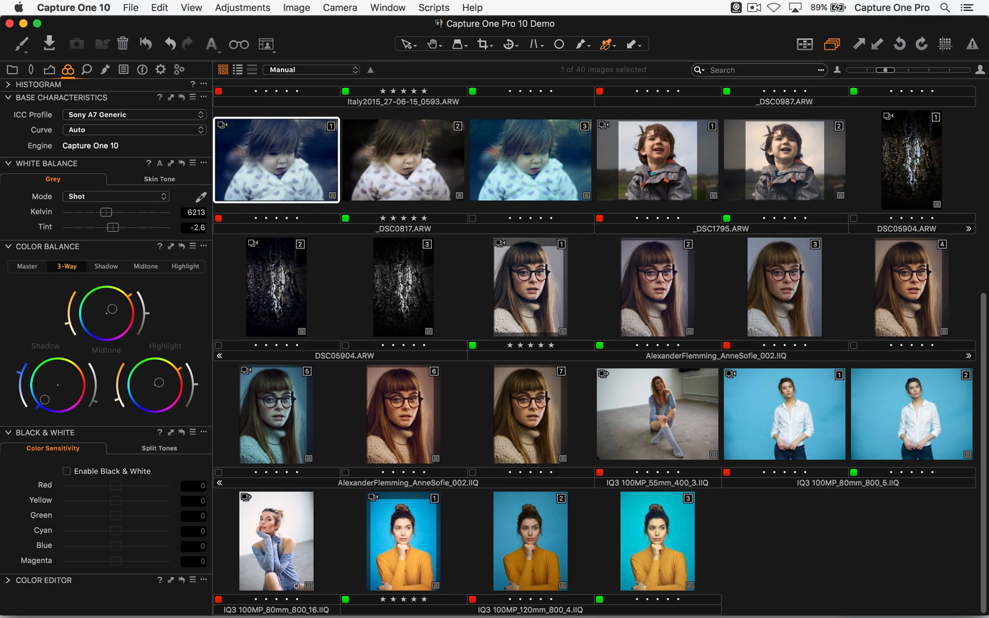
{"action": "key", "text": "super+Tab"}
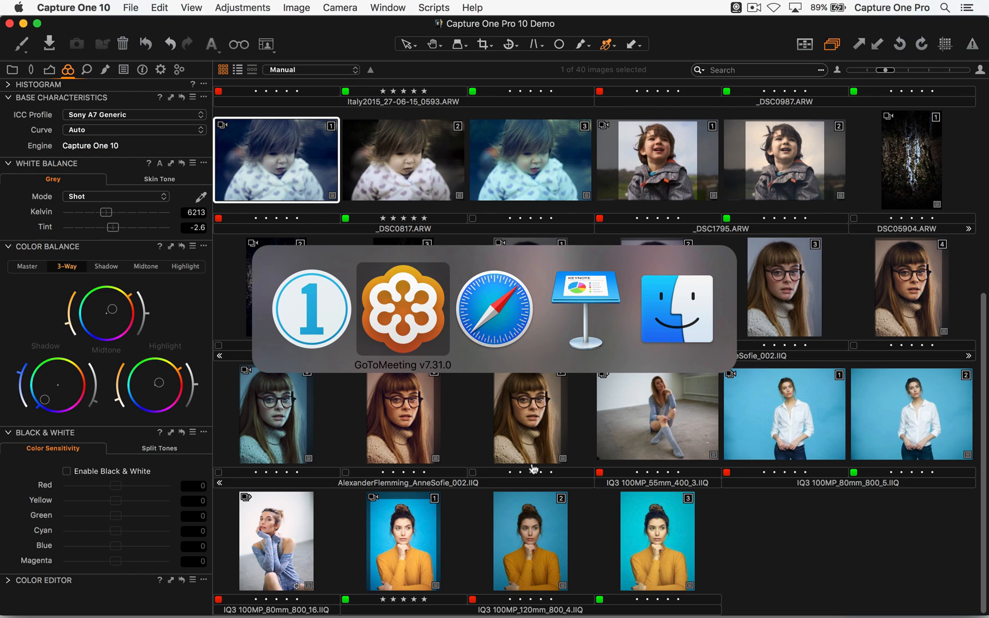
{"action": "left_click", "coordinate": [528, 306]}
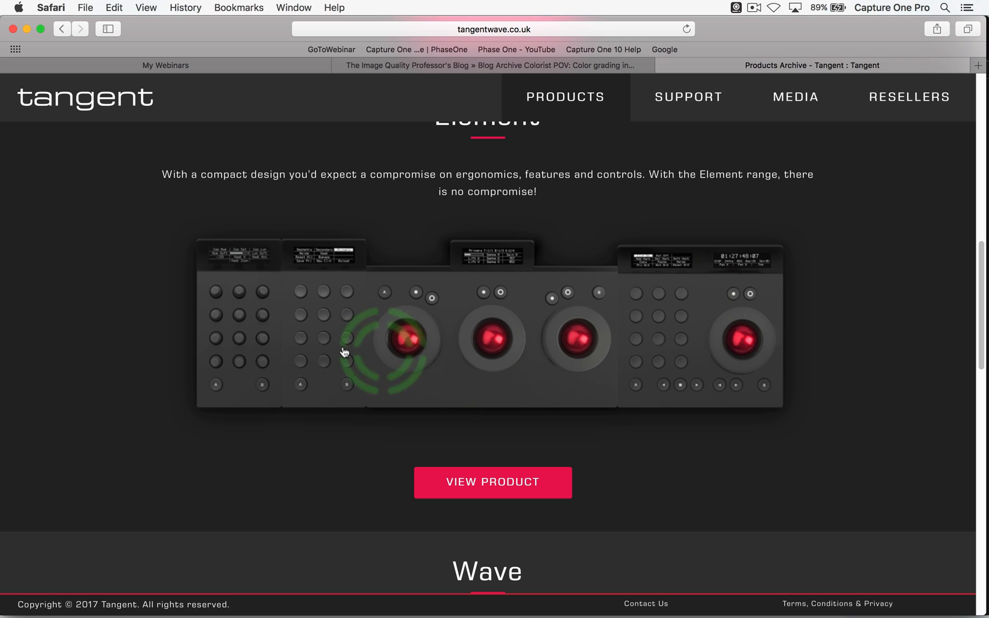
{"action": "left_click", "coordinate": [480, 484]}
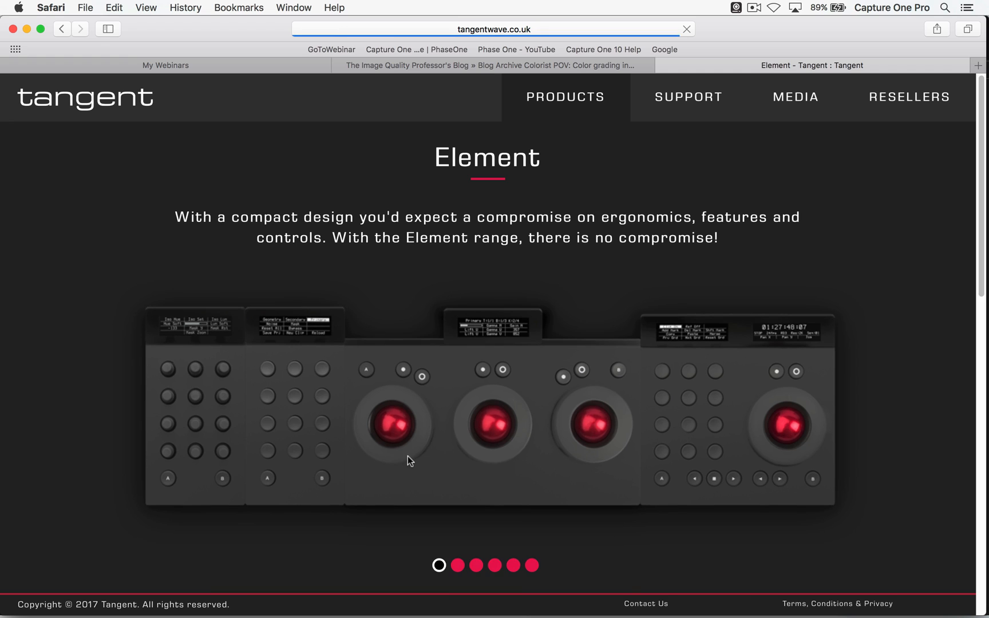
{"action": "scroll", "coordinate": [407, 461], "scroll_direction": "down", "scroll_amount": 5}
{"action": "scroll", "coordinate": [448, 347], "scroll_direction": "up", "scroll_amount": 3}
{"action": "scroll", "coordinate": [453, 424], "scroll_direction": "down", "scroll_amount": 3}
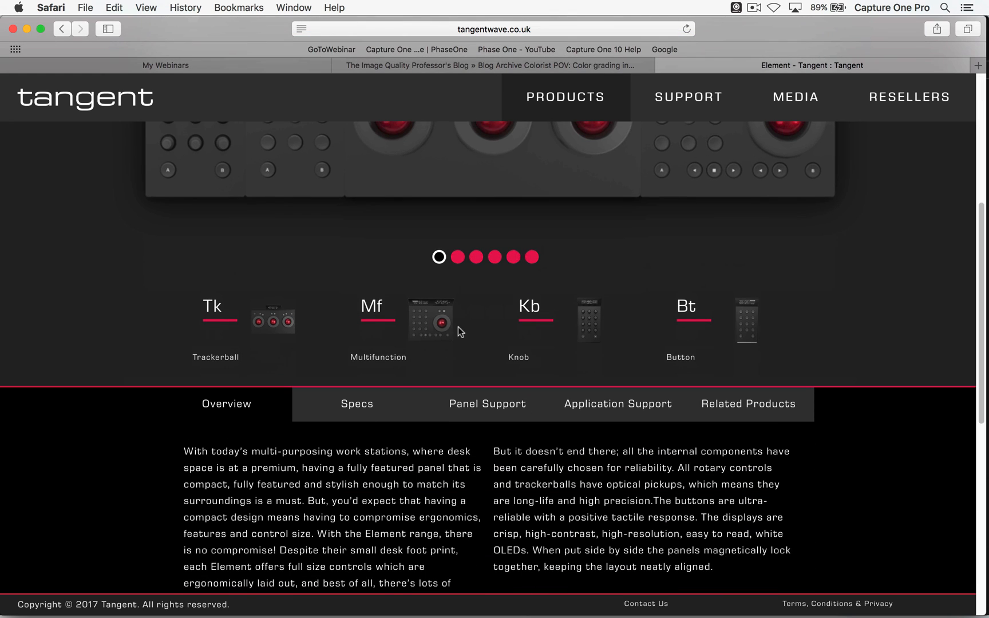
- View the Element product photos, comparing the Multifunction and Knob panels, then switch back to Capture One
{"action": "left_click", "coordinate": [458, 257]}
{"action": "scroll", "coordinate": [536, 376], "scroll_direction": "up", "scroll_amount": 5}
{"action": "scroll", "coordinate": [542, 364], "scroll_direction": "down", "scroll_amount": 1}
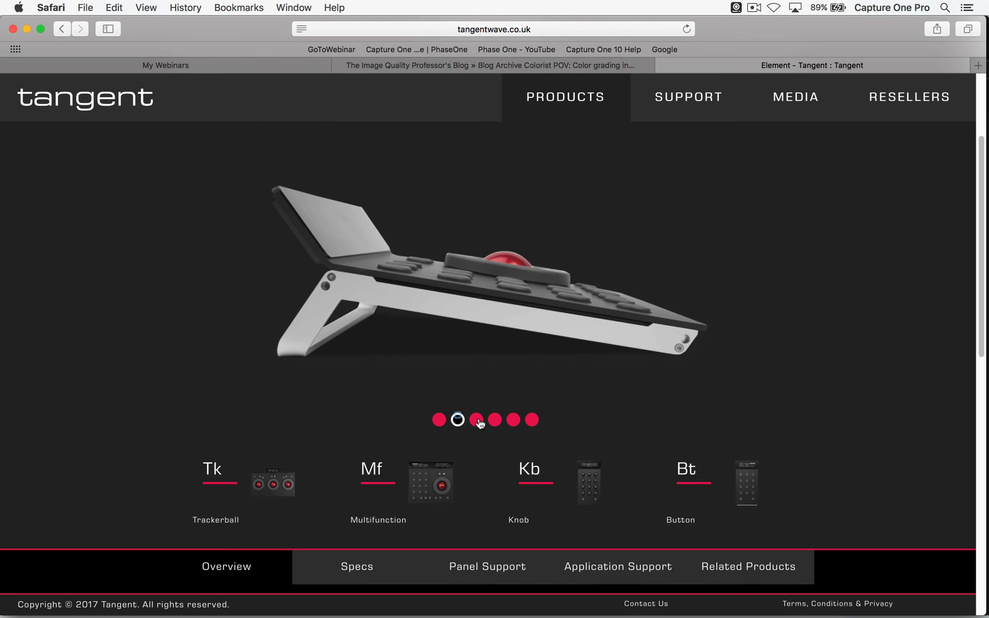
{"action": "left_click", "coordinate": [476, 419]}
{"action": "left_click", "coordinate": [499, 422]}
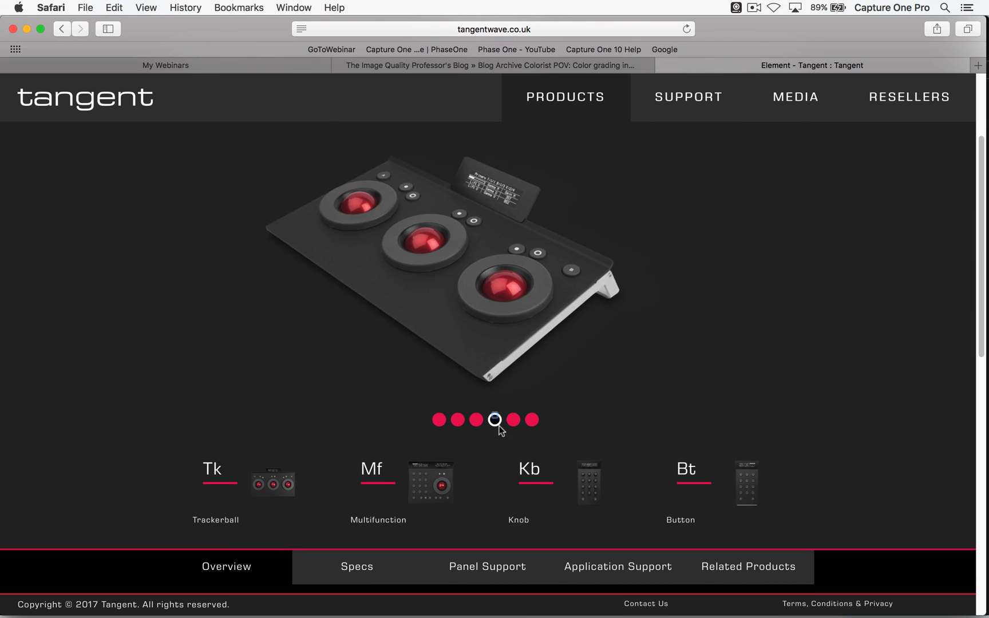
{"action": "left_click", "coordinate": [514, 426]}
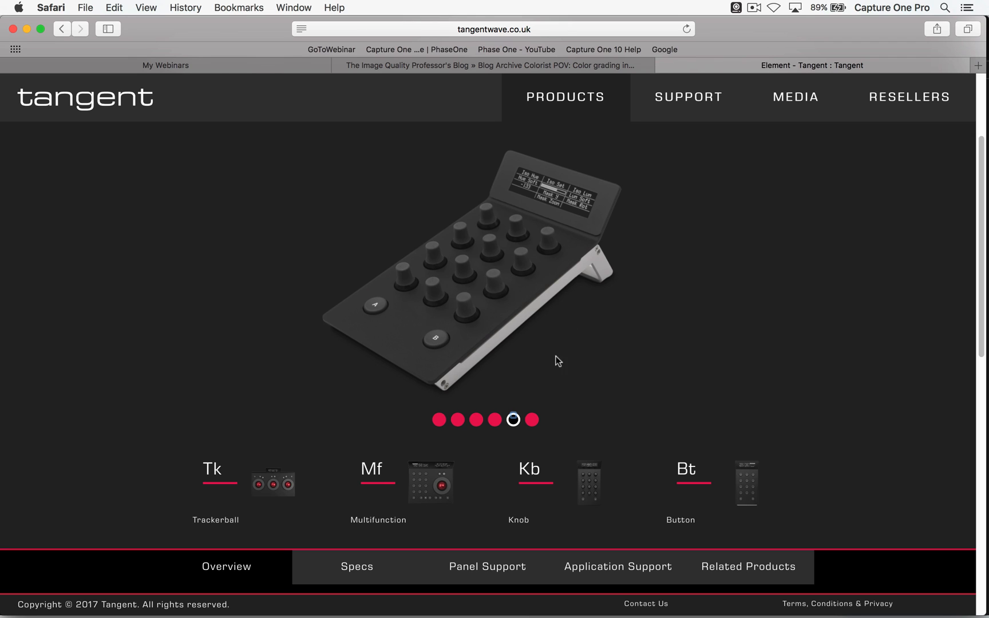
{"action": "left_click", "coordinate": [495, 422]}
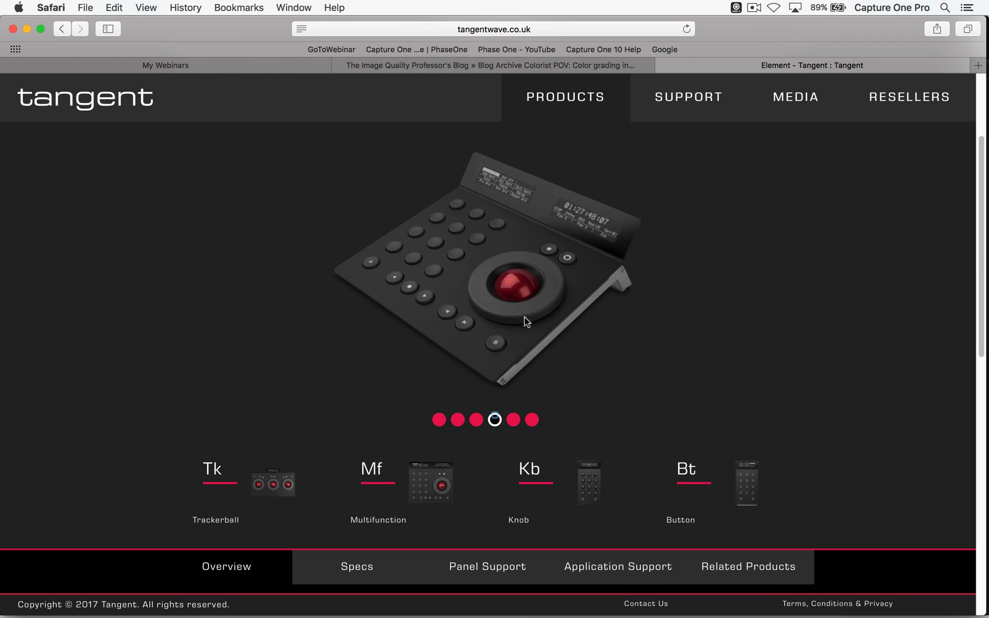
{"action": "left_click", "coordinate": [513, 420]}
{"action": "left_click", "coordinate": [494, 420]}
{"action": "left_click", "coordinate": [514, 423]}
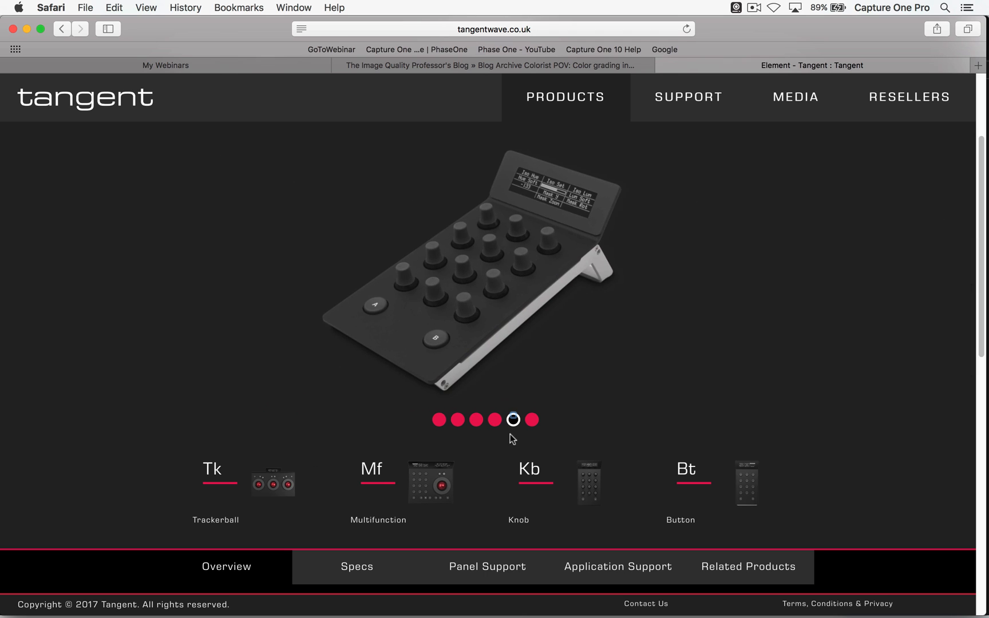
{"action": "key", "text": "super+Tab"}
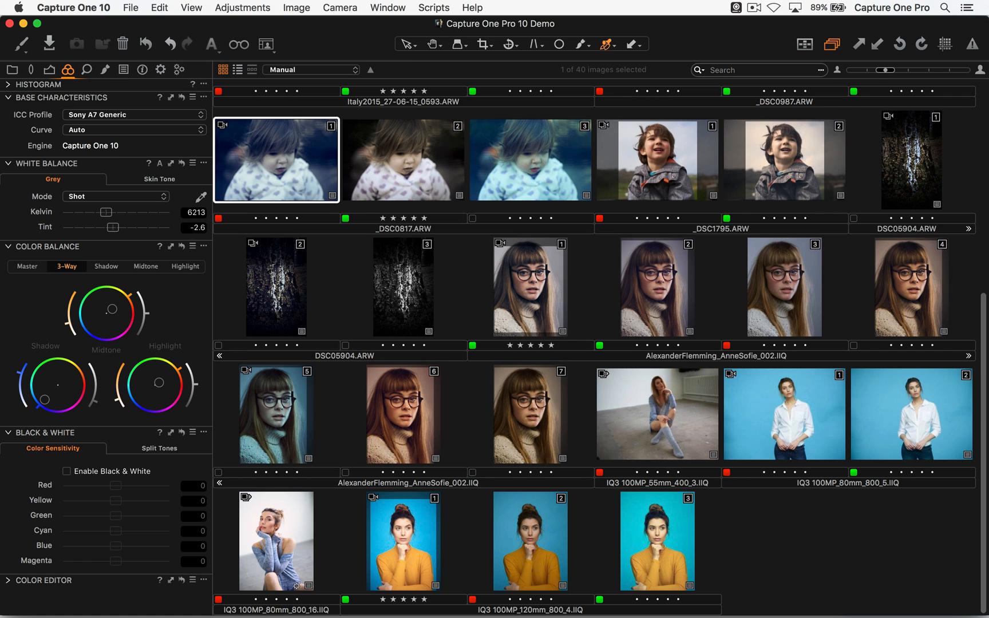
- Open the Edit With settings for the selected toddler variant, review the available applications and file formats, then cancel
{"action": "right_click", "coordinate": [288, 168]}
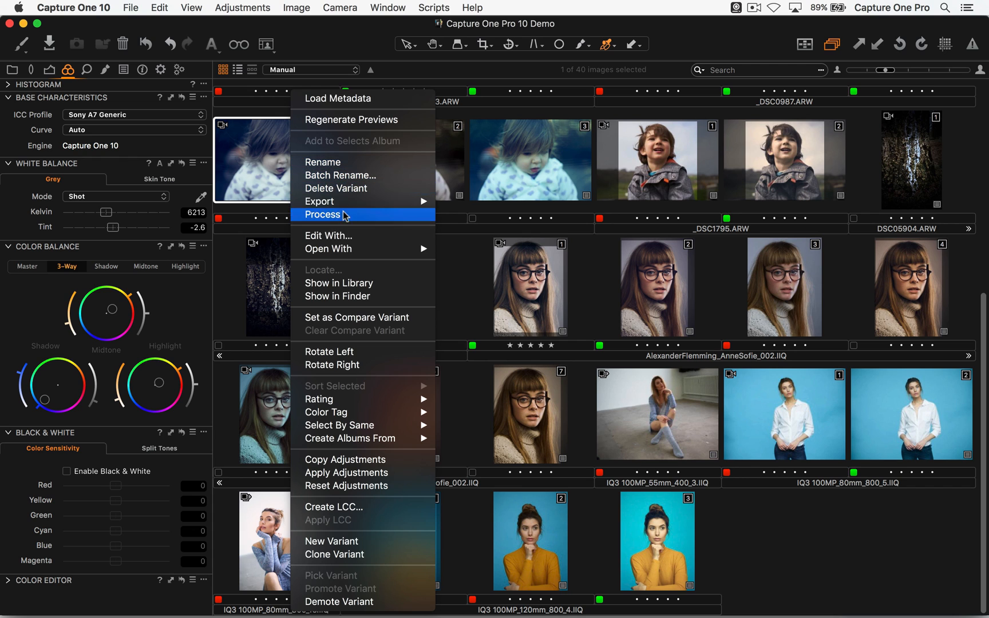
{"action": "left_click", "coordinate": [355, 239]}
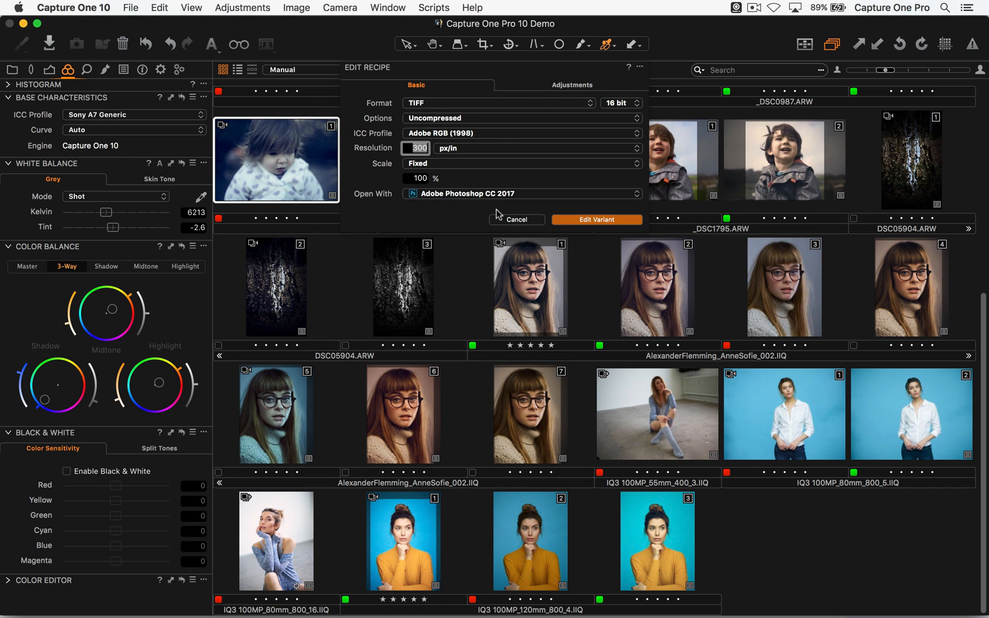
{"action": "left_click", "coordinate": [490, 194]}
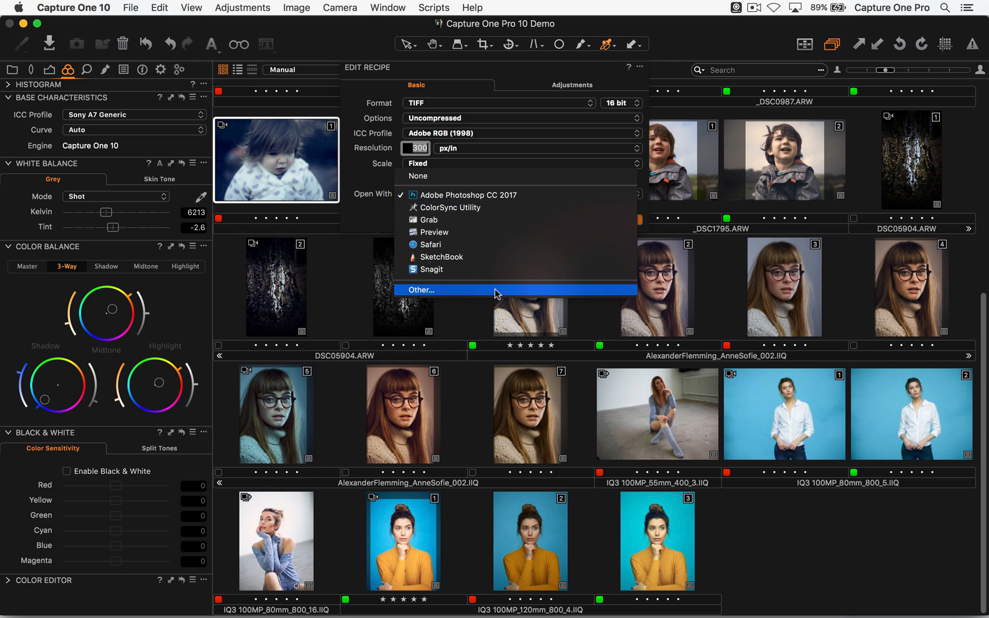
{"action": "left_click", "coordinate": [502, 94]}
{"action": "left_click", "coordinate": [451, 103]}
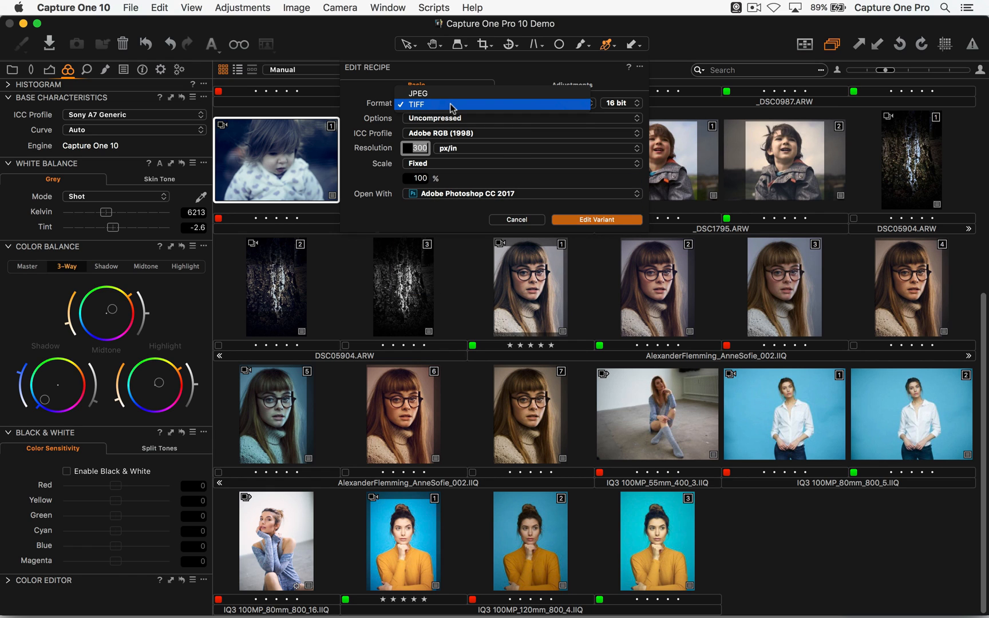
{"action": "left_click", "coordinate": [467, 111]}
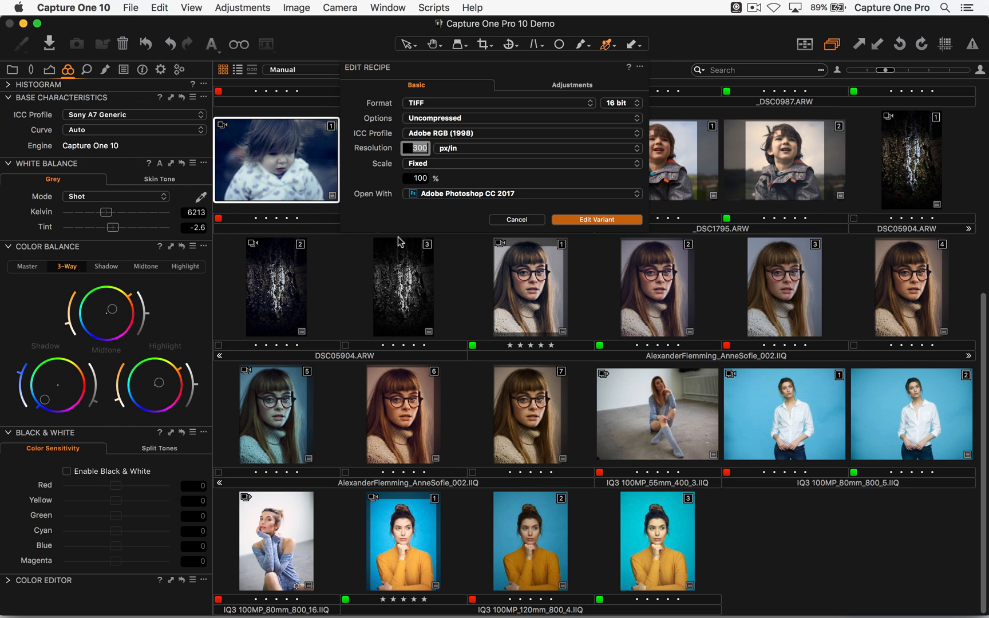
{"action": "left_click", "coordinate": [516, 219]}
- Examine the applications offered for opening the selected variant's file directly, then dismiss the choices
{"action": "right_click", "coordinate": [299, 163]}
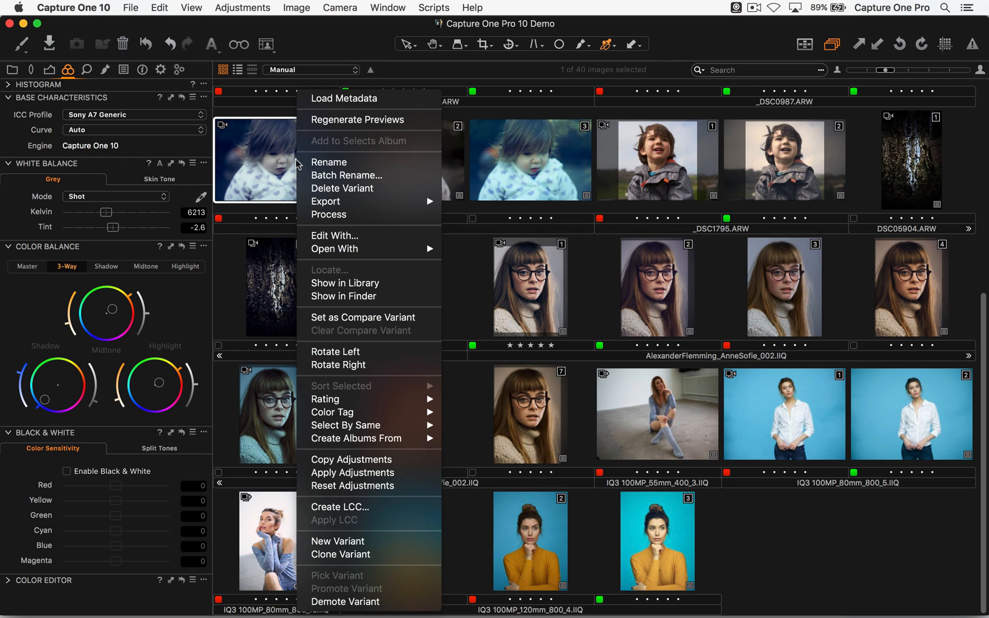
{"action": "mouse_move", "coordinate": [335, 249]}
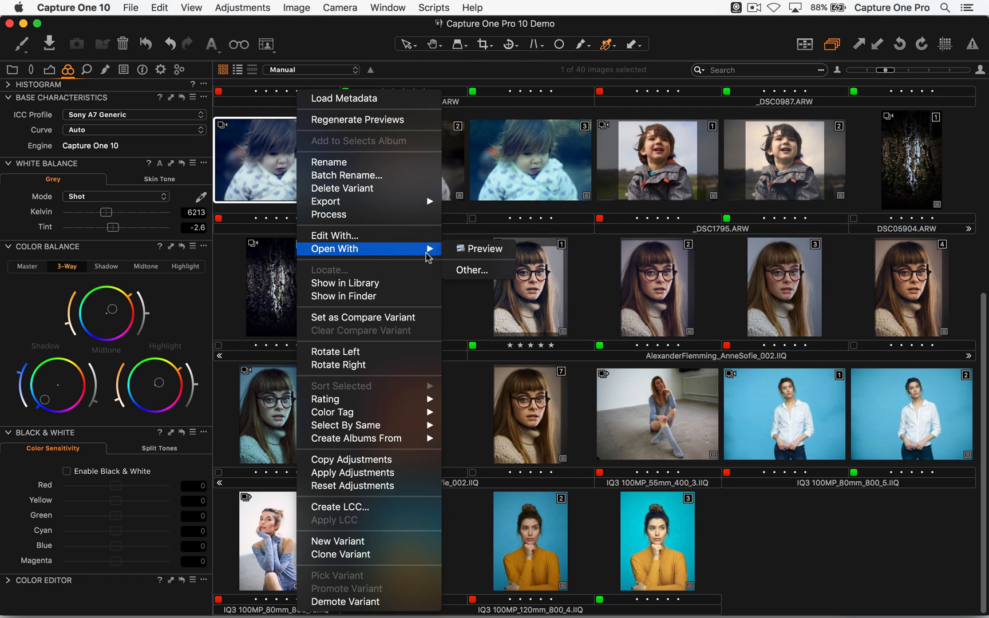
{"action": "left_click", "coordinate": [616, 315]}
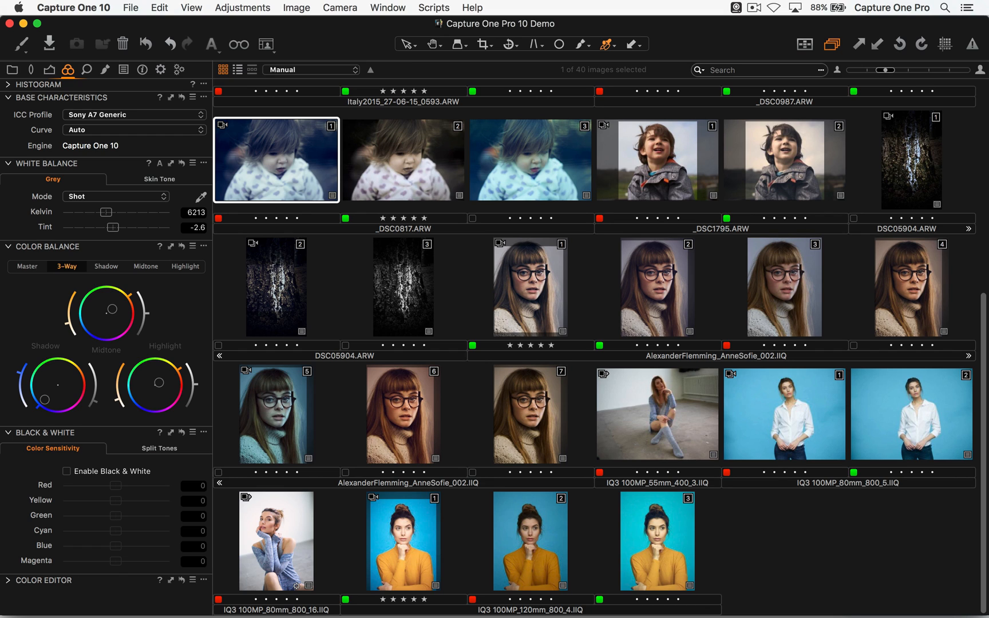
- Glance at the Element product page in Safari, return to Capture One, and launch Tangent Mapper
{"action": "key", "text": "super+Tab"}
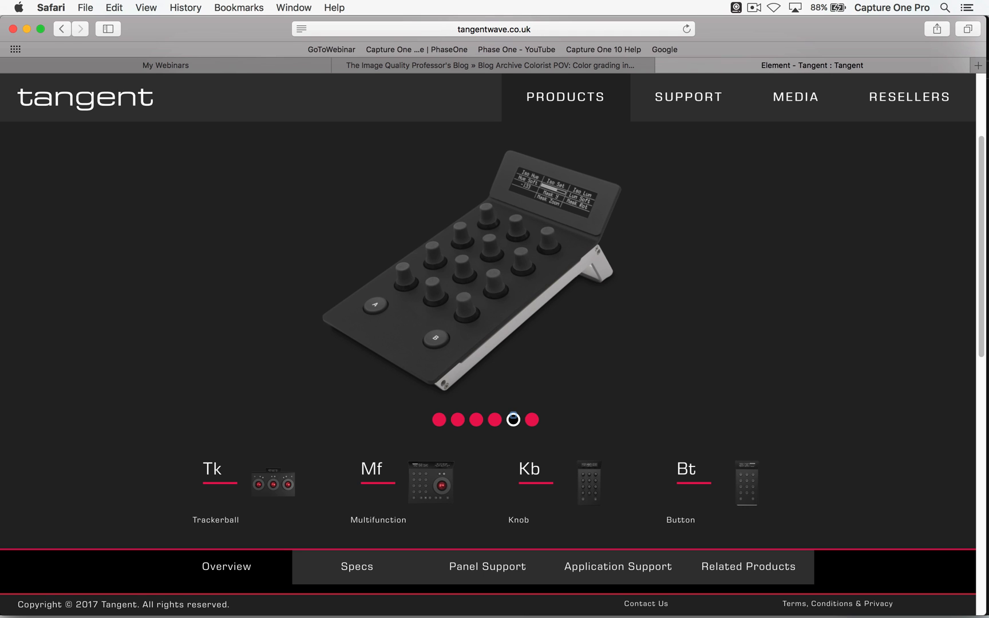
{"action": "key", "text": "super+Tab"}
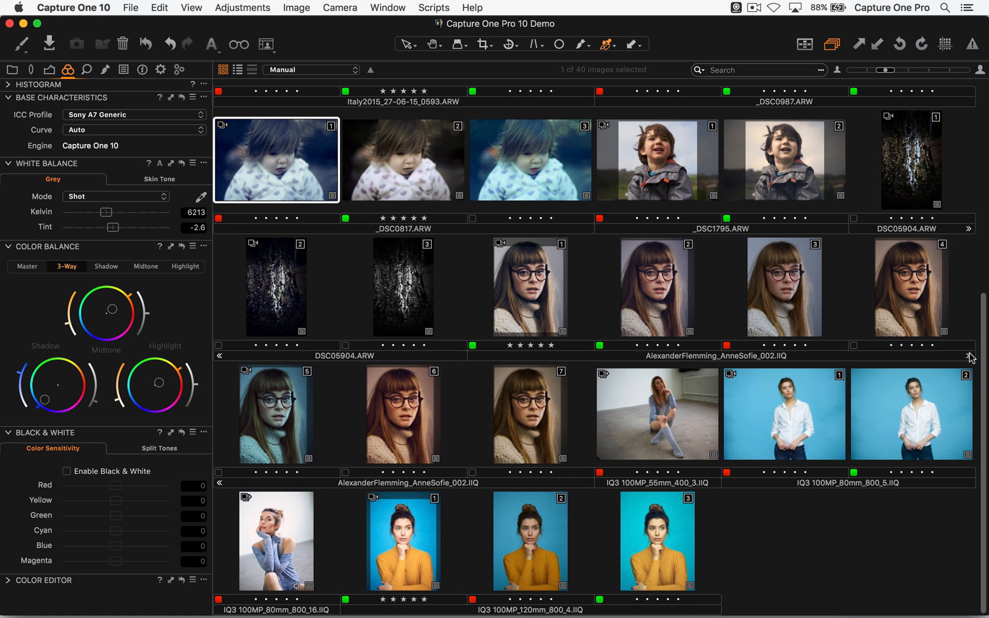
{"action": "key", "text": "super+space"}
{"action": "type", "text": "tang"}
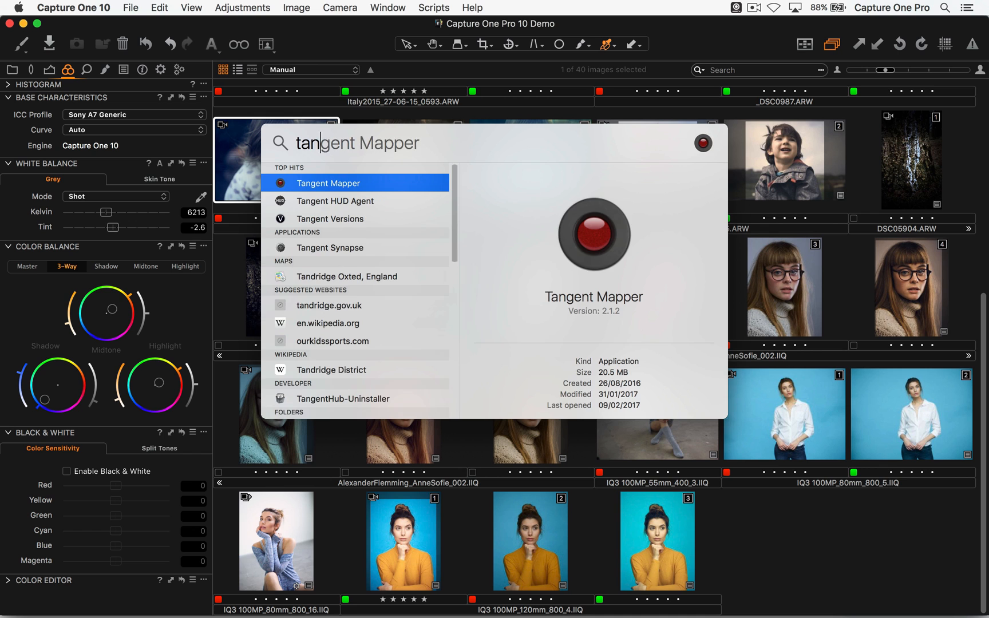
{"action": "key", "text": "BackSpace"}
{"action": "key", "text": "Return"}
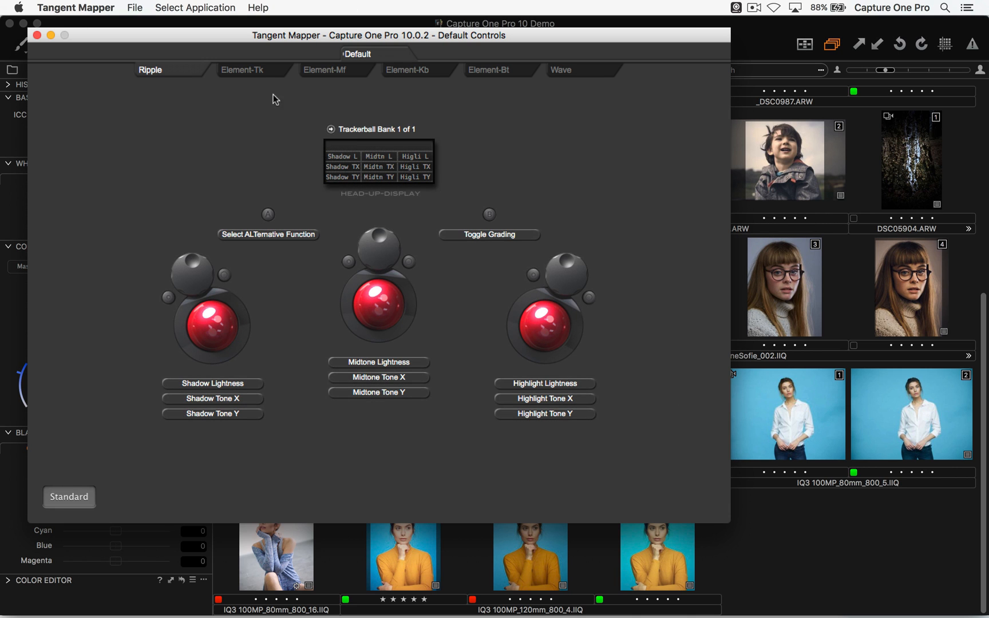
- Look through the default control mappings of the Element panels, ending with Element-Kb and Element-Bt
{"action": "left_click", "coordinate": [264, 76]}
{"action": "left_click", "coordinate": [330, 65]}
{"action": "left_click", "coordinate": [434, 74]}
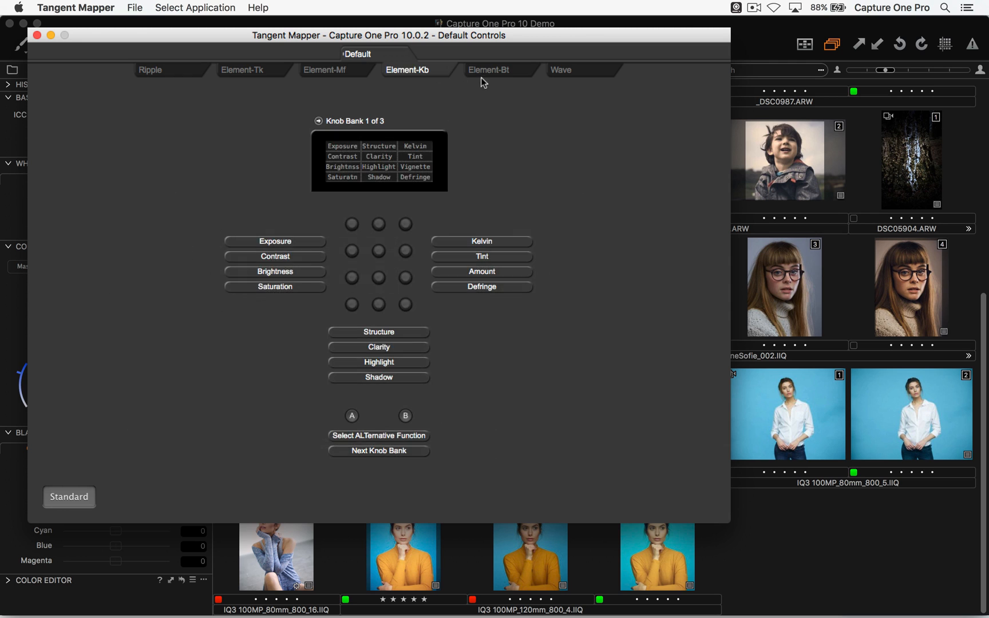
{"action": "left_click", "coordinate": [487, 71]}
- Review the control map management options for Capture One Pro 10.0.2, close them, and quit Tangent Mapper
{"action": "left_click", "coordinate": [136, 7]}
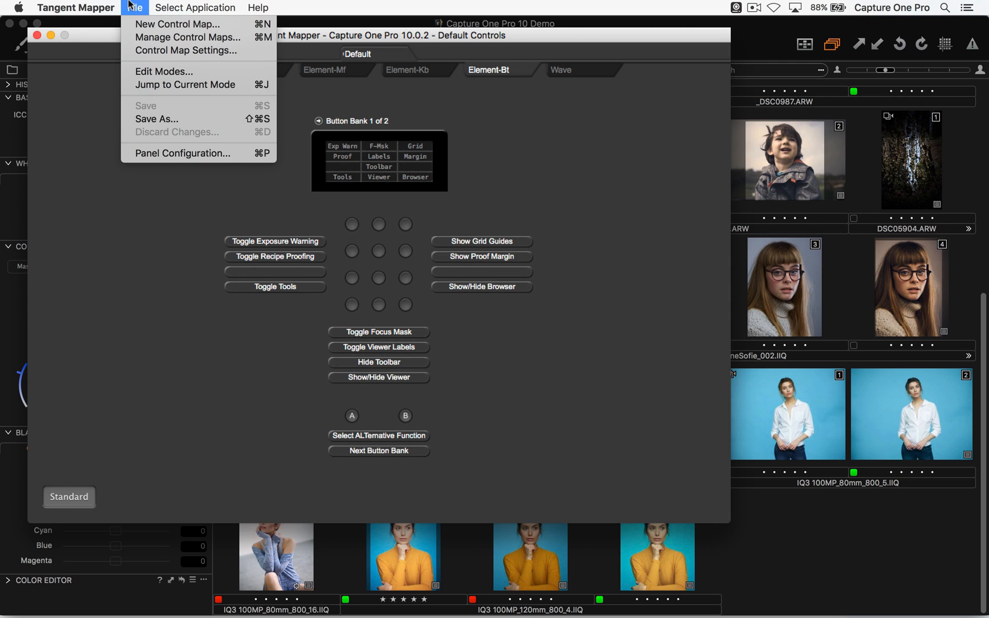
{"action": "left_click", "coordinate": [172, 37]}
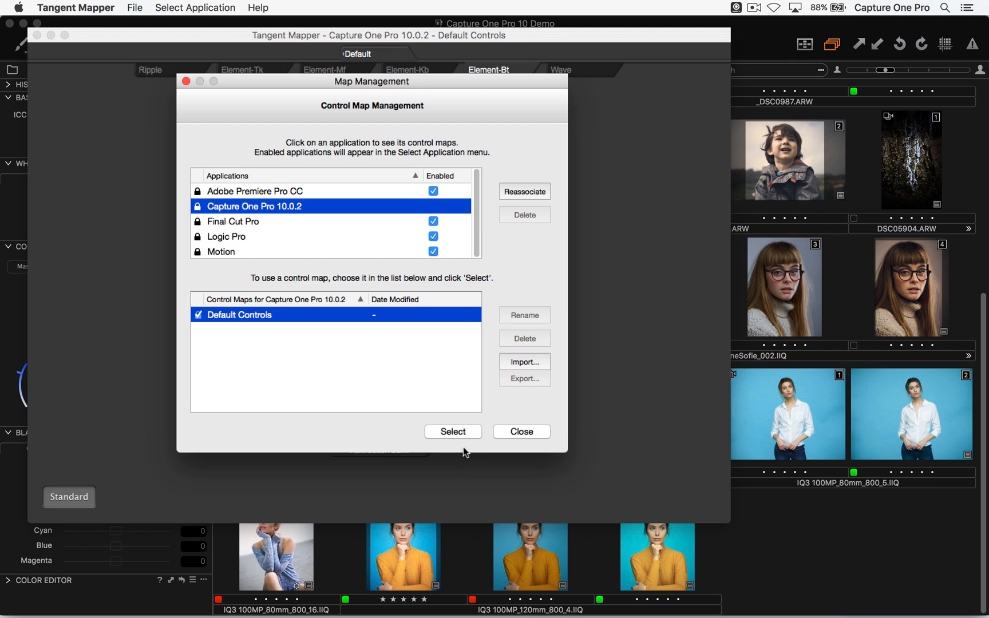
{"action": "left_click", "coordinate": [521, 432]}
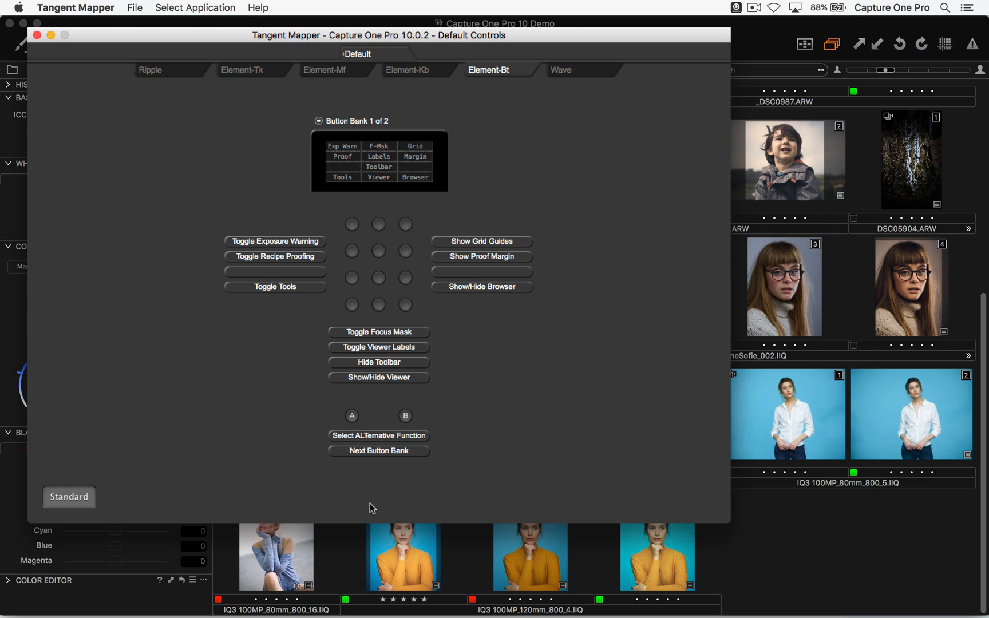
{"action": "key", "text": "super+q"}
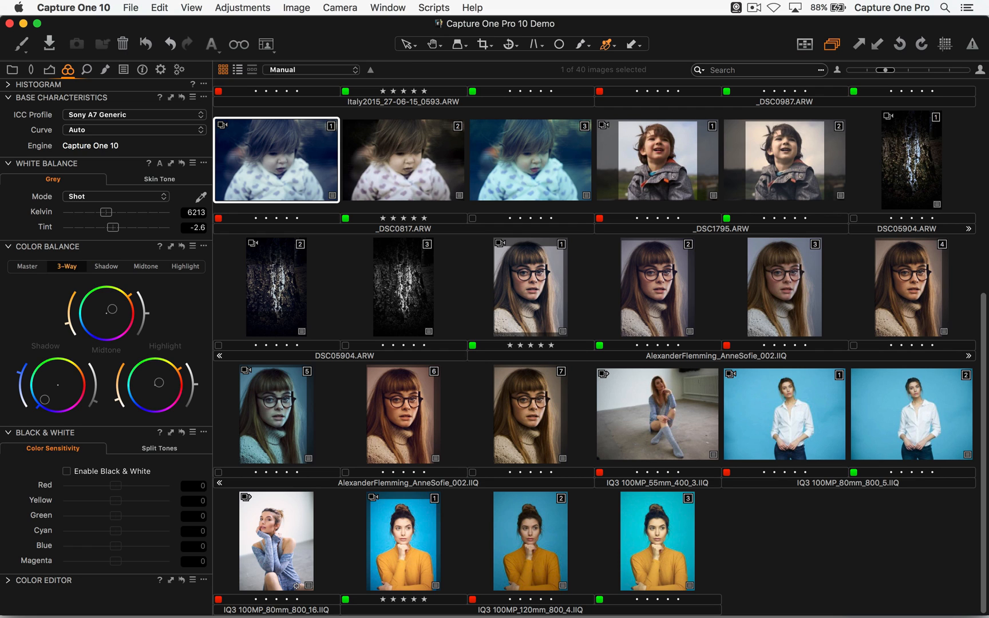
- Review the Edit With recipe for the first _DSC0817.ARW variant once more, then cancel it
{"action": "right_click", "coordinate": [275, 160]}
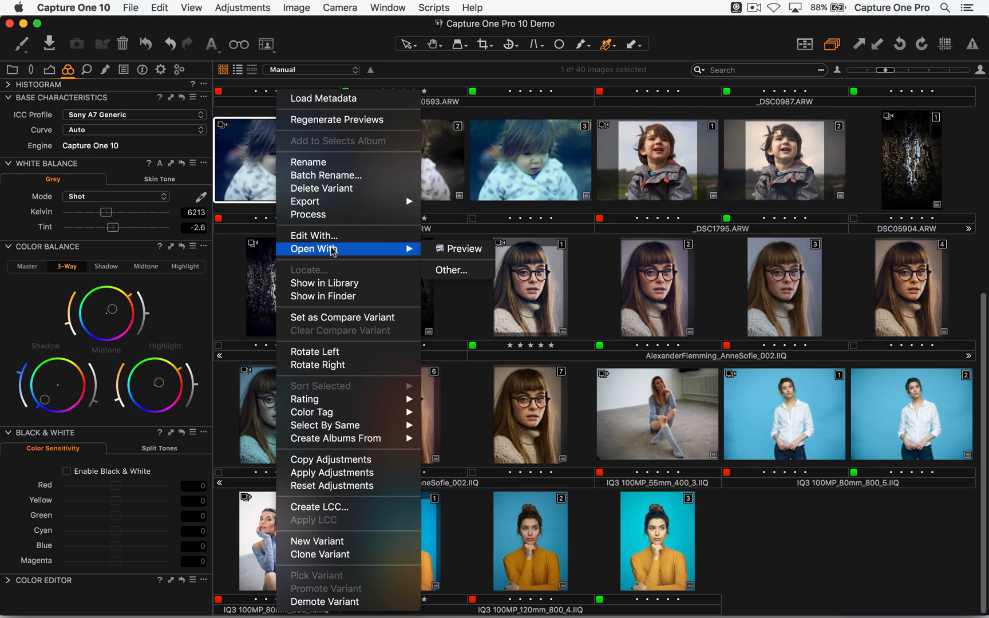
{"action": "left_click", "coordinate": [335, 234]}
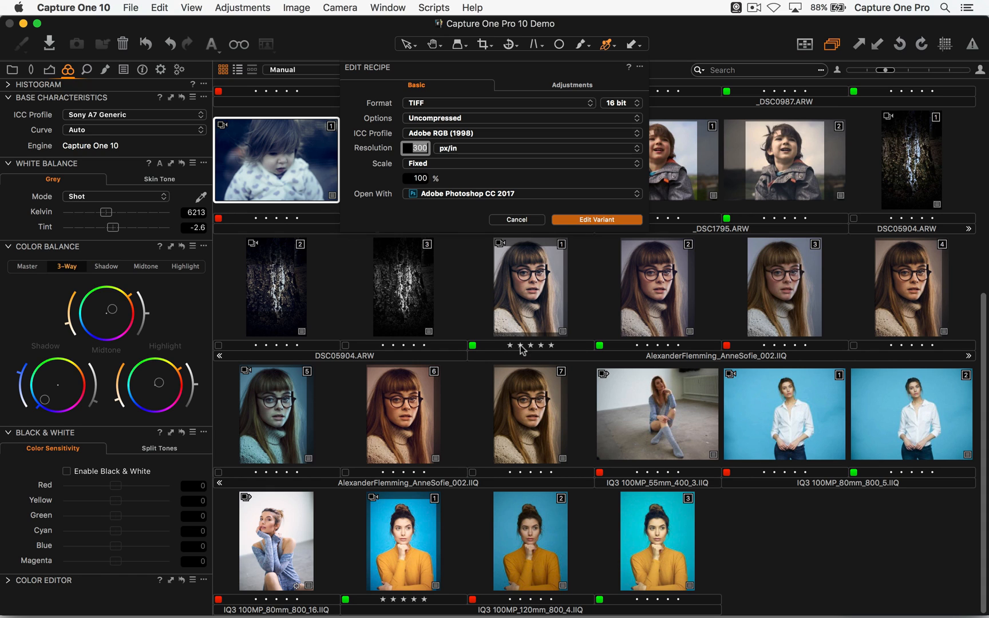
{"action": "left_click", "coordinate": [521, 220]}
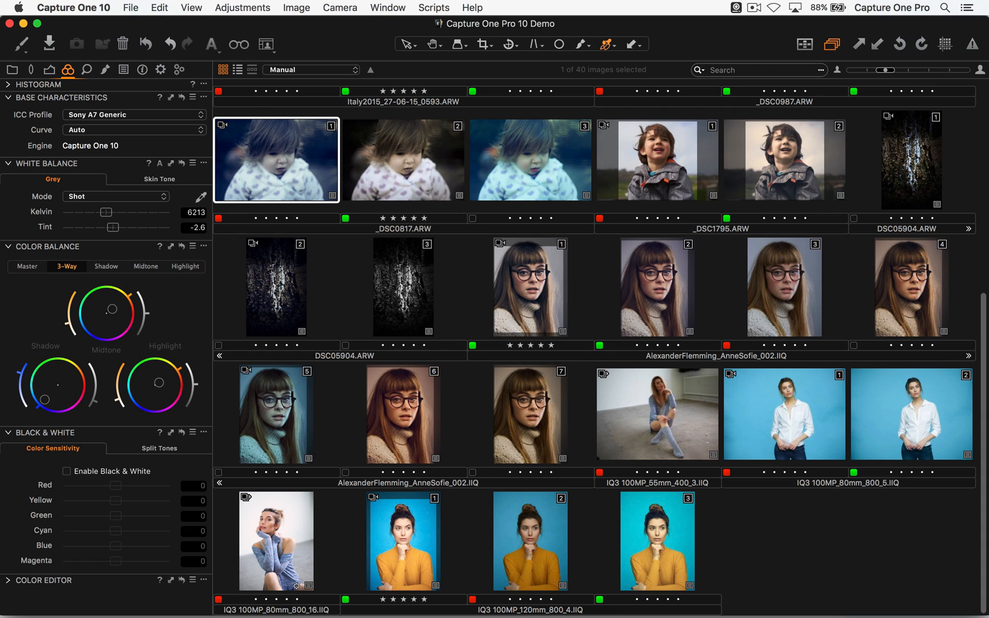
- Clear the selection, look over the thumbnails, then select the first _DSC0817.ARW variant and show it in the viewer
{"action": "left_click", "coordinate": [772, 542]}
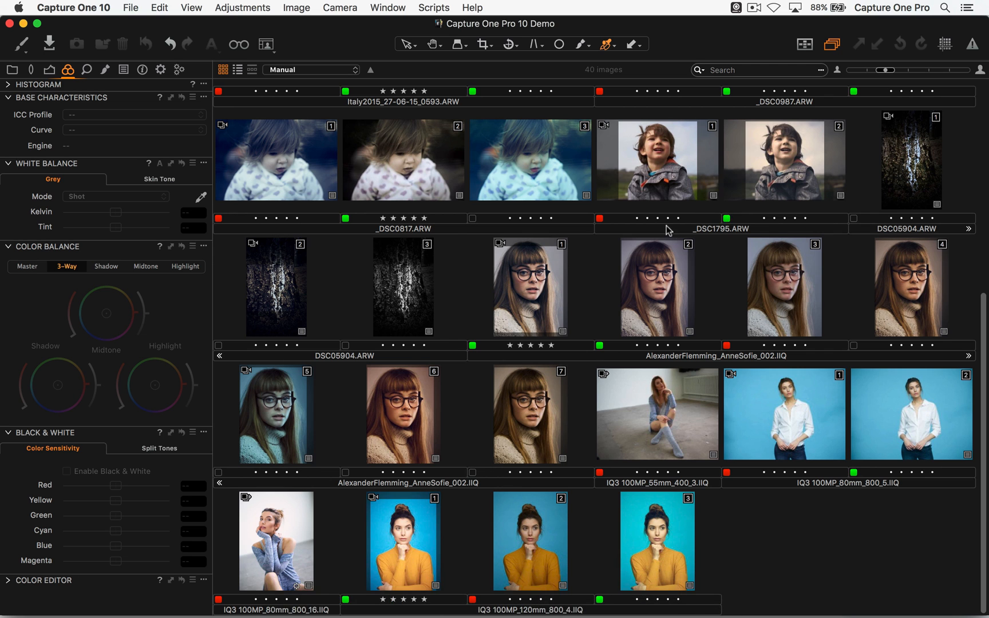
{"action": "scroll", "coordinate": [675, 234], "scroll_direction": "up", "scroll_amount": 5}
{"action": "scroll", "coordinate": [669, 344], "scroll_direction": "down", "scroll_amount": 5}
{"action": "left_click", "coordinate": [287, 165]}
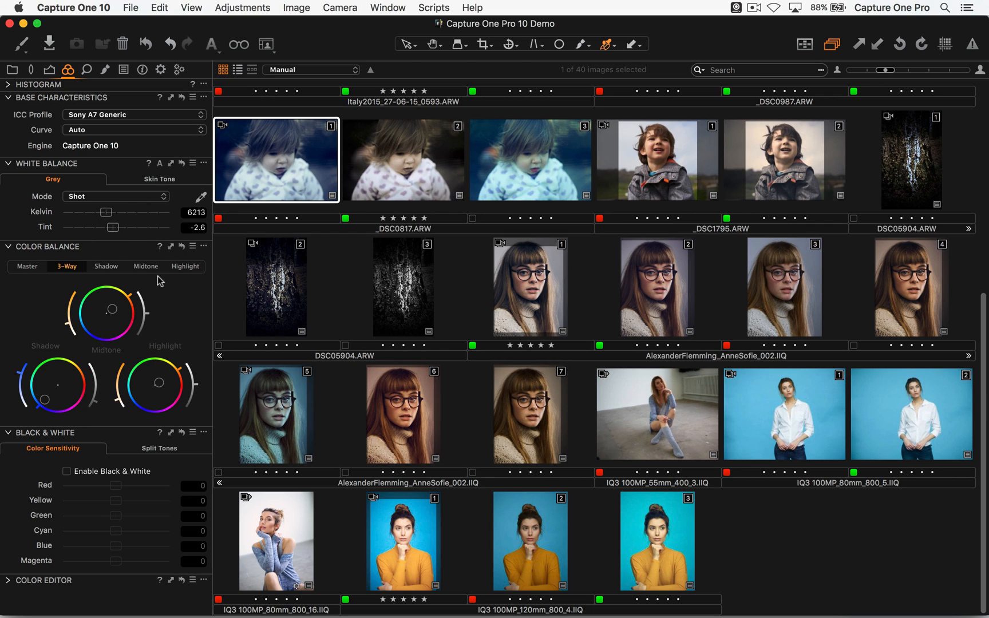
{"action": "key", "text": "alt+super+v"}
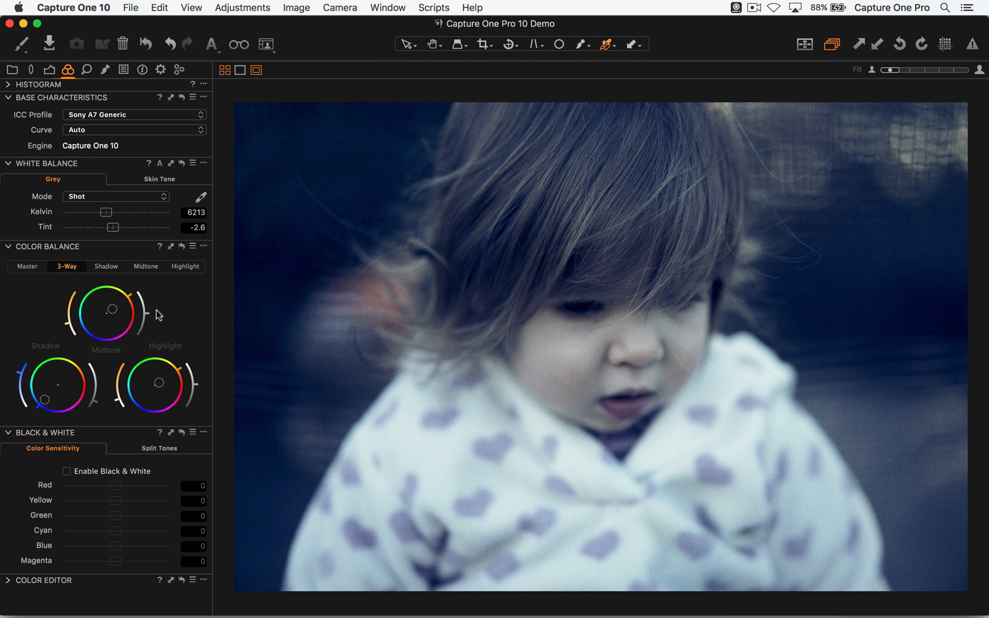
- Look at the Color Editor's Skin Tone and Advanced options, then expand the Color Balance tool
{"action": "left_click", "coordinate": [9, 580]}
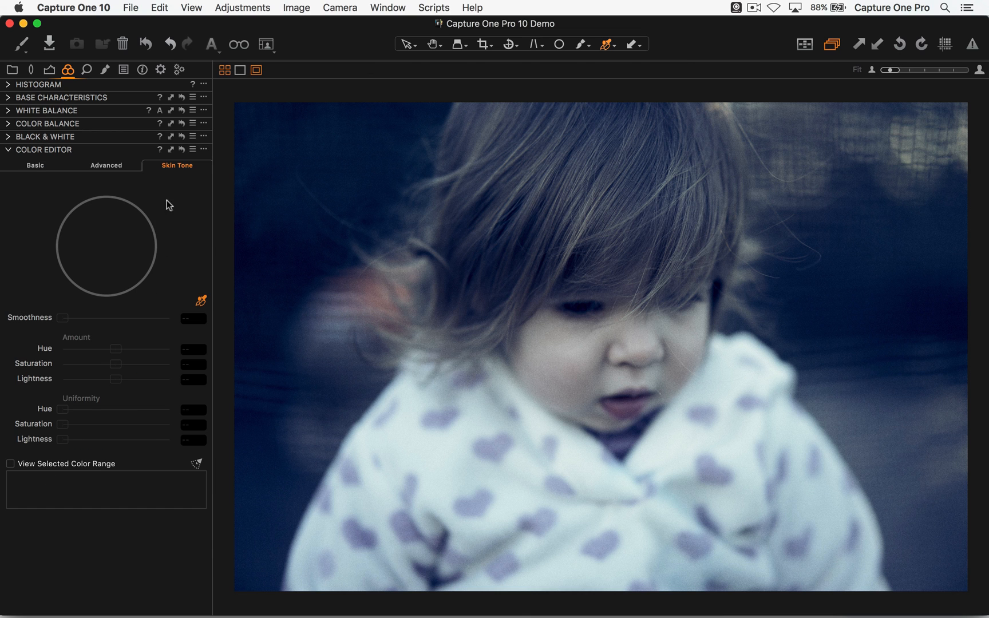
{"action": "left_click", "coordinate": [115, 166]}
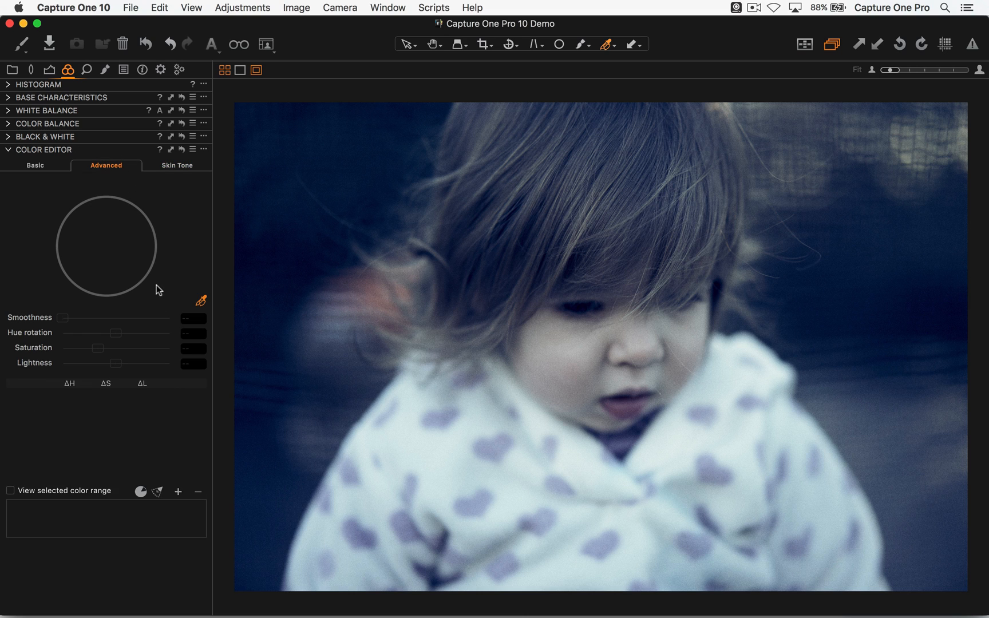
{"action": "left_click", "coordinate": [8, 123]}
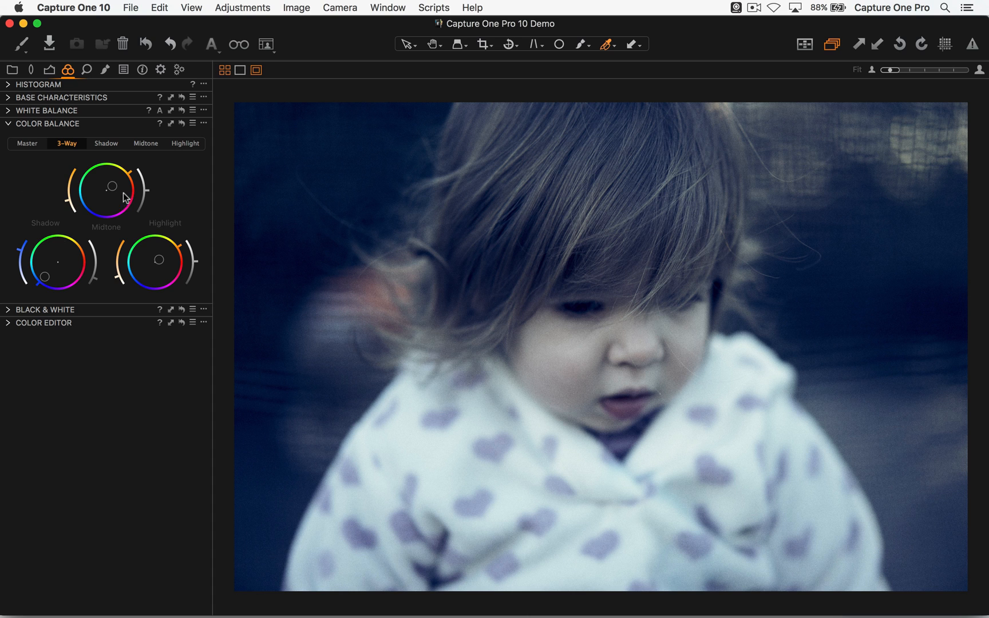
- Set the image's Exposure saturation to -40, then return to the color tools
{"action": "left_click", "coordinate": [49, 70]}
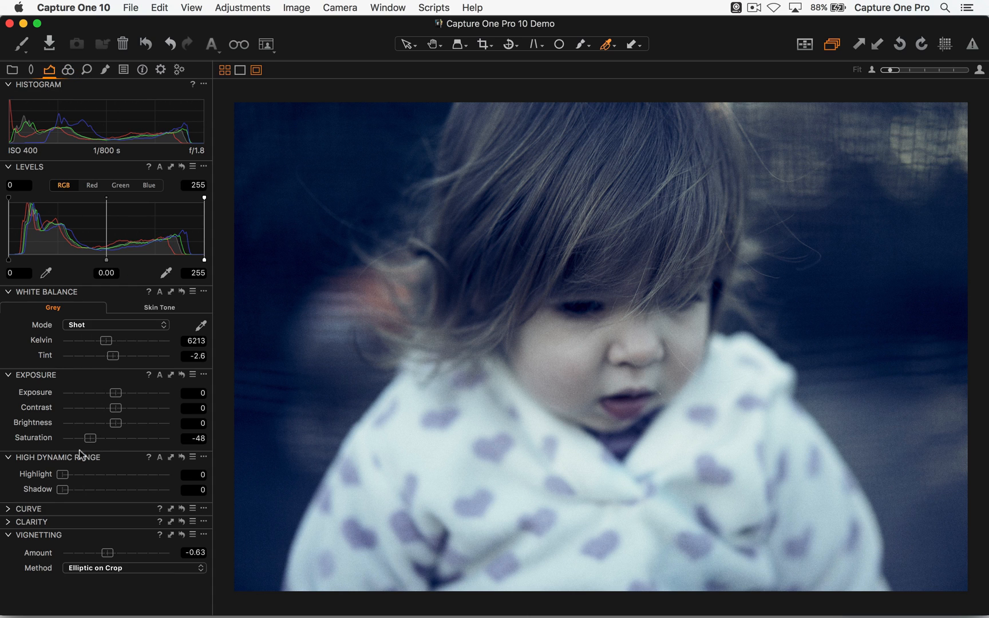
{"action": "mouse_move", "coordinate": [93, 442]}
{"action": "left_mouse_down"}
{"action": "mouse_move", "coordinate": [111, 444]}
{"action": "mouse_move", "coordinate": [94, 441]}
{"action": "left_mouse_up"}
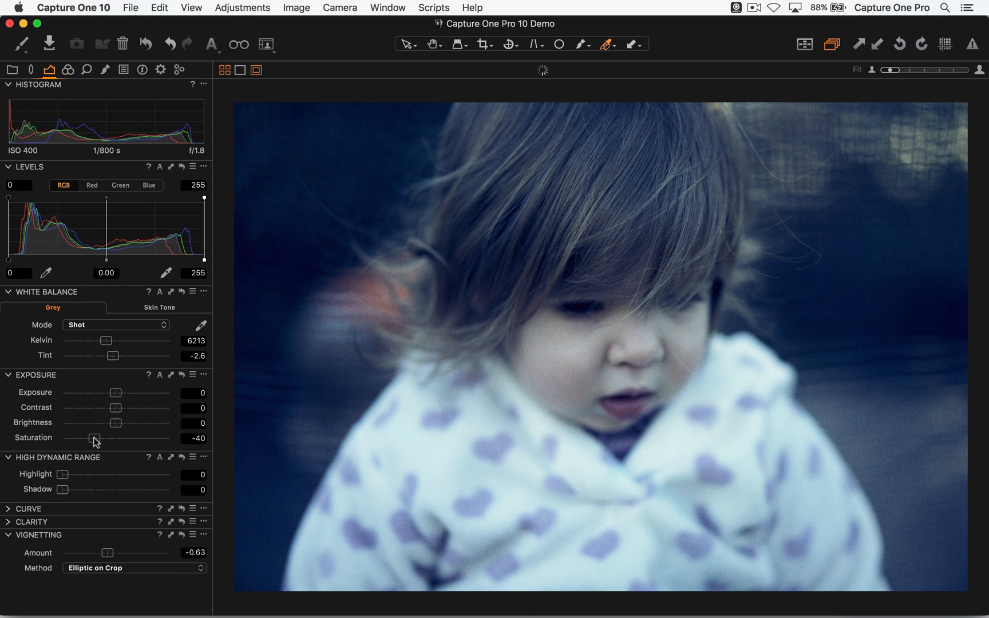
{"action": "left_click", "coordinate": [67, 69]}
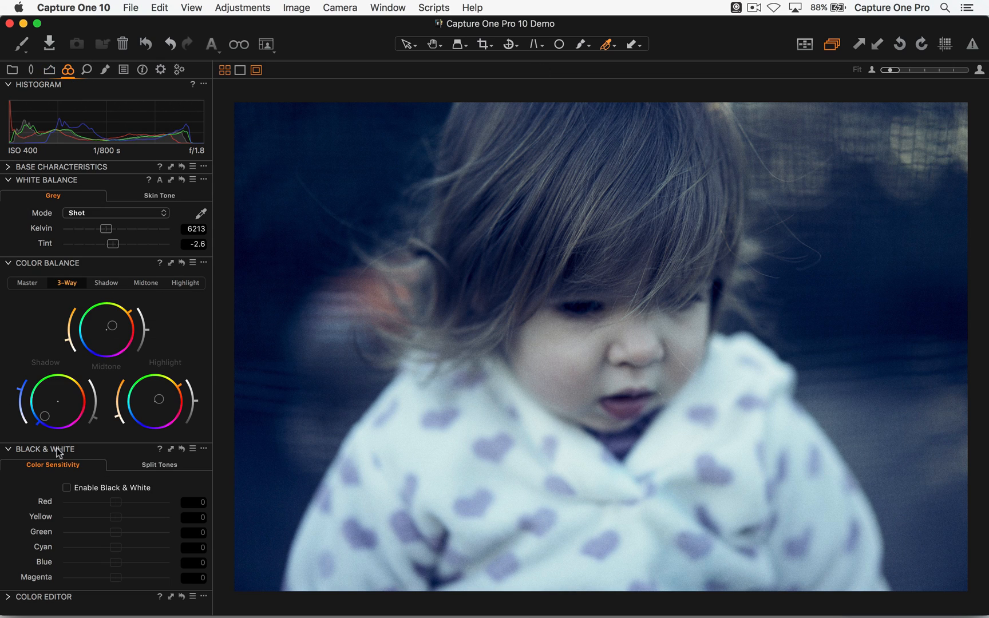
- Examine the Color Balance presets and their saving option, then the management and library choices for styles and presets
{"action": "left_click", "coordinate": [193, 263]}
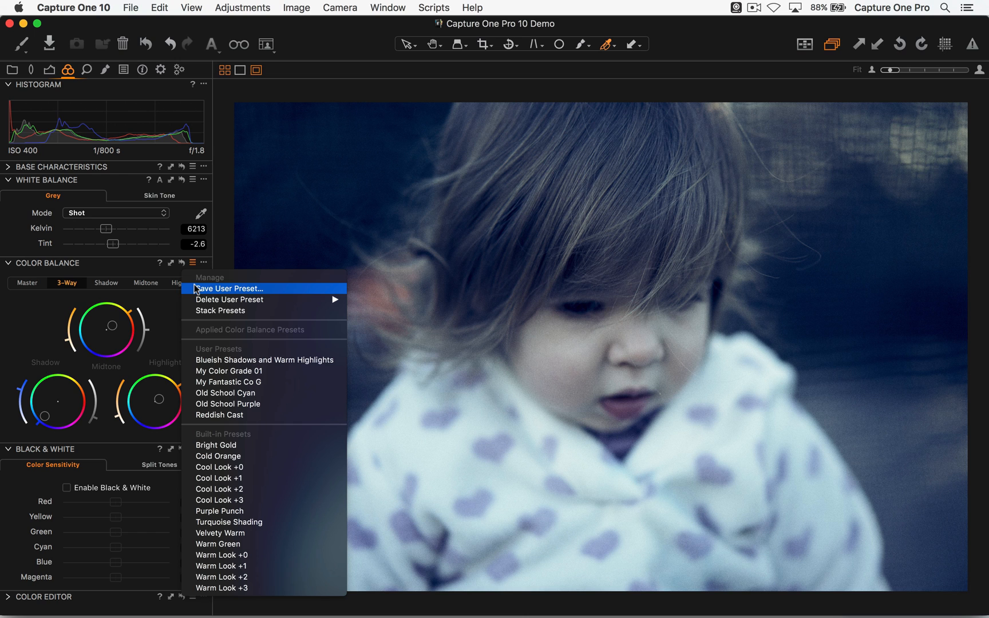
{"action": "left_click", "coordinate": [194, 289]}
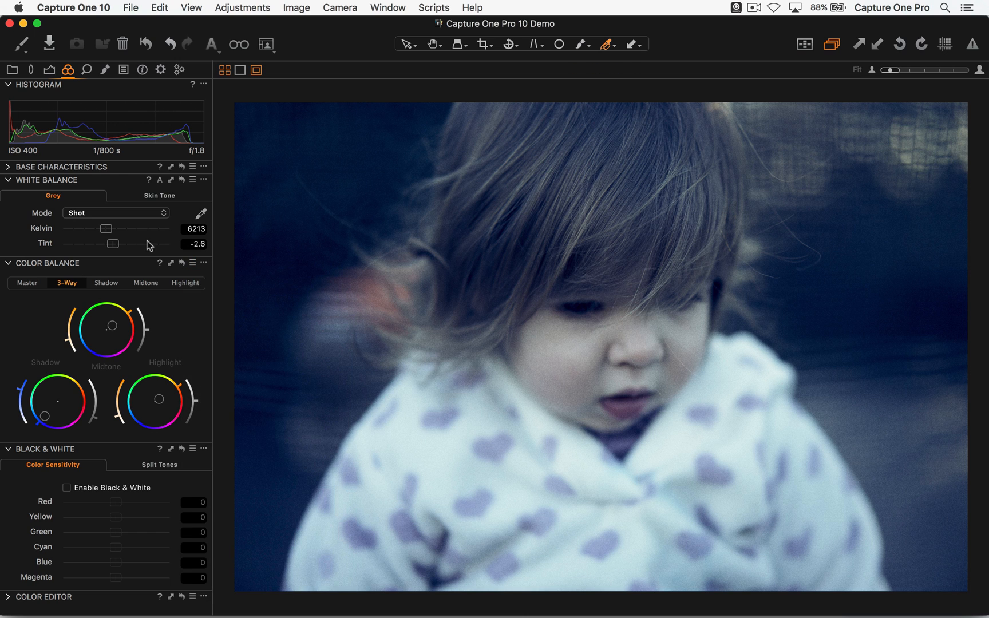
{"action": "left_click", "coordinate": [119, 73]}
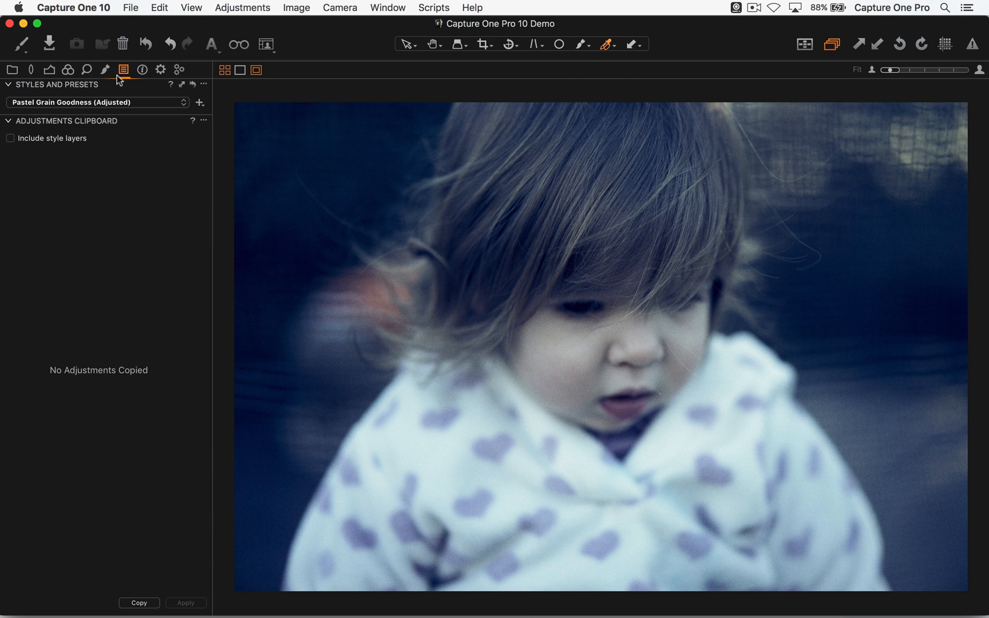
{"action": "left_click", "coordinate": [94, 103]}
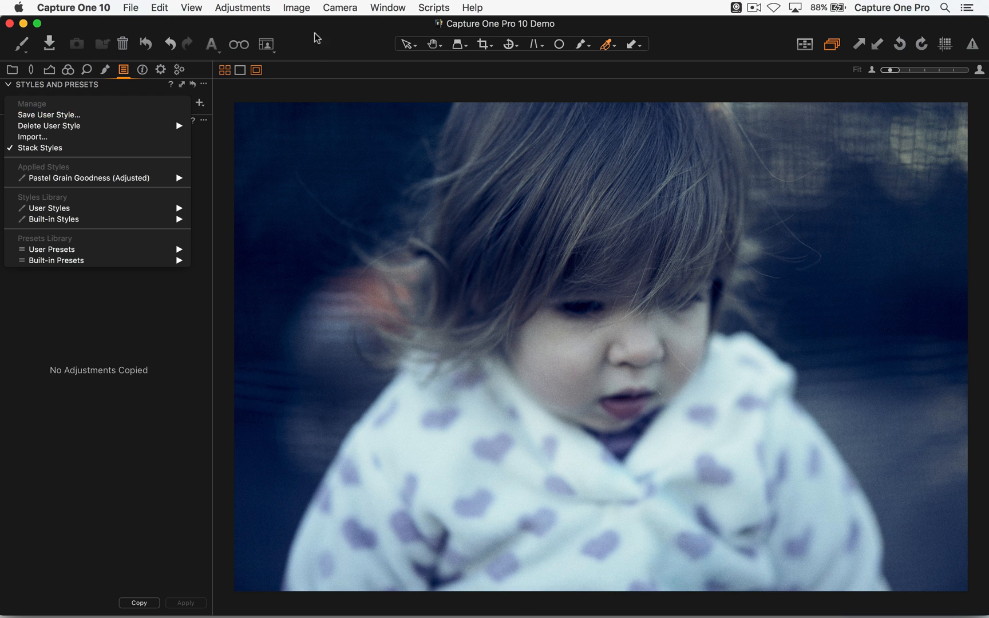
- Switch to the workspace with the large floating 3-Way Color Balance tool, then to the one combining Master, 3-Way and Exposure tools
{"action": "left_click", "coordinate": [266, 44]}
{"action": "left_click", "coordinate": [267, 44]}
{"action": "left_click", "coordinate": [285, 227]}
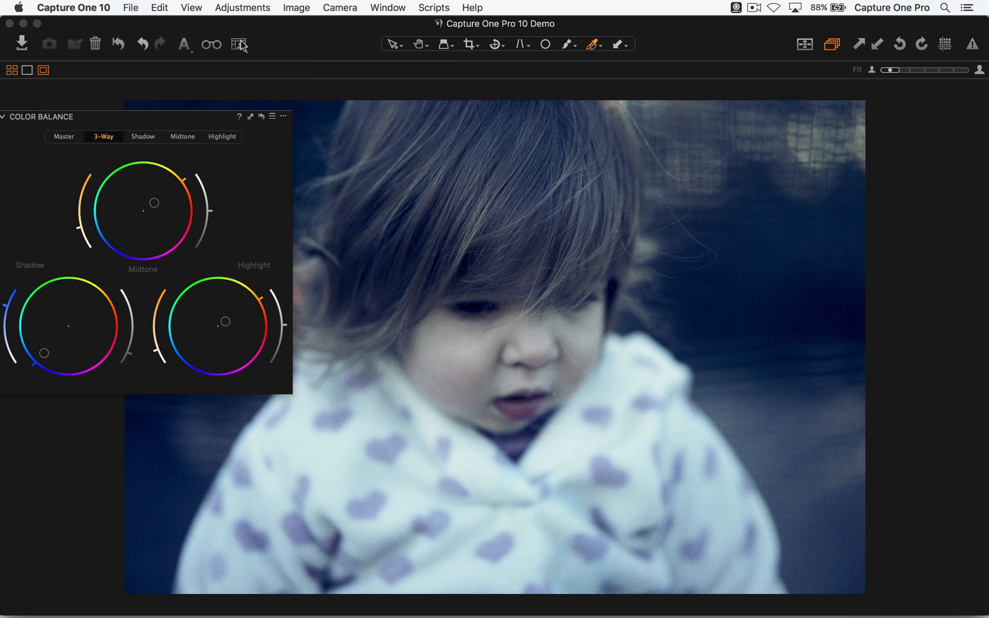
{"action": "left_click", "coordinate": [240, 44]}
{"action": "left_click", "coordinate": [267, 212]}
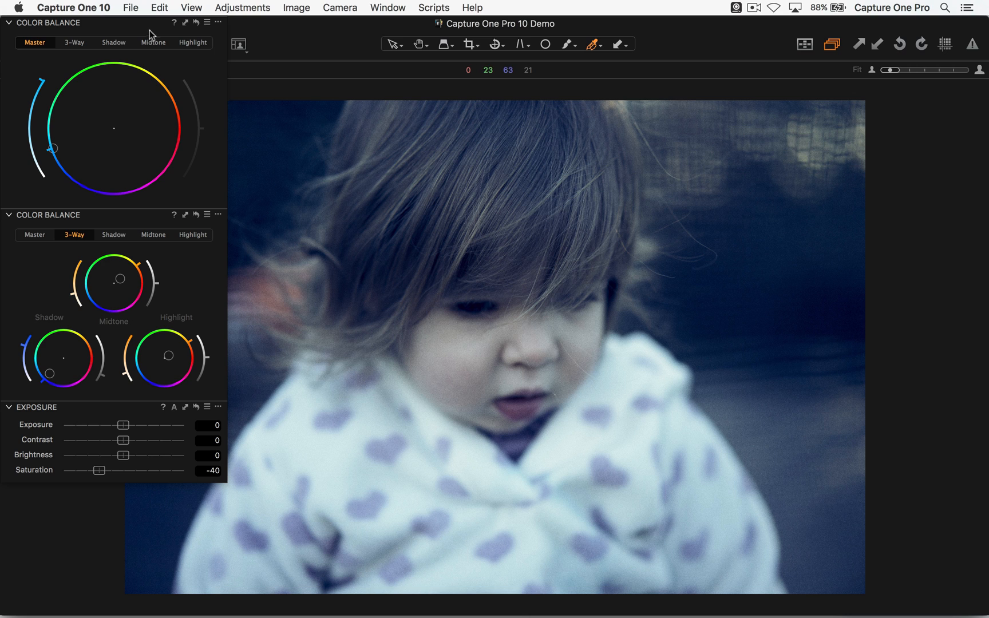
- Switch to the DGR C10 workspace, then return to the Color Grading workspace
{"action": "left_click", "coordinate": [240, 46]}
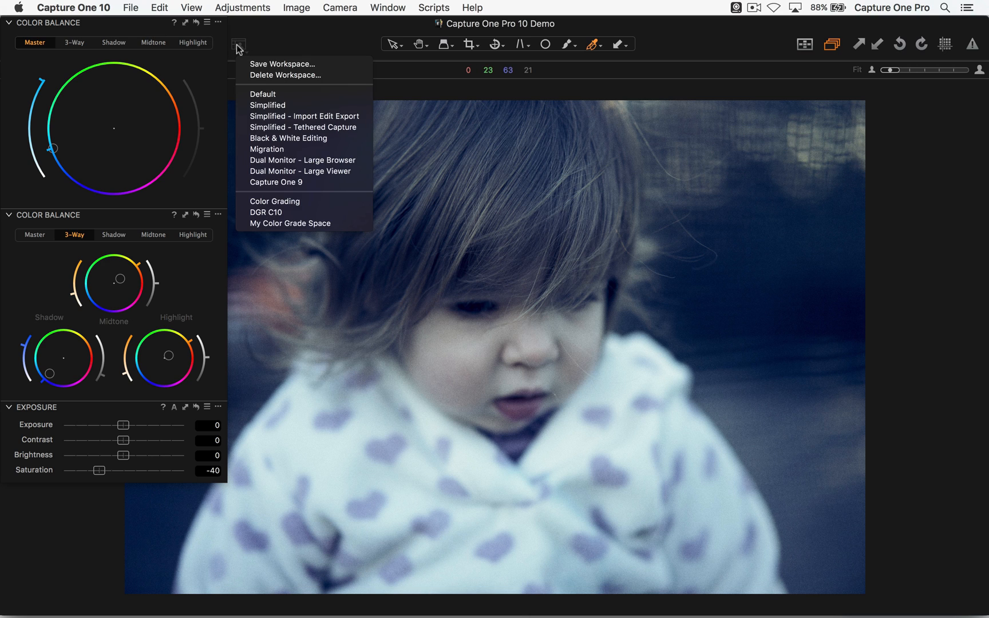
{"action": "left_click", "coordinate": [270, 214]}
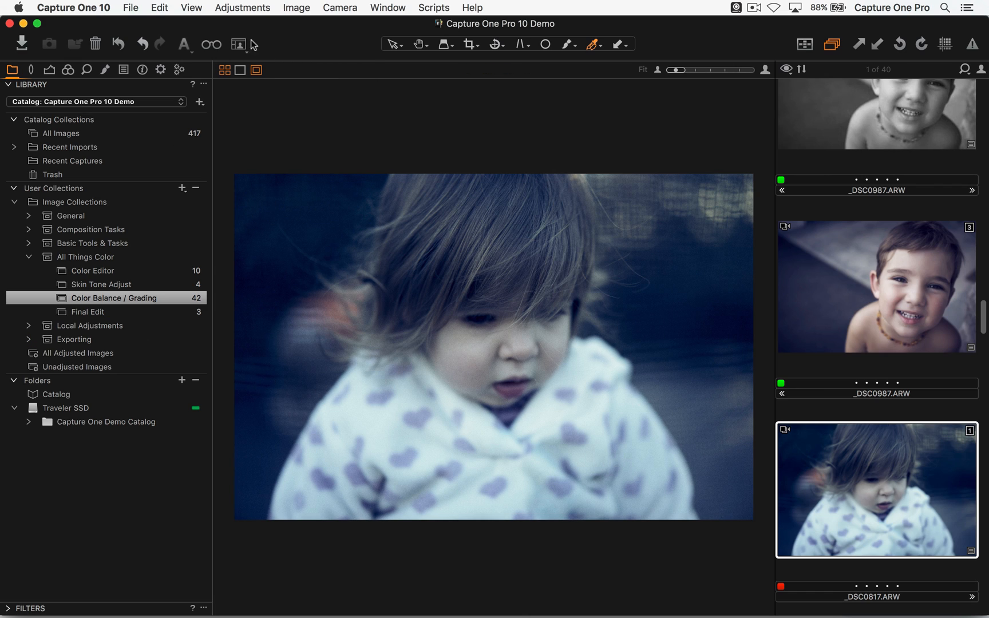
{"action": "left_click", "coordinate": [238, 46]}
{"action": "left_click", "coordinate": [267, 201]}
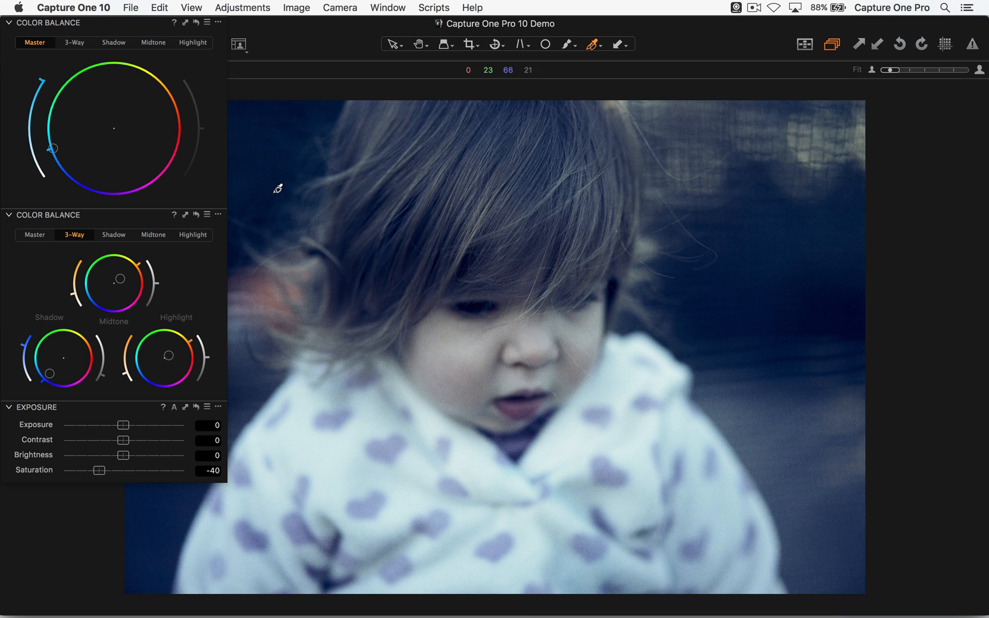
{"action": "left_click", "coordinate": [399, 6]}
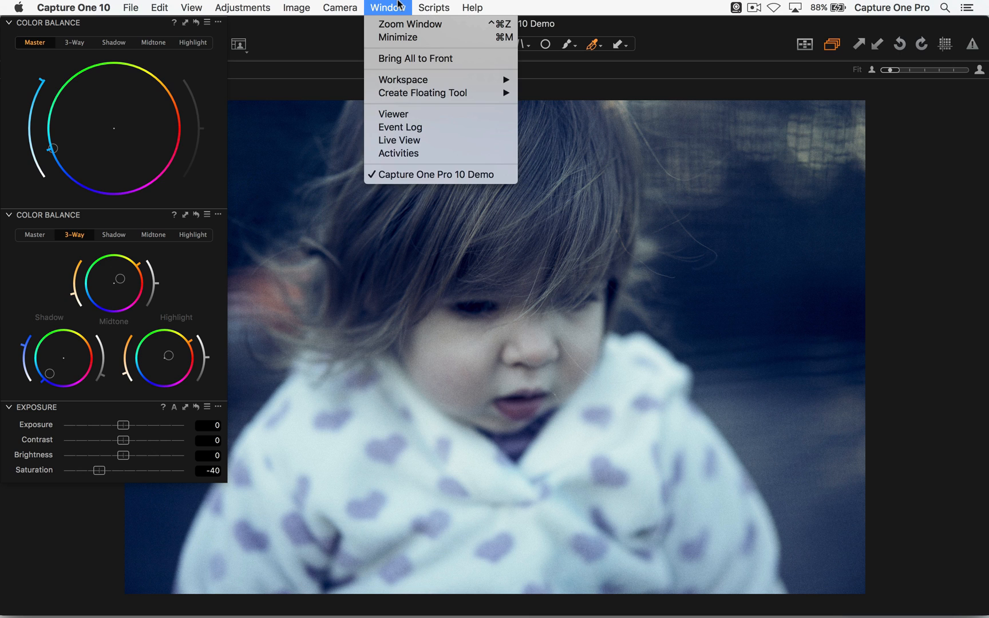
{"action": "left_click", "coordinate": [326, 157]}
- Nudge the floating color tools slightly down and inward, then advance through the images to the graded variants of the portrait with glasses
{"action": "mouse_move", "coordinate": [162, 20]}
{"action": "left_mouse_down"}
{"action": "mouse_move", "coordinate": [171, 31]}
{"action": "mouse_move", "coordinate": [164, 25]}
{"action": "left_mouse_up"}
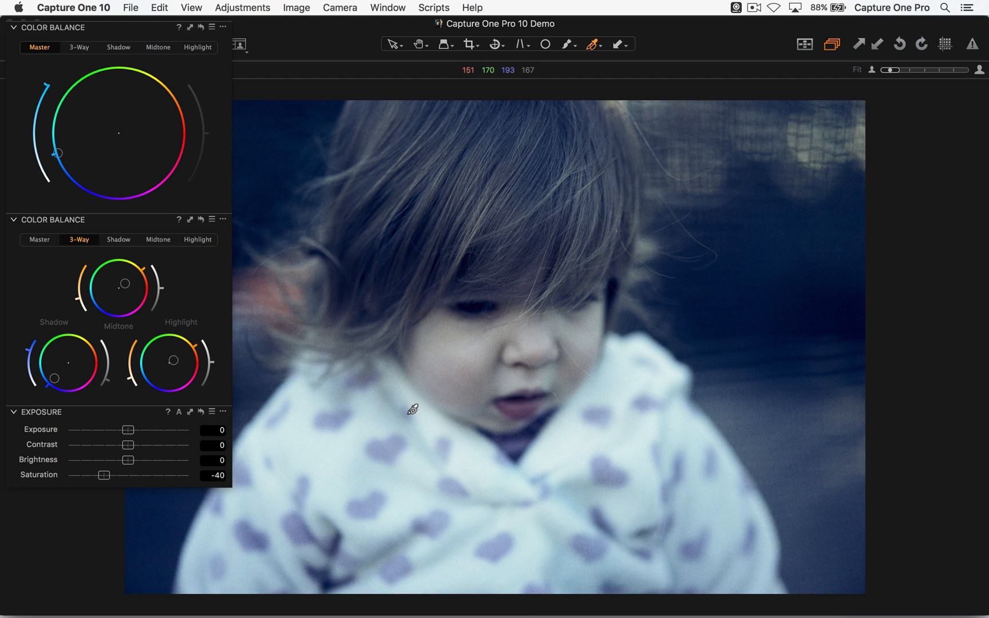
{"action": "key", "text": "Right"}
{"action": "key", "text": "Right"}
{"action": "key", "text": "Right"}
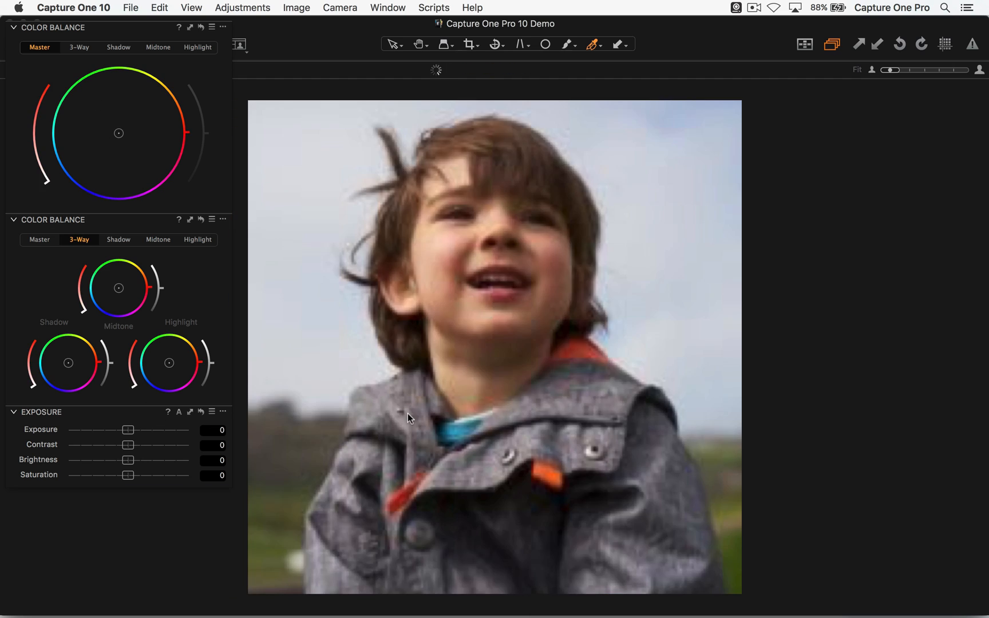
{"action": "key", "text": "Right"}
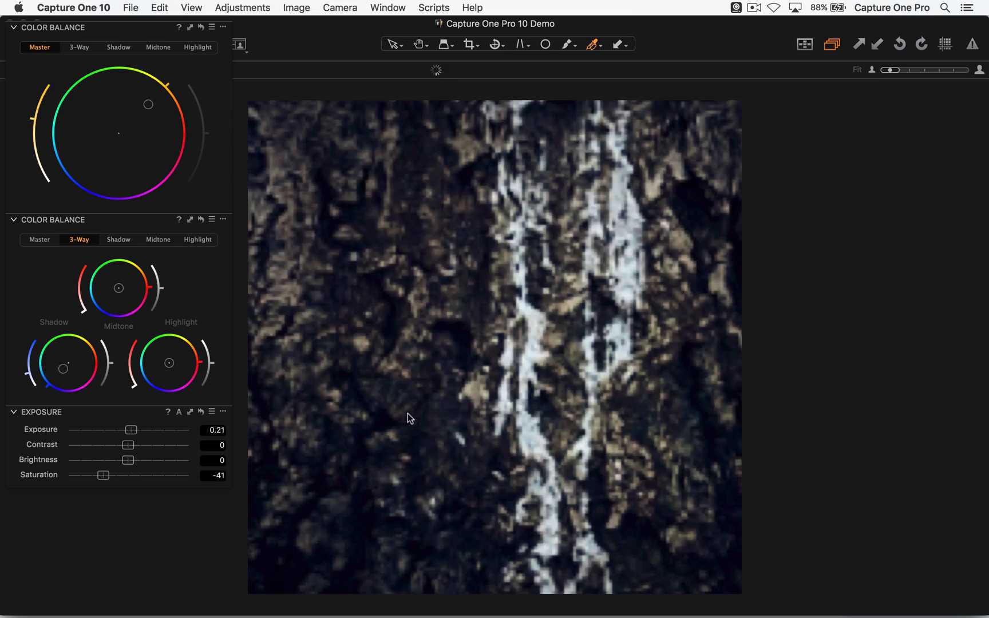
{"action": "key", "text": "Right"}
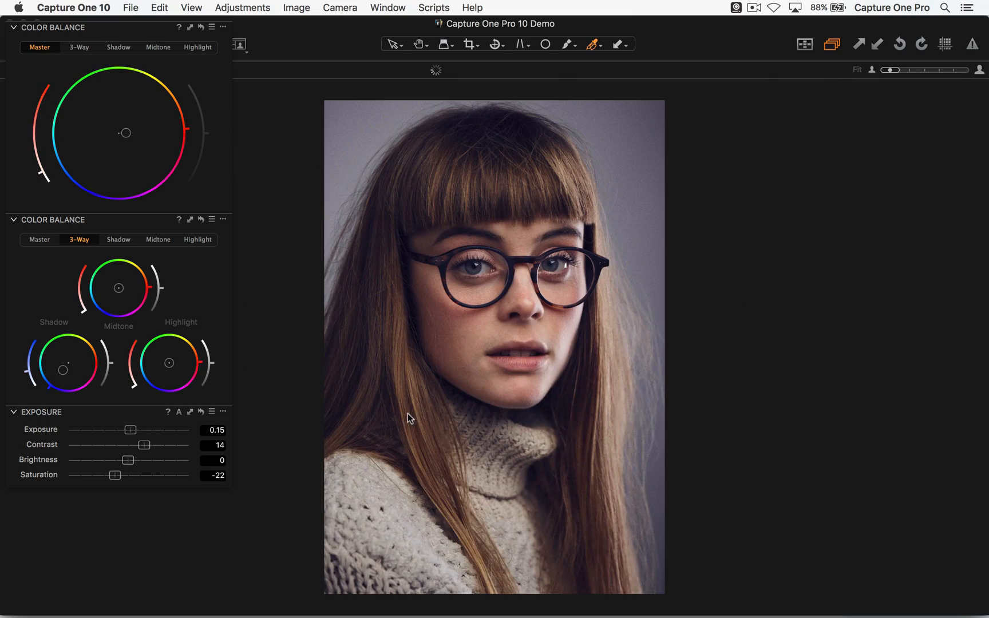
{"action": "key", "text": "super+shift+b"}
{"action": "key", "text": "Right"}
{"action": "key", "text": "super+shift+b"}
{"action": "key", "text": "Right"}
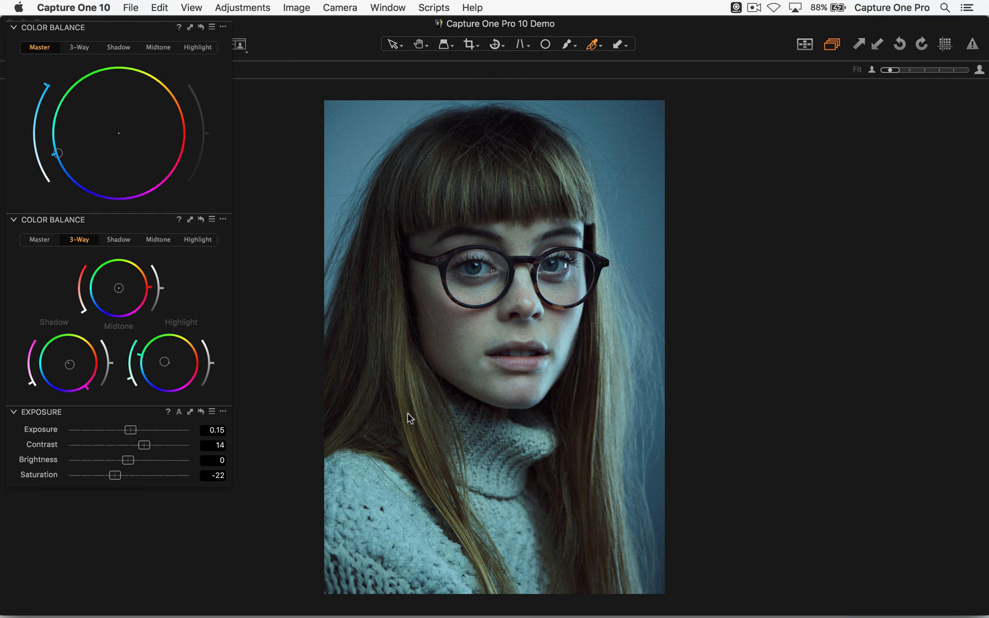
{"action": "key", "text": "Right"}
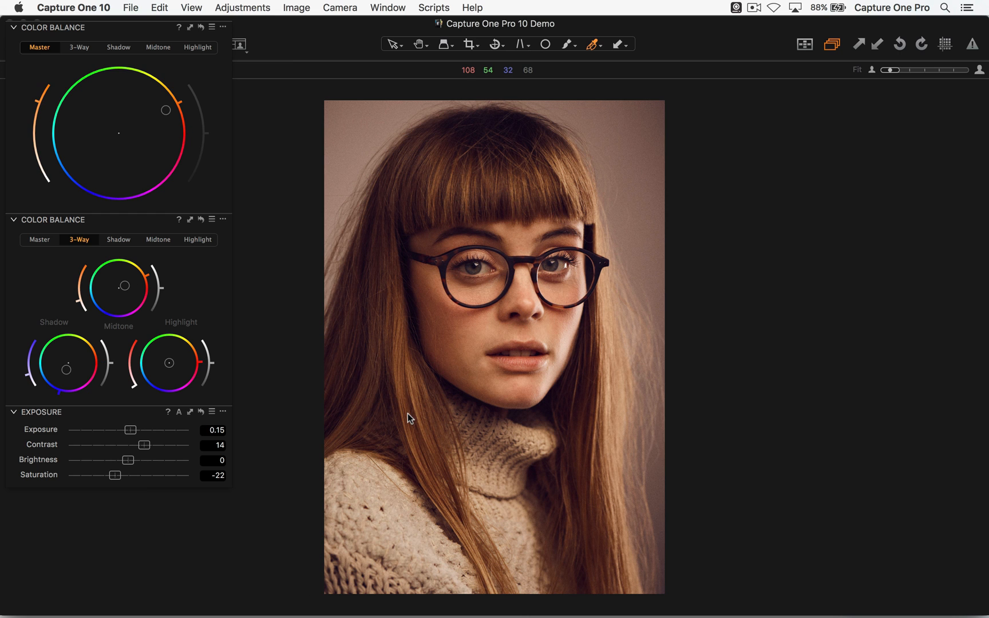
{"action": "key", "text": "Right"}
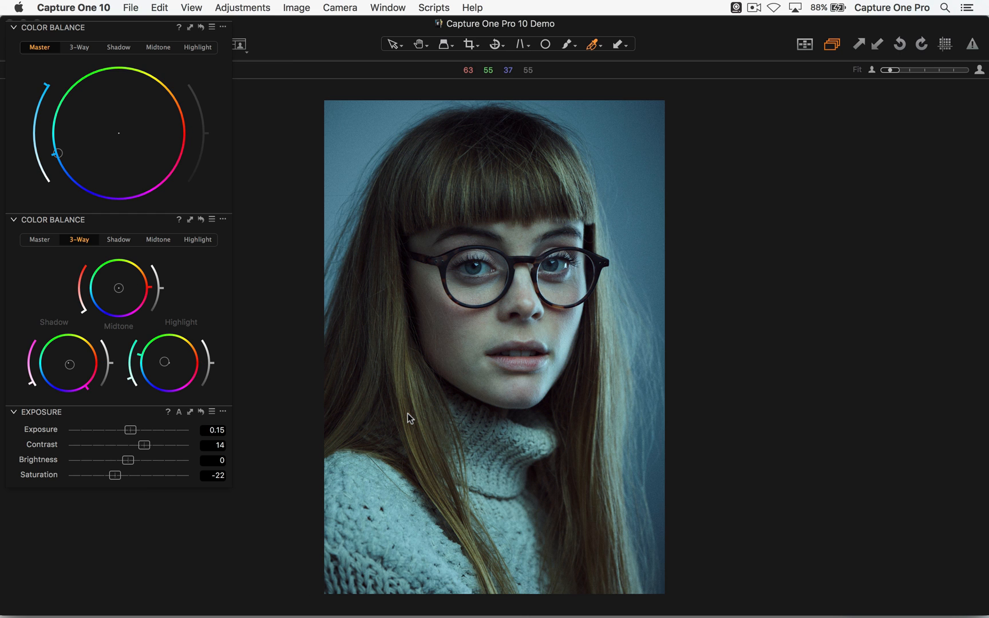
- Turn on the viewer labels for the displayed portrait
{"action": "left_click", "coordinate": [212, 219]}
{"action": "left_click", "coordinate": [229, 179]}
{"action": "left_click", "coordinate": [191, 8]}
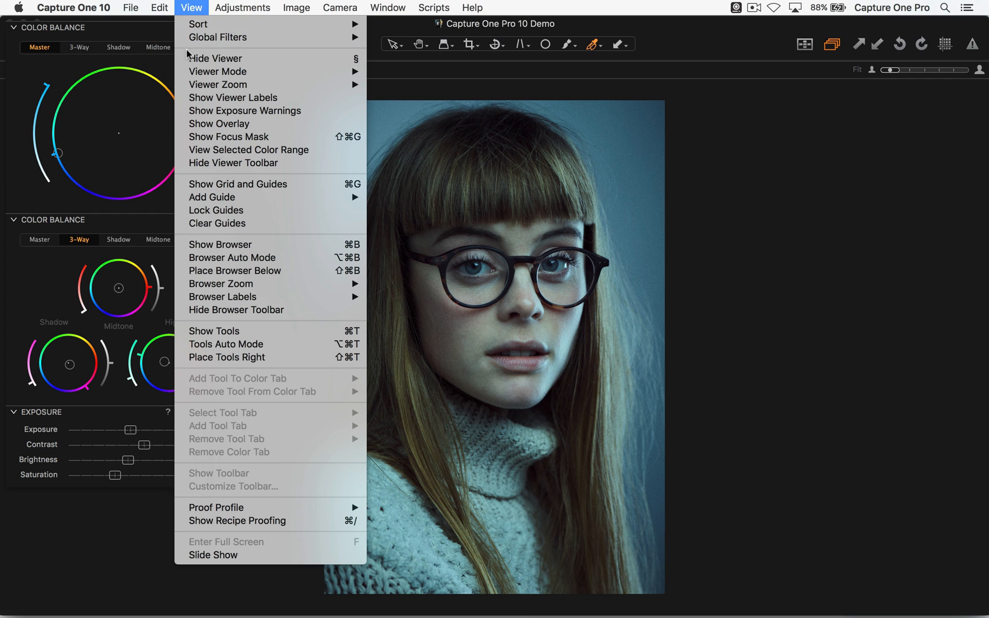
{"action": "left_click", "coordinate": [190, 97]}
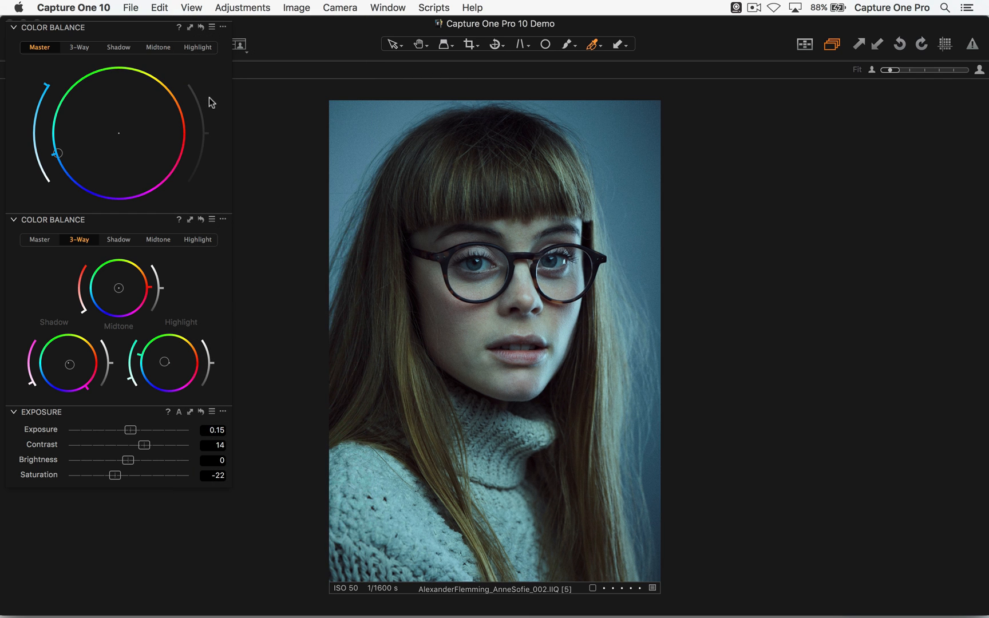
- Examine which Color Balance presets are applied to variants 4, 5 and 6 of the portrait with glasses
{"action": "key", "text": "Left"}
{"action": "key", "text": "Left"}
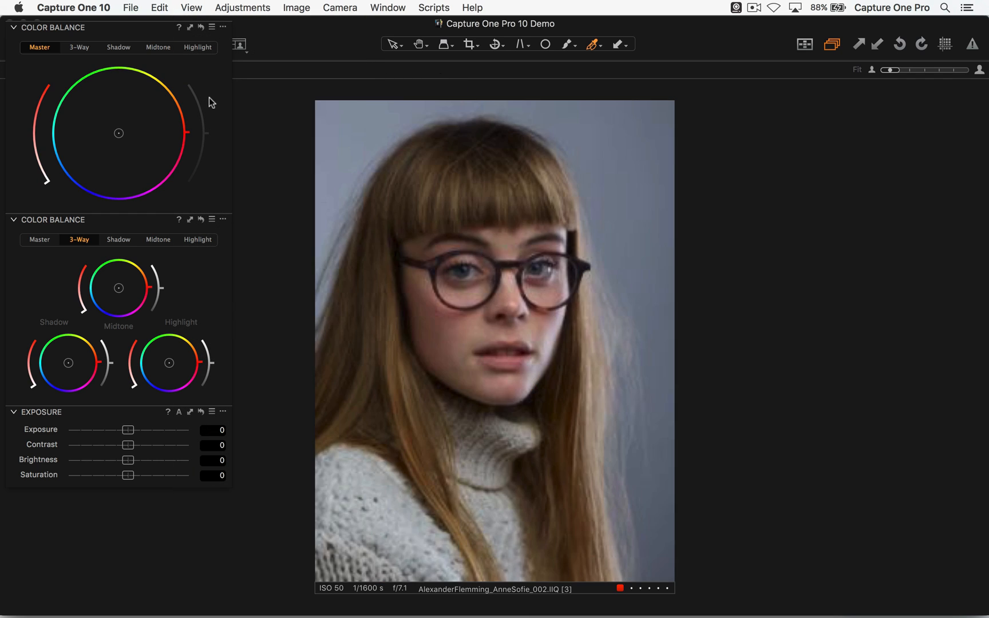
{"action": "key", "text": "Right"}
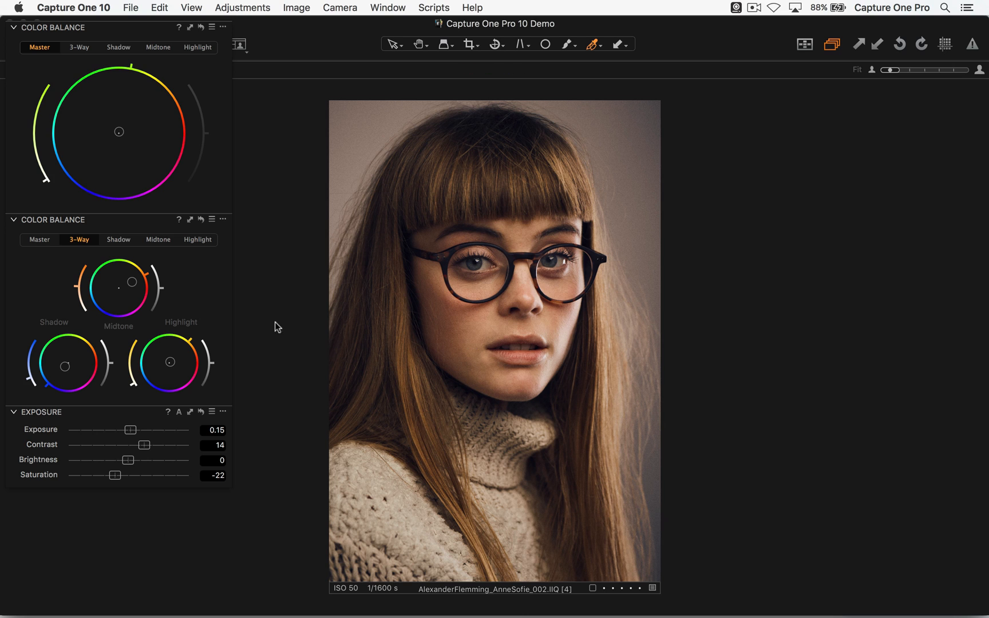
{"action": "left_click", "coordinate": [212, 219]}
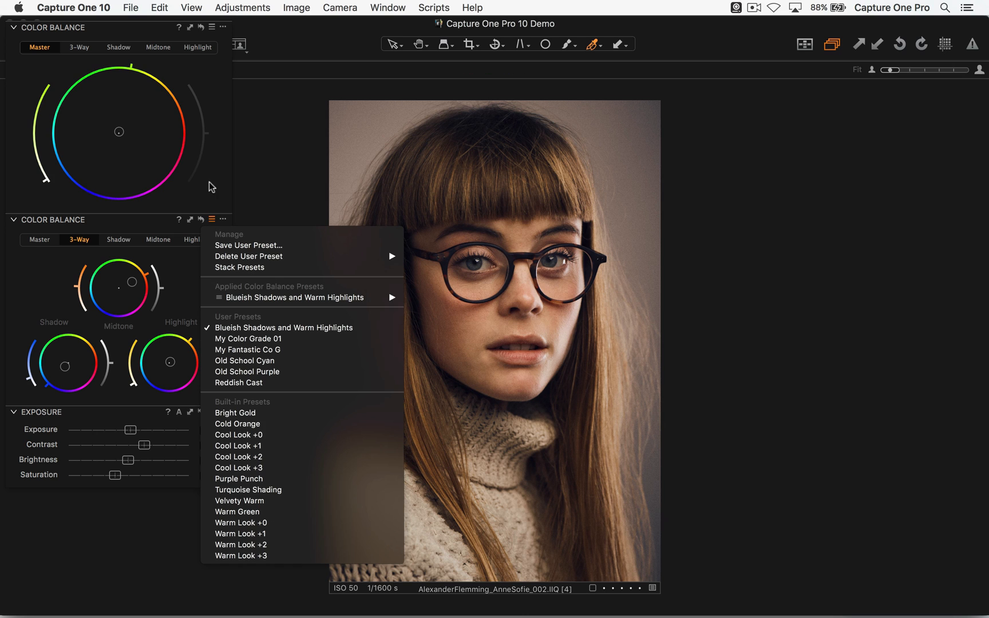
{"action": "key", "text": "Down"}
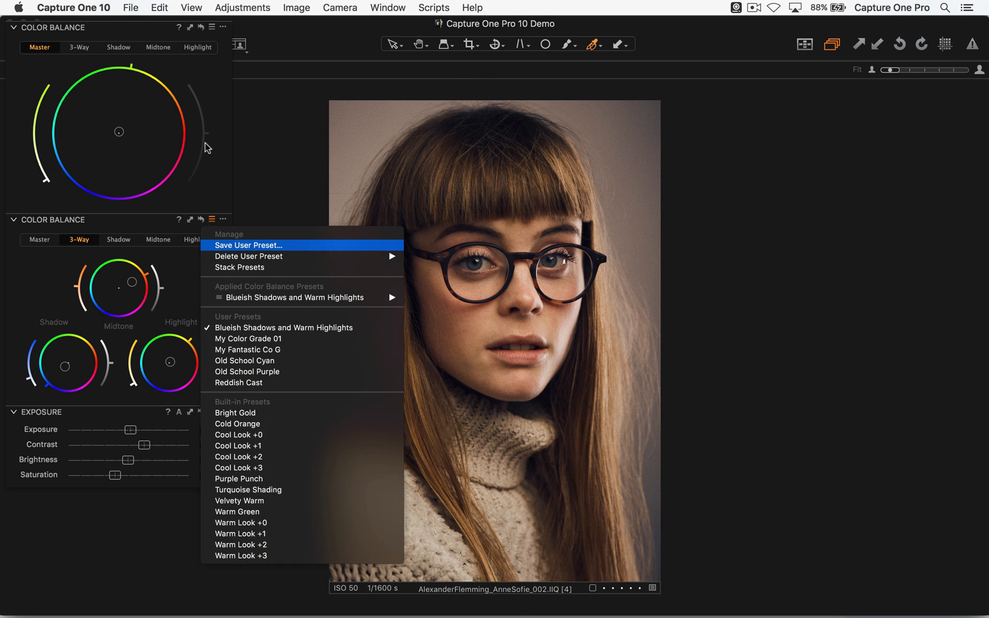
{"action": "left_click", "coordinate": [314, 201]}
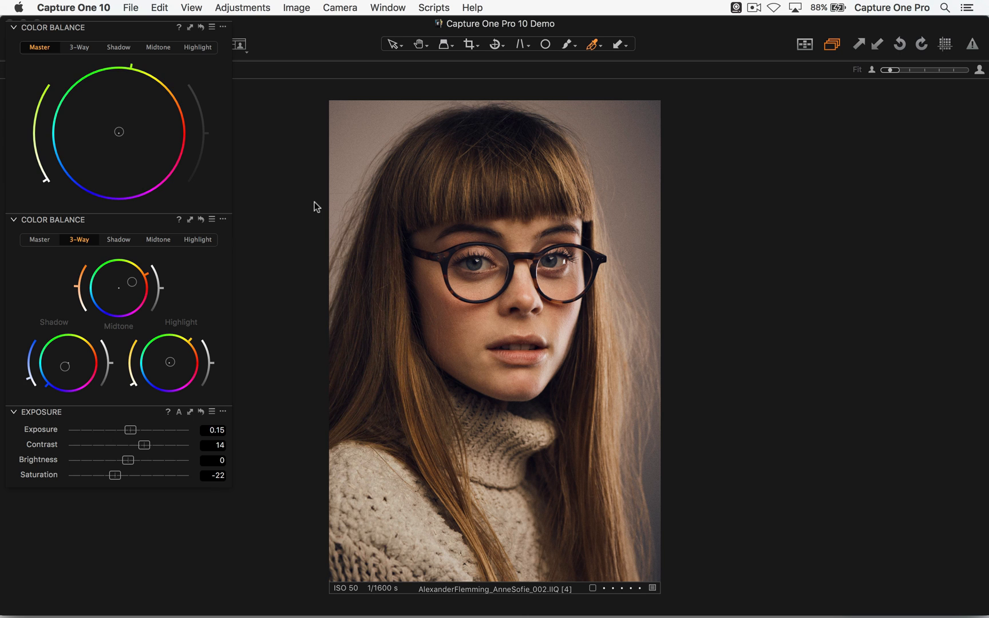
{"action": "left_click", "coordinate": [212, 220]}
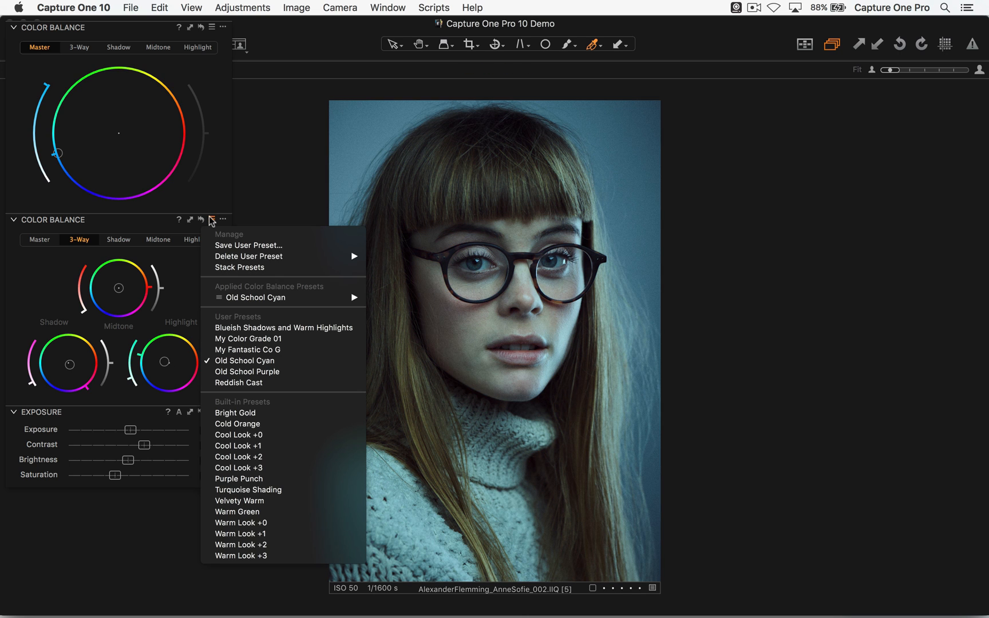
{"action": "left_click", "coordinate": [272, 194]}
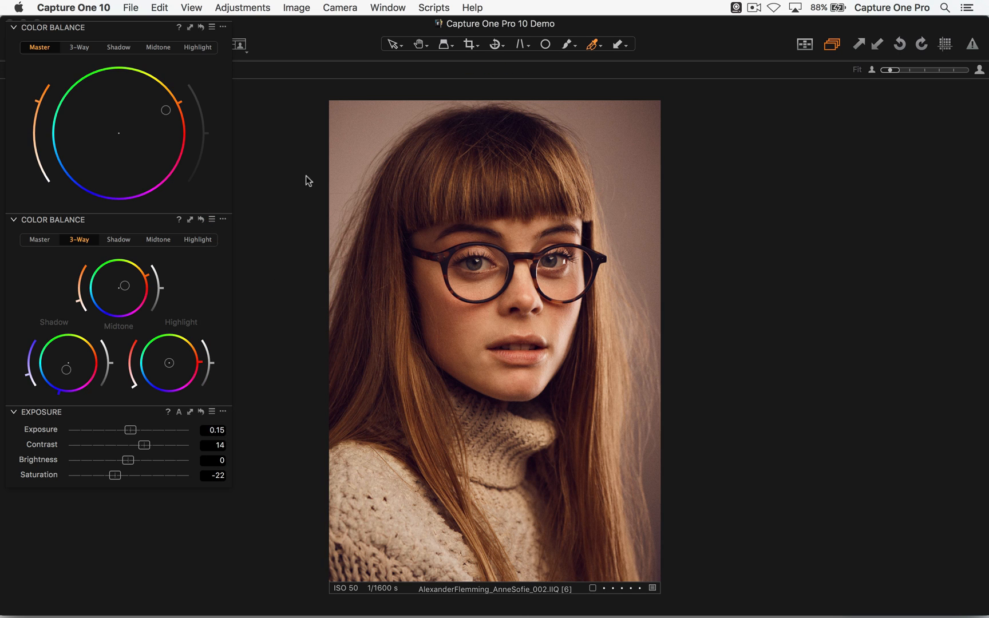
{"action": "left_click", "coordinate": [212, 220]}
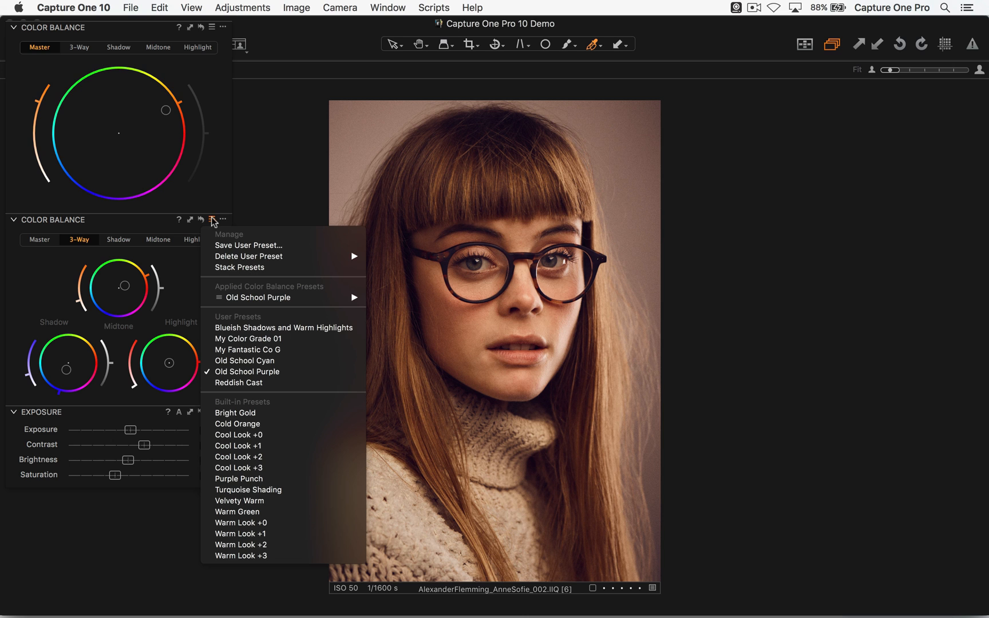
{"action": "left_click", "coordinate": [292, 191]}
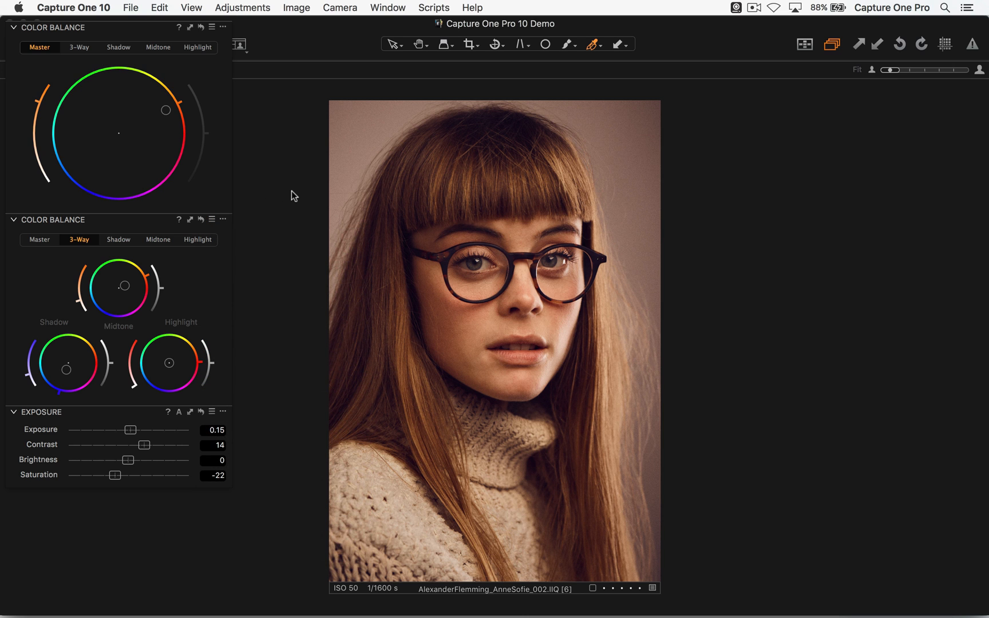
- Select all images, then select only variant 5 of the portrait in the browser and hide the browser again
{"action": "key", "text": "super+a"}
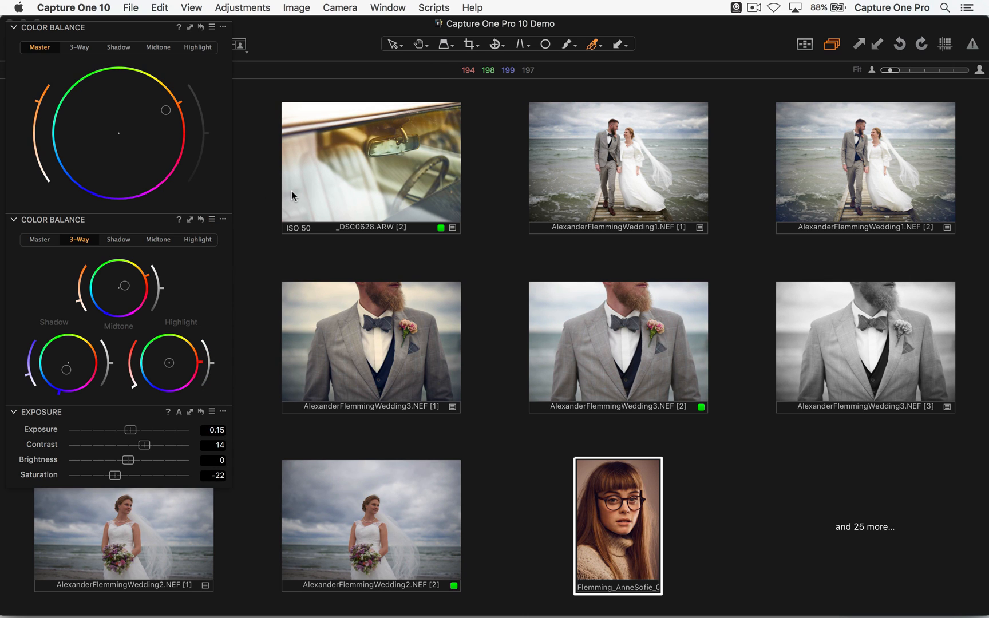
{"action": "key", "text": "super+b"}
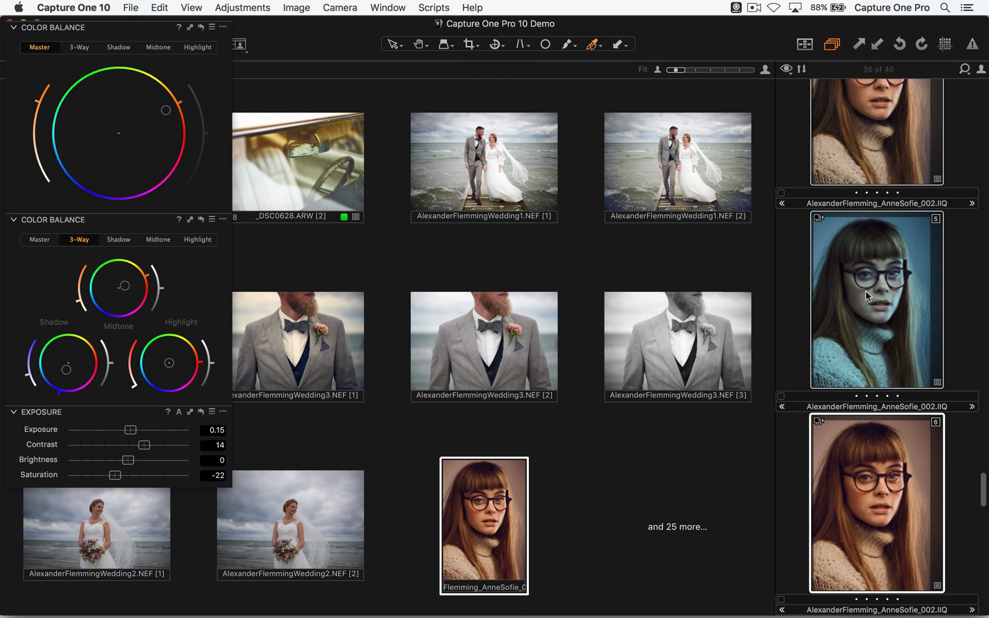
{"action": "left_click", "coordinate": [866, 292]}
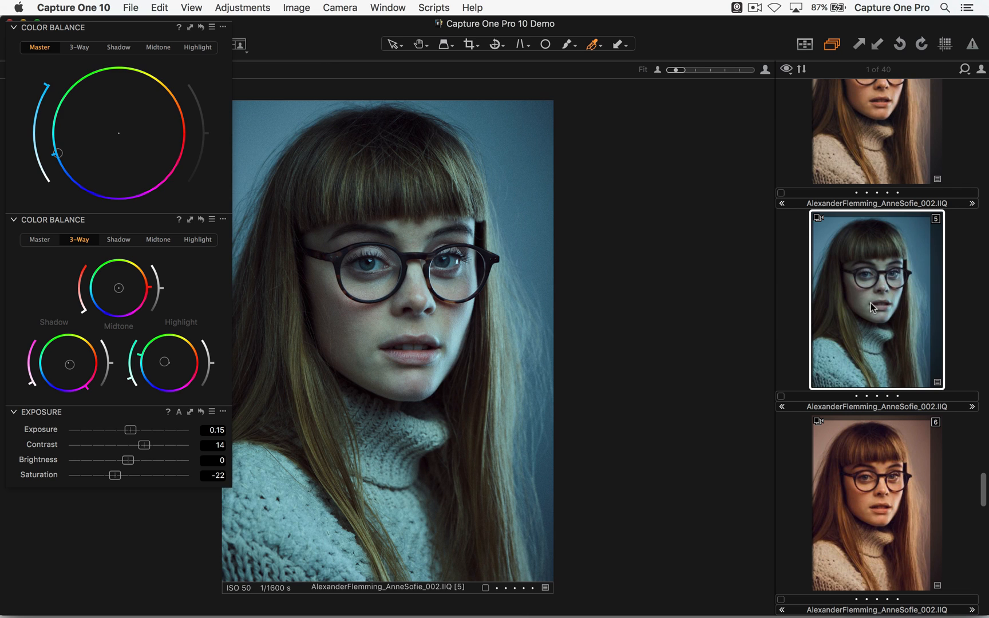
{"action": "key", "text": "super+b"}
- Compare the applied Color Balance presets of the portrait's variants from variant 5 through variant 7
{"action": "left_click", "coordinate": [211, 219]}
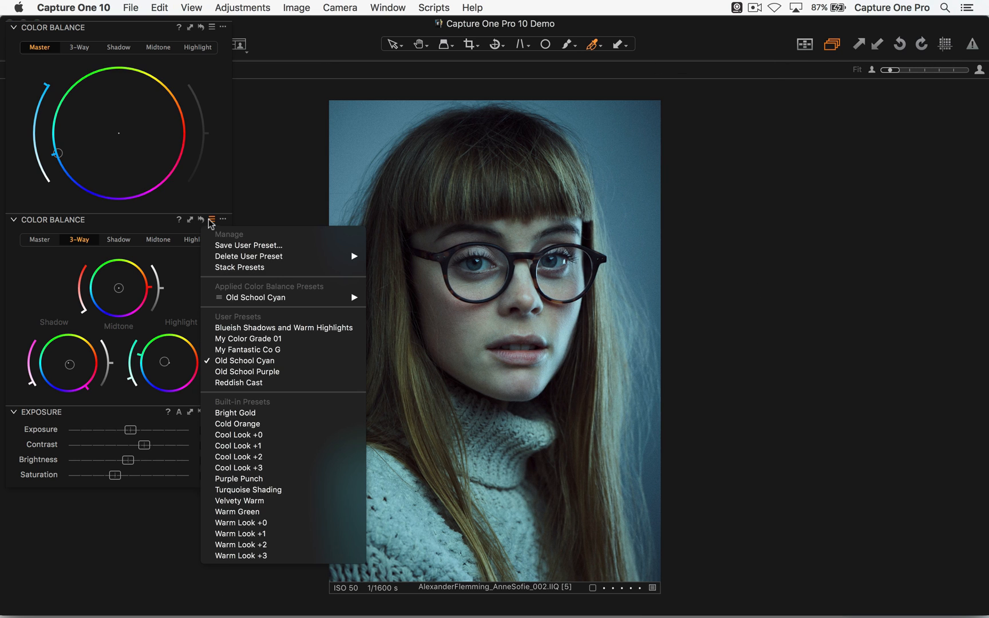
{"action": "left_click", "coordinate": [210, 221]}
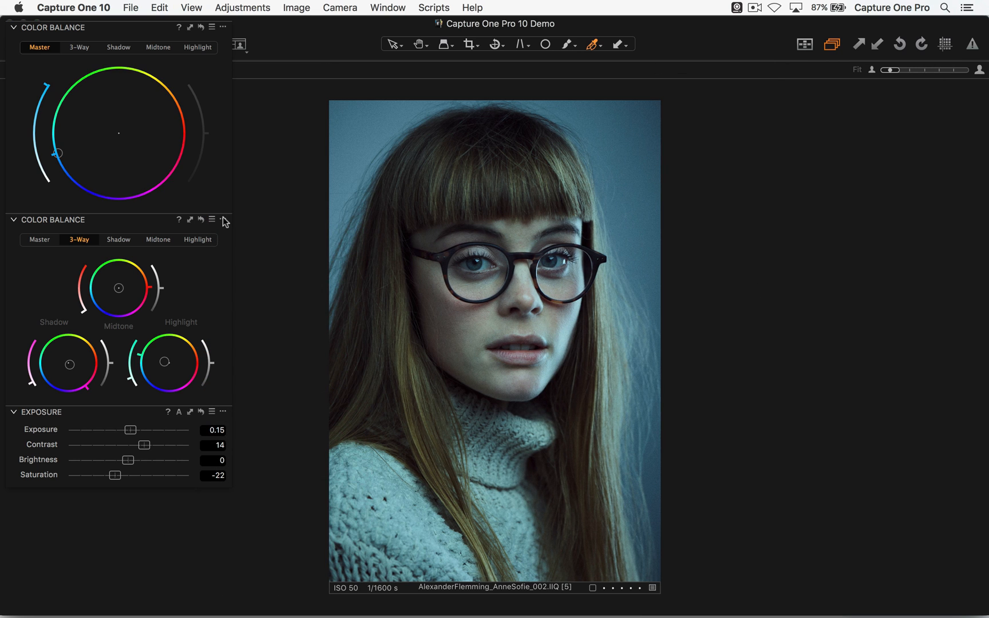
{"action": "left_click", "coordinate": [211, 219]}
{"action": "left_click", "coordinate": [211, 220]}
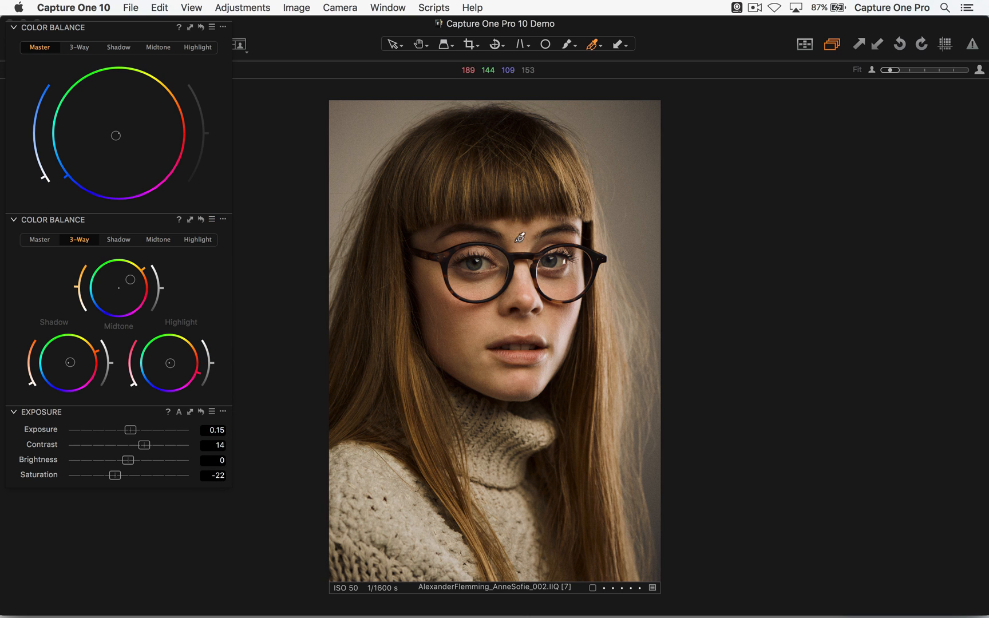
{"action": "left_click", "coordinate": [210, 220]}
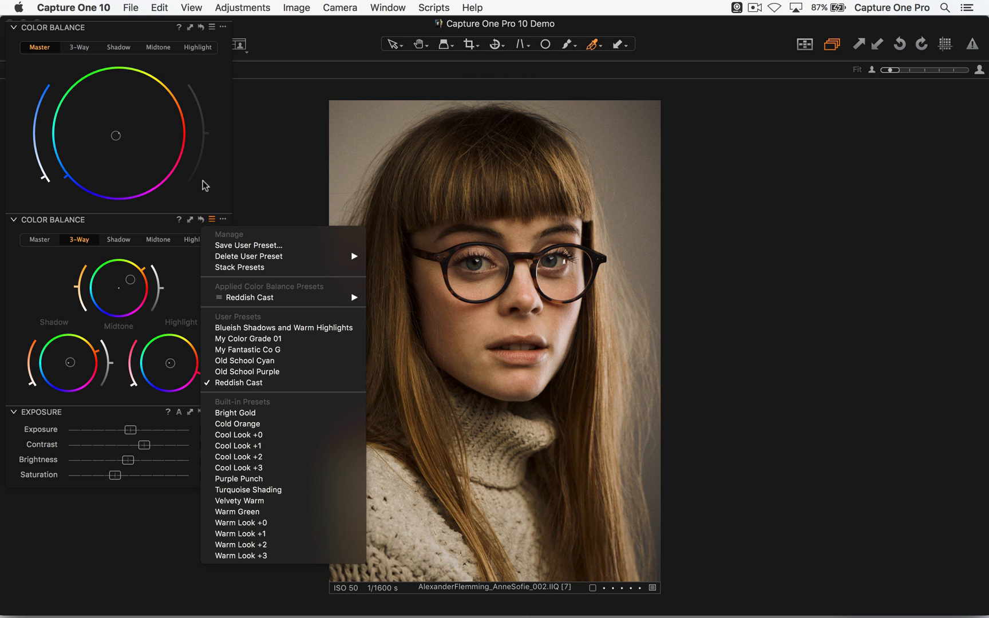
{"action": "left_click", "coordinate": [206, 192]}
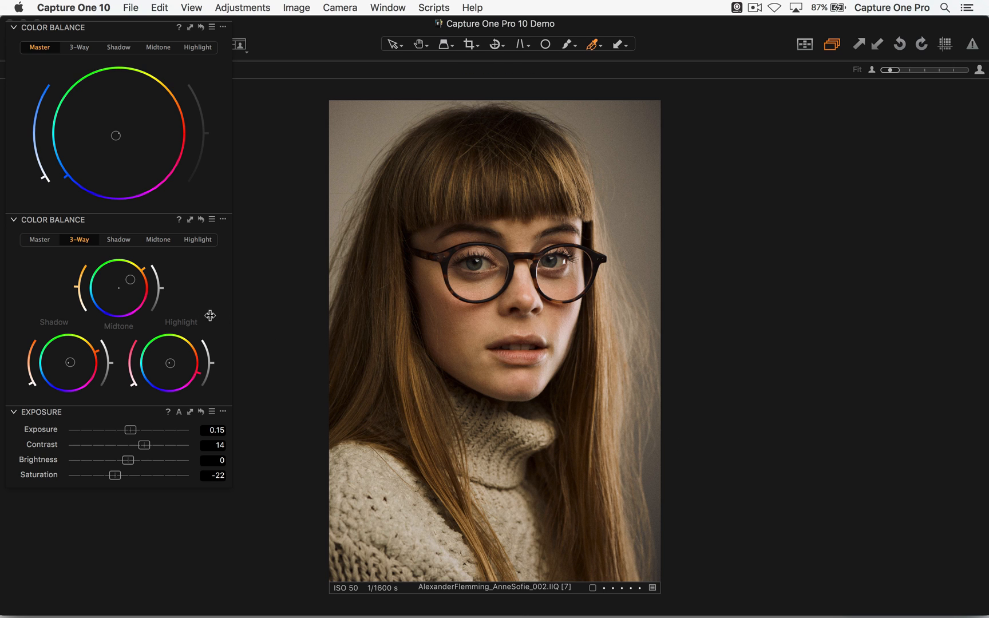
- Switch to Finder and open the user account's Library folder
{"action": "key", "text": "super+Tab"}
{"action": "key", "text": "super+Tab"}
{"action": "key", "text": "super+Tab"}
{"action": "key", "text": "super+Tab"}
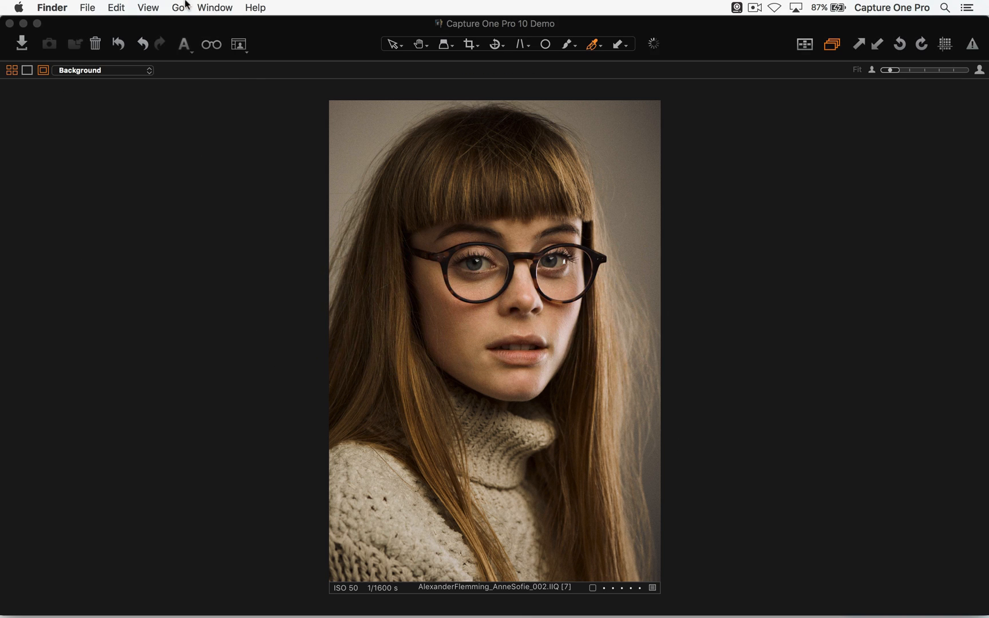
{"action": "left_click", "coordinate": [176, 7]}
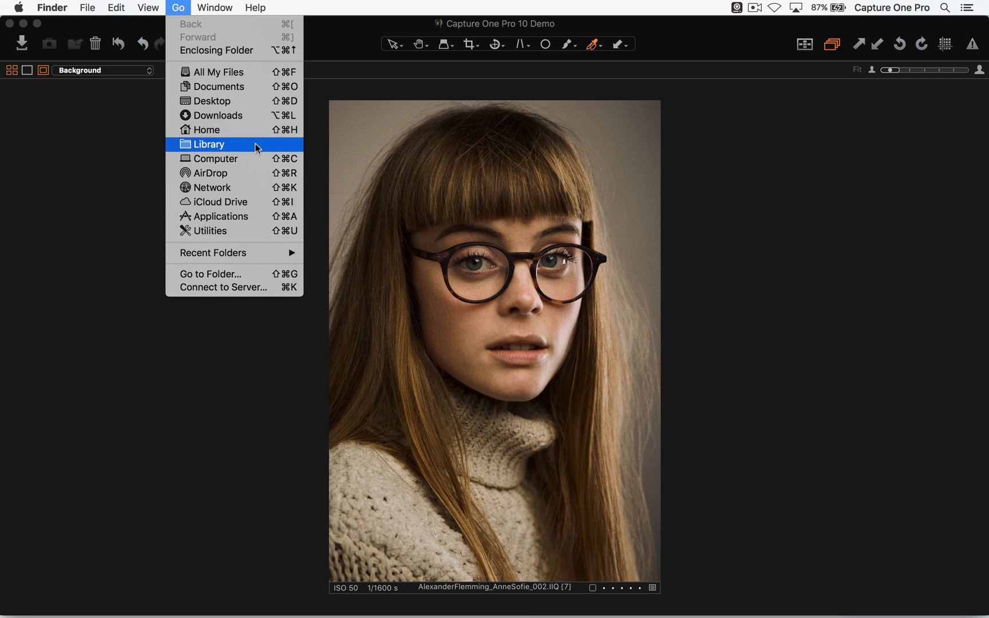
{"action": "left_click", "coordinate": [256, 148]}
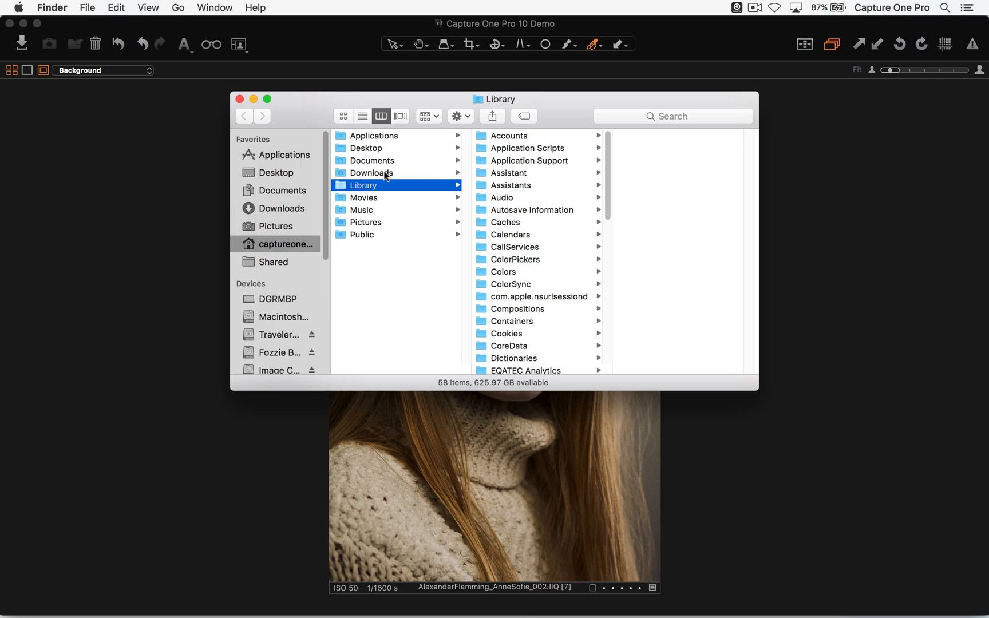
- Open the Capture One folder inside Application Support and look at its KeyboardShortcuts folder
{"action": "left_click", "coordinate": [522, 161]}
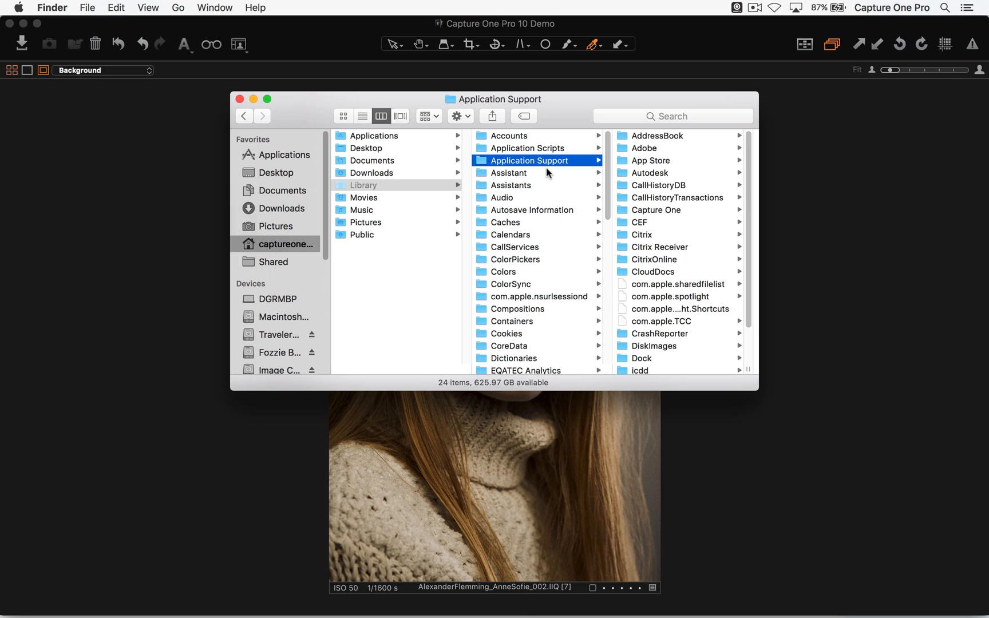
{"action": "left_click", "coordinate": [678, 210]}
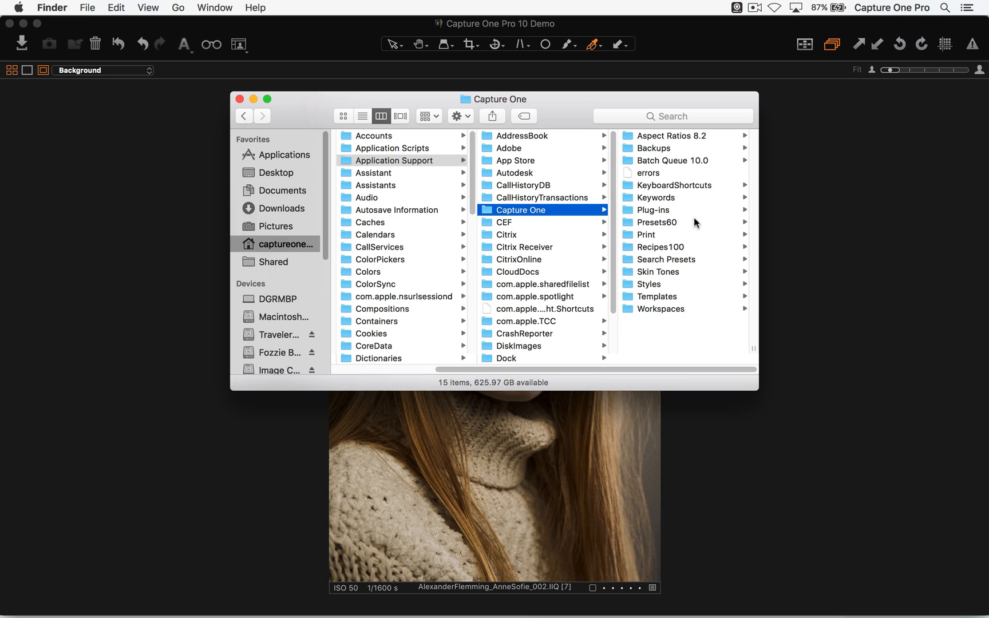
{"action": "left_click", "coordinate": [697, 186]}
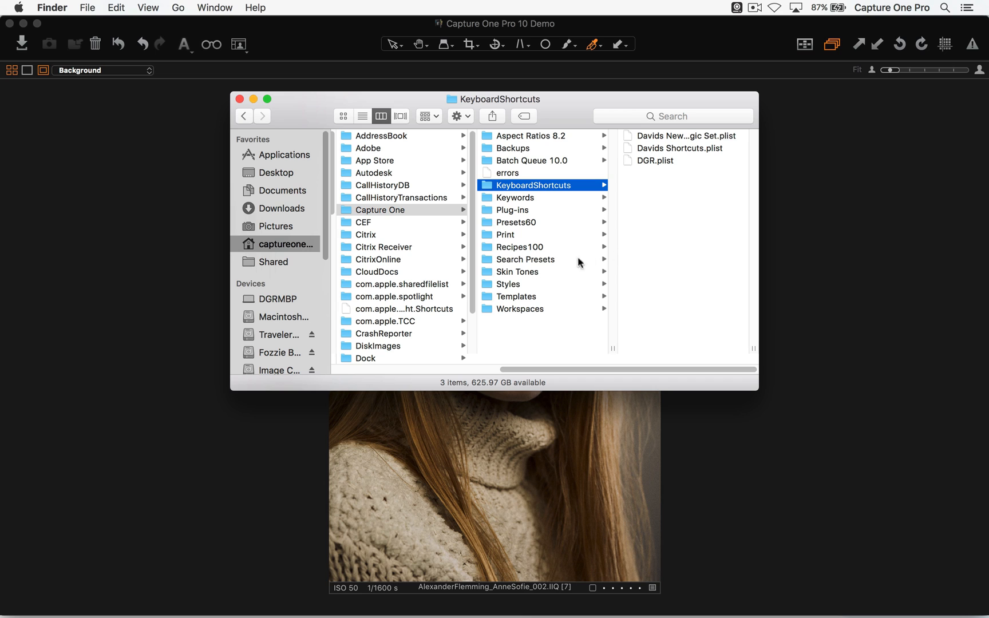
- Look through the Recipes100 folder and the Color Balance and Metadata subfolders of Presets60, and return to Capture One
{"action": "left_click", "coordinate": [533, 259]}
{"action": "left_click", "coordinate": [528, 248]}
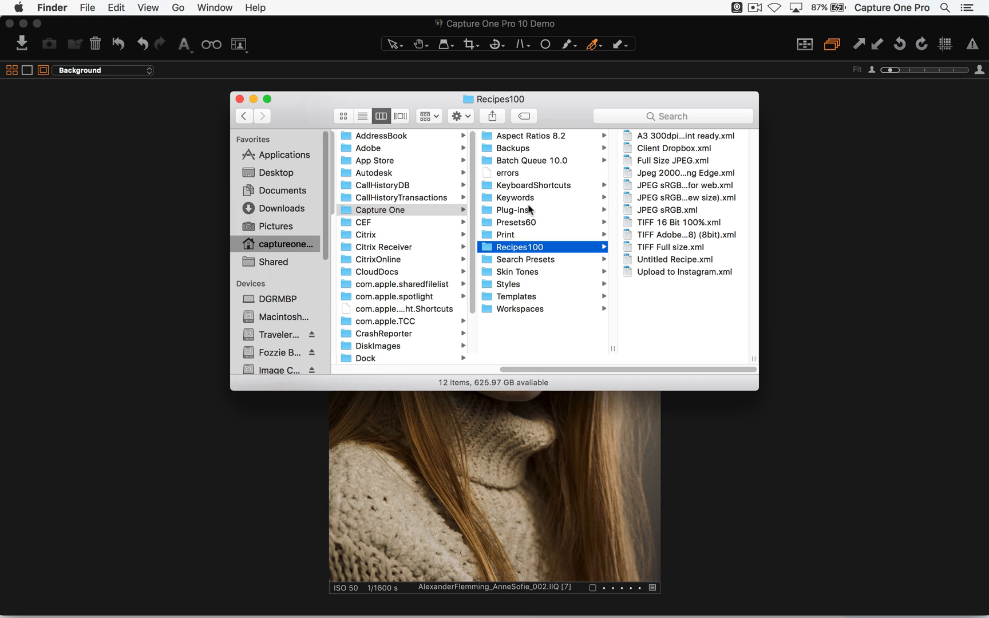
{"action": "left_click", "coordinate": [529, 223]}
{"action": "left_click", "coordinate": [669, 137]}
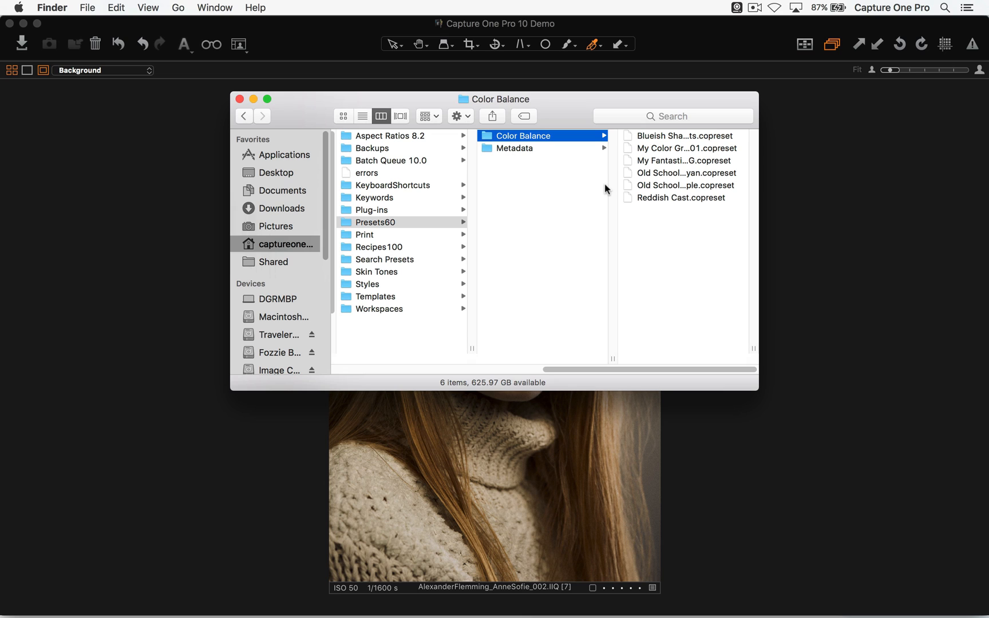
{"action": "left_click", "coordinate": [540, 150]}
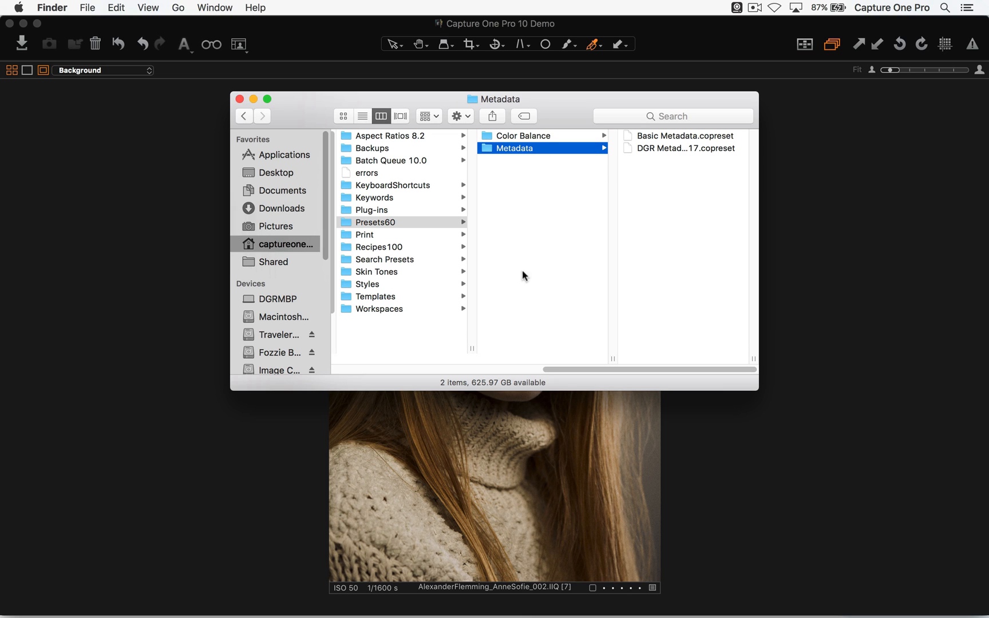
{"action": "left_click", "coordinate": [390, 247]}
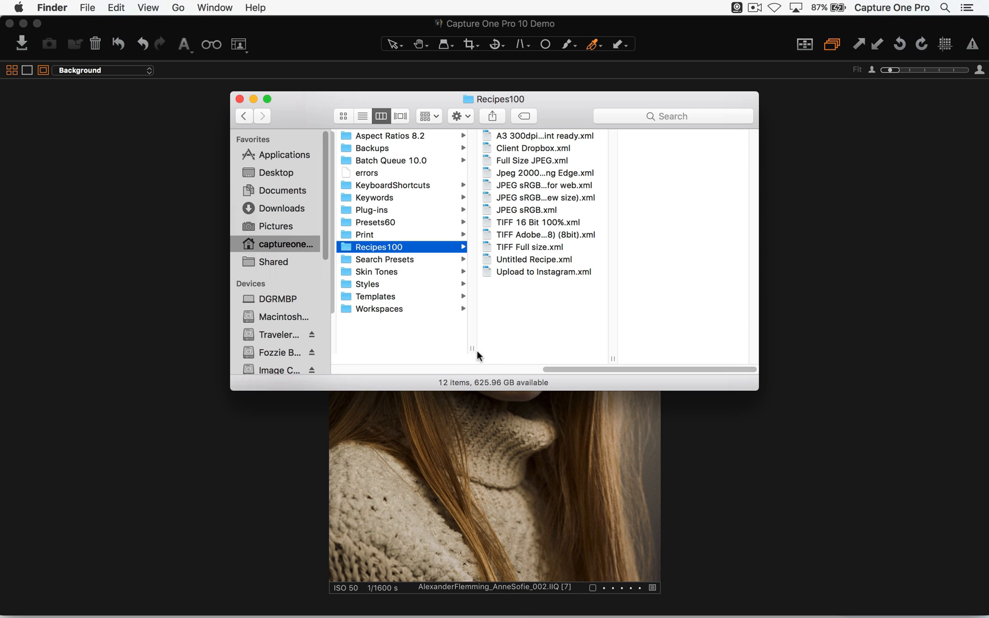
{"action": "left_click", "coordinate": [649, 444]}
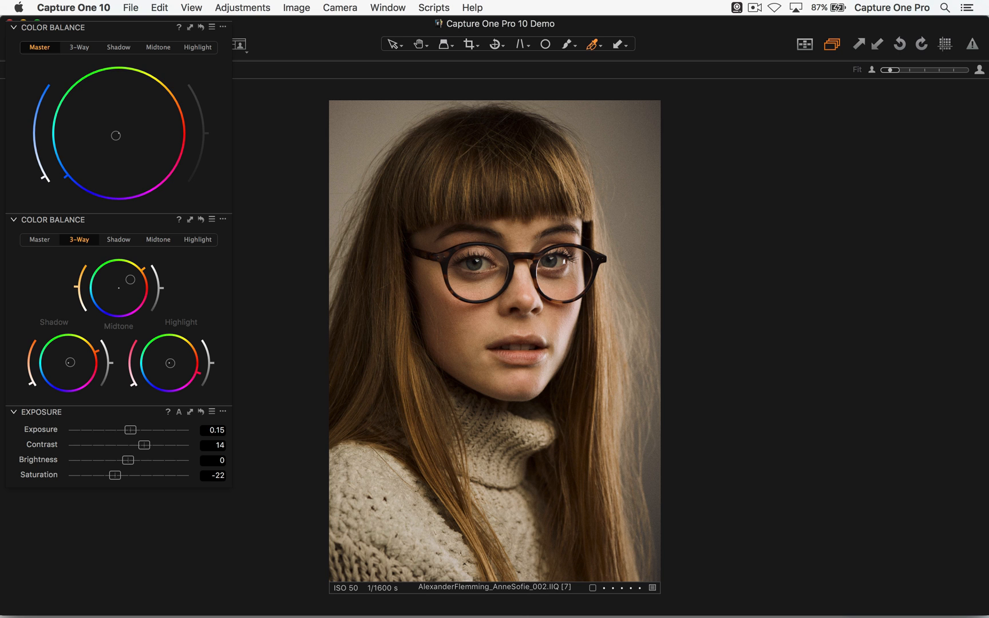
- Show the browser and send variant 7 of the portrait to Adobe Photoshop CC 2017 for editing as a JPEG
{"action": "key", "text": "super+alt+v"}
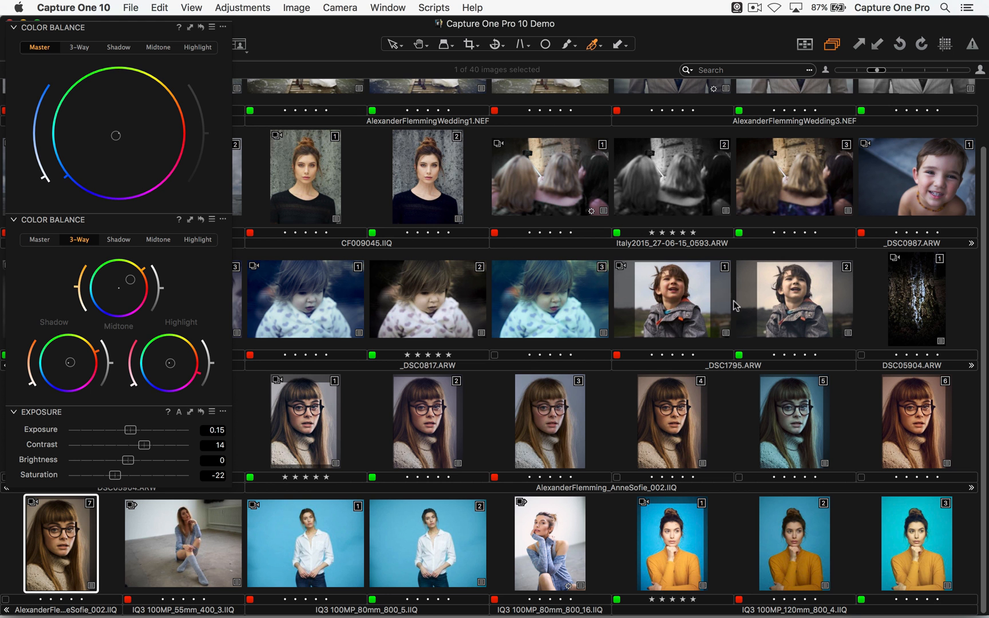
{"action": "right_click", "coordinate": [61, 553]}
{"action": "left_click", "coordinate": [144, 236]}
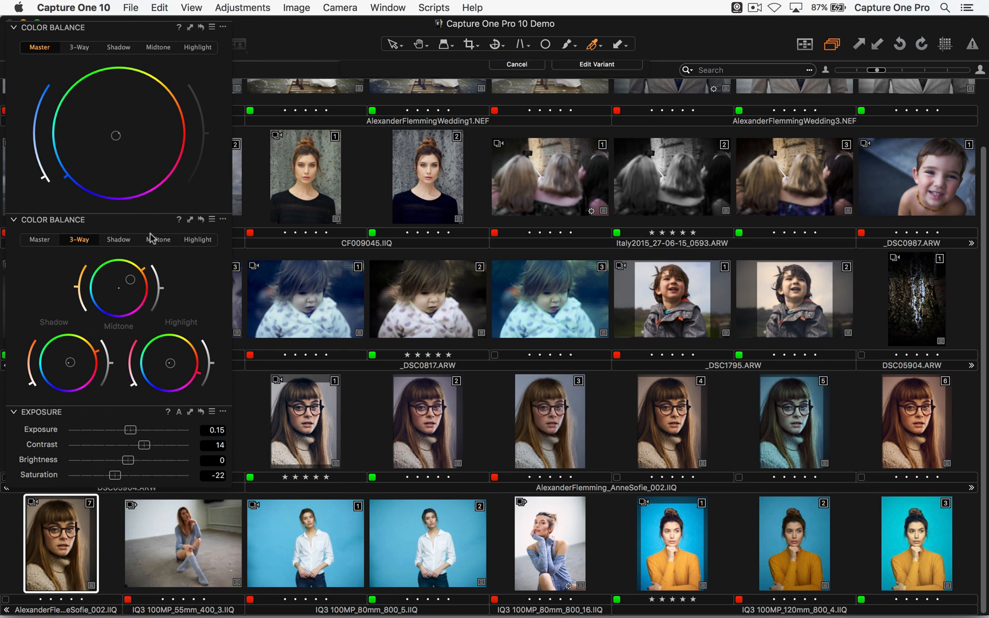
{"action": "left_click", "coordinate": [485, 103]}
{"action": "left_click", "coordinate": [487, 93]}
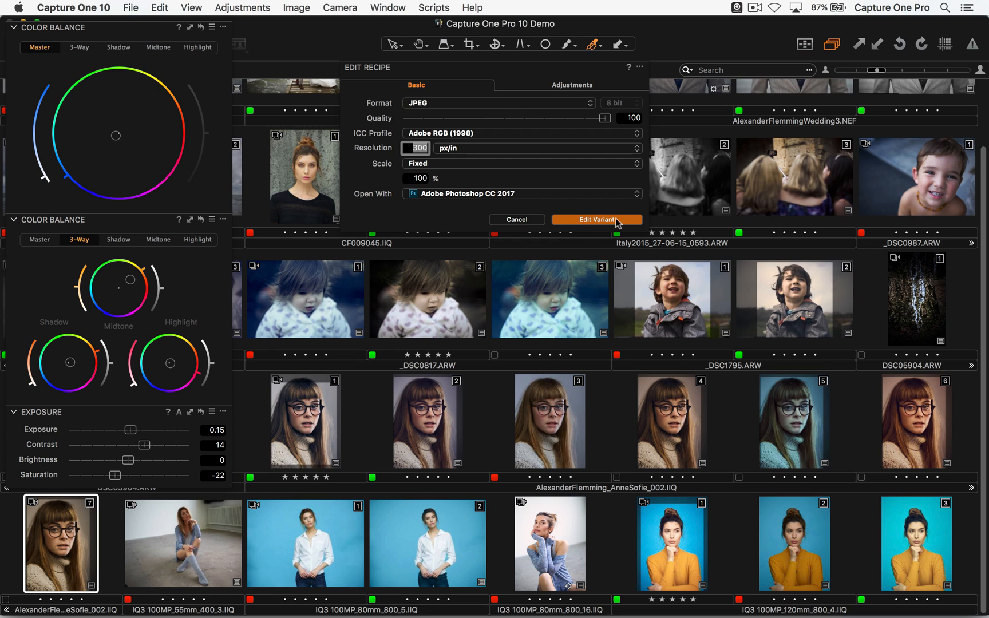
{"action": "left_click", "coordinate": [606, 219]}
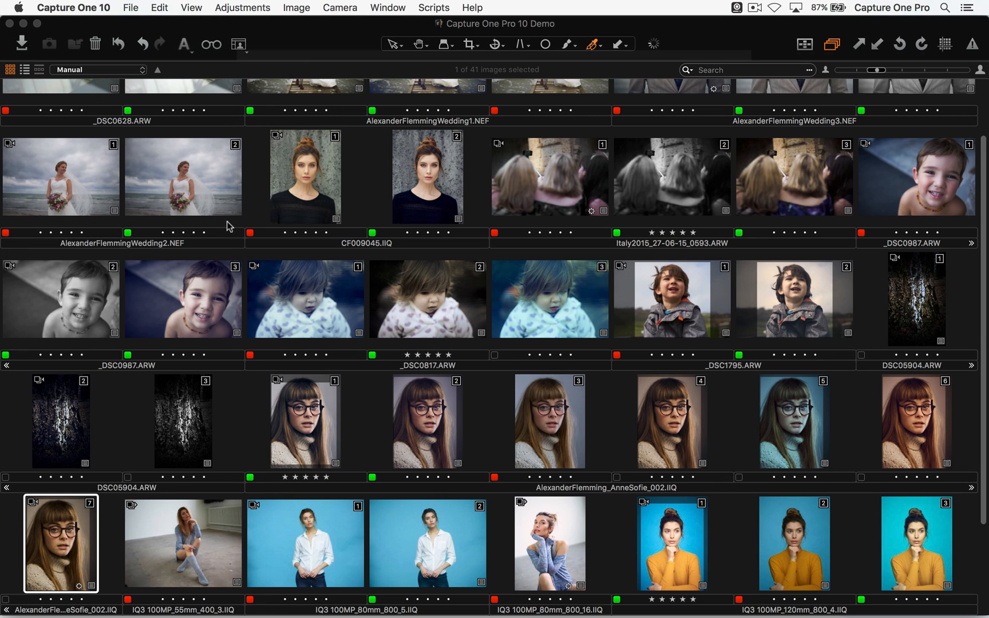
{"action": "left_click", "coordinate": [678, 428]}
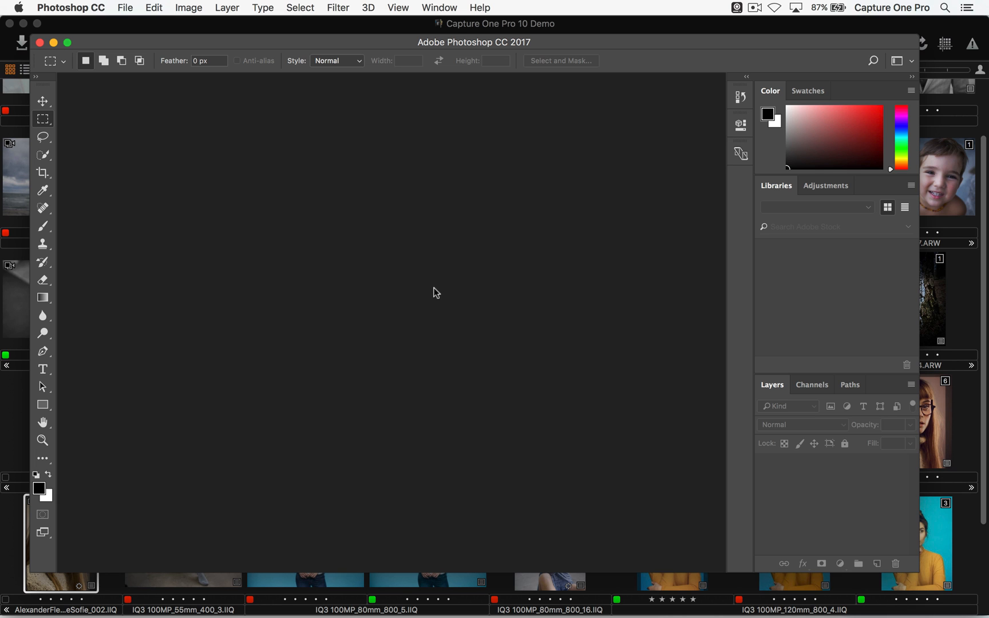
- Switch back to Capture One, separate the Exposure tool from the Color Balance tools, and select the exported portrait JPEG in the browser
{"action": "key", "text": "super+Tab"}
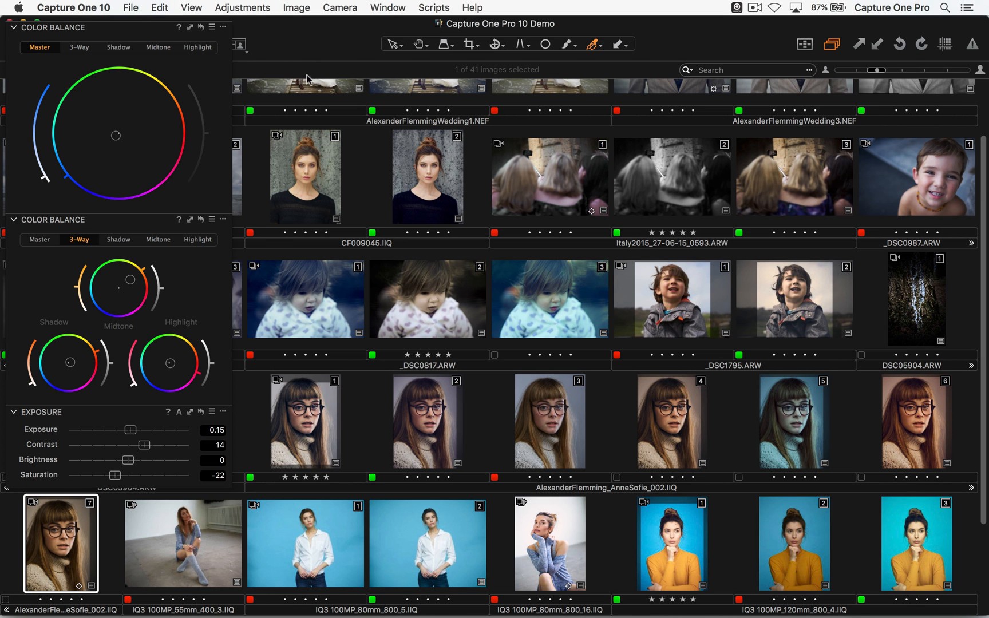
{"action": "left_click_drag", "start_coordinate": [126, 412], "coordinate": [408, 96]}
{"action": "scroll", "coordinate": [394, 395], "scroll_direction": "down", "scroll_amount": 3}
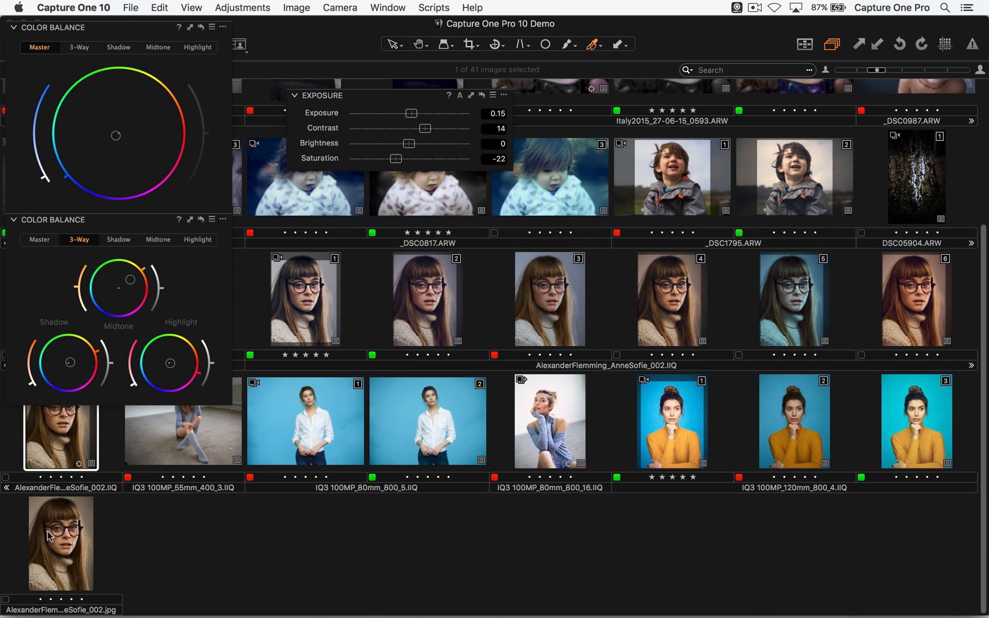
{"action": "left_click", "coordinate": [61, 589]}
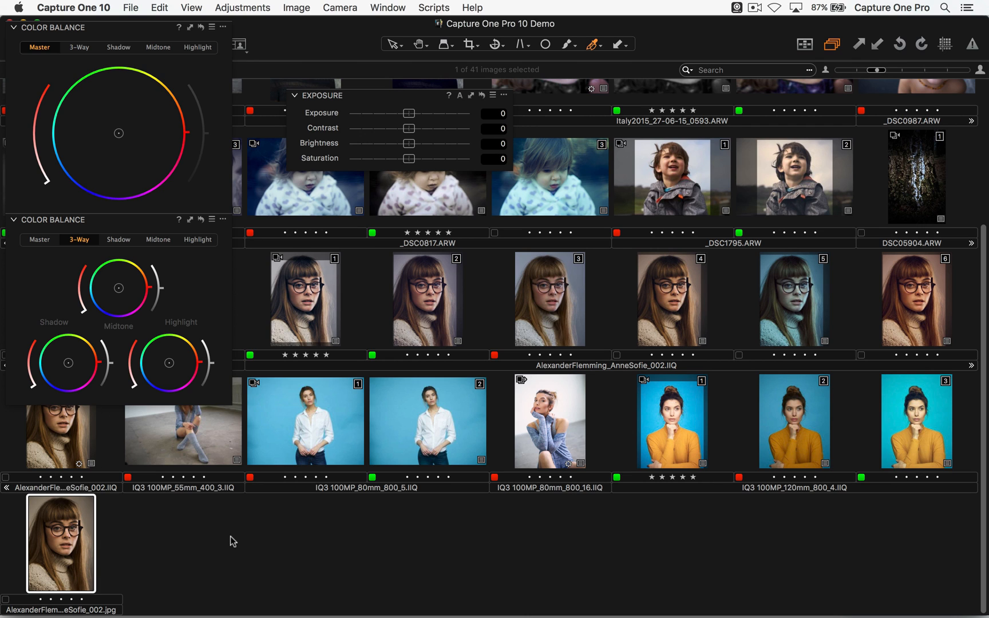
{"action": "key", "text": "super+Tab"}
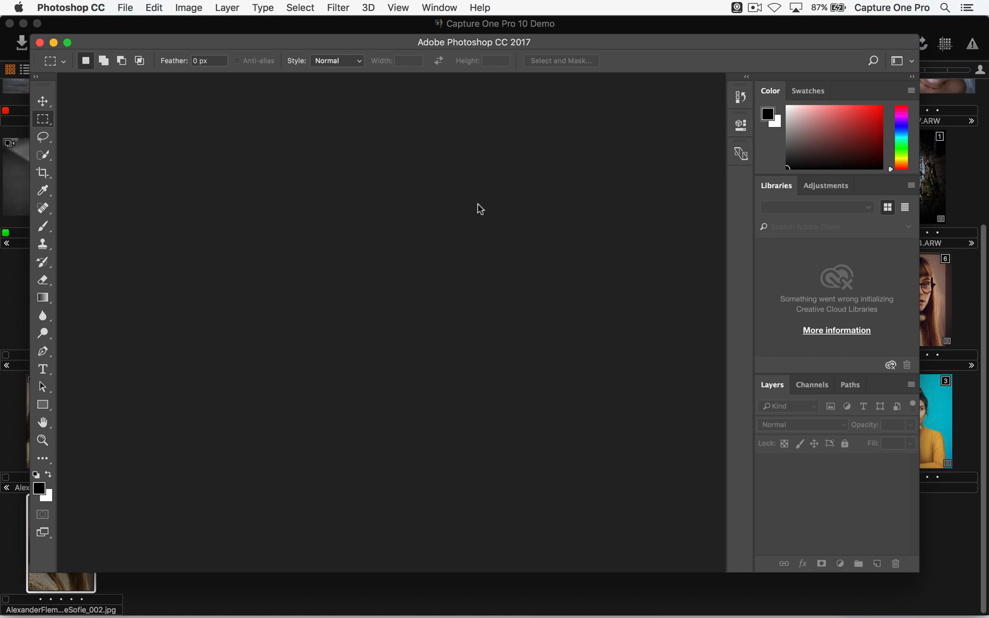
{"action": "key", "text": "super+Tab"}
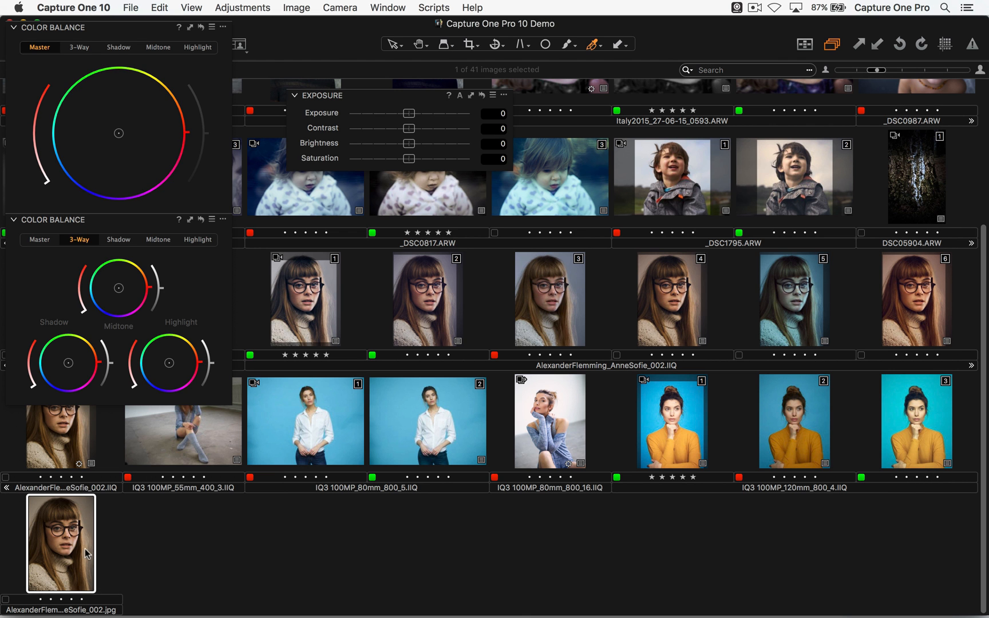
- Open the exported portrait JPEG directly in Photoshop and crop it tighter around the face
{"action": "right_click", "coordinate": [69, 540]}
{"action": "mouse_move", "coordinate": [171, 296]}
{"action": "left_click", "coordinate": [235, 299]}
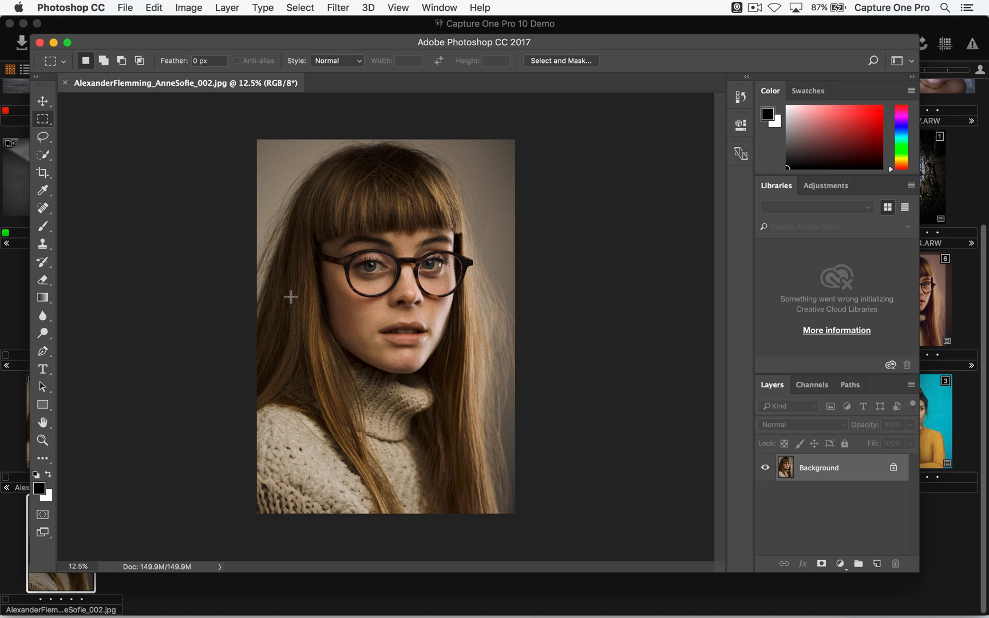
{"action": "key", "text": "c"}
{"action": "left_click_drag", "start_coordinate": [258, 140], "coordinate": [276, 188]}
{"action": "left_click_drag", "start_coordinate": [358, 247], "coordinate": [366, 295]}
{"action": "key", "text": "Return"}
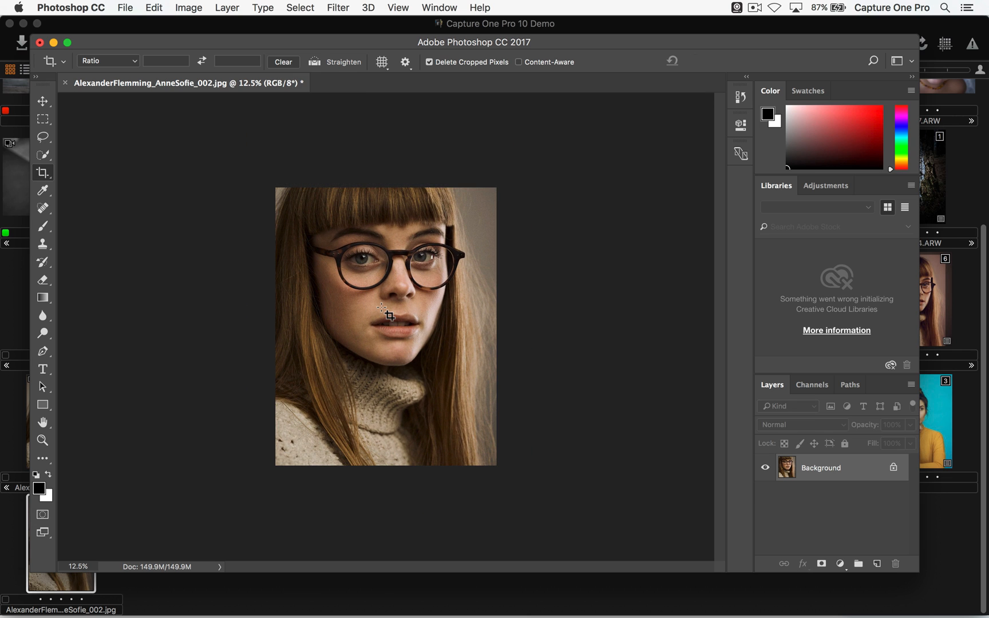
- Close the cropped JPEG, saving its changes at quality 8, and switch back to Capture One
{"action": "key", "text": "super+w"}
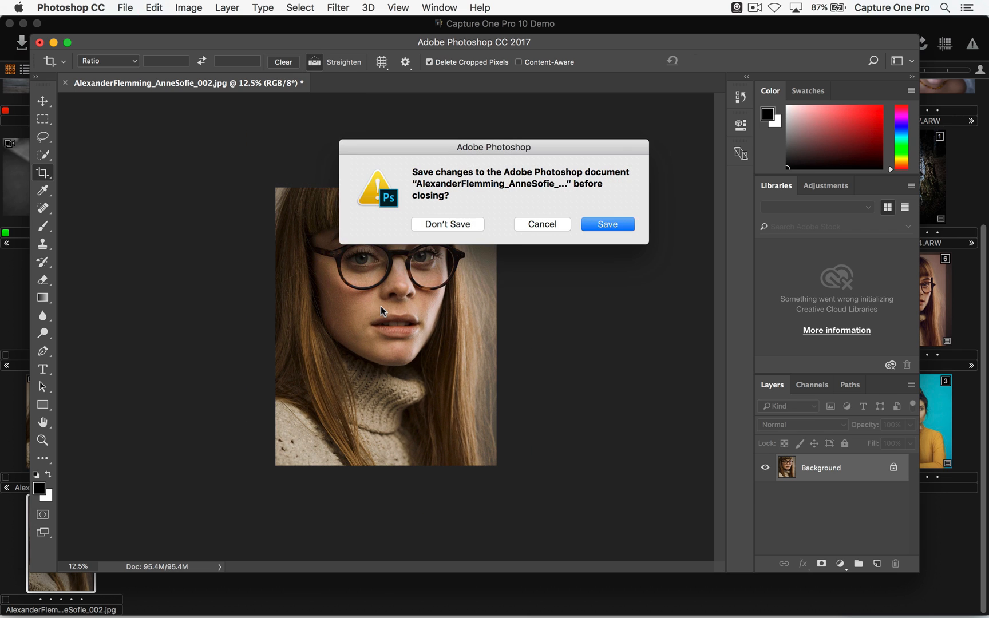
{"action": "left_click", "coordinate": [615, 227]}
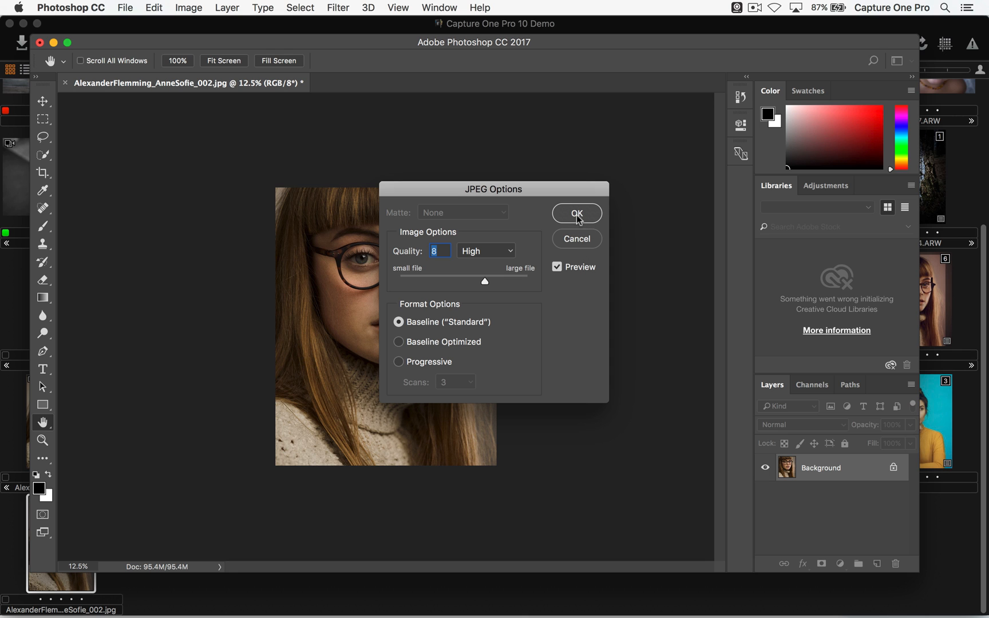
{"action": "left_click", "coordinate": [585, 223]}
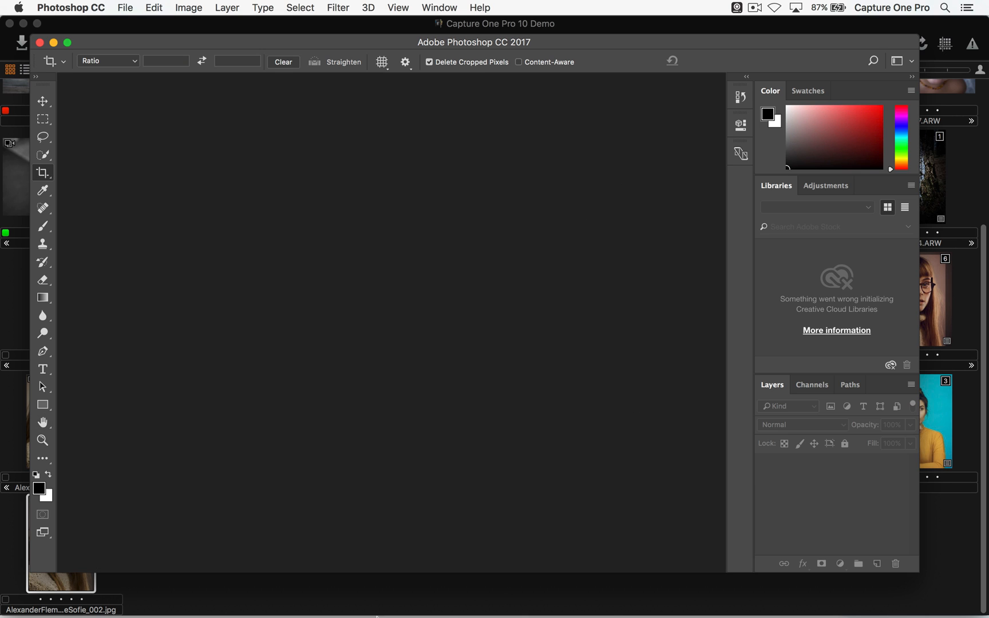
{"action": "left_click", "coordinate": [366, 606]}
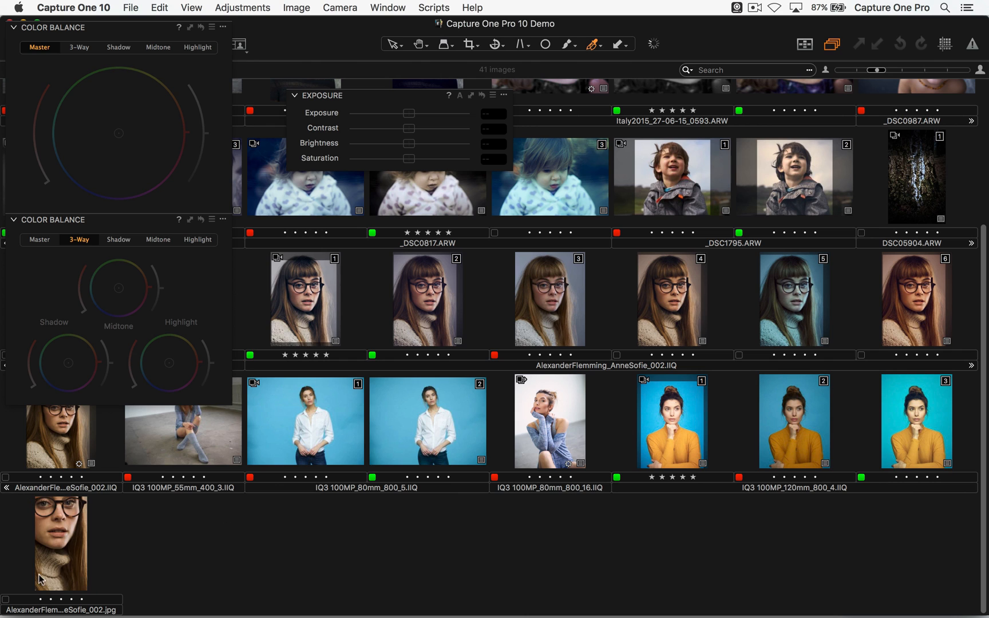
- Reopen the cropped JPEG in Photoshop to check it, and return to Capture One
{"action": "right_click", "coordinate": [54, 541]}
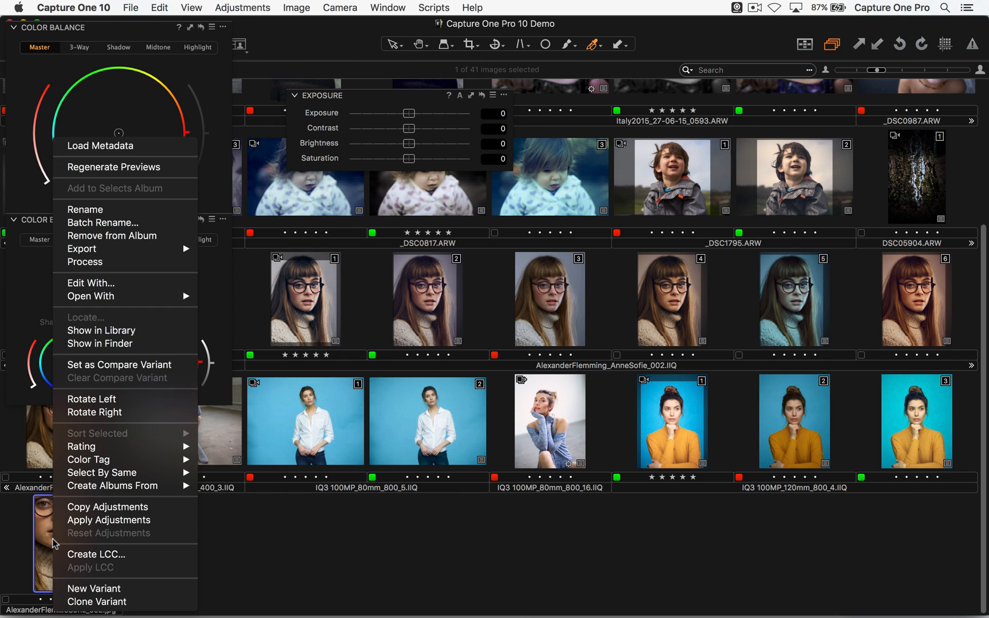
{"action": "mouse_move", "coordinate": [109, 295]}
{"action": "left_click", "coordinate": [251, 296]}
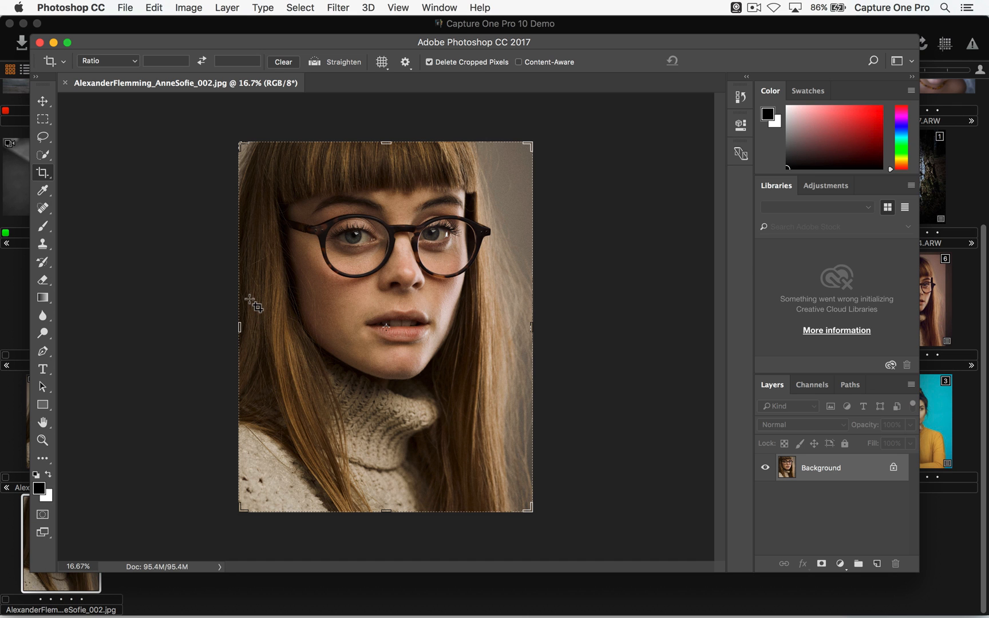
{"action": "left_click", "coordinate": [247, 608]}
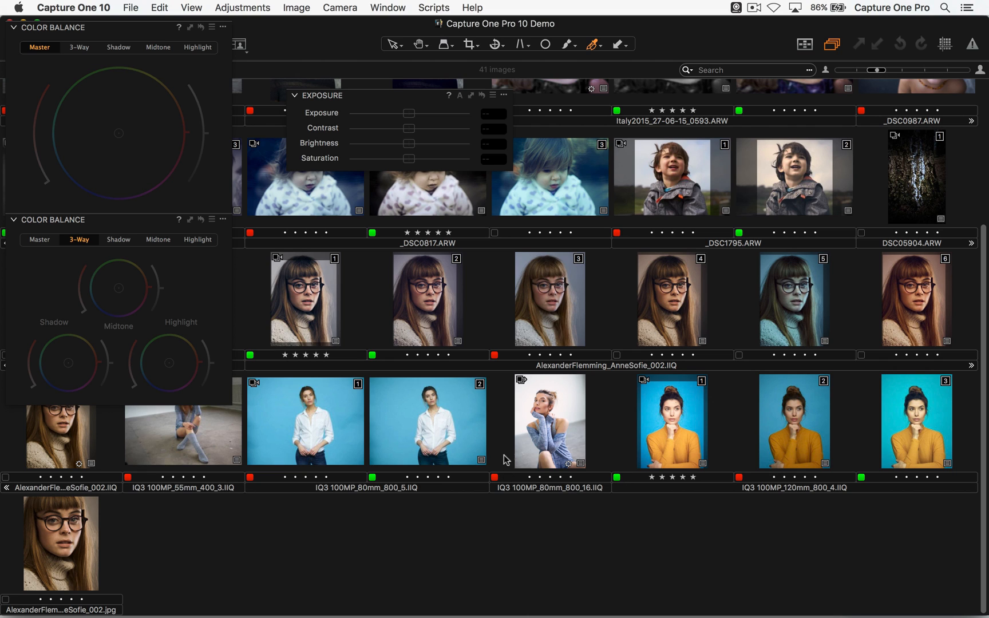
- Open variant 1 of the portrait in the viewer, activate the mask brush, and enlarge and shrink its size
{"action": "double_click", "coordinate": [306, 301]}
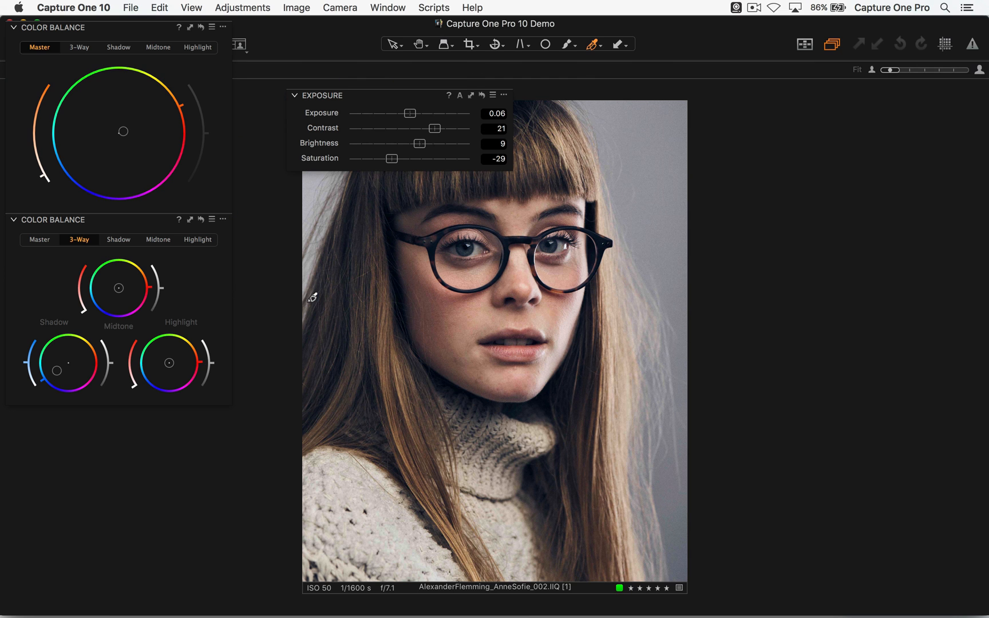
{"action": "key", "text": "b"}
{"action": "key", "text": "bracketright"}
{"action": "key", "text": "bracketright"}
{"action": "key", "text": "bracketright"}
{"action": "key", "text": "bracketright"}
{"action": "key", "text": "bracketright"}
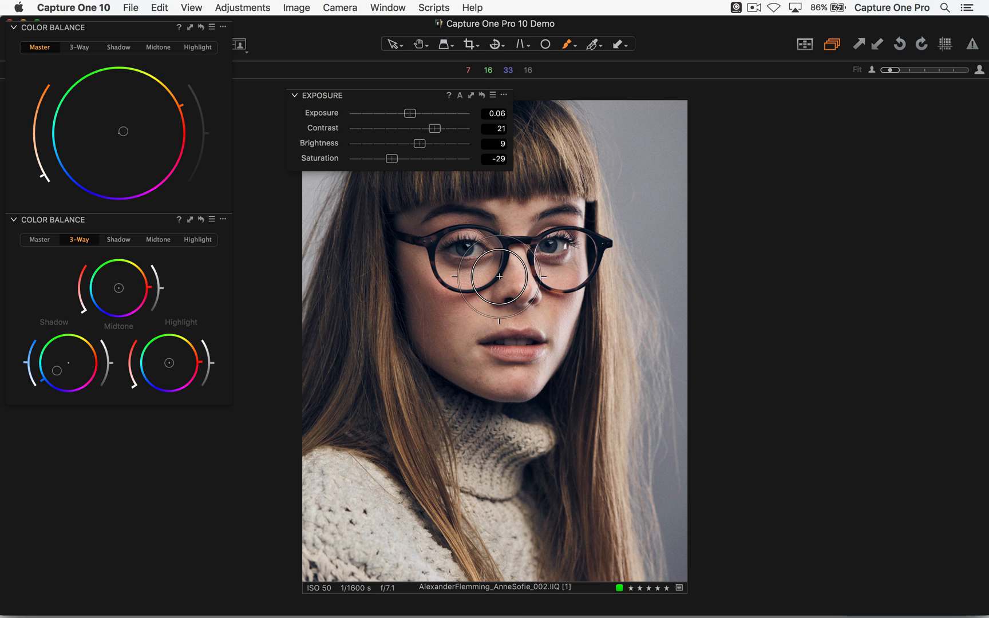
{"action": "key", "text": "bracketleft"}
{"action": "key", "text": "bracketleft"}
{"action": "key", "text": "bracketleft"}
{"action": "key", "text": "bracketleft"}
{"action": "key", "text": "bracketleft"}
{"action": "key", "text": "bracketleft"}
{"action": "key", "text": "bracketleft"}
{"action": "key", "text": "bracketleft"}
{"action": "key", "text": "bracketleft"}
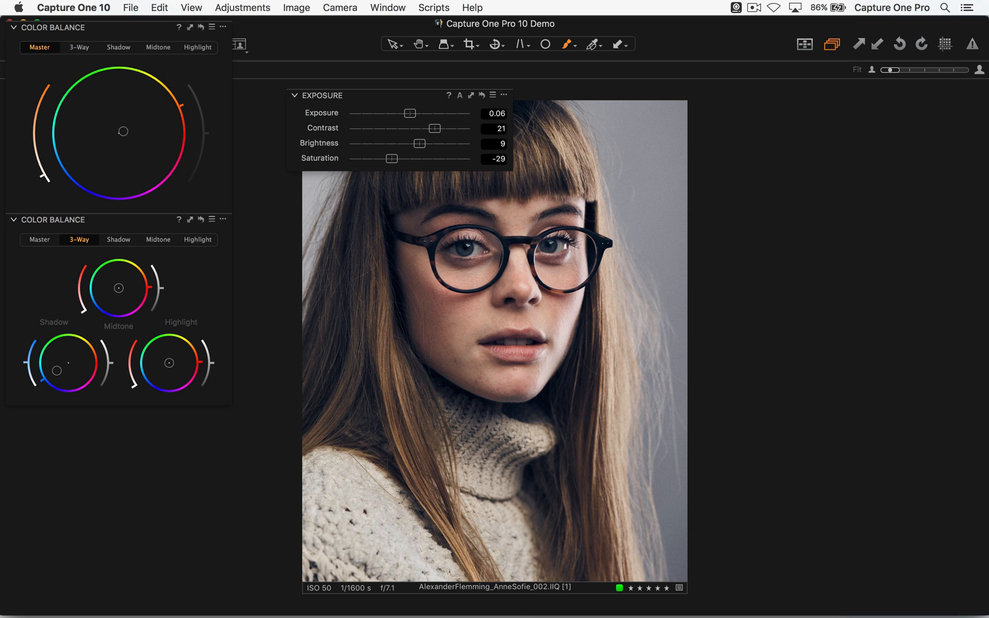
- Reattach the Exposure tool beneath the Color Balance tools, choose the Select cursor tool, and switch to another app
{"action": "left_click_drag", "start_coordinate": [400, 96], "coordinate": [138, 422]}
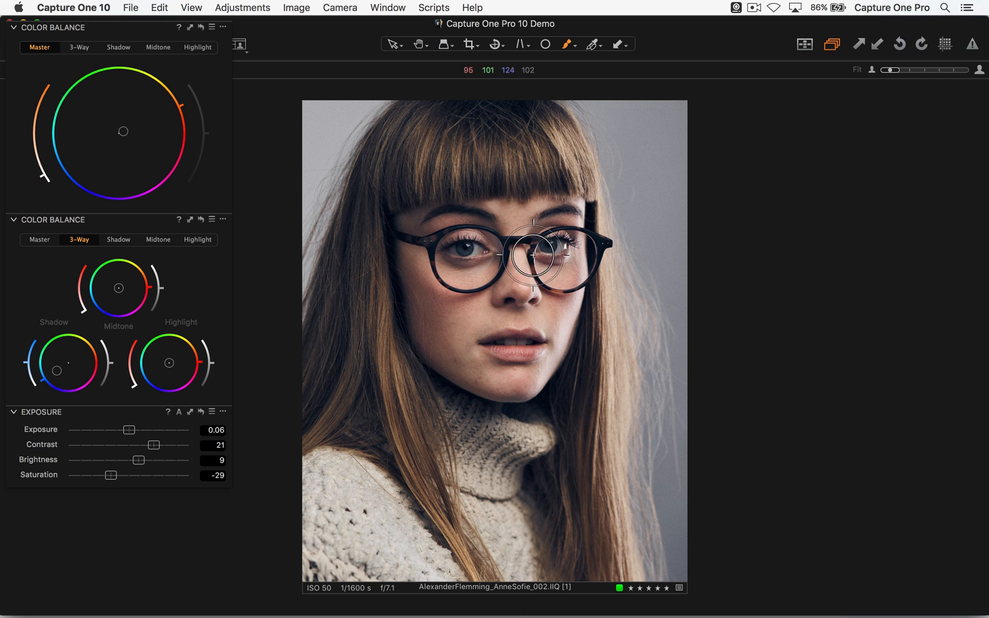
{"action": "key", "text": "v"}
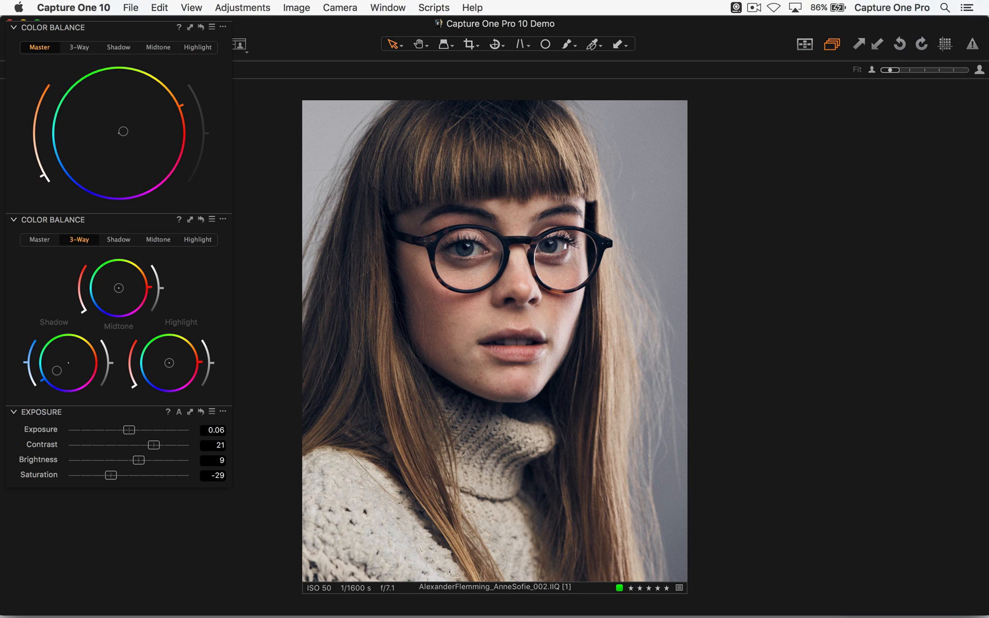
{"action": "key", "text": "super+Tab"}
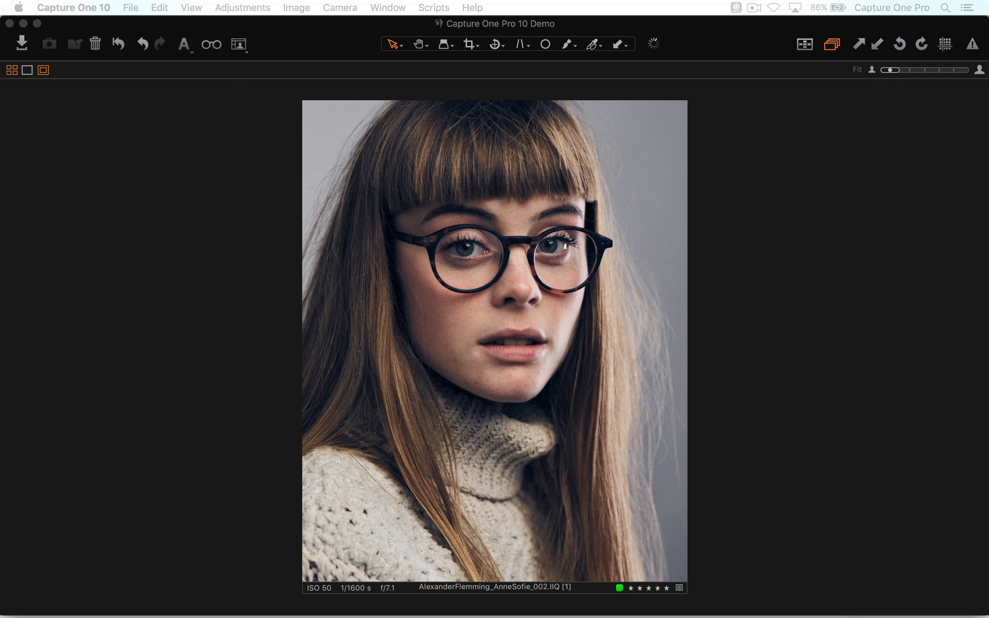